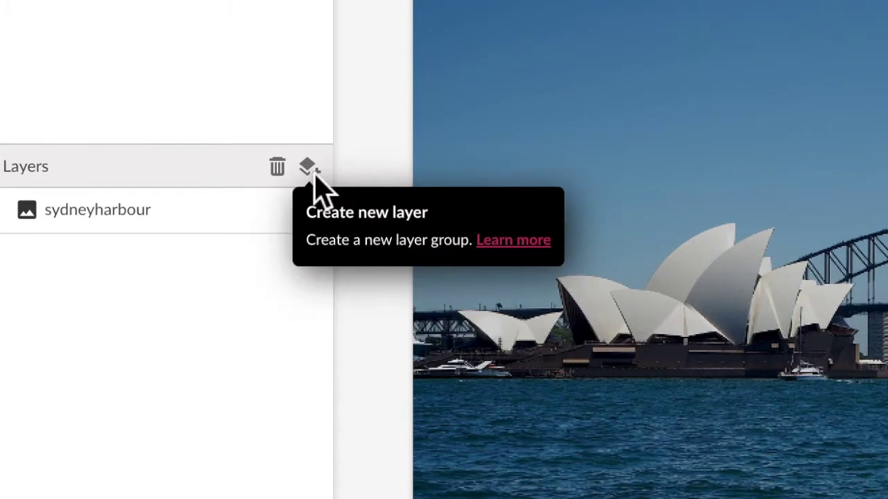
# - Add a new layer over the photo and pen-trace the first small left sails as closed paths
pyautogui.click(310, 168)
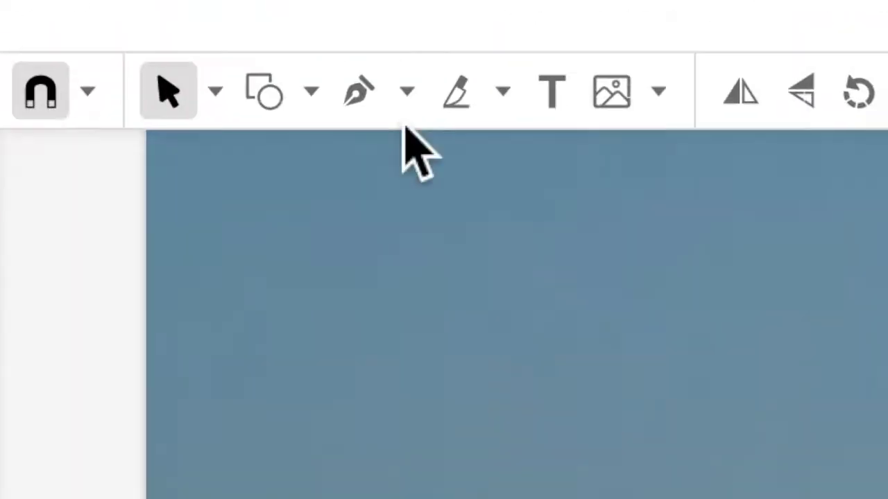
pyautogui.click(338, 129)
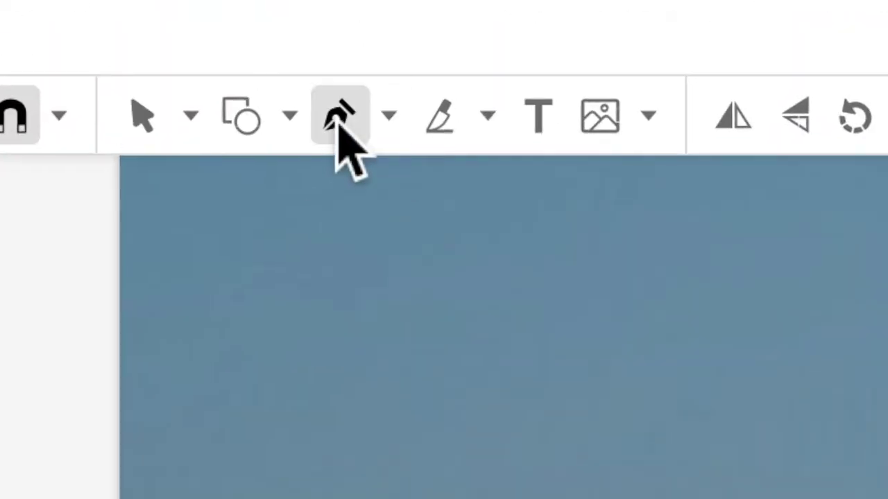
pyautogui.click(445, 263)
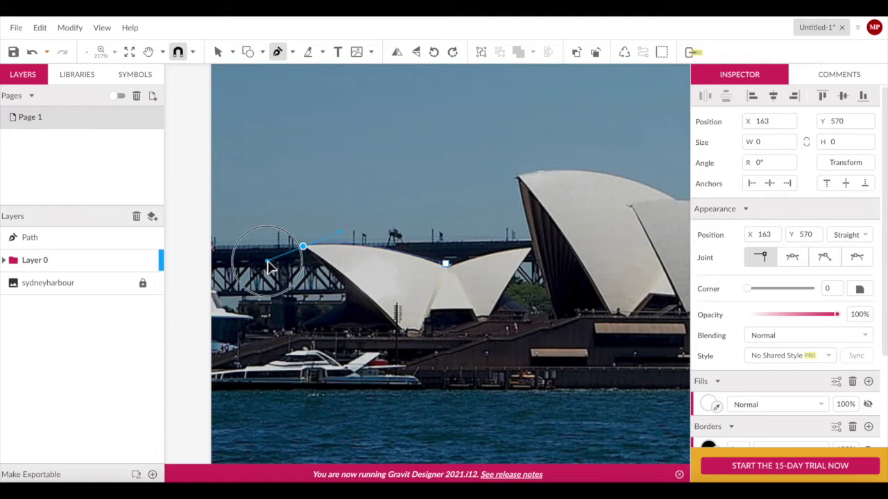
pyautogui.click(445, 265)
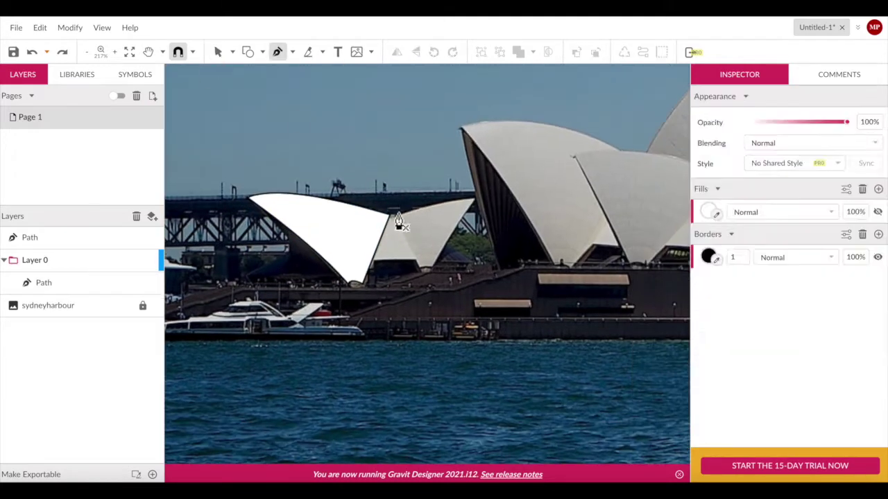
pyautogui.click(372, 261)
pyautogui.click(419, 276)
pyautogui.scroll(5, 420, 275)
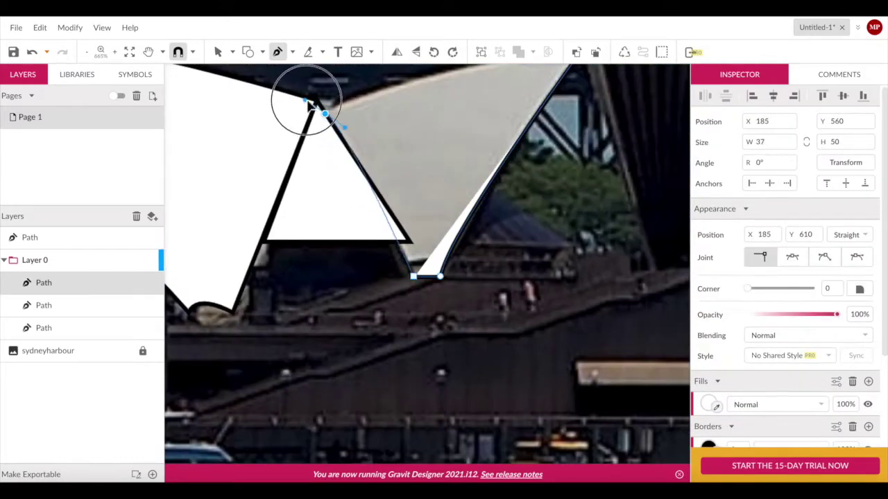
pyautogui.scroll(-5, 308, 104)
# - Switch to Subselect and adjust an anchor point on another sail outline
pyautogui.click(233, 52)
pyautogui.click(454, 276)
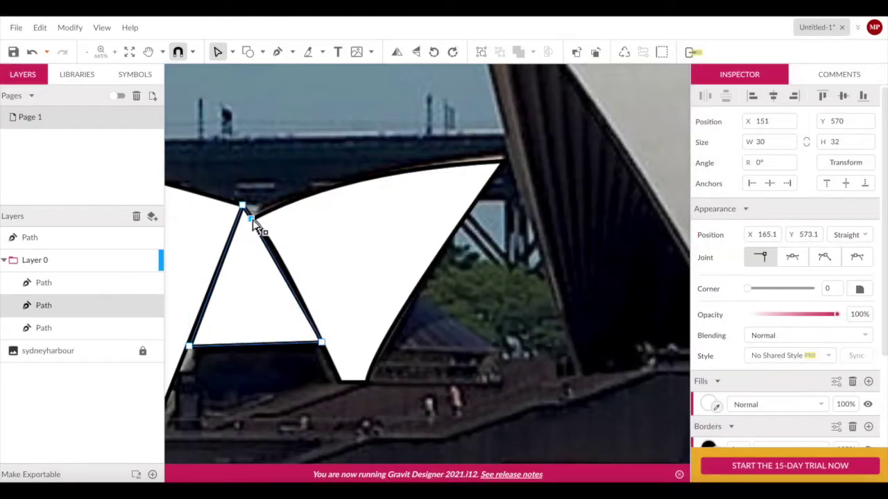
pyautogui.click(254, 219)
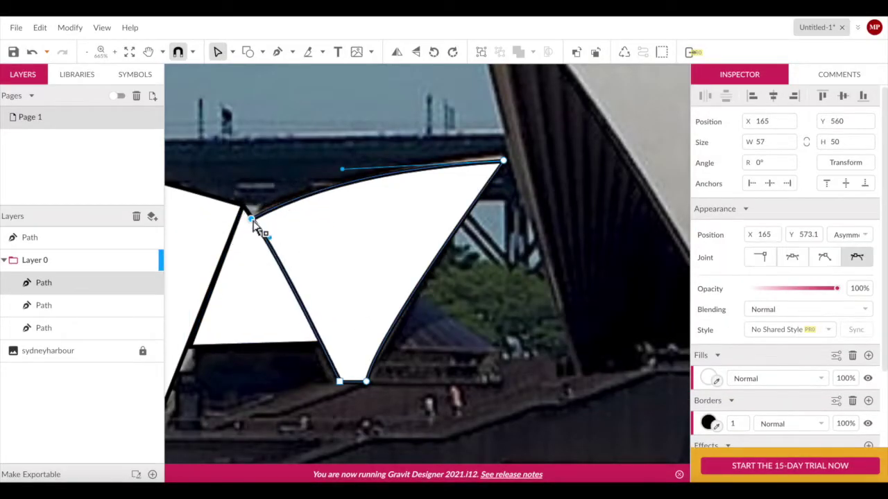
pyautogui.scroll(5, 256, 229)
pyautogui.scroll(-3, 360, 196)
pyautogui.scroll(-2, 317, 179)
pyautogui.scroll(3, 322, 176)
# - Trace another sail triangle with a curved edge point and finish the path
pyautogui.press('p')
pyautogui.click(319, 172)
pyautogui.scroll(-3, 326, 179)
pyautogui.moveTo(446, 384); pyautogui.dragTo(431, 393)
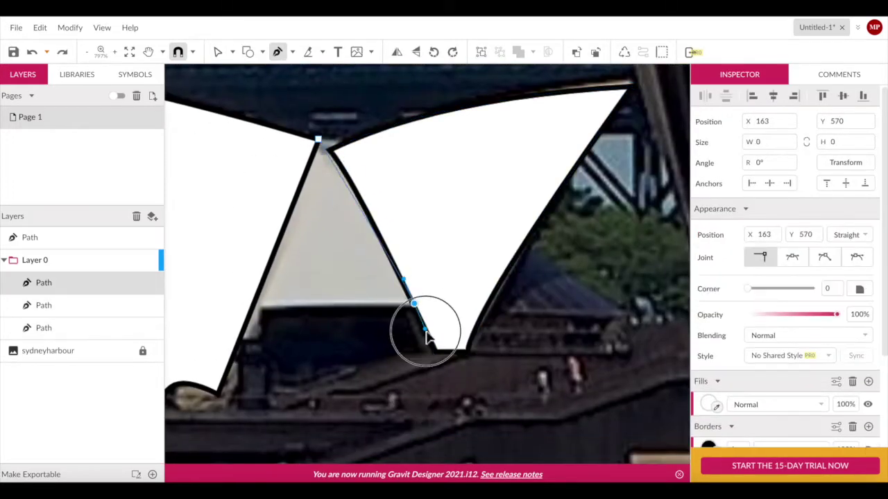
pyautogui.click(254, 306)
pyautogui.scroll(-3, 347, 208)
pyautogui.press('v')
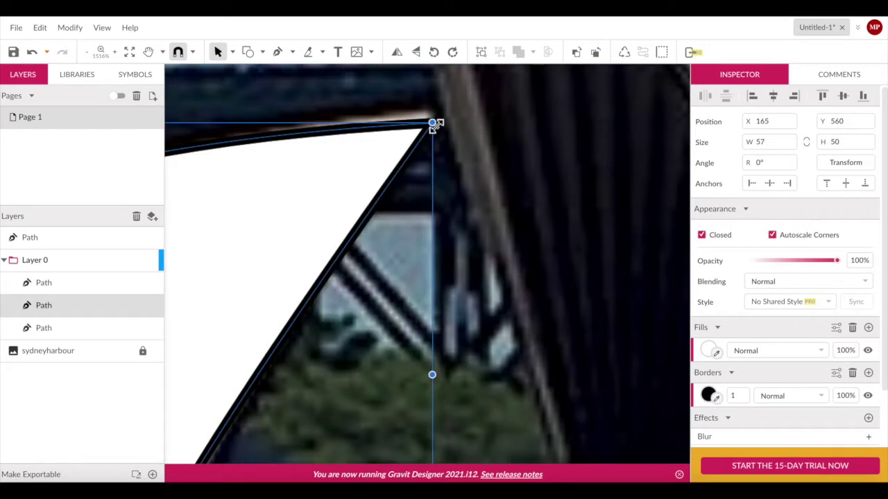
pyautogui.scroll(-3, 455, 240)
# - Start a new outline at the left sail's tip, curving along the next sail's top
pyautogui.press('p')
pyautogui.scroll(2, 488, 215)
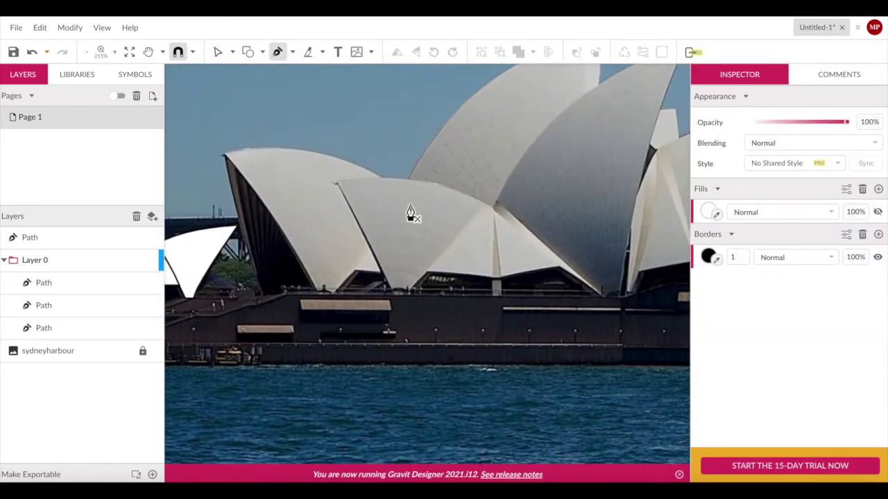
pyautogui.click(400, 201)
pyautogui.moveTo(224, 156); pyautogui.dragTo(165, 178)
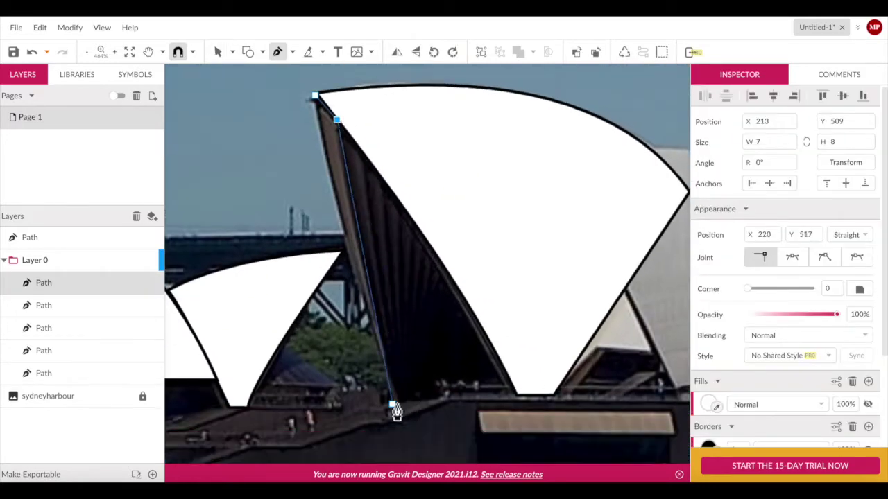
# - Continue pen-tracing the middle and tall central sails as white outlined shapes
pyautogui.click(316, 111)
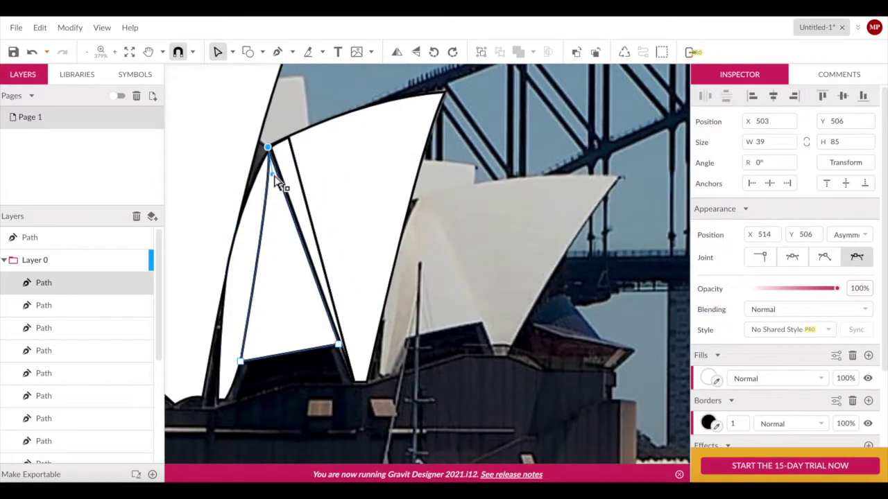
pyautogui.scroll(-2, 274, 220)
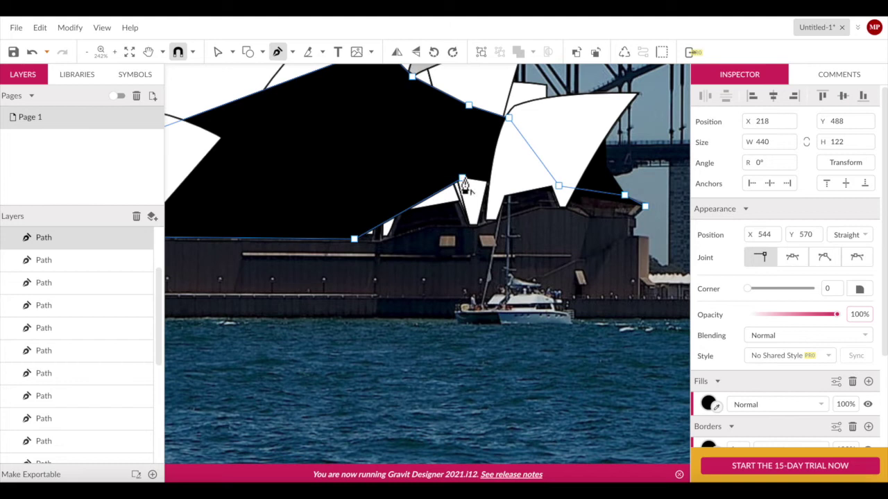
# - Finish the black shadow path, send it to the back, and toggle the photo to check
pyautogui.click(218, 52)
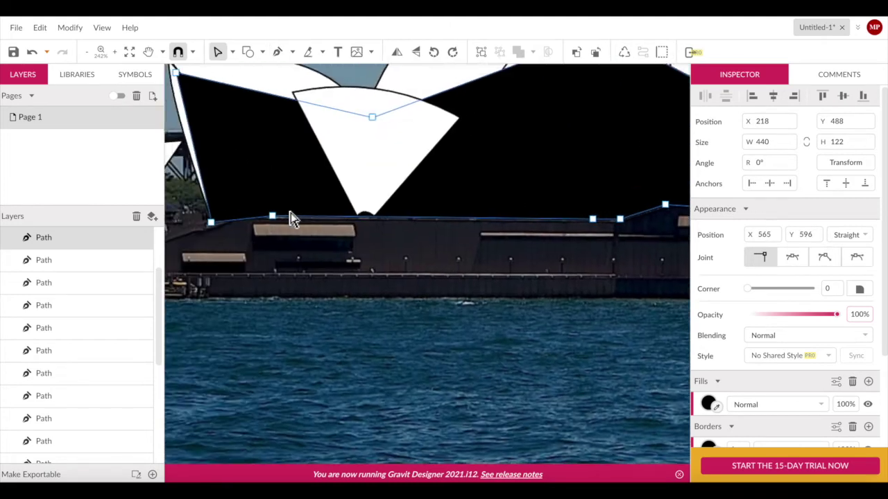
pyautogui.rightClick(429, 75)
pyautogui.moveTo(458, 149)
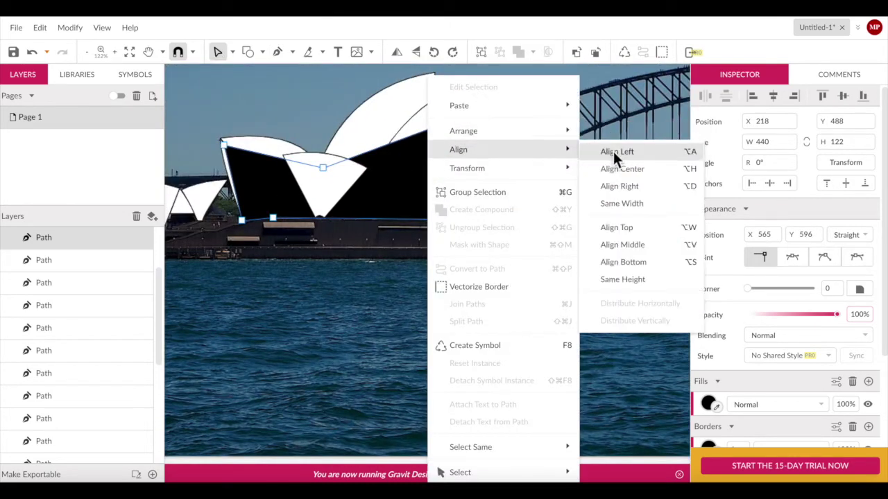
pyautogui.click(625, 186)
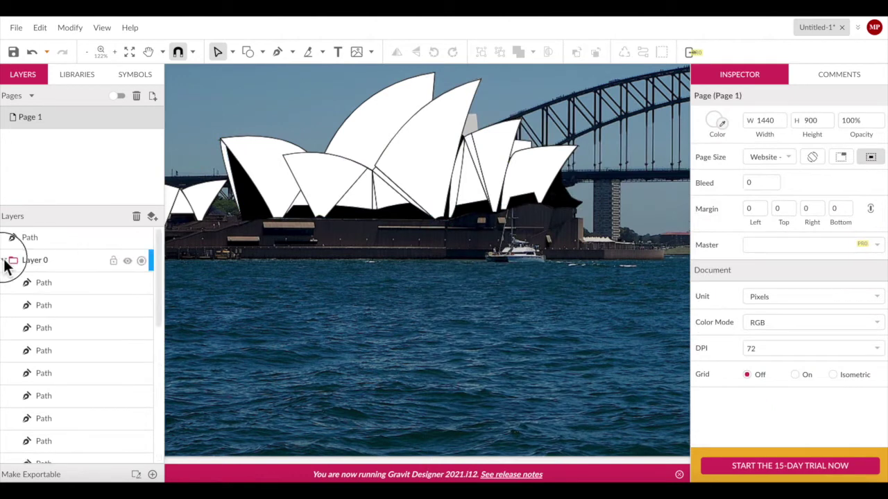
pyautogui.click(158, 284)
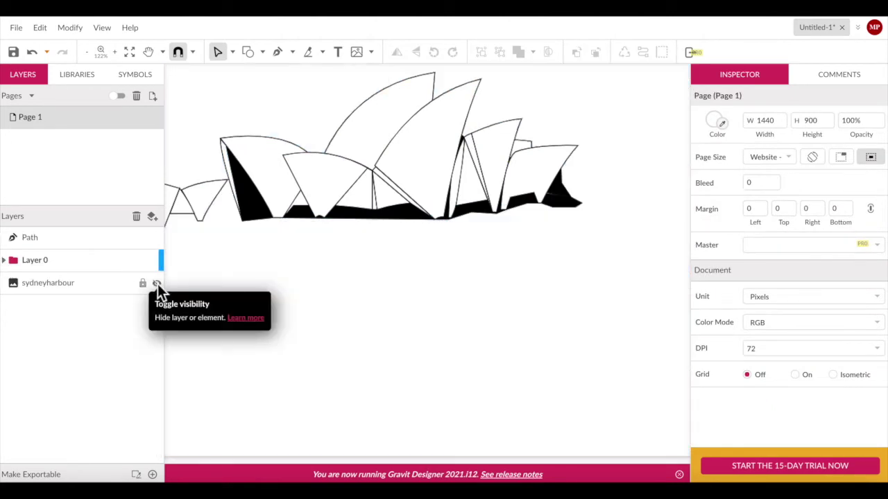
pyautogui.click(158, 283)
# - Pen-trace a black shadow shape inside the small left sails
pyautogui.click(158, 284)
pyautogui.click(158, 284)
pyautogui.click(277, 52)
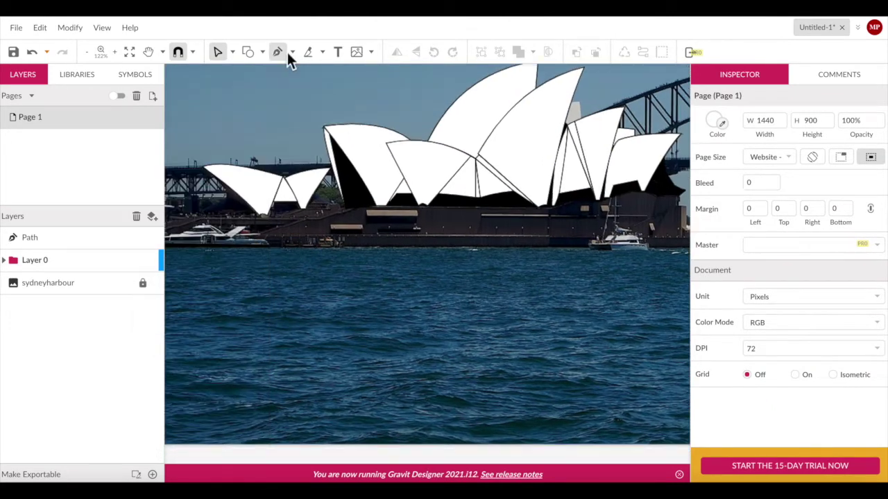
pyautogui.click(295, 201)
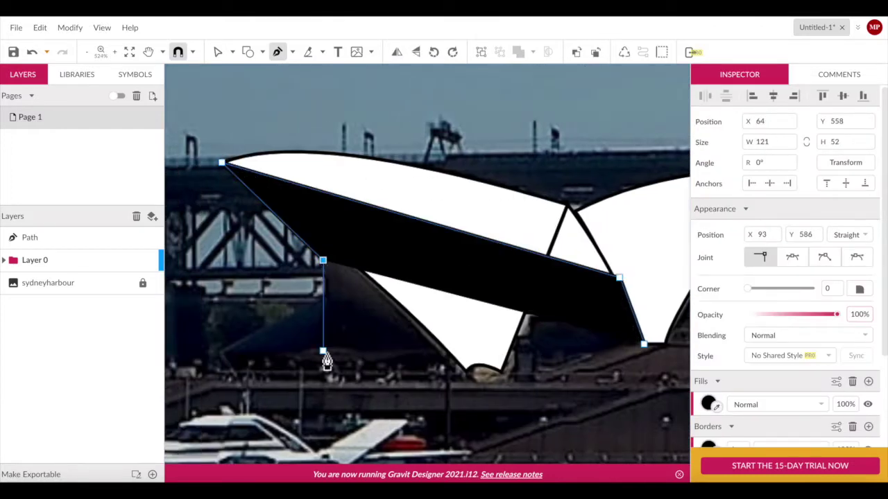
pyautogui.hscroll(3, 443, 380)
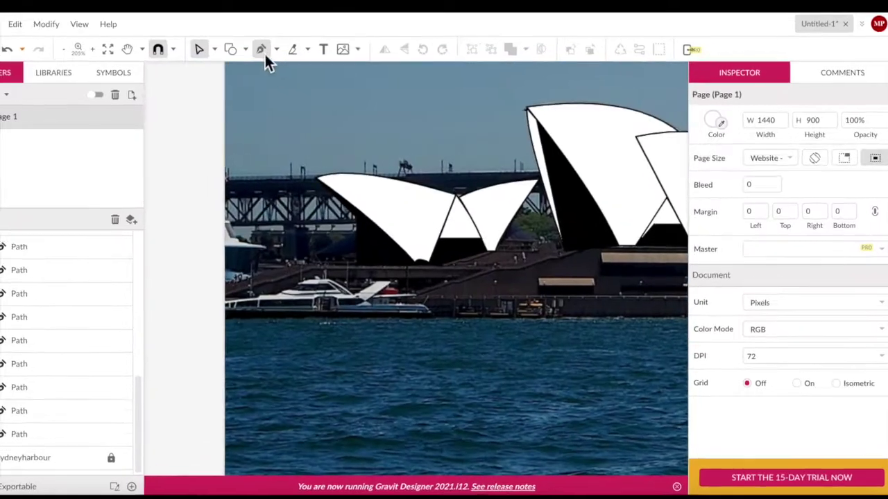
# - Sample the dark base colour from the photo and start outlining the building base
pyautogui.click(262, 50)
pyautogui.click(702, 255)
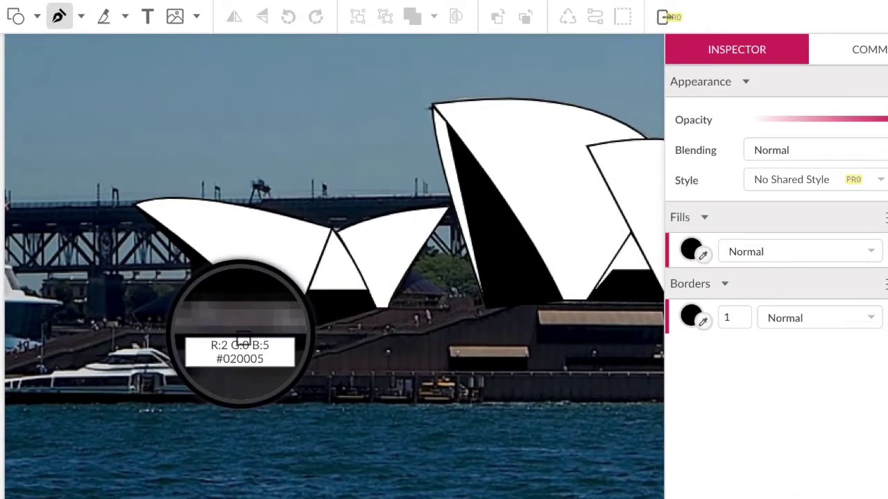
pyautogui.hscroll(-3, 74, 364)
pyautogui.scroll(-1, 74, 364)
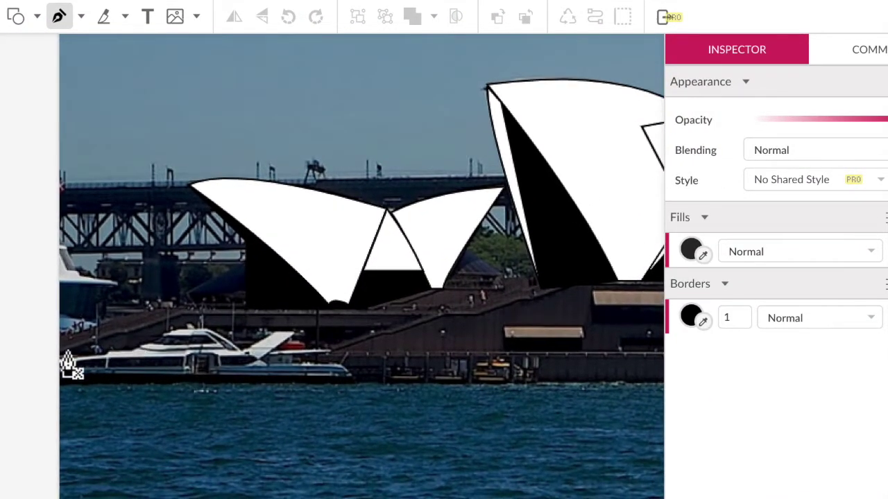
pyautogui.moveTo(61, 355); pyautogui.dragTo(137, 333)
pyautogui.click(323, 263)
pyautogui.scroll(2, 486, 258)
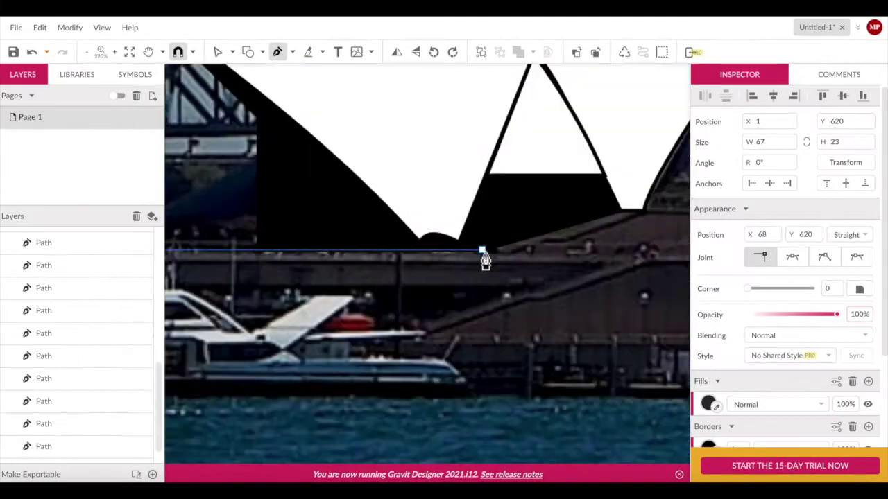
pyautogui.click(515, 231)
# - Add another base point, then outline and close a window strip shape
pyautogui.scroll(2, 547, 240)
pyautogui.scroll(-3, 419, 356)
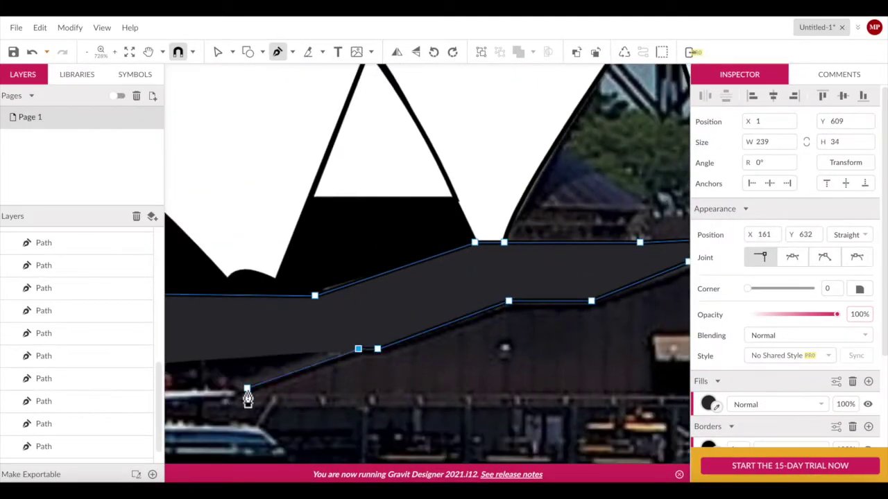
pyautogui.click(392, 226)
pyautogui.scroll(-3, 371, 265)
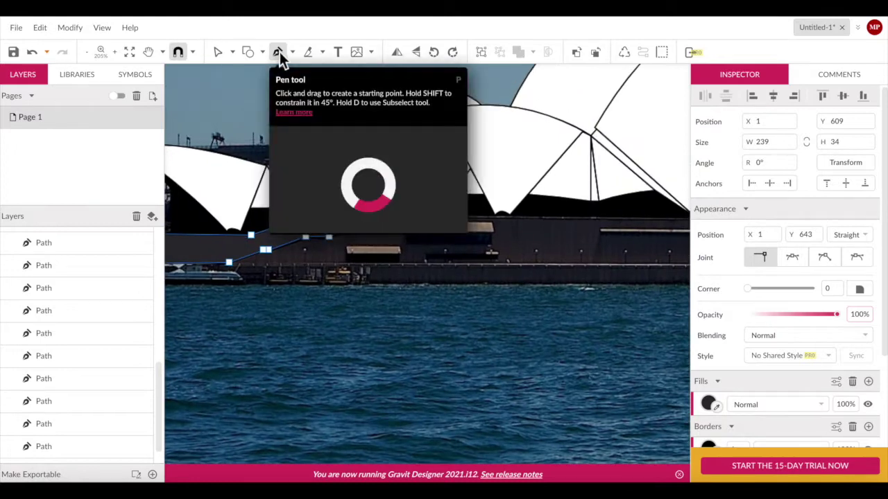
pyautogui.scroll(-3, 400, 297)
pyautogui.scroll(4, 400, 297)
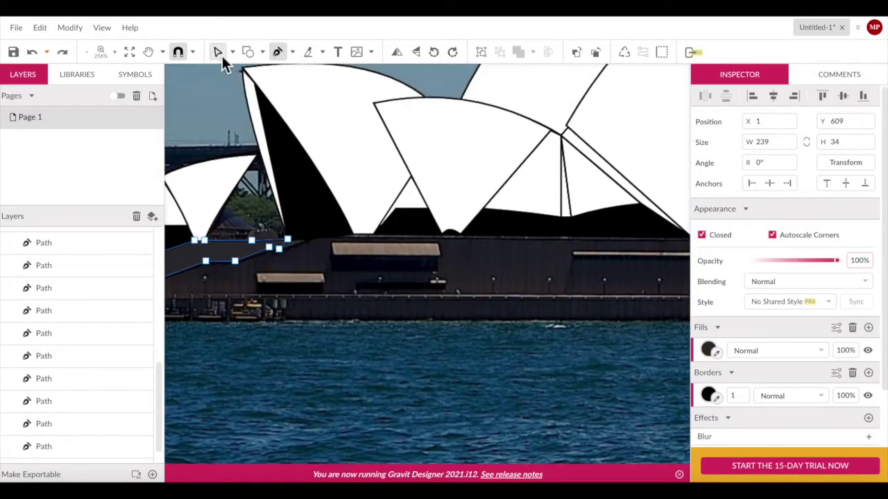
pyautogui.click(440, 317)
pyautogui.scroll(5, 376, 317)
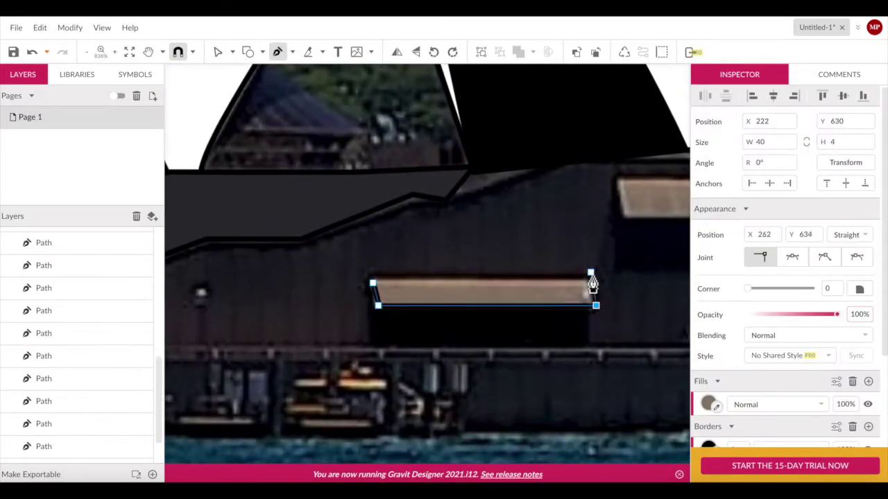
pyautogui.click(373, 283)
# - Select the thin window strips and widen one to about 144 wide
pyautogui.moveTo(621, 289); pyautogui.dragTo(240, 319)
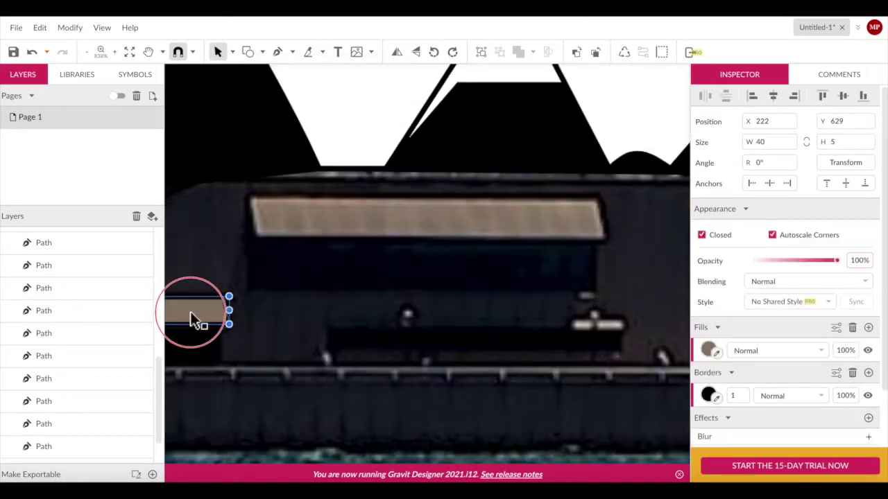
pyautogui.click(369, 298)
pyautogui.scroll(-5, 287, 268)
pyautogui.click(287, 268)
pyautogui.scroll(5, 418, 330)
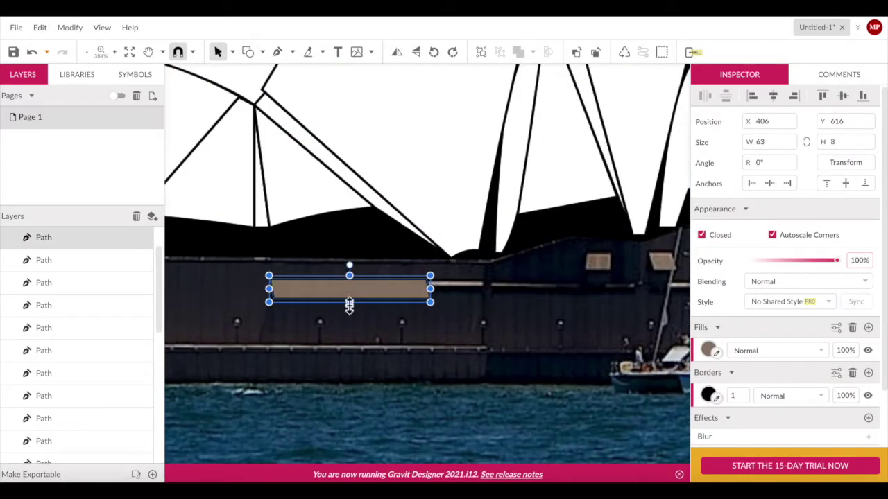
pyautogui.press('Escape')
pyautogui.click(446, 311)
pyautogui.scroll(-5, 446, 311)
pyautogui.moveTo(424, 313)
pyautogui.mouseDown()
pyautogui.moveTo(366, 319)
pyautogui.moveTo(418, 290)
pyautogui.mouseUp()
pyautogui.scroll(3, 499, 286)
pyautogui.press('Escape')
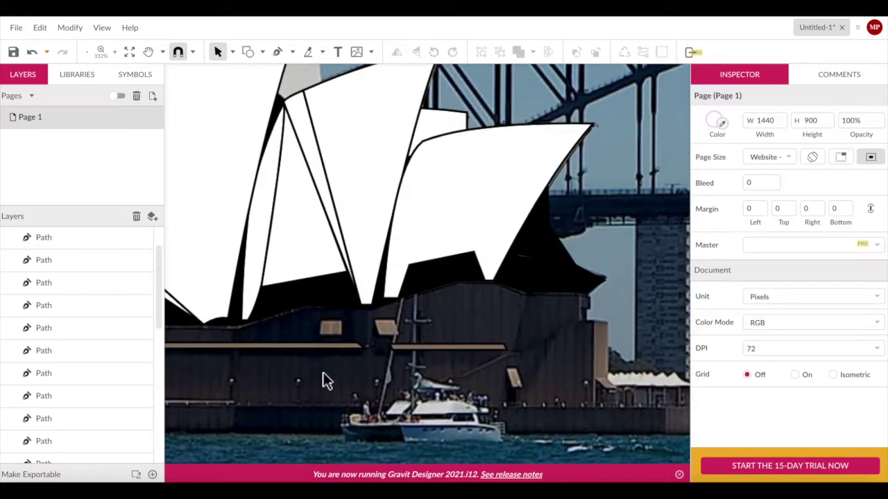
# - Move the small tan window strip onto the base beside the long tan strip
pyautogui.scroll(-5, 268, 332)
pyautogui.scroll(5, 267, 332)
pyautogui.click(645, 286)
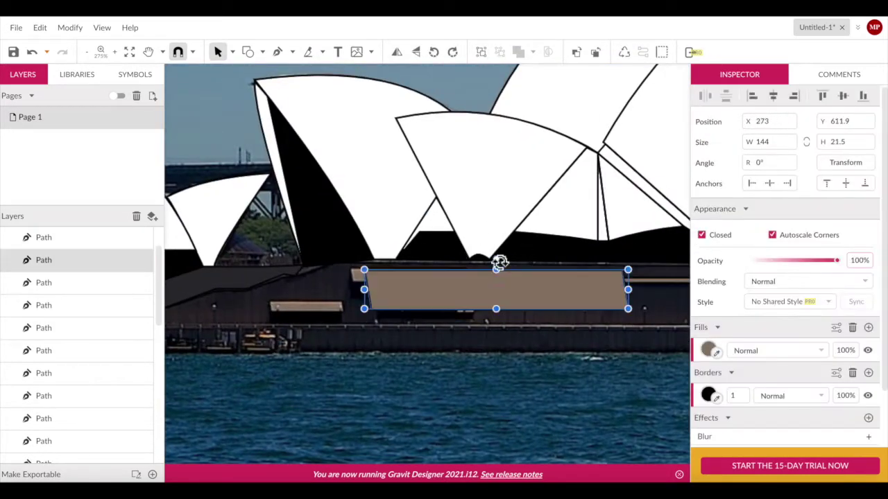
pyautogui.scroll(-3, 410, 291)
pyautogui.scroll(3, 326, 345)
pyautogui.moveTo(442, 298); pyautogui.dragTo(361, 327)
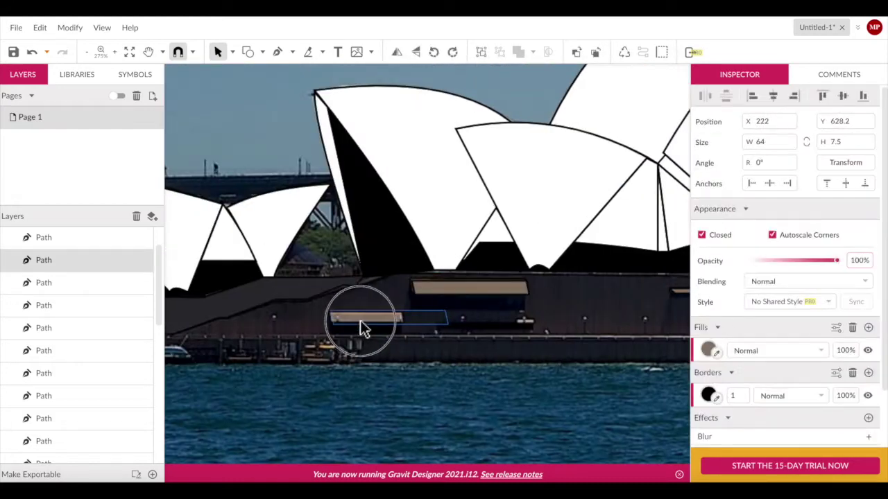
pyautogui.click(401, 347)
pyautogui.scroll(-5, 382, 369)
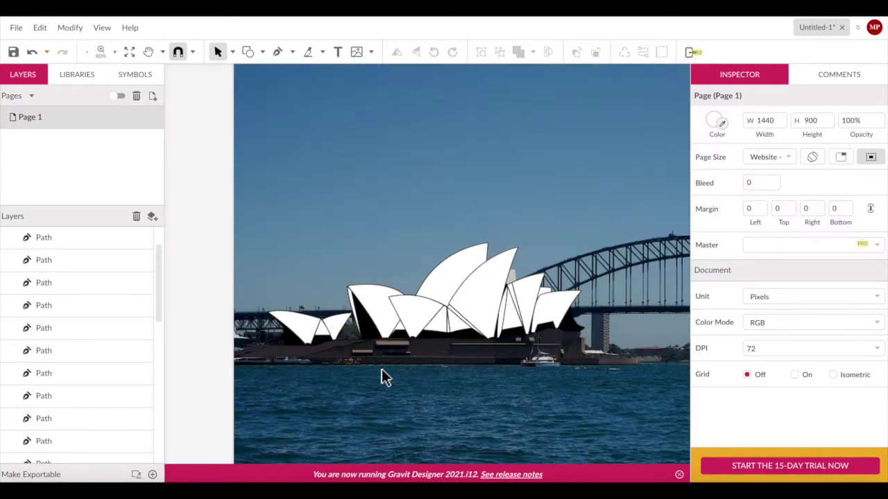
pyautogui.scroll(3, 471, 329)
pyautogui.scroll(-3, 492, 322)
pyautogui.click(440, 292)
# - Trace the building base outline with four corner points and close it
pyautogui.click(709, 212)
pyautogui.scroll(-2, 252, 75)
pyautogui.scroll(-2, 254, 154)
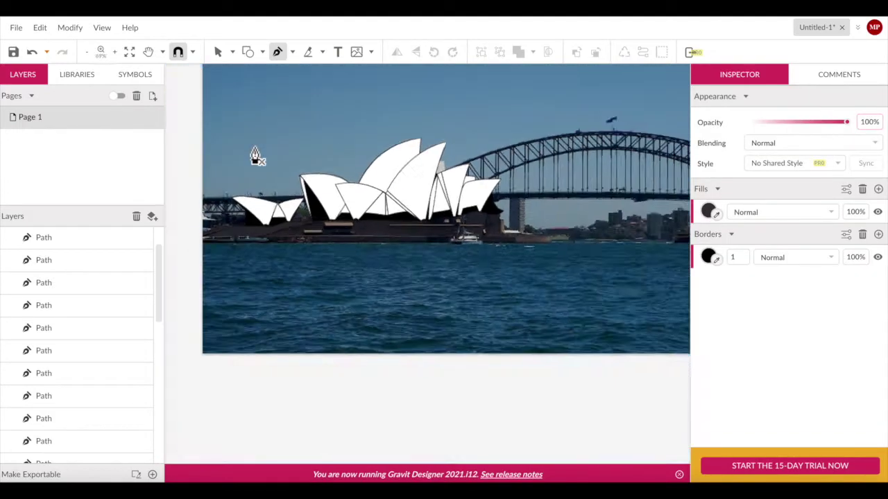
pyautogui.scroll(5, 281, 333)
pyautogui.scroll(3, 281, 331)
pyautogui.click(277, 314)
pyautogui.scroll(3, 505, 255)
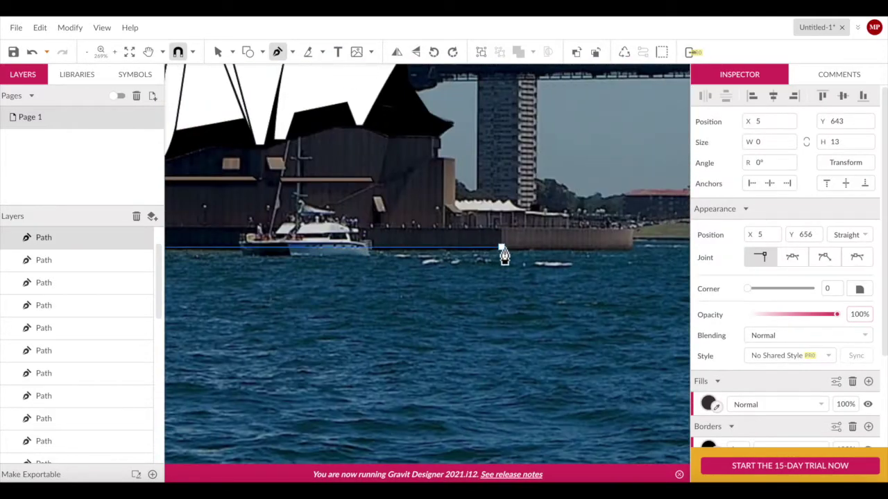
pyautogui.click(343, 134)
pyautogui.scroll(-3, 354, 172)
pyautogui.click(343, 226)
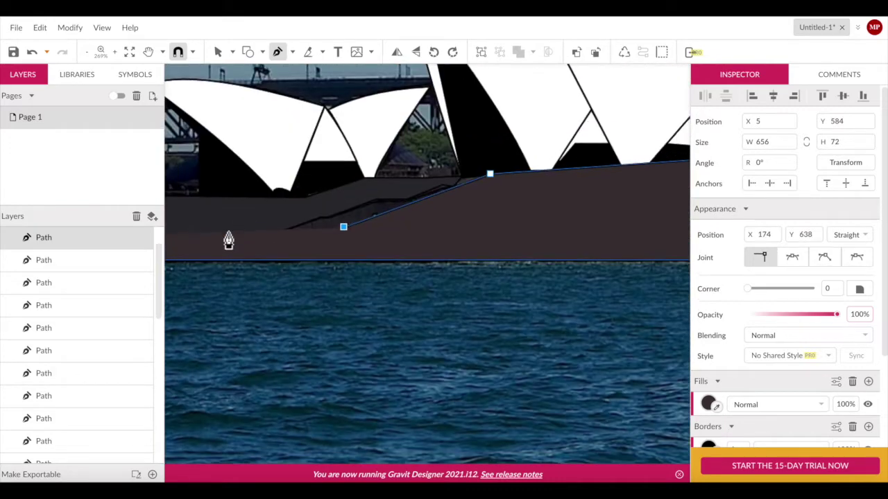
pyautogui.click(287, 232)
pyautogui.click(231, 249)
# - Select the new base shape, hide the photo to check, and fill it dark grey
pyautogui.scroll(-2, 333, 265)
pyautogui.scroll(3, 334, 264)
pyautogui.rightClick(407, 254)
pyautogui.press('Escape')
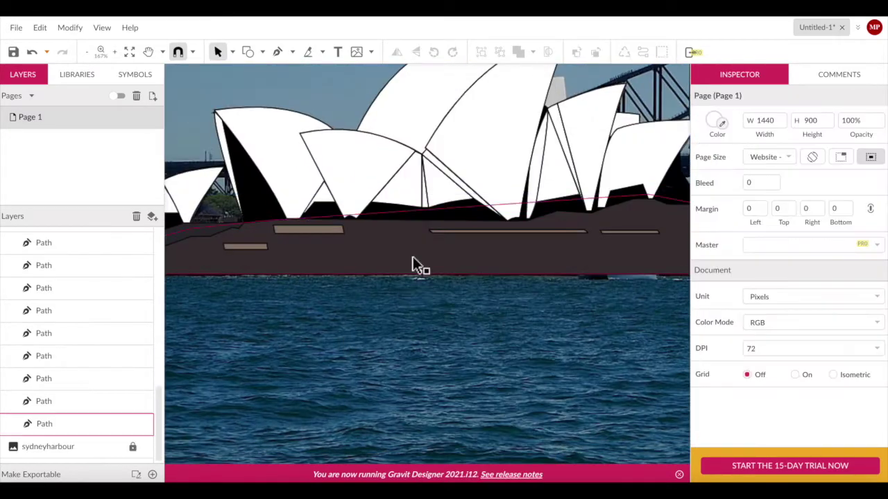
pyautogui.click(420, 277)
pyautogui.scroll(-2, 428, 289)
pyautogui.scroll(-2, 422, 247)
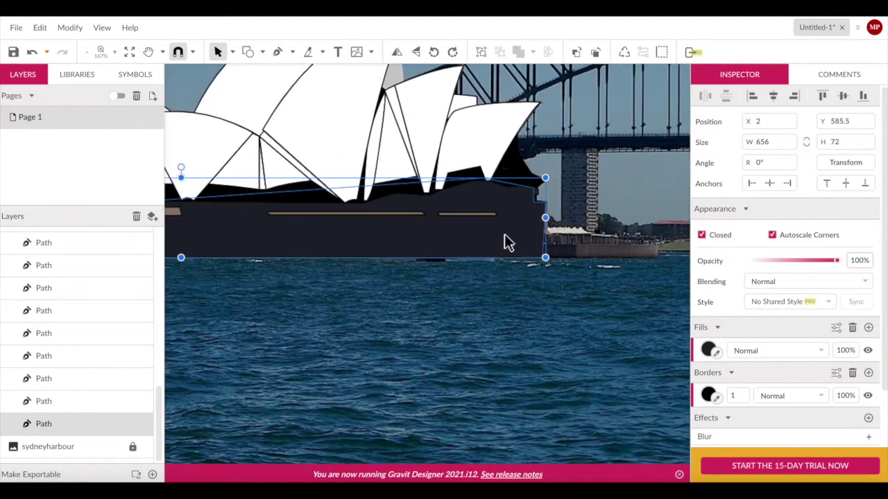
pyautogui.scroll(-2, 505, 242)
pyautogui.press('Escape')
pyautogui.click(154, 283)
pyautogui.scroll(2, 387, 290)
pyautogui.click(326, 249)
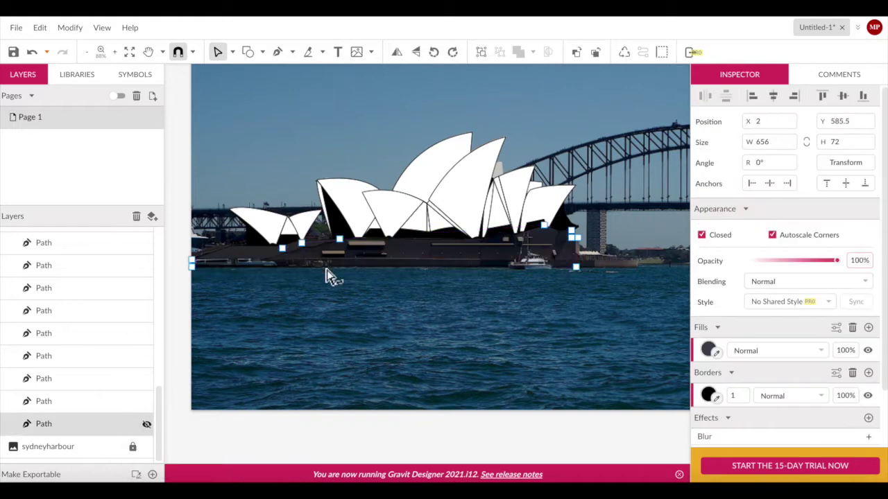
pyautogui.scroll(5, 324, 271)
pyautogui.click(277, 52)
# - Continue tracing a dark shape along the Opera House base
pyautogui.scroll(3, 309, 204)
pyautogui.click(310, 204)
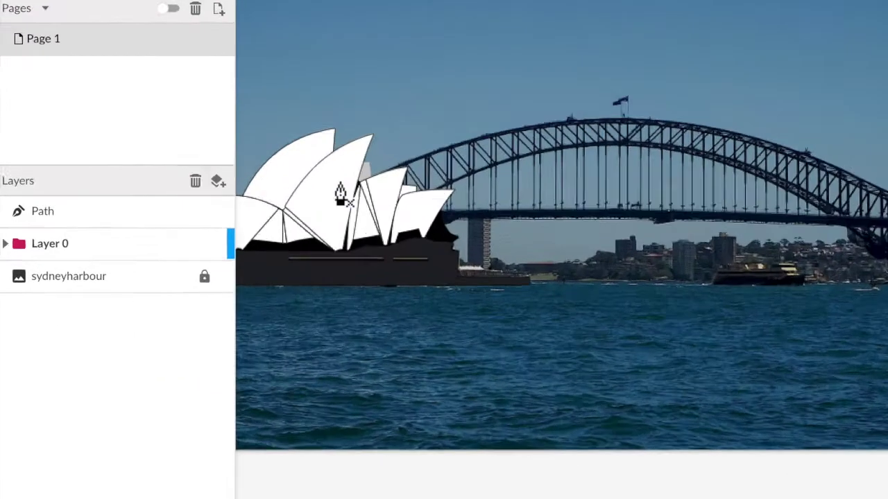
# - Add a layer, rename Layer 0 to 'Opera House', and move it above Harbour Bridge
pyautogui.click(219, 182)
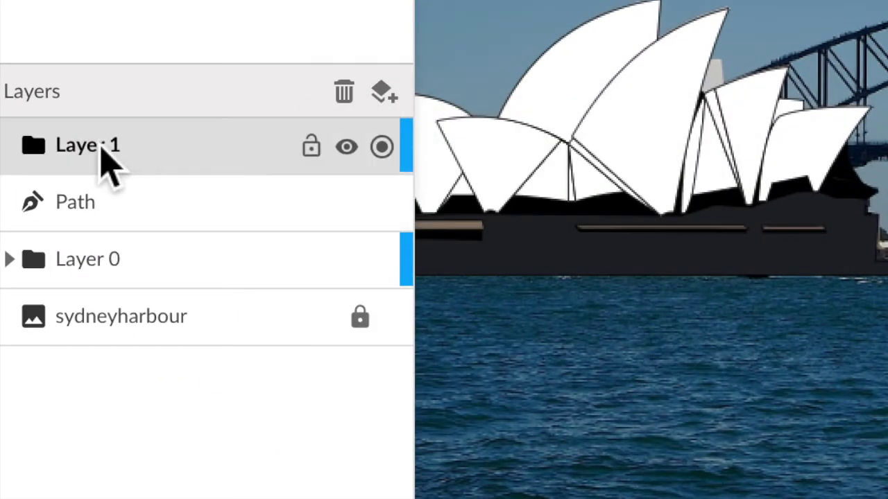
pyautogui.click(32, 277)
pyautogui.doubleClick(67, 269)
pyautogui.write('Opera Hous')
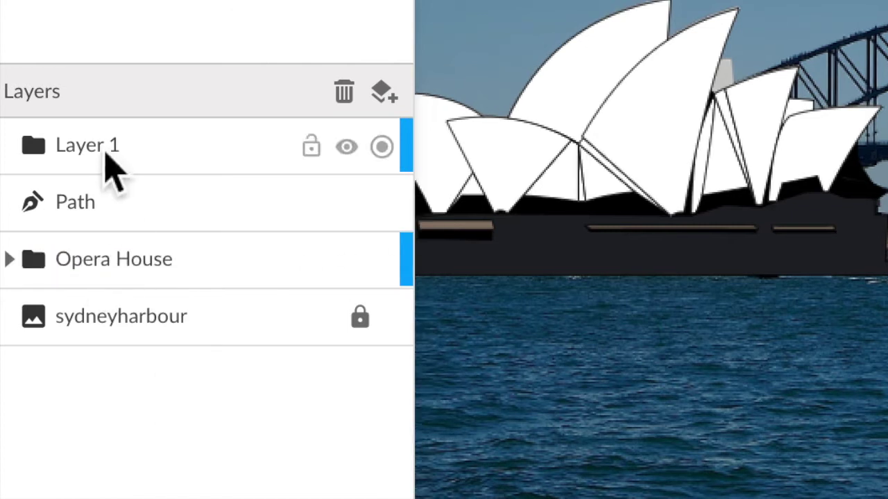
pyautogui.write('e')
pyautogui.press('Return')
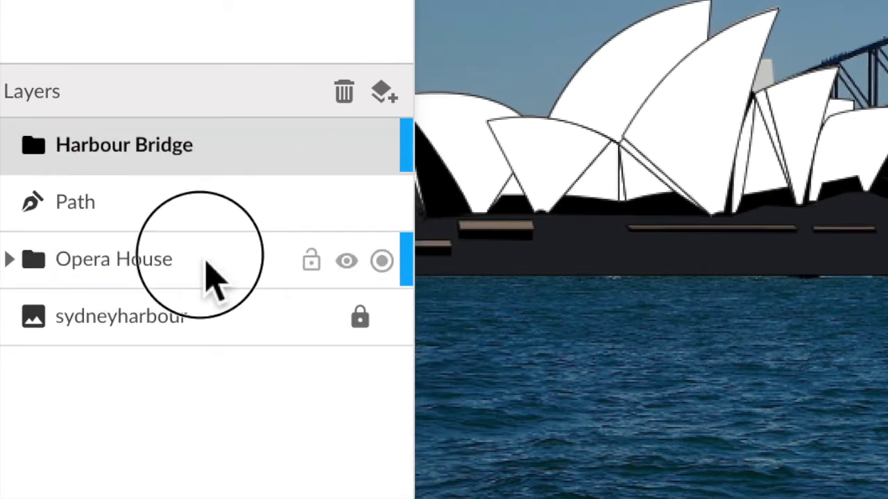
pyautogui.moveTo(208, 274); pyautogui.dragTo(214, 127)
pyautogui.click(208, 191)
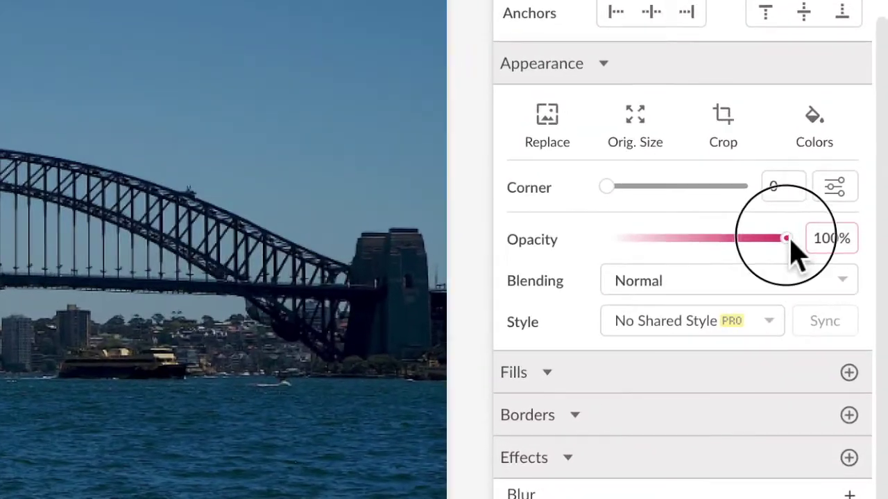
# - Fade the harbour photo to 77% opacity and pen-trace the first bridge arch line
pyautogui.moveTo(788, 238); pyautogui.dragTo(745, 239)
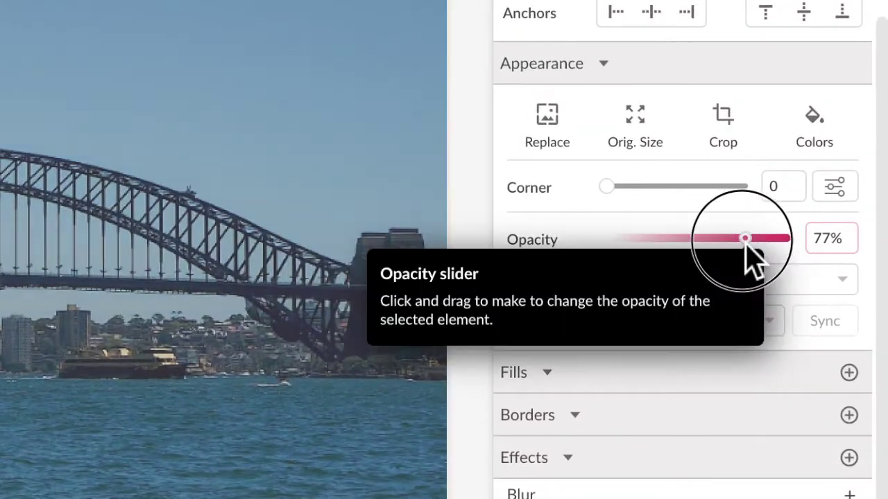
pyautogui.press('p')
pyautogui.click(595, 281)
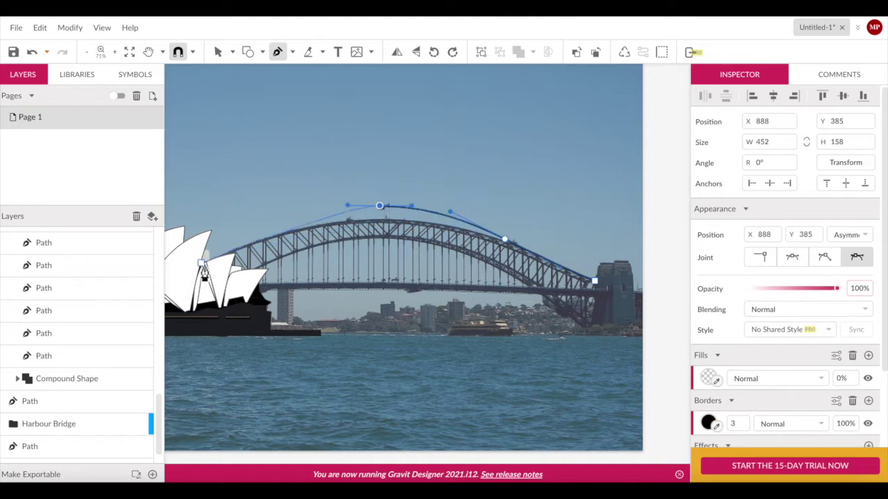
pyautogui.click(217, 52)
pyautogui.scroll(3, 532, 228)
pyautogui.click(491, 250)
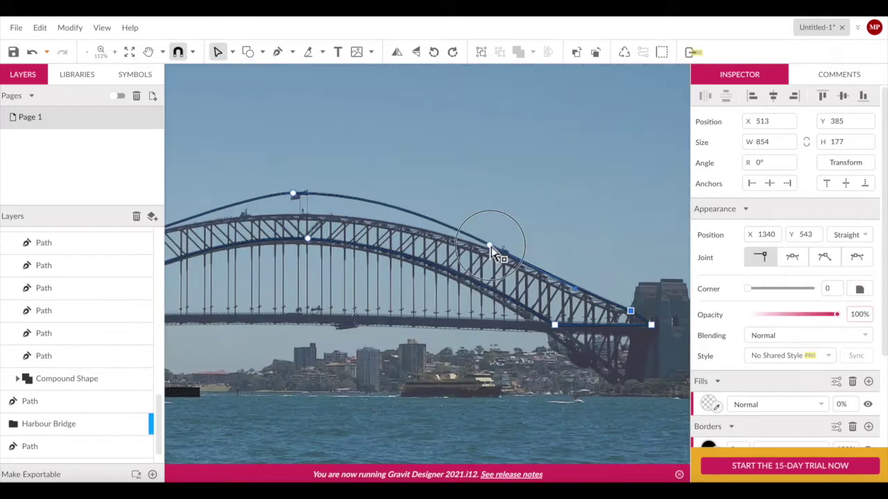
pyautogui.hscroll(-5, 438, 228)
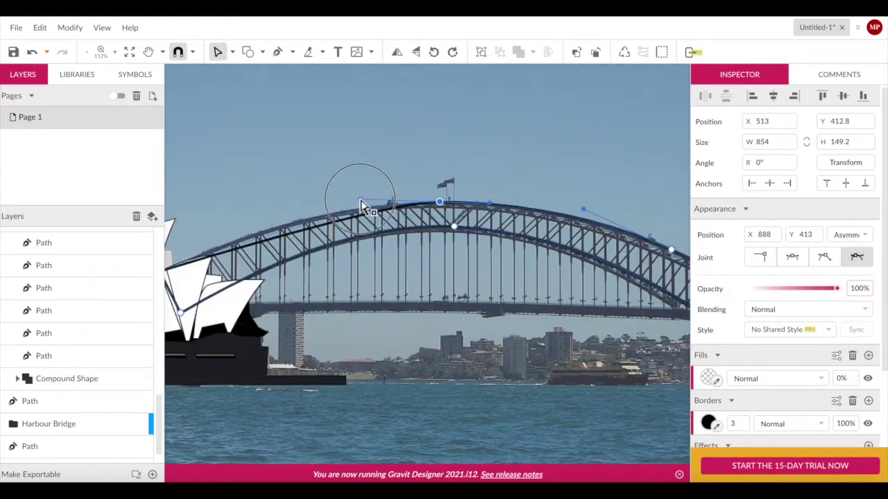
pyautogui.hscroll(5, 472, 253)
pyautogui.scroll(-3, 471, 253)
# - Draw a straight pen line along the Harbour Bridge deck
pyautogui.click(624, 229)
pyautogui.press('p')
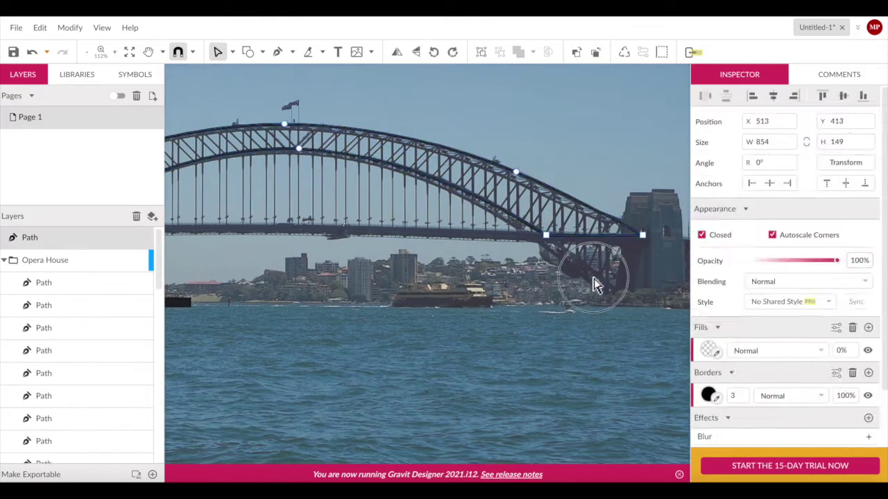
pyautogui.hscroll(-4, 532, 291)
pyautogui.scroll(-2, 532, 291)
pyautogui.click(222, 178)
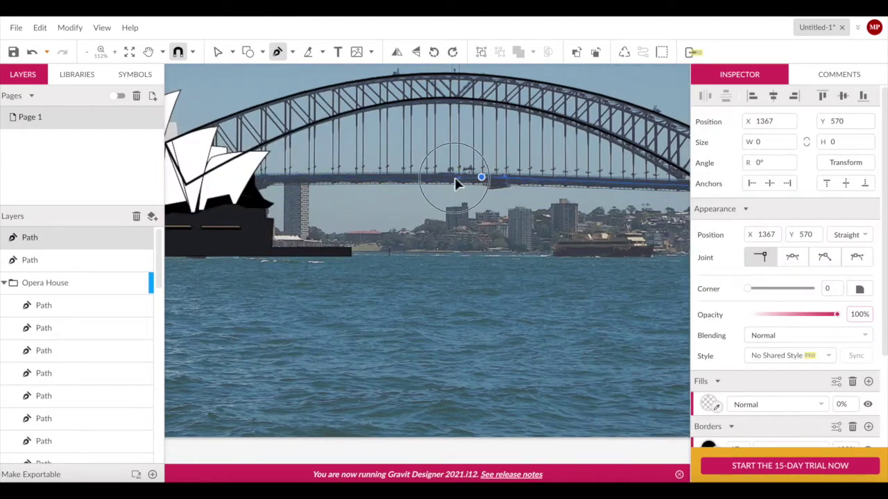
pyautogui.hscroll(-5, 456, 184)
pyautogui.scroll(2, 417, 201)
pyautogui.click(335, 212)
pyautogui.press('v')
# - Try bending the deck line into a curve, then cancel the bend
pyautogui.click(342, 219)
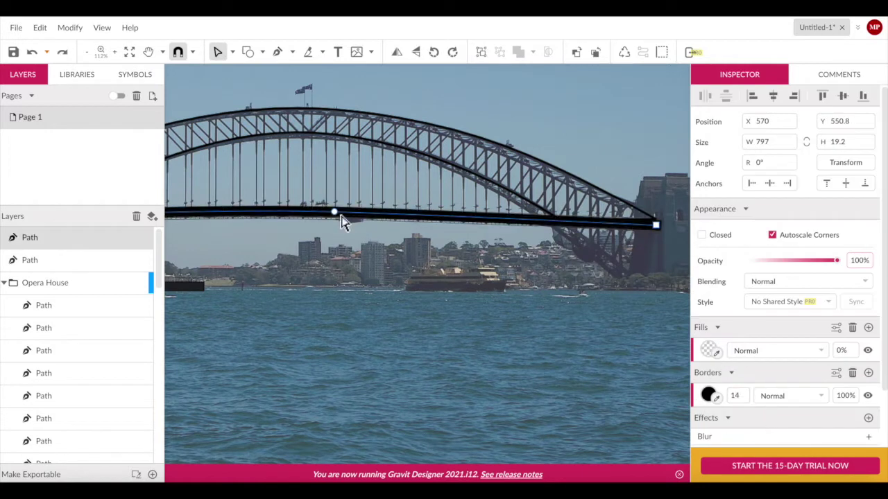
pyautogui.moveTo(342, 220); pyautogui.dragTo(440, 178)
pyautogui.press('Escape')
pyautogui.hscroll(4, 637, 256)
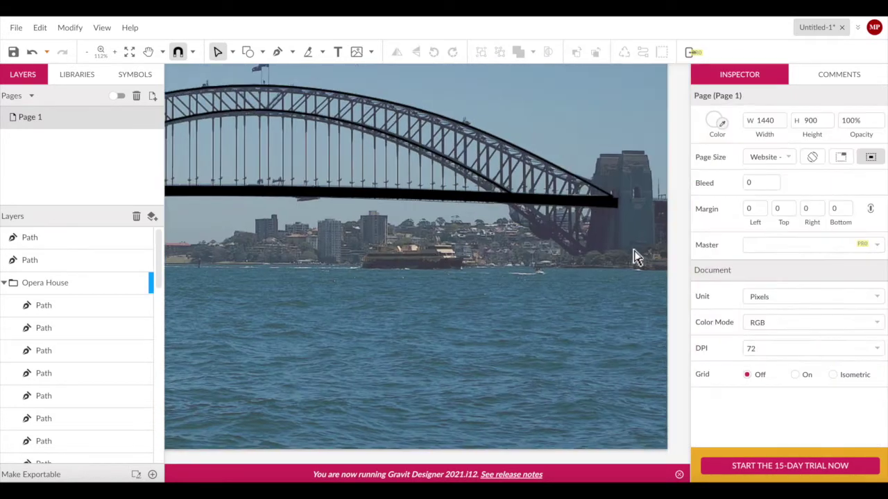
# - Trace another arch line, starting a new path at the arch's lower end
pyautogui.press('p')
pyautogui.click(594, 261)
pyautogui.scroll(-3, 515, 218)
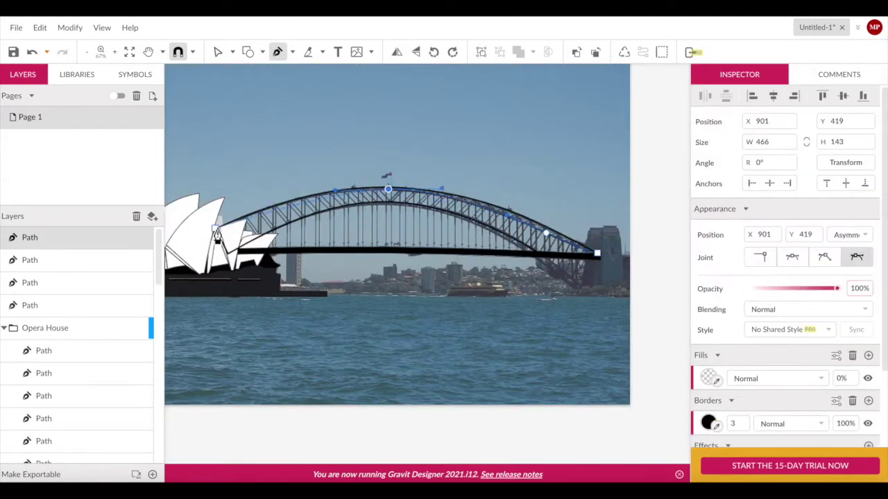
pyautogui.press('v')
pyautogui.press('Escape')
pyautogui.press('p')
pyautogui.click(609, 269)
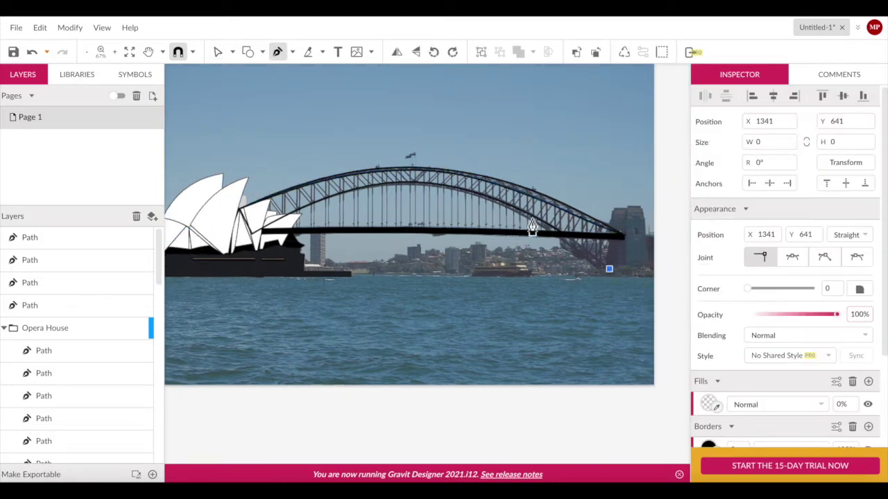
pyautogui.moveTo(613, 272); pyautogui.dragTo(555, 238)
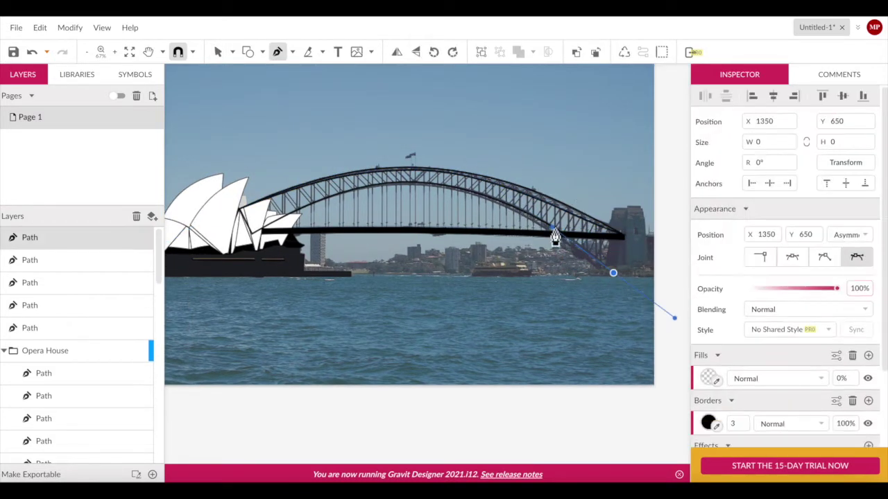
pyautogui.hotkey('ctrl', 'z')
pyautogui.hotkey('ctrl', 'z')
pyautogui.hotkey('ctrl', 'z')
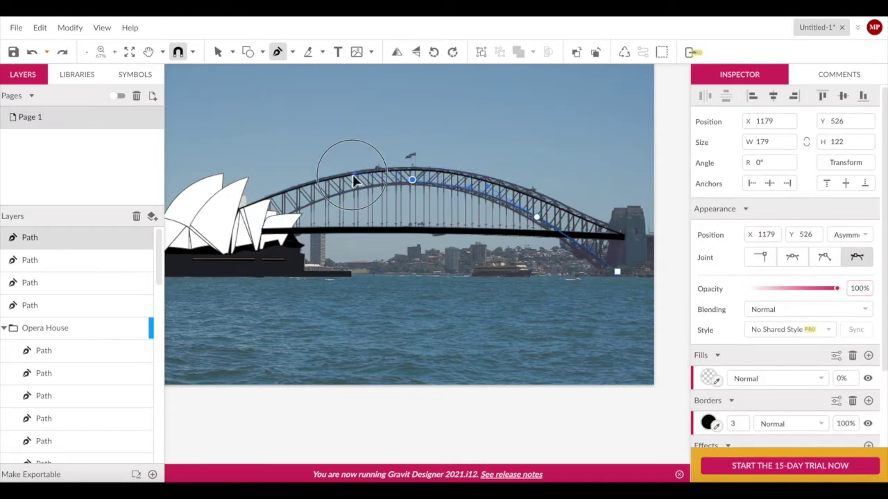
# - Select a point on the arch and scroll around to inspect it
pyautogui.click(412, 182)
pyautogui.scroll(2, 418, 193)
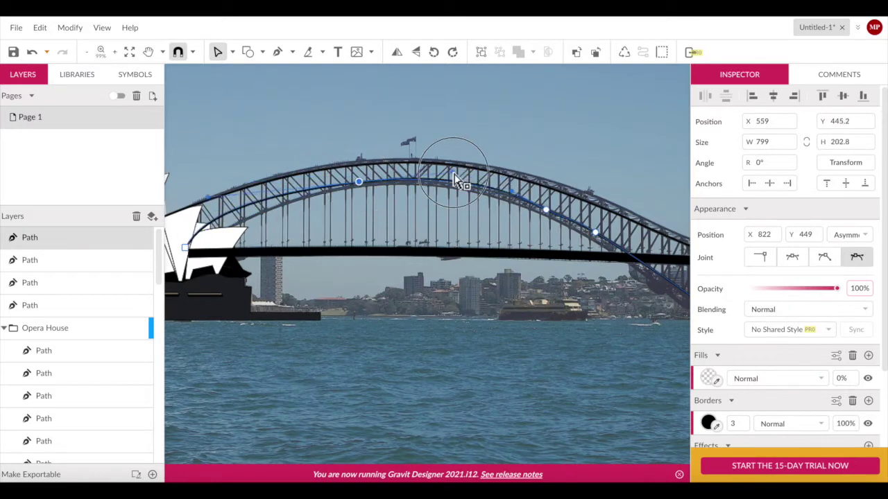
pyautogui.scroll(3, 547, 216)
pyautogui.scroll(2, 558, 237)
pyautogui.scroll(-2, 488, 242)
pyautogui.scroll(-3, 509, 225)
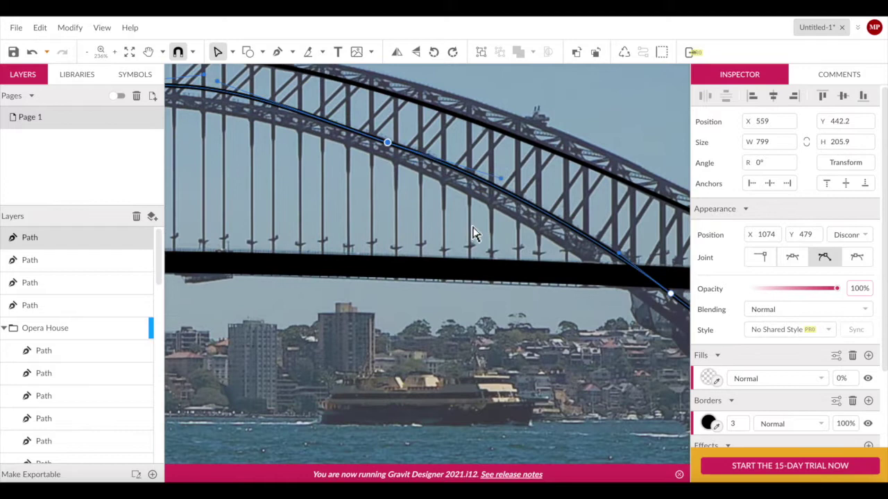
pyautogui.scroll(-3, 472, 234)
pyautogui.scroll(-3, 366, 192)
# - Extend the arch path to the bridge's right end and finish it
pyautogui.press('p')
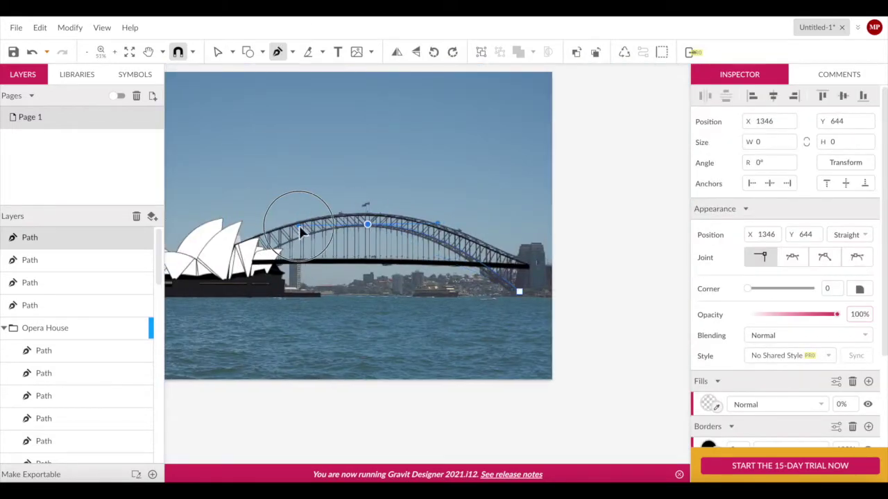
pyautogui.scroll(3, 256, 264)
pyautogui.hscroll(4, 256, 275)
pyautogui.click(602, 271)
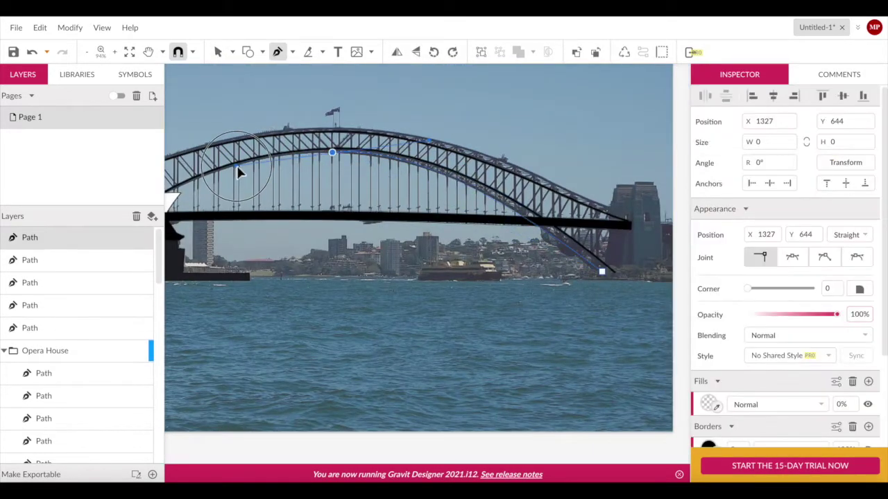
pyautogui.hscroll(-4, 208, 222)
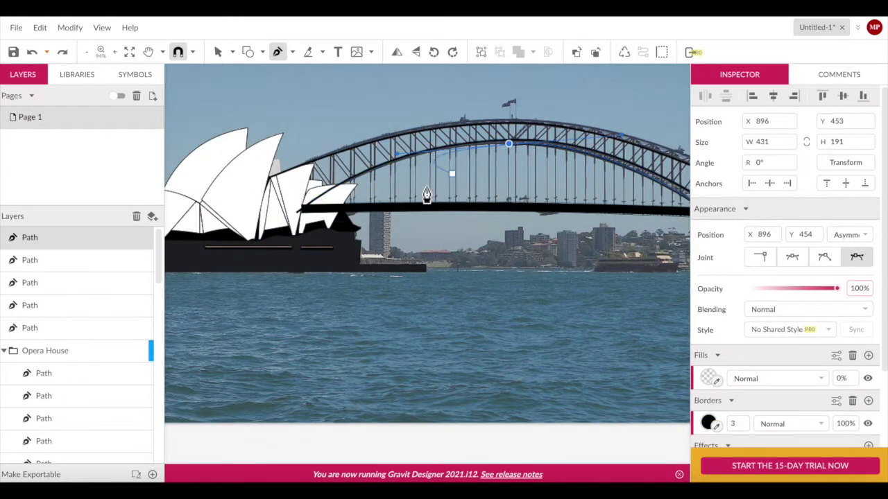
pyautogui.press('Escape')
pyautogui.scroll(1, 357, 97)
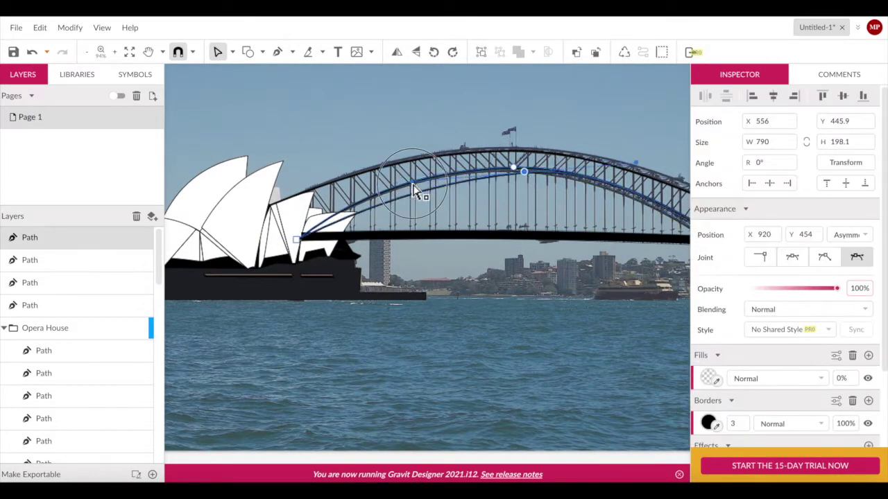
pyautogui.press('Escape')
pyautogui.hscroll(4, 539, 287)
pyautogui.hscroll(4, 438, 150)
# - Pen-trace a closed, black-filled pylon shape at the bridge's right end
pyautogui.press('p')
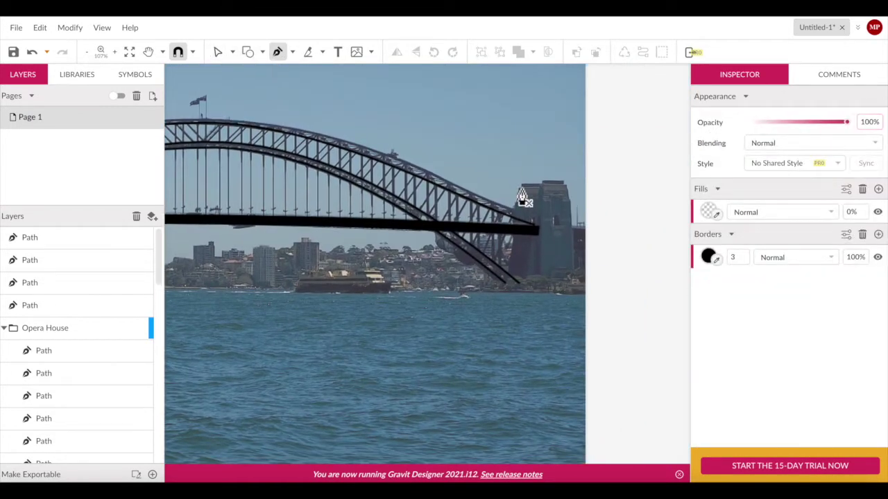
pyautogui.click(517, 186)
pyautogui.click(542, 186)
pyautogui.click(518, 187)
pyautogui.click(709, 356)
pyautogui.hscroll(4, 477, 165)
pyautogui.click(452, 155)
pyautogui.click(454, 266)
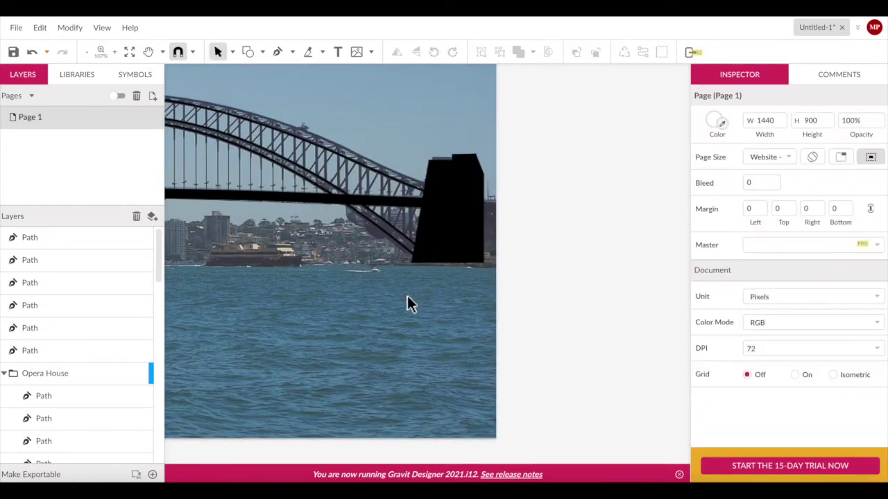
# - Select the black pylon shape and check an anchor on its edge
pyautogui.click(452, 274)
pyautogui.scroll(-2, 464, 214)
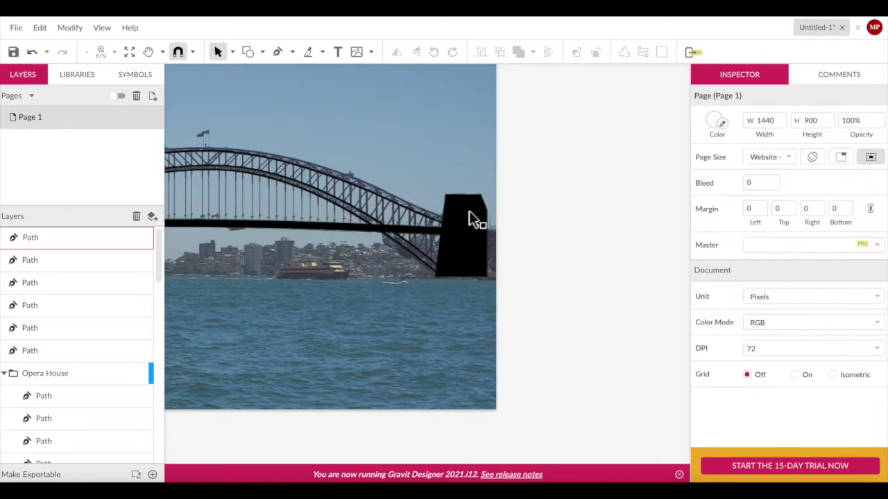
pyautogui.click(458, 211)
pyautogui.scroll(5, 455, 208)
pyautogui.click(383, 152)
pyautogui.click(496, 195)
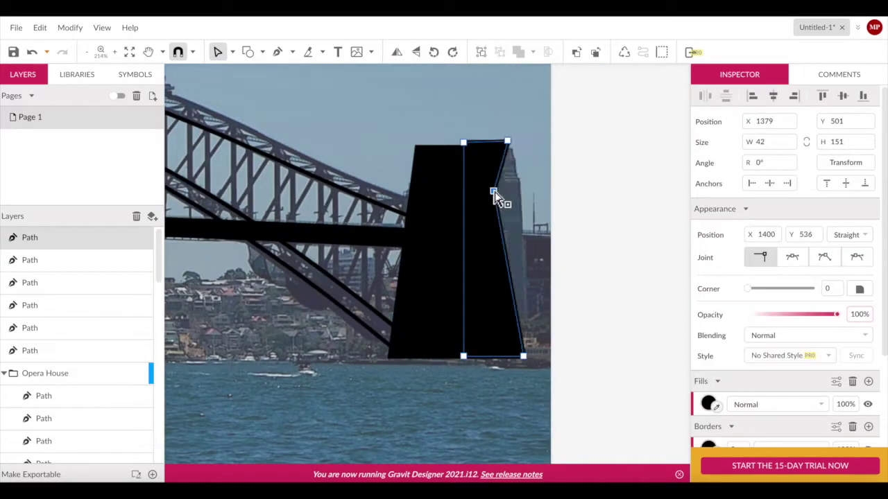
pyautogui.click(467, 311)
pyautogui.scroll(-5, 467, 311)
pyautogui.hscroll(-5, 224, 219)
pyautogui.scroll(3, 224, 218)
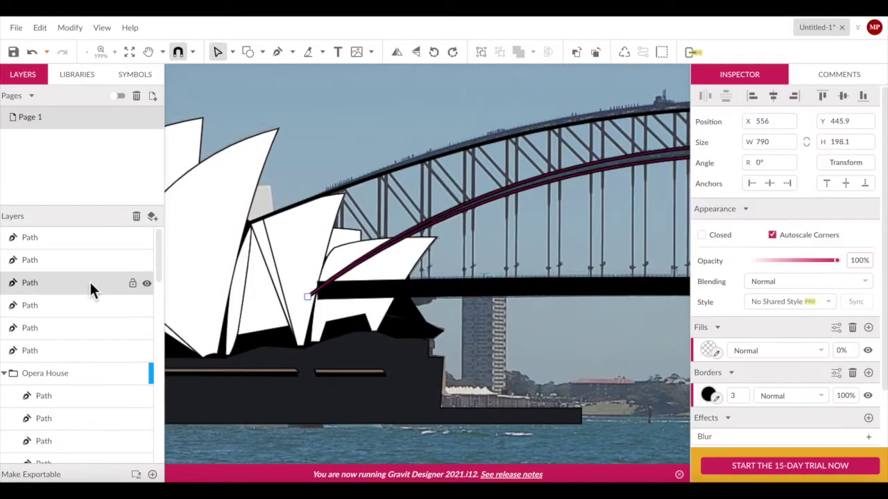
# - Move the loose sail paths into the Opera House group
pyautogui.click(67, 351)
pyautogui.moveTo(35, 356); pyautogui.dragTo(64, 402)
pyautogui.doubleClick(253, 198)
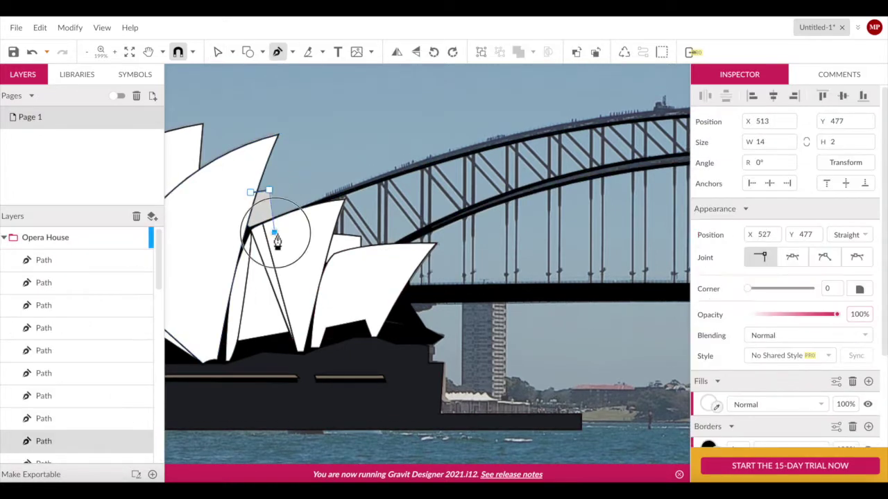
pyautogui.hscroll(-3, 250, 198)
pyautogui.click(463, 137)
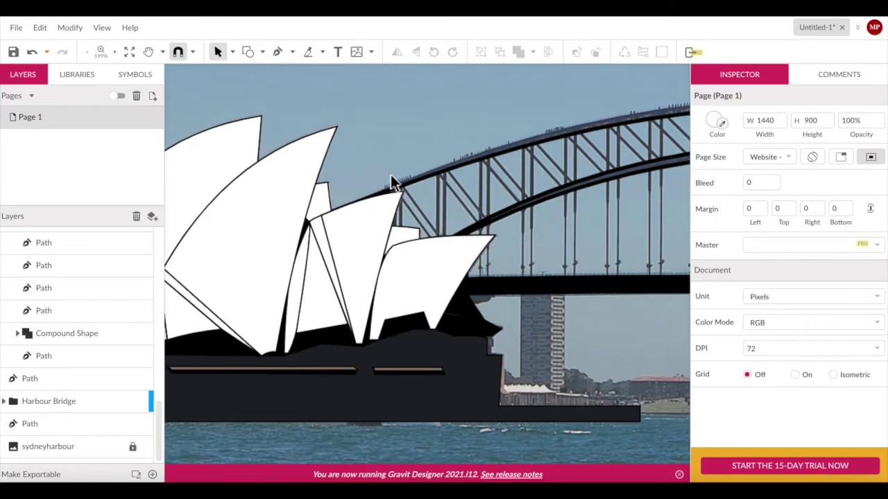
# - Zoom to the Harbour Bridge group, then back out to the whole page
pyautogui.click(393, 182)
pyautogui.hotkey('ctrl', '2')
pyautogui.click(525, 157)
pyautogui.hotkey('ctrl', '0')
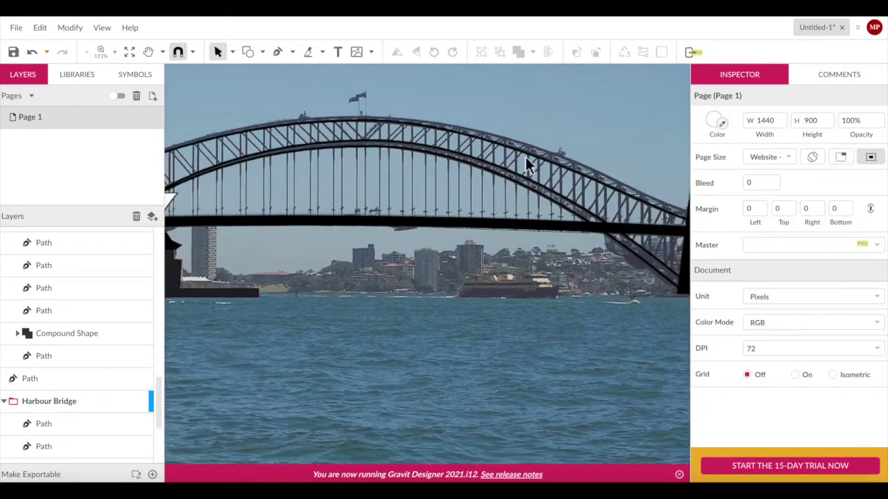
pyautogui.click(22, 338)
pyautogui.hotkey('ctrl', '0')
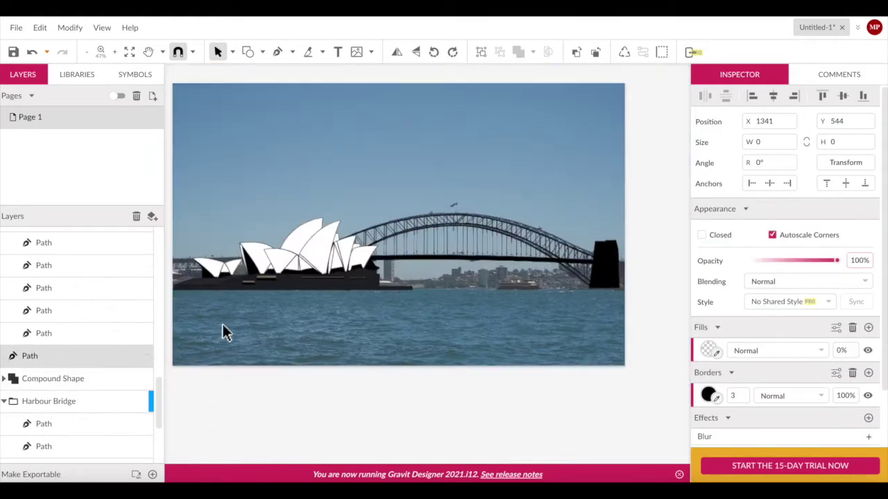
pyautogui.scroll(3, 399, 272)
# - Adjust the bridge arch path, moving an anchor up to follow the arch
pyautogui.click(458, 181)
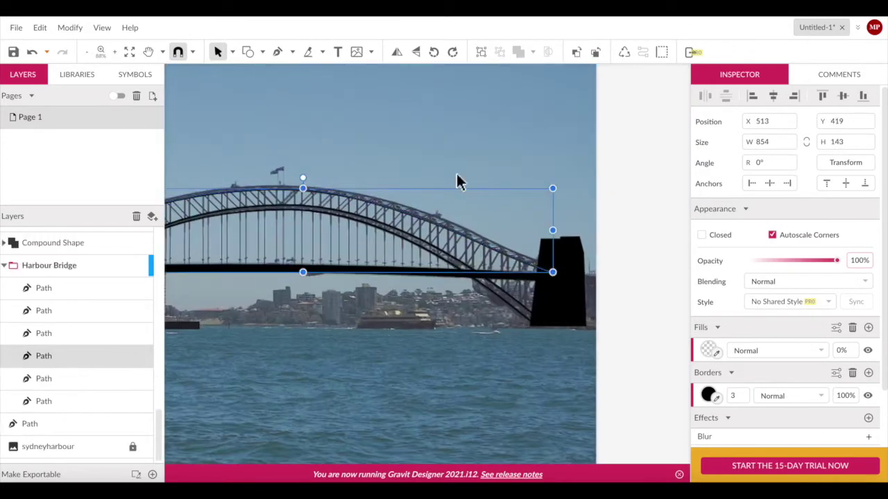
pyautogui.doubleClick(483, 248)
pyautogui.moveTo(166, 186); pyautogui.dragTo(170, 186)
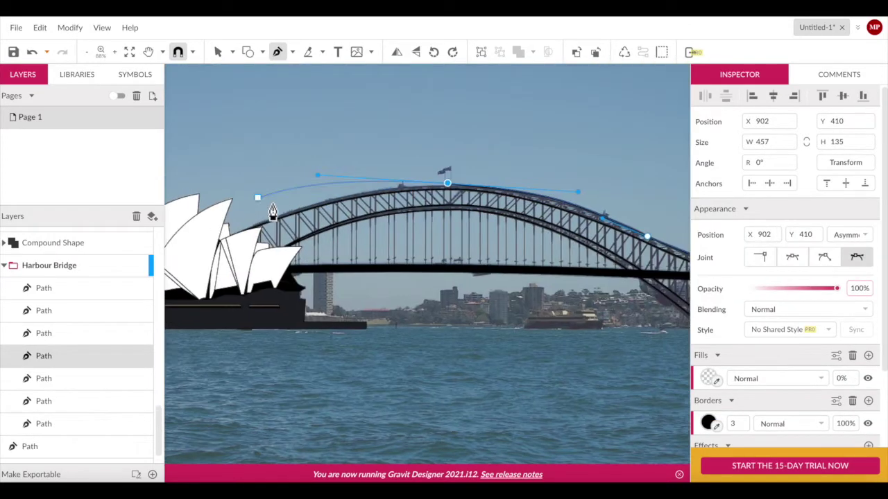
pyautogui.press('Escape')
pyautogui.click(492, 186)
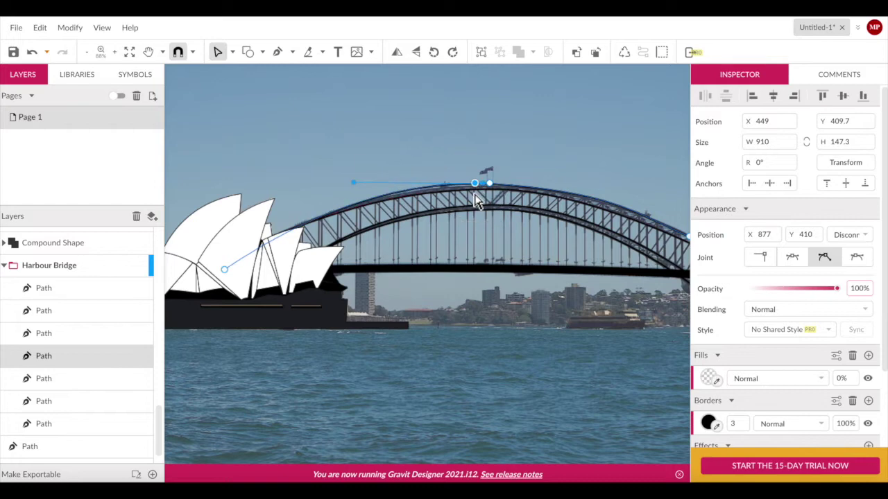
pyautogui.scroll(3, 476, 199)
pyautogui.moveTo(363, 183); pyautogui.dragTo(356, 158)
pyautogui.press('Escape')
pyautogui.scroll(-3, 451, 360)
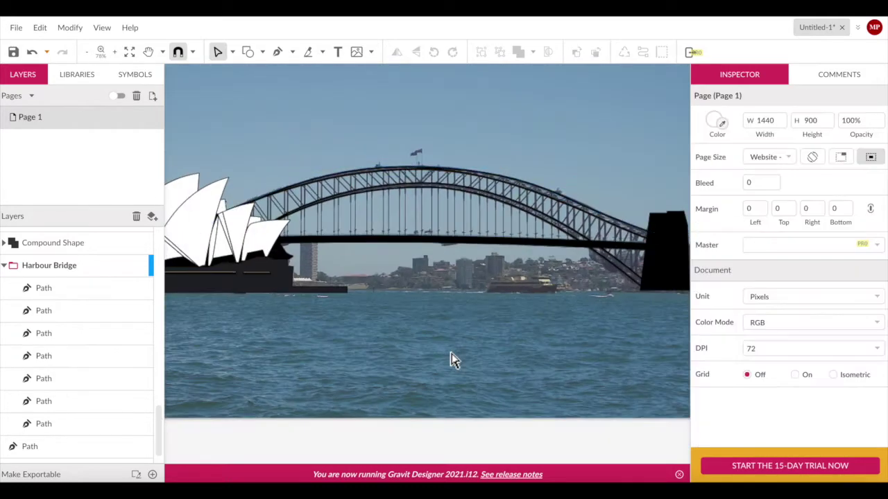
pyautogui.scroll(3, 548, 297)
pyautogui.scroll(2, 549, 297)
# - Draw a short black brace line on the bridge pylon area with the Pen tool
pyautogui.click(278, 52)
pyautogui.moveTo(400, 321); pyautogui.dragTo(403, 218)
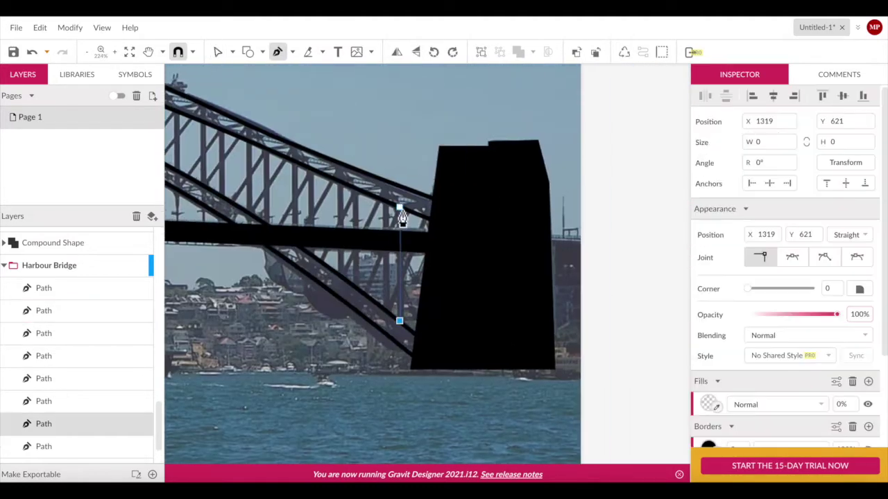
pyautogui.press('p')
pyautogui.click(388, 308)
pyautogui.click(424, 220)
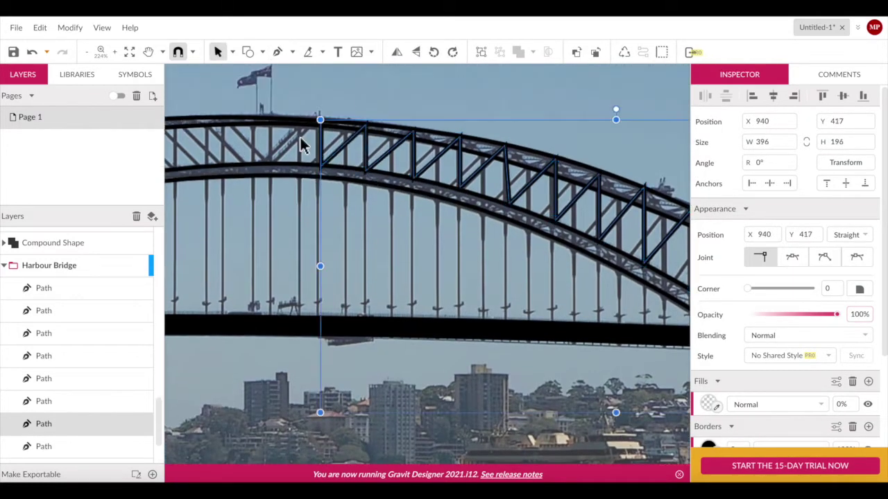
# - Start a zigzag pen path tracing the truss along the Harbour Bridge arch
pyautogui.click(217, 52)
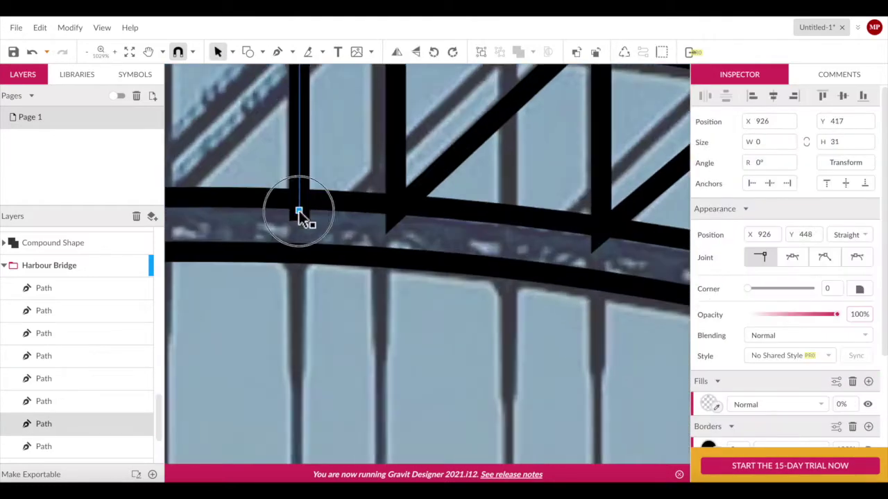
pyautogui.press('p')
pyautogui.click(366, 161)
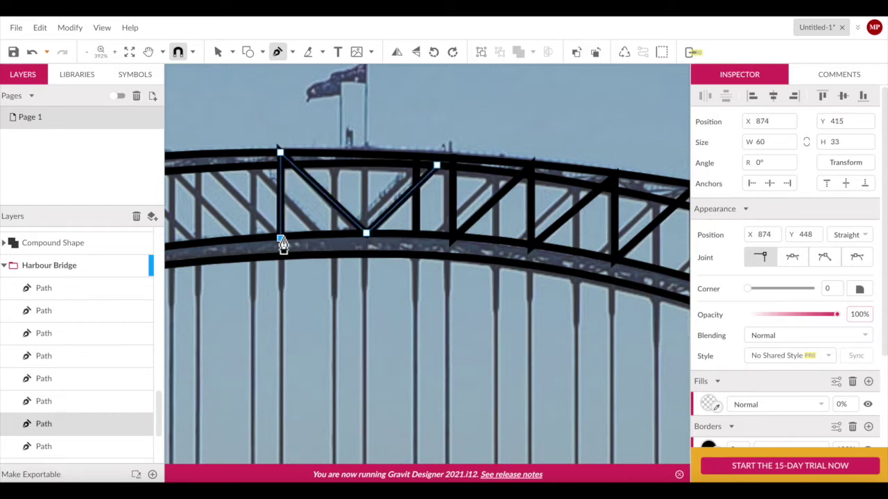
pyautogui.click(247, 178)
pyautogui.click(212, 174)
pyautogui.click(230, 273)
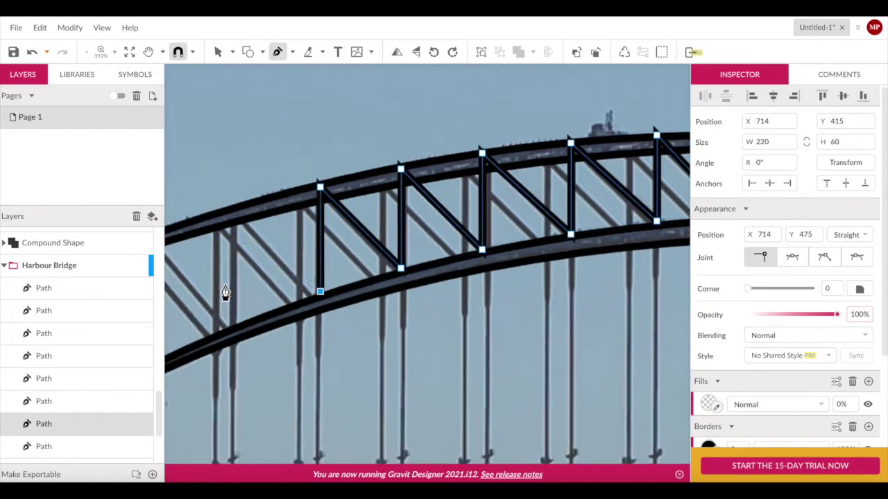
pyautogui.click(234, 389)
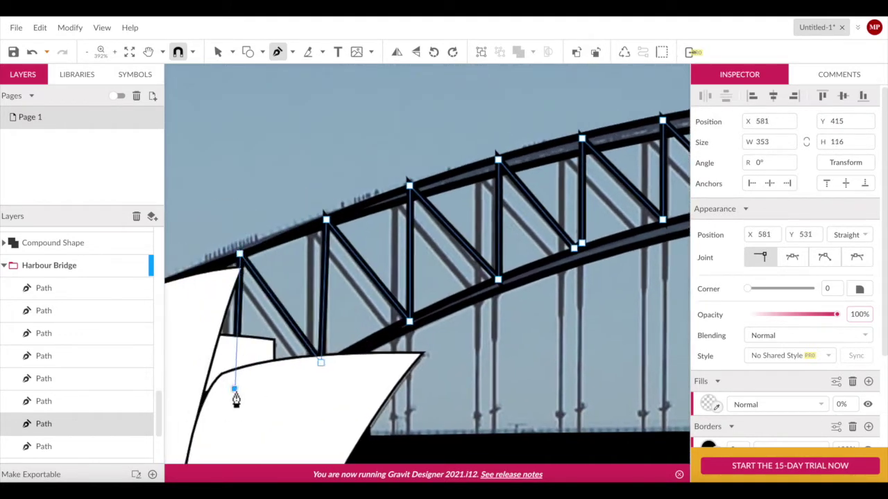
# - Save the drawing as a new file named 'sydneyharbour'
pyautogui.hotkey('ctrl', 's')
pyautogui.write('sydneyharbour')
pyautogui.press('Return')
# - Continue the truss zigzag with more anchors along the arch
pyautogui.scroll(3, 275, 353)
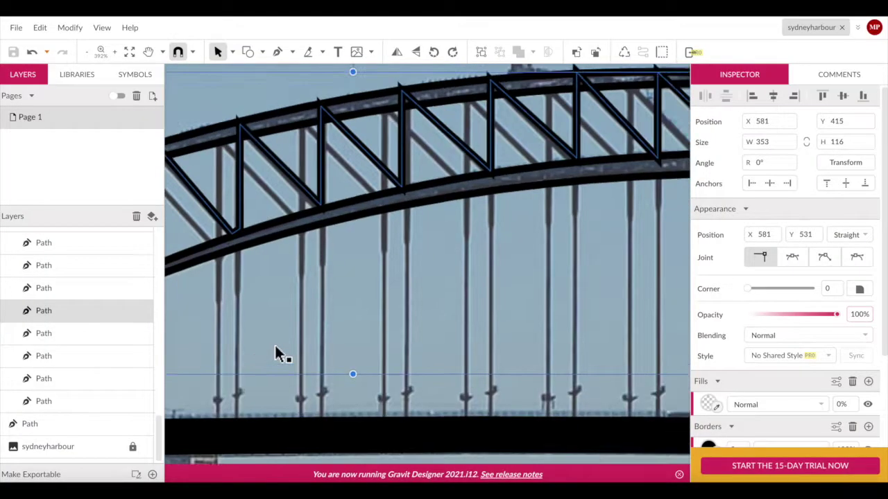
pyautogui.scroll(3, 277, 353)
pyautogui.scroll(-3, 278, 355)
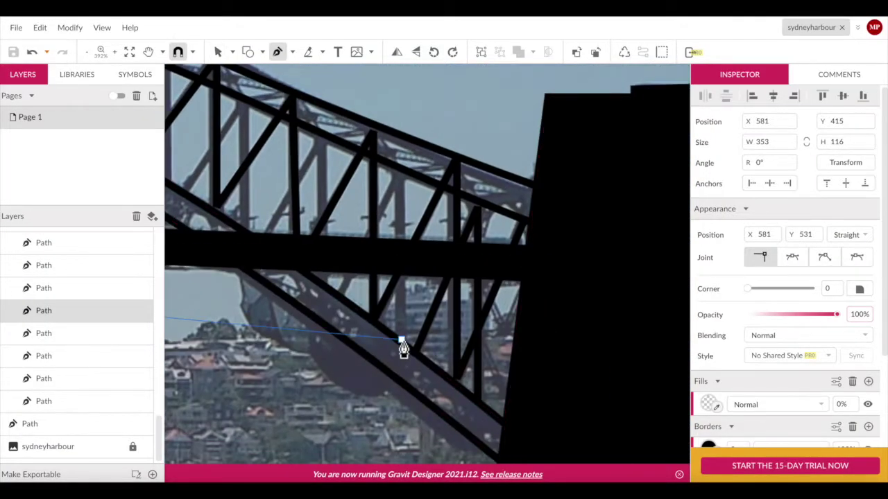
pyautogui.click(210, 221)
pyautogui.click(224, 253)
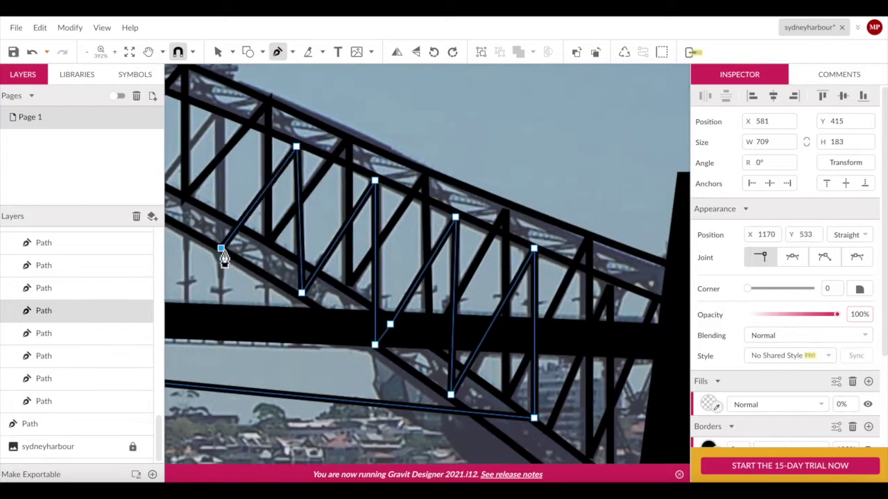
pyautogui.click(273, 157)
pyautogui.click(225, 130)
pyautogui.click(237, 200)
pyautogui.click(226, 178)
pyautogui.click(282, 164)
pyautogui.click(200, 185)
pyautogui.click(200, 104)
# - Extend the zigzag onto the lower truss and finish the path
pyautogui.scroll(3, 228, 201)
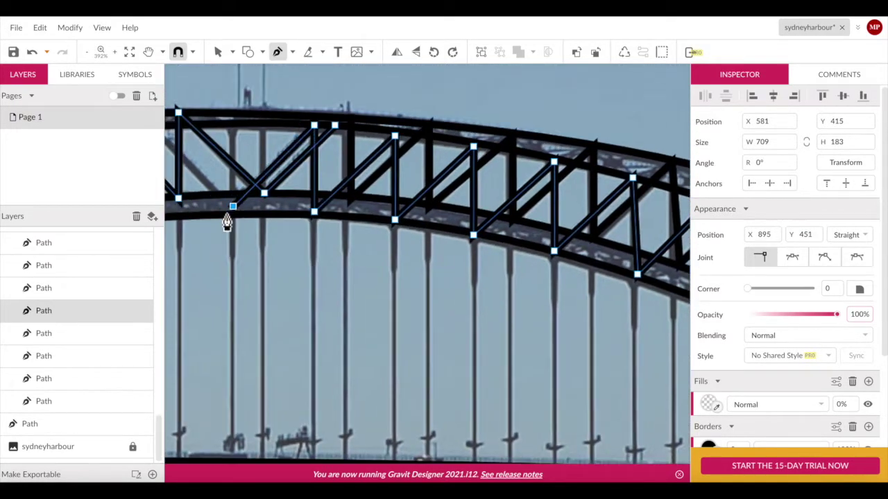
pyautogui.click(229, 222)
pyautogui.scroll(5, 239, 217)
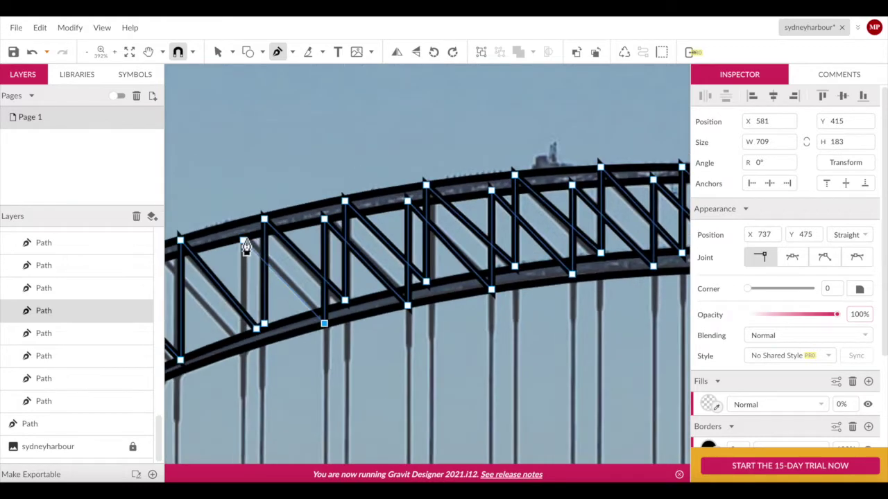
pyautogui.click(259, 324)
pyautogui.scroll(-3, 258, 325)
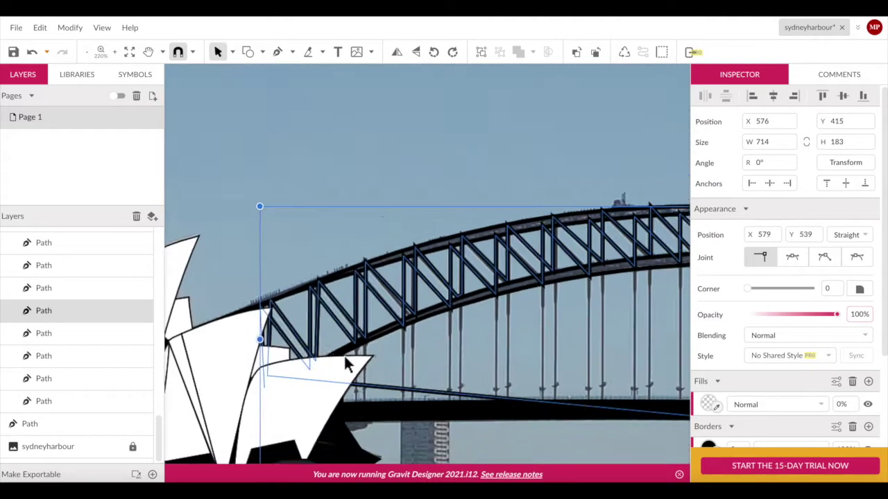
pyautogui.scroll(3, 403, 270)
pyautogui.scroll(-4, 292, 151)
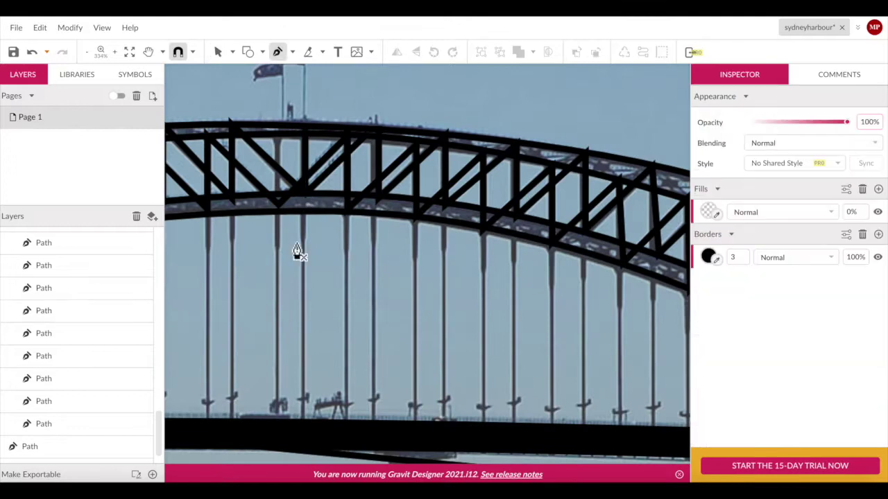
pyautogui.press('Escape')
# - Trace a second truss path leftward along the lower arch
pyautogui.click(308, 258)
pyautogui.scroll(5, 308, 258)
pyautogui.press('p')
pyautogui.click(359, 197)
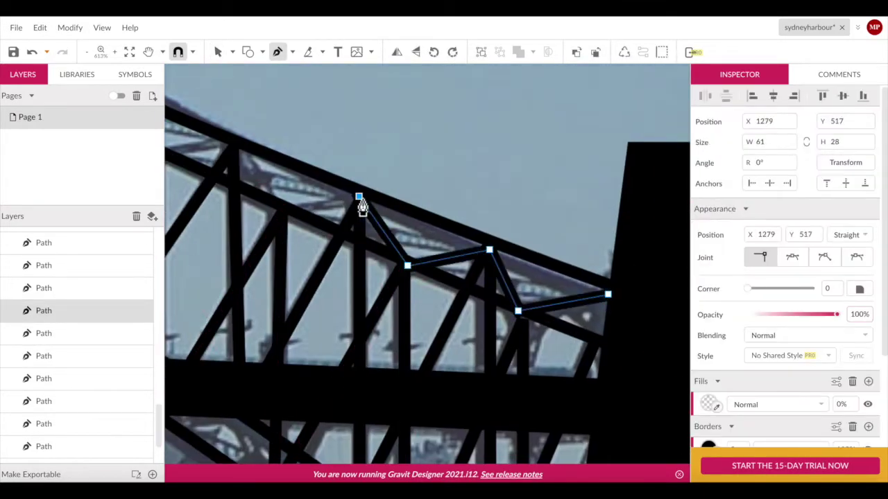
pyautogui.scroll(-1, 234, 170)
pyautogui.scroll(1, 229, 139)
pyautogui.click(233, 149)
pyautogui.click(225, 125)
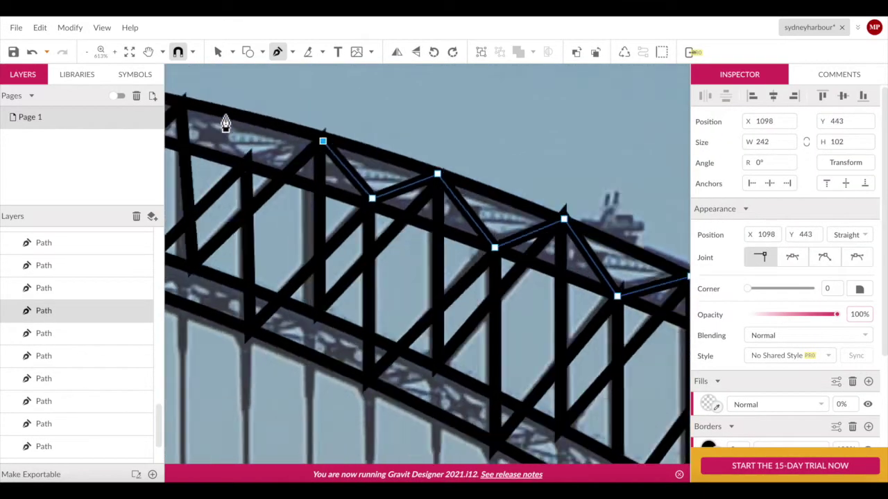
pyautogui.click(238, 124)
pyautogui.hscroll(-2, 238, 132)
pyautogui.click(297, 136)
pyautogui.click(331, 155)
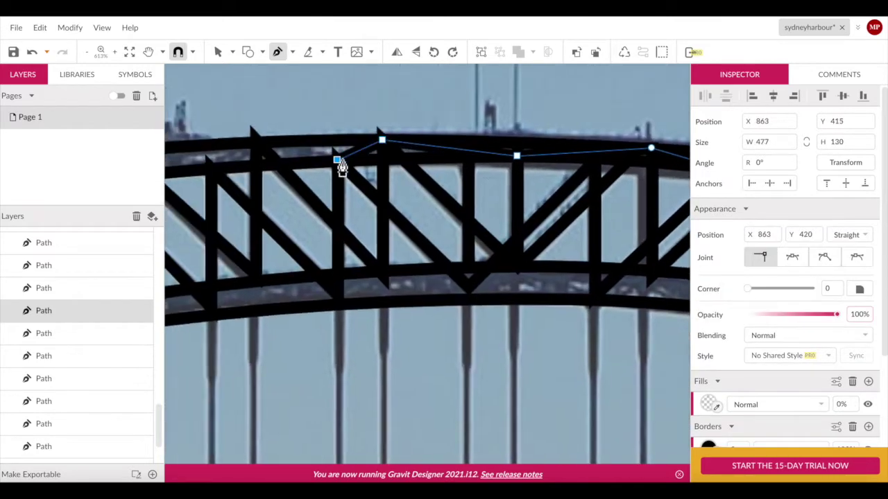
pyautogui.hscroll(-2, 323, 149)
pyautogui.click(219, 148)
pyautogui.scroll(-2, 229, 170)
pyautogui.scroll(-3, 234, 179)
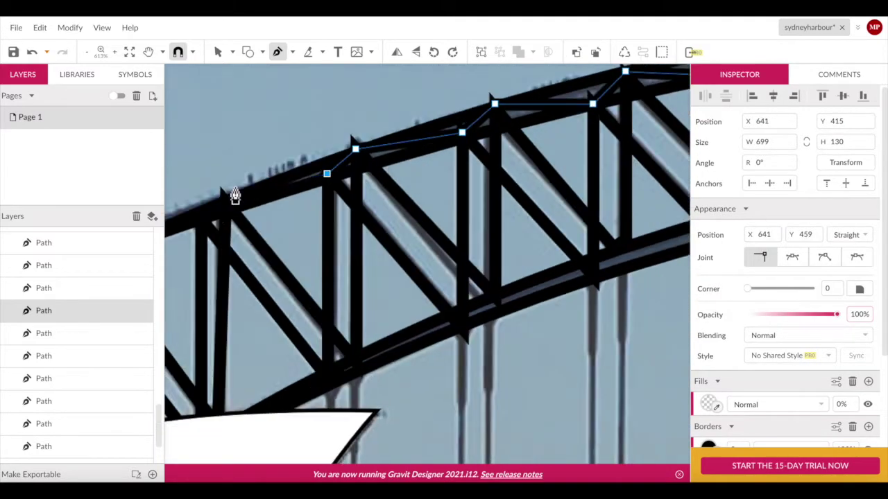
pyautogui.press('Escape')
# - Trace a third path from the bridge truss up along the arch's lower chord
pyautogui.scroll(-3, 399, 229)
pyautogui.scroll(3, 414, 356)
pyautogui.scroll(2, 414, 365)
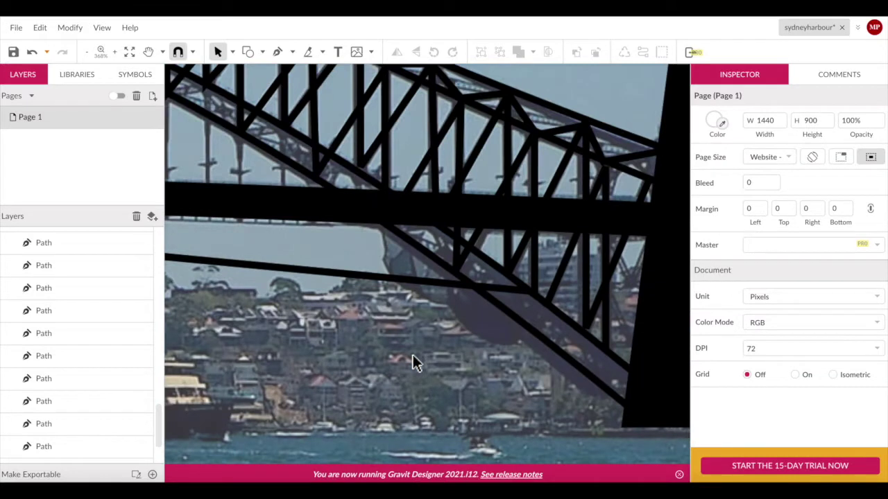
pyautogui.press('p')
pyautogui.click(507, 275)
pyautogui.click(458, 279)
pyautogui.click(321, 175)
pyautogui.scroll(2, 319, 173)
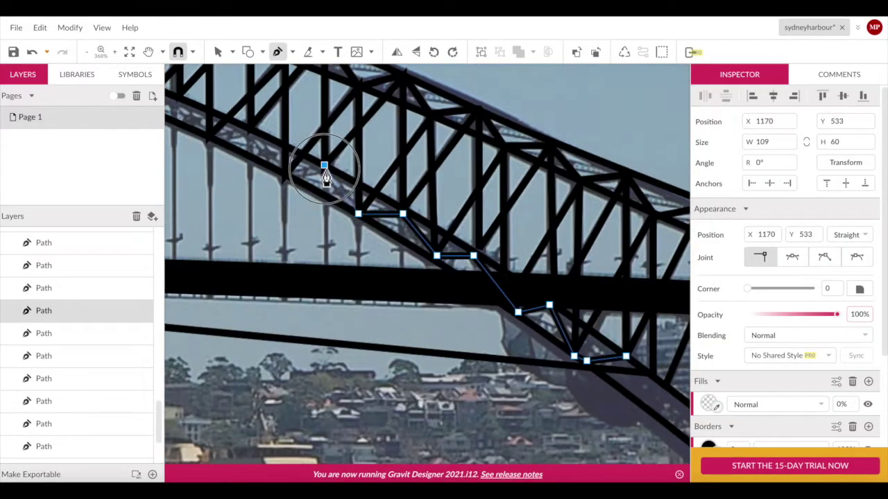
pyautogui.click(232, 139)
pyautogui.hscroll(-2, 232, 139)
pyautogui.click(288, 182)
pyautogui.hscroll(-2, 375, 208)
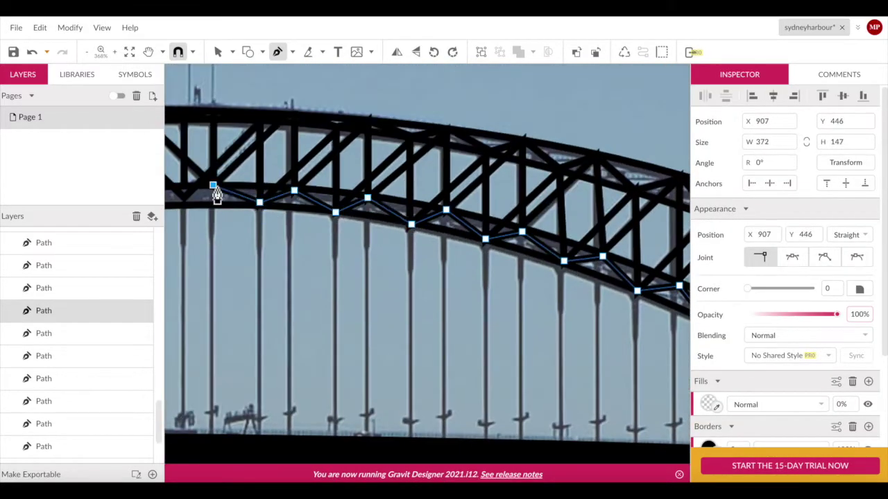
pyautogui.hscroll(-2, 250, 201)
pyautogui.hscroll(-3, 225, 217)
pyautogui.click(268, 233)
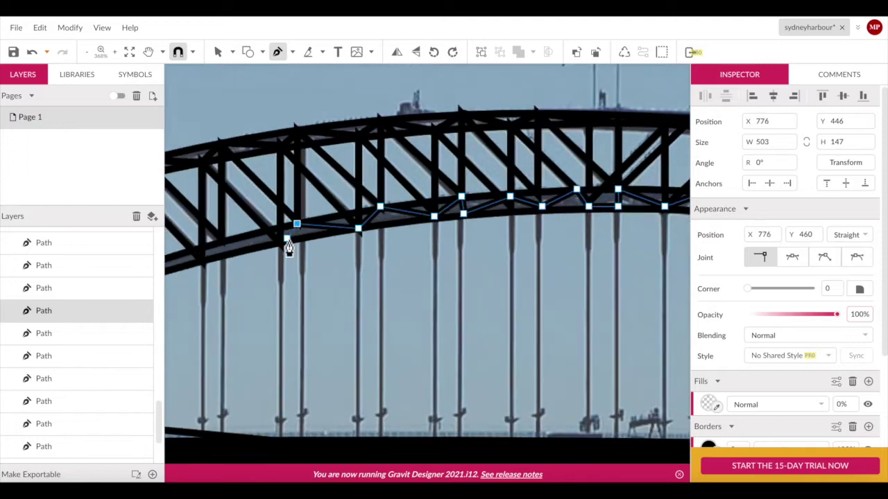
pyautogui.hscroll(-3, 290, 250)
pyautogui.click(254, 234)
pyautogui.click(304, 219)
pyautogui.press('Escape')
# - Select the traced bridge arch and truss paths to check them, then clear the selection
pyautogui.scroll(2, 415, 251)
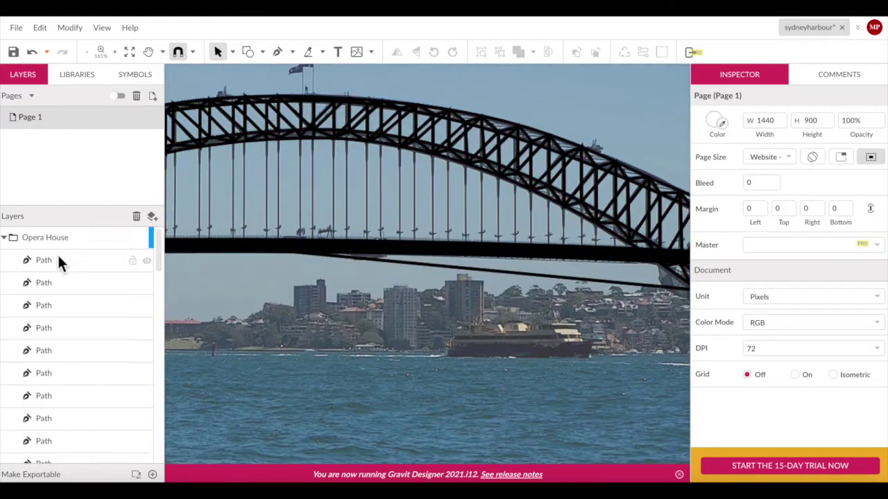
pyautogui.click(147, 447)
pyautogui.click(533, 267)
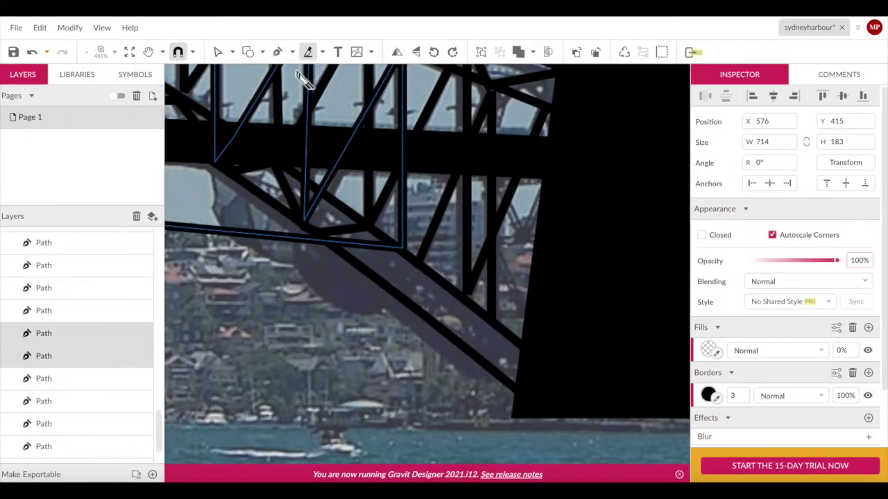
pyautogui.click(280, 239)
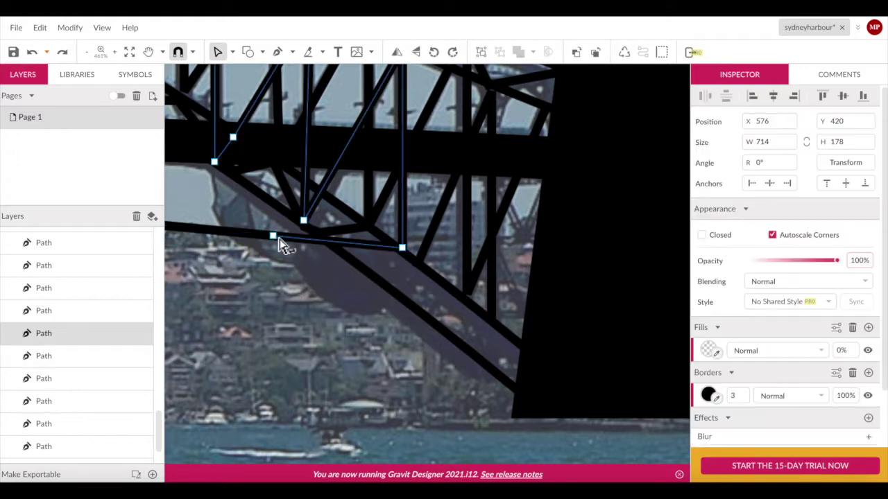
pyautogui.scroll(-3, 402, 256)
pyautogui.scroll(-2, 402, 257)
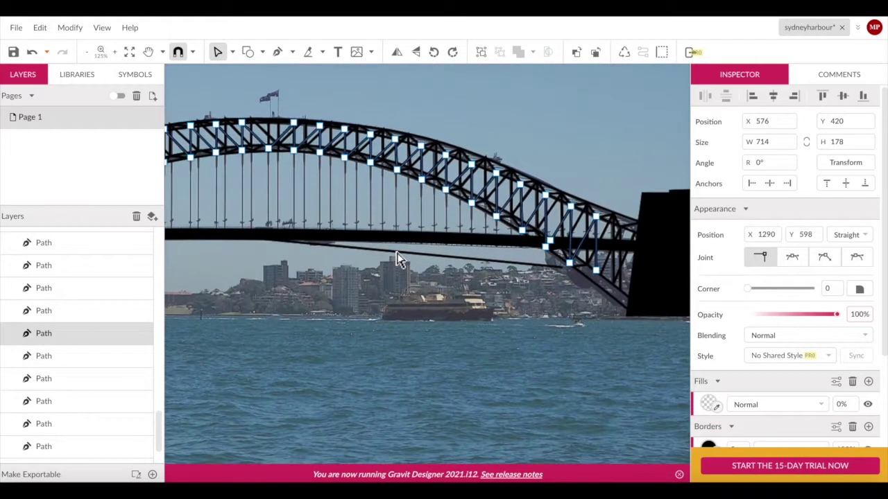
pyautogui.click(492, 267)
pyautogui.click(501, 366)
# - Pen-trace the bridge deck into the Harbour Bridge group
pyautogui.click(277, 53)
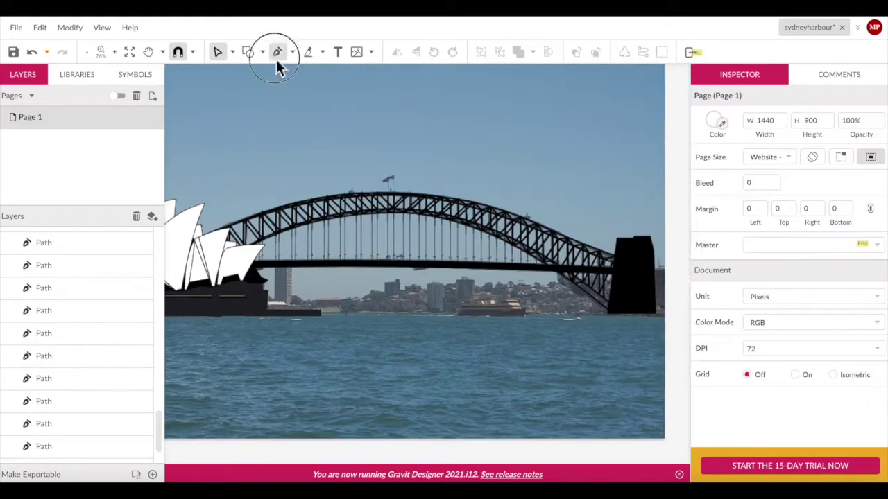
pyautogui.click(79, 357)
pyautogui.scroll(3, 446, 308)
pyautogui.scroll(2, 446, 308)
pyautogui.click(372, 293)
pyautogui.press('Escape')
# - Fade the sydneyharbour photo to 44% opacity
pyautogui.press('p')
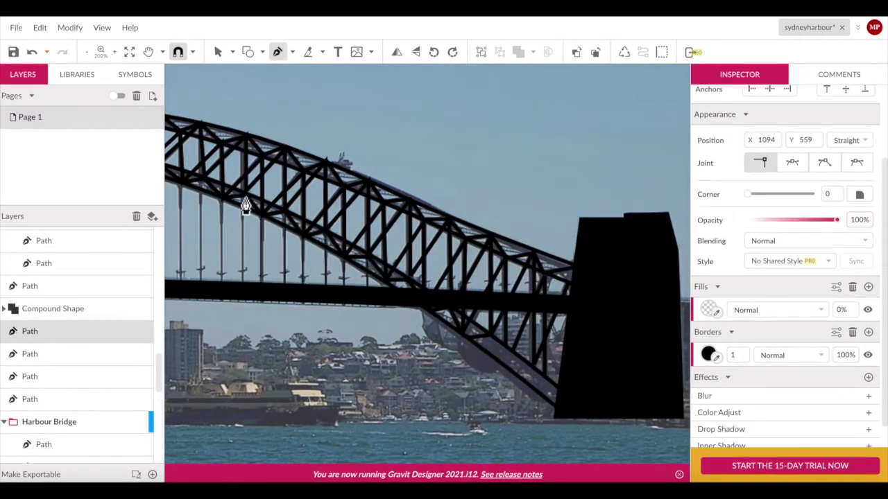
pyautogui.press('v')
pyautogui.click(277, 298)
pyautogui.moveTo(819, 297); pyautogui.dragTo(788, 297)
pyautogui.hscroll(-5, 486, 299)
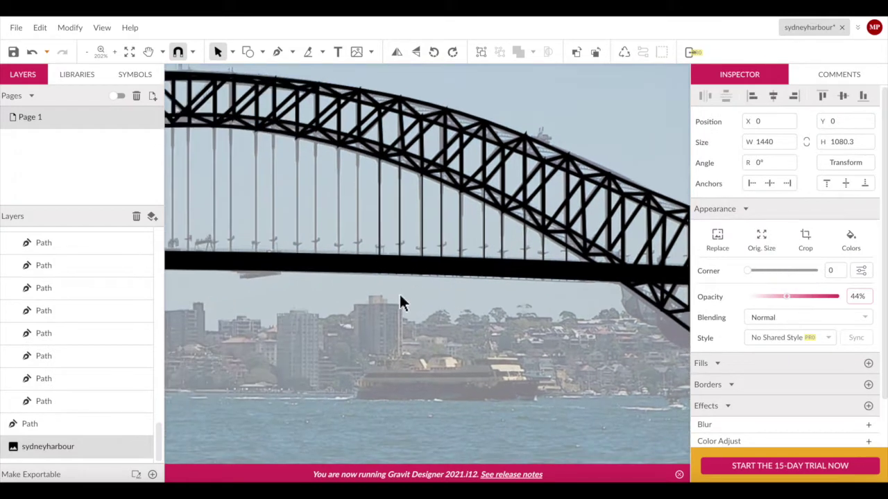
# - Pan left and down across the harbour with the Pen tool ready for the water and skyline
pyautogui.press('p')
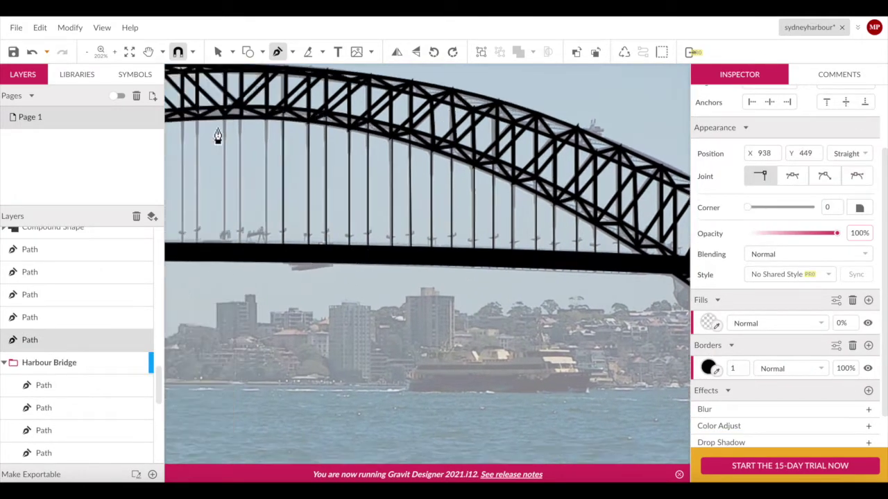
pyautogui.hscroll(-3, 229, 135)
pyautogui.hscroll(-4, 277, 257)
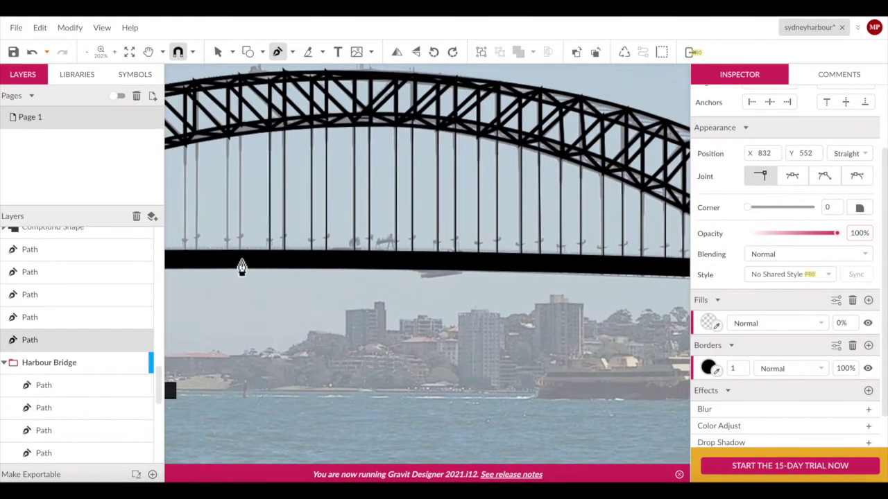
pyautogui.hscroll(-3, 236, 267)
pyautogui.scroll(-1, 229, 267)
pyautogui.hscroll(-3, 264, 202)
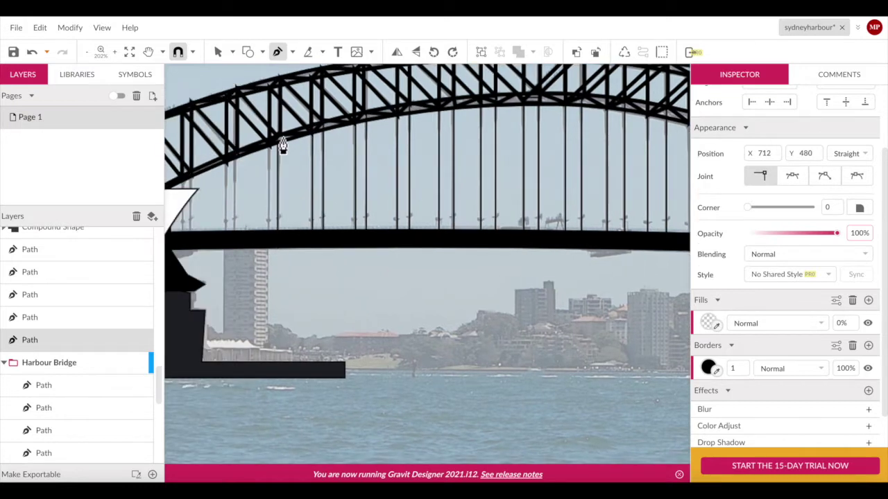
pyautogui.hscroll(-3, 237, 162)
pyautogui.scroll(-1, 261, 231)
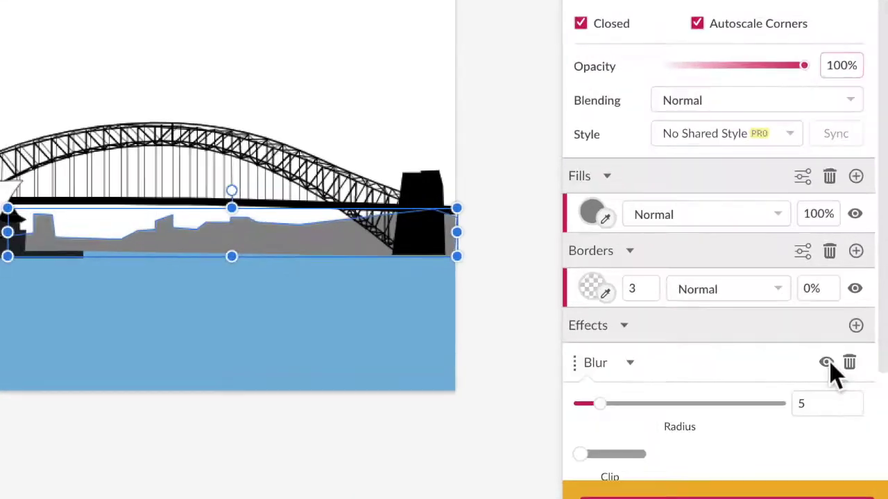
# - Add a Blur effect to the skyline silhouette, then deselect to view the whole artwork
pyautogui.click(548, 405)
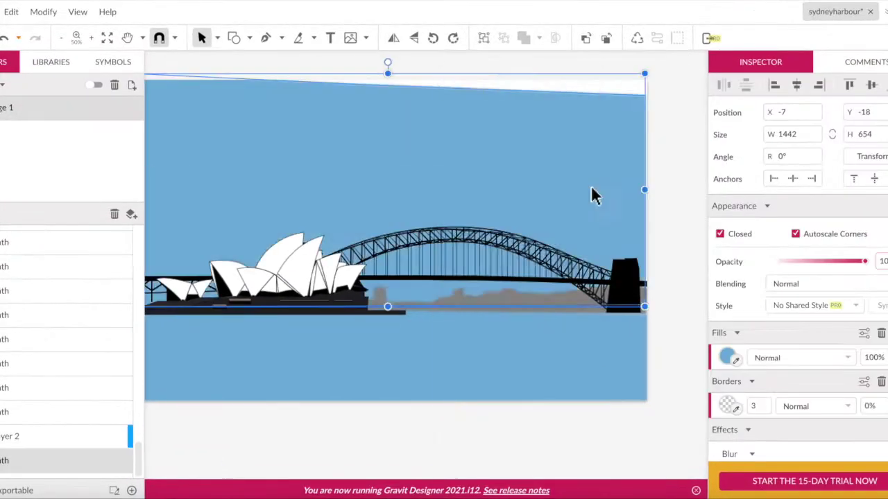
pyautogui.click(210, 194)
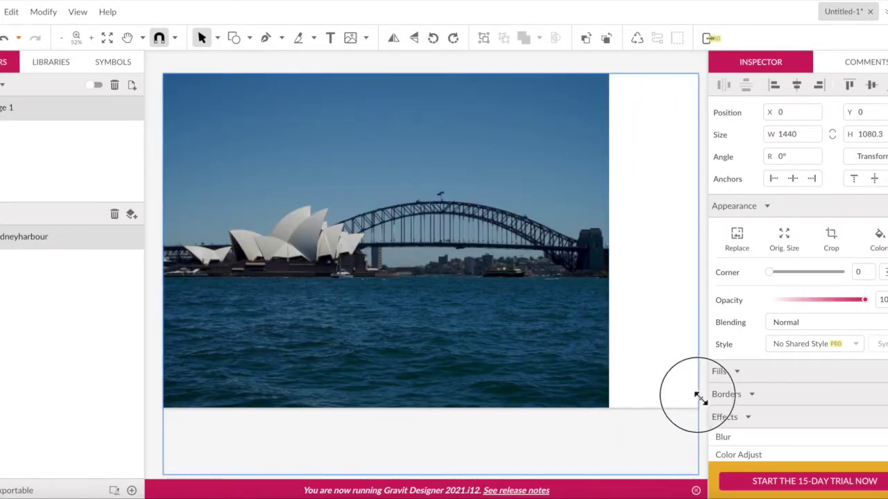
# - Stretch the photo to the page width and add Layer 0 above it
pyautogui.moveTo(700, 397); pyautogui.dragTo(699, 408)
pyautogui.click(151, 407)
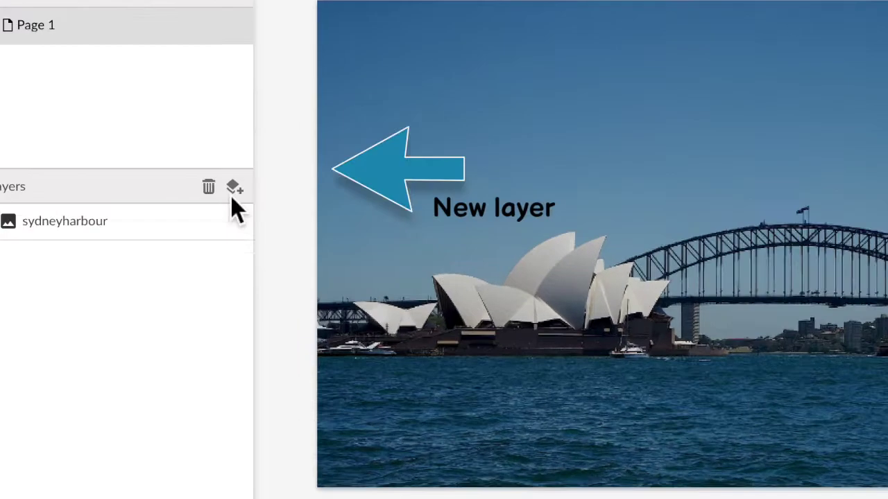
pyautogui.click(313, 173)
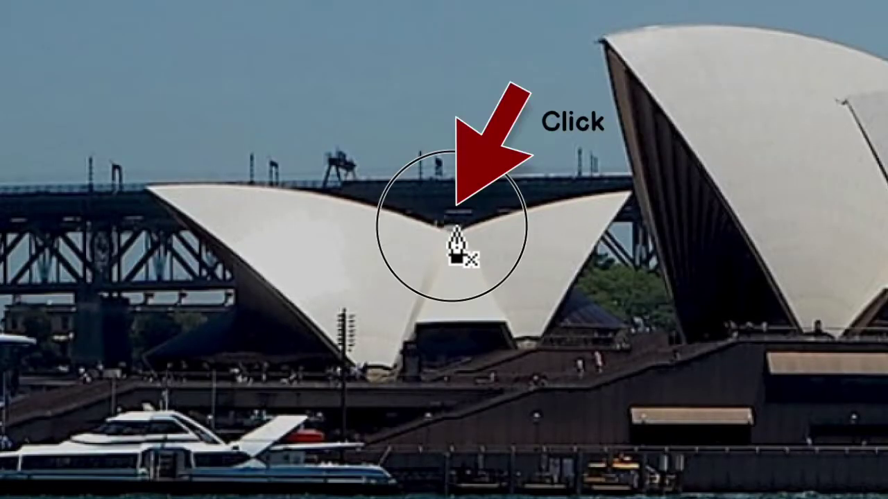
# - Trace the left Opera House sail with curved and corner anchors, closing it as a white shape
pyautogui.click(448, 225)
pyautogui.click(285, 197)
pyautogui.moveTo(143, 188); pyautogui.dragTo(66, 220)
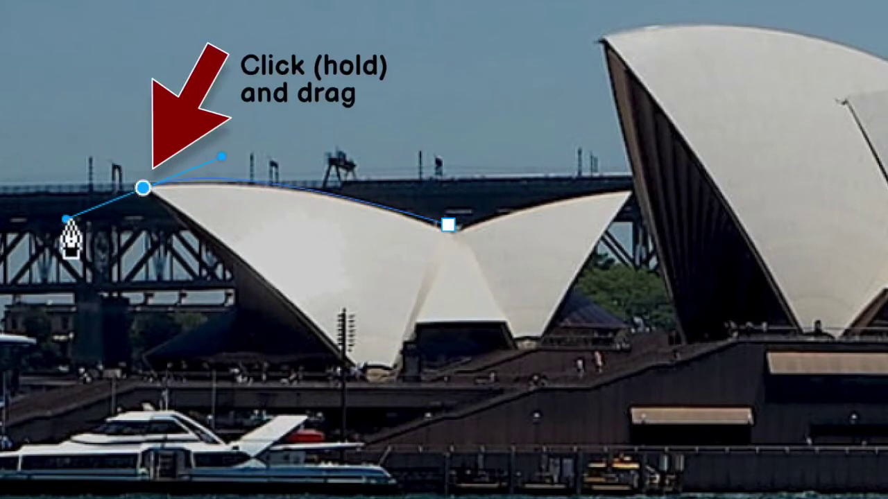
pyautogui.click(142, 188)
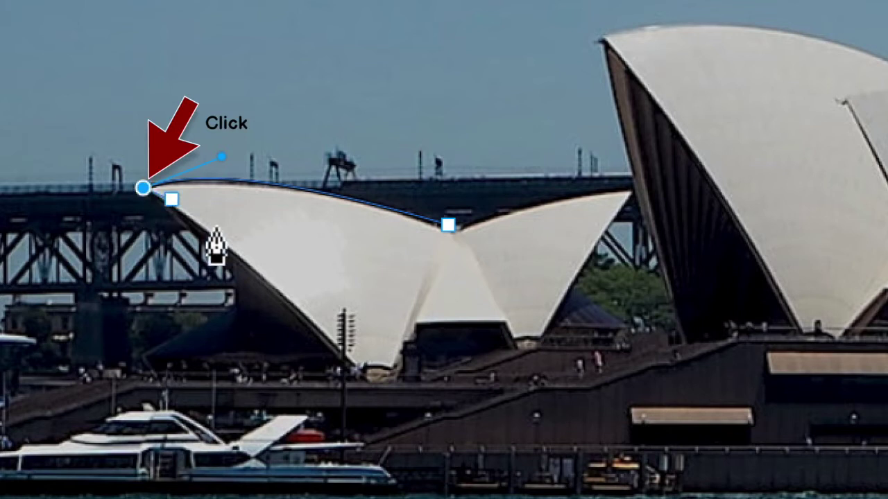
pyautogui.click(362, 373)
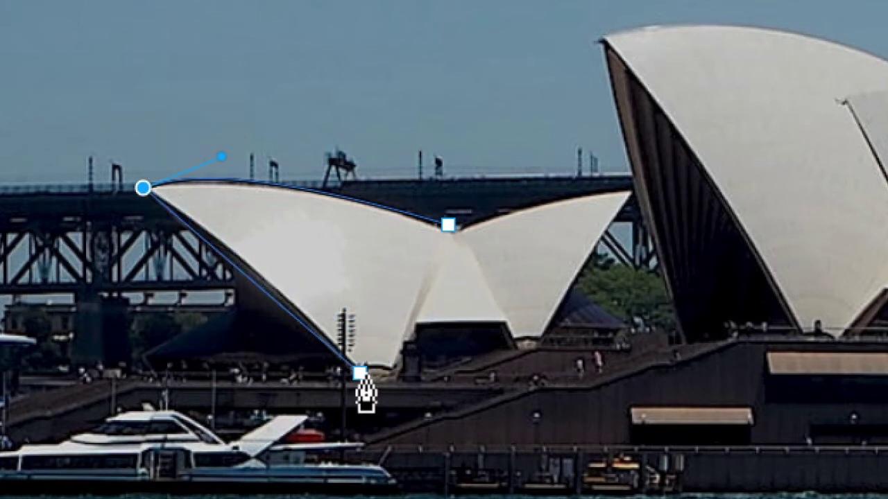
pyautogui.moveTo(360, 374)
pyautogui.mouseDown()
pyautogui.moveTo(416, 455)
pyautogui.moveTo(432, 457)
pyautogui.mouseUp()
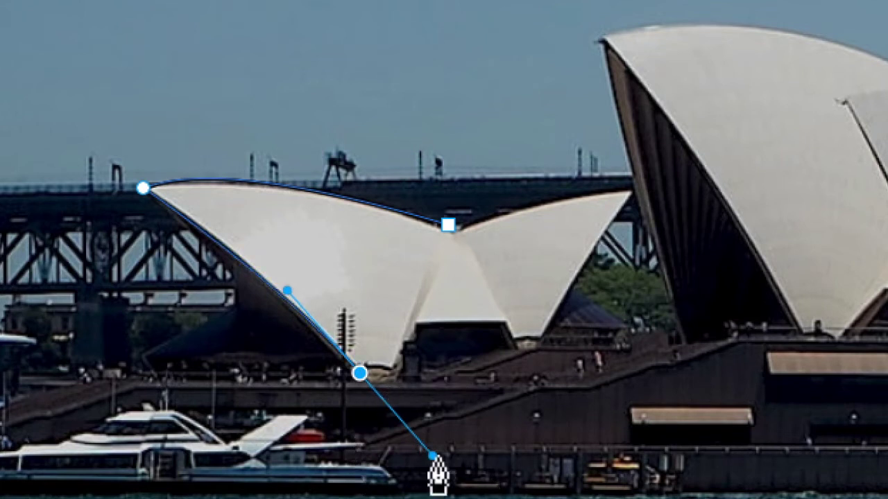
pyautogui.click(360, 375)
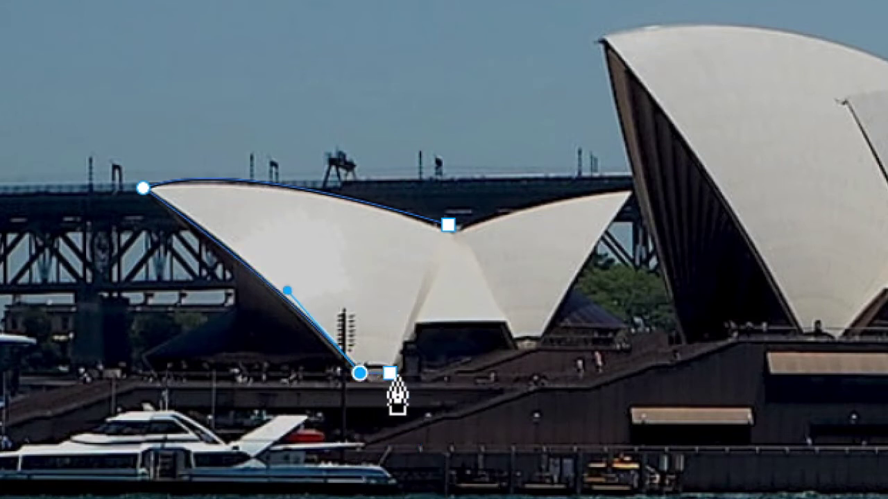
pyautogui.moveTo(390, 374); pyautogui.dragTo(415, 386)
pyautogui.click(390, 374)
pyautogui.click(433, 262)
pyautogui.click(448, 224)
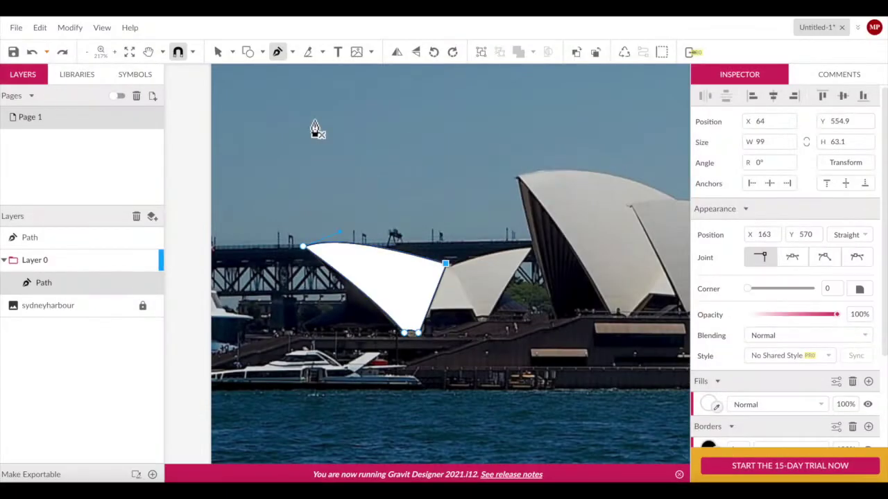
# - Trace the second shell with a curved edge and close it as a white path
pyautogui.click(232, 52)
pyautogui.click(250, 74)
pyautogui.scroll(-2, 401, 198)
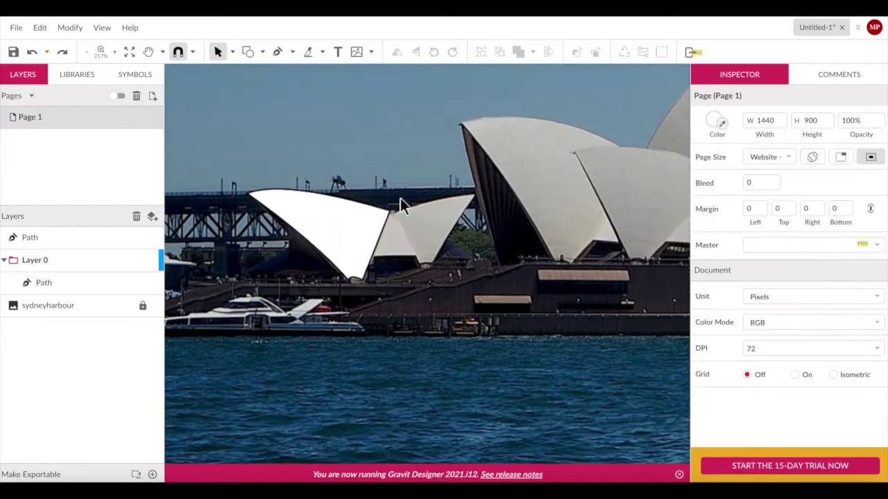
pyautogui.press('p')
pyautogui.click(389, 215)
pyautogui.click(389, 214)
pyautogui.moveTo(478, 199); pyautogui.dragTo(511, 198)
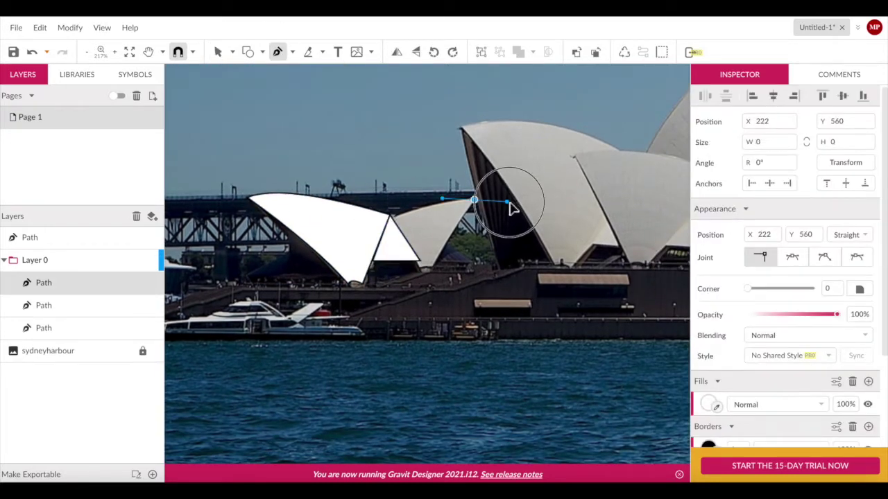
pyautogui.click(432, 277)
pyautogui.scroll(5, 415, 277)
pyautogui.scroll(-5, 415, 285)
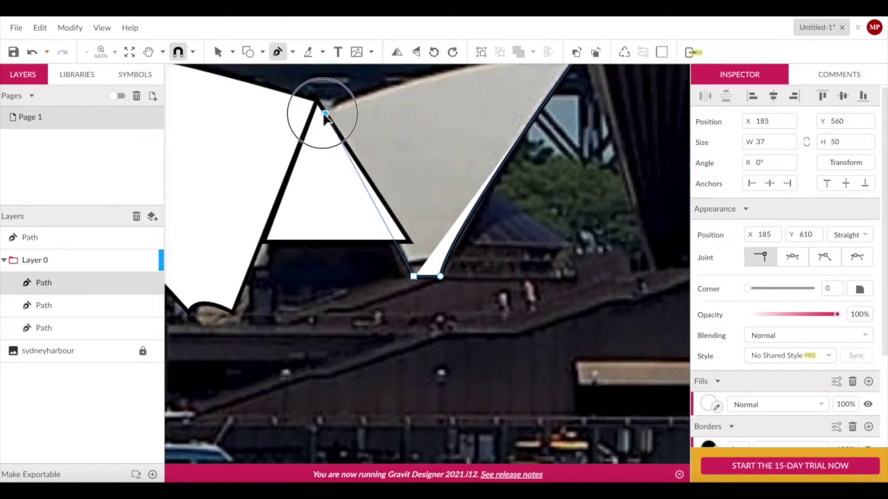
pyautogui.scroll(-2, 317, 109)
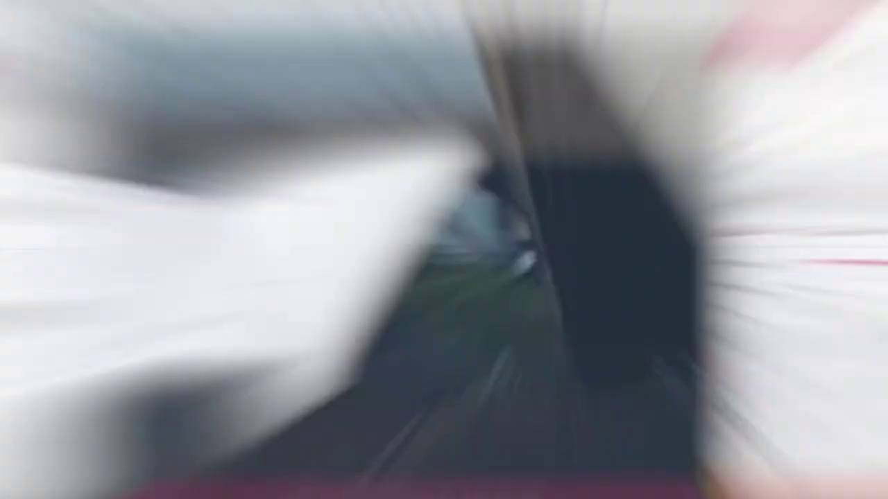
# - With Subselect, drag the gap triangle's side anchor along the shell edge
pyautogui.click(357, 132)
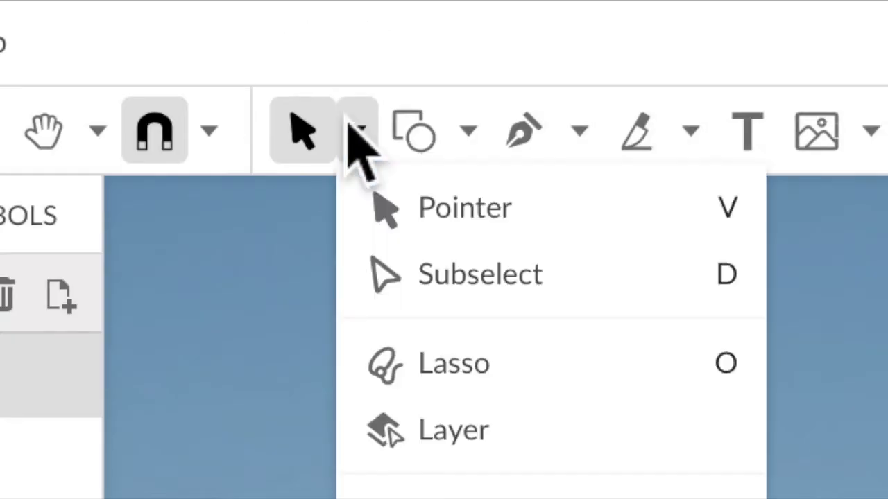
pyautogui.click(447, 274)
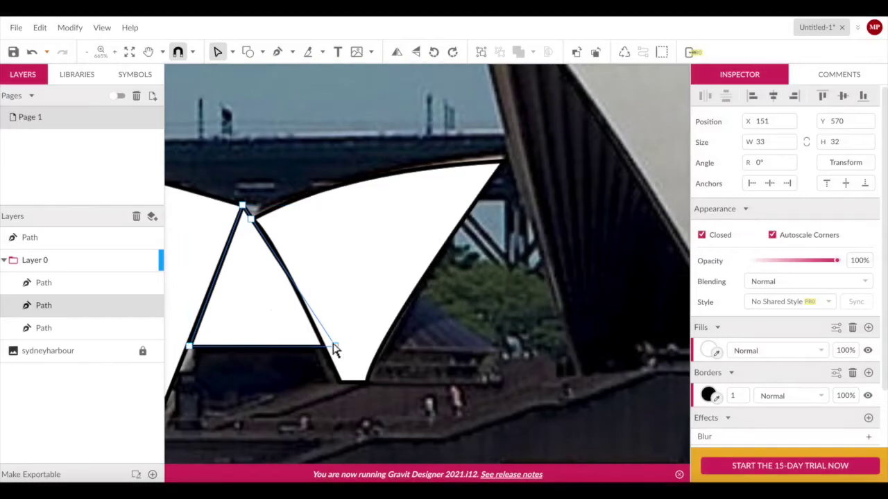
pyautogui.moveTo(297, 353); pyautogui.dragTo(323, 351)
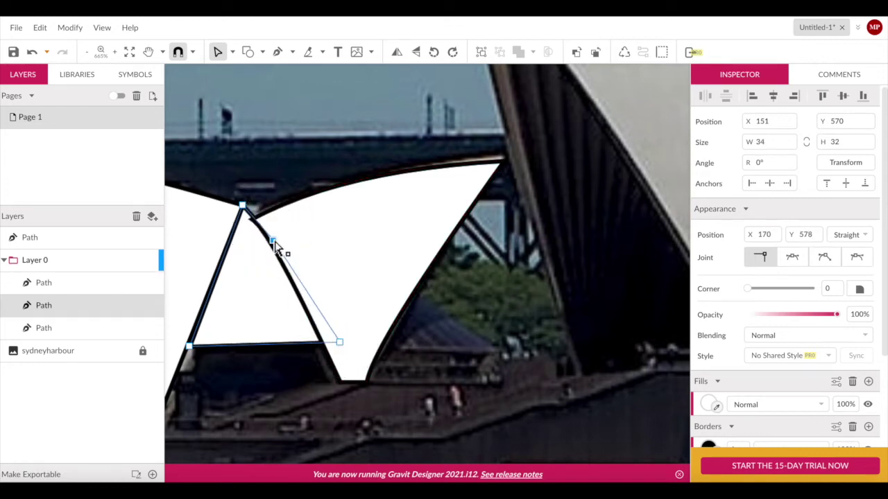
pyautogui.moveTo(274, 243)
pyautogui.mouseDown()
pyautogui.moveTo(255, 221)
pyautogui.moveTo(269, 222)
pyautogui.mouseUp()
pyautogui.click(283, 213)
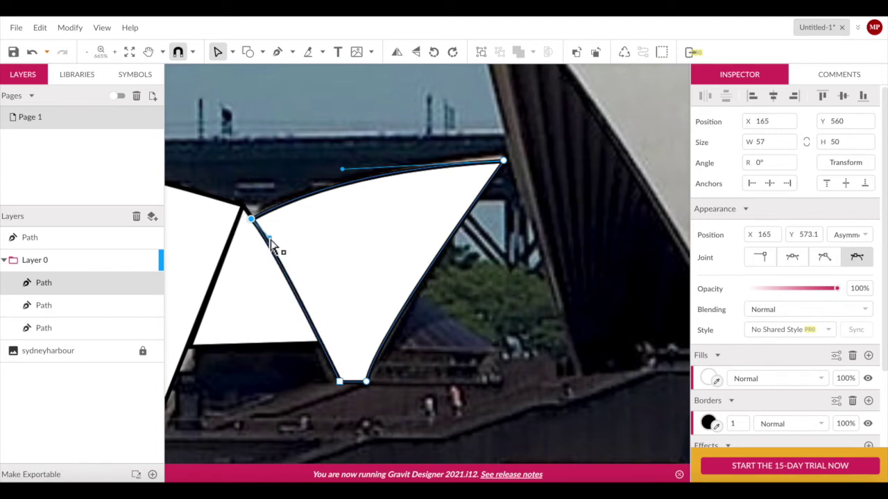
# - Nudge the sail's corner anchor slightly right where the sails share a corner
pyautogui.press('Escape')
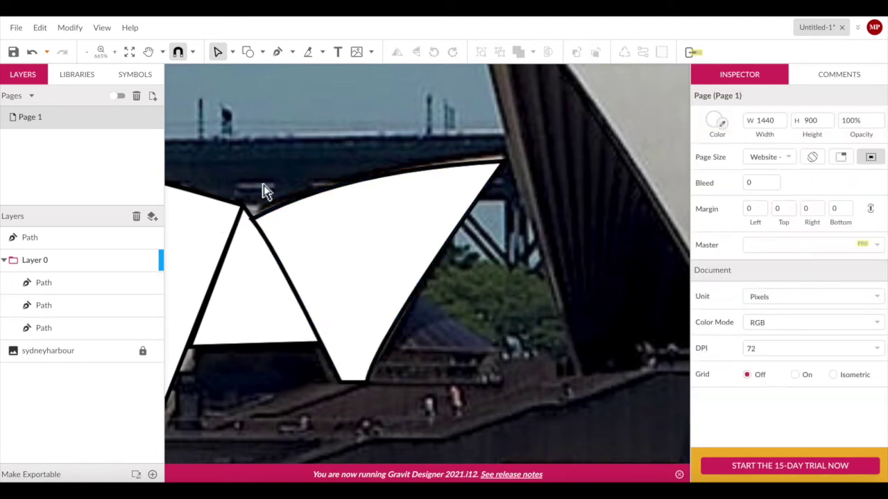
pyautogui.scroll(5, 257, 236)
pyautogui.scroll(8, 255, 235)
pyautogui.click(326, 201)
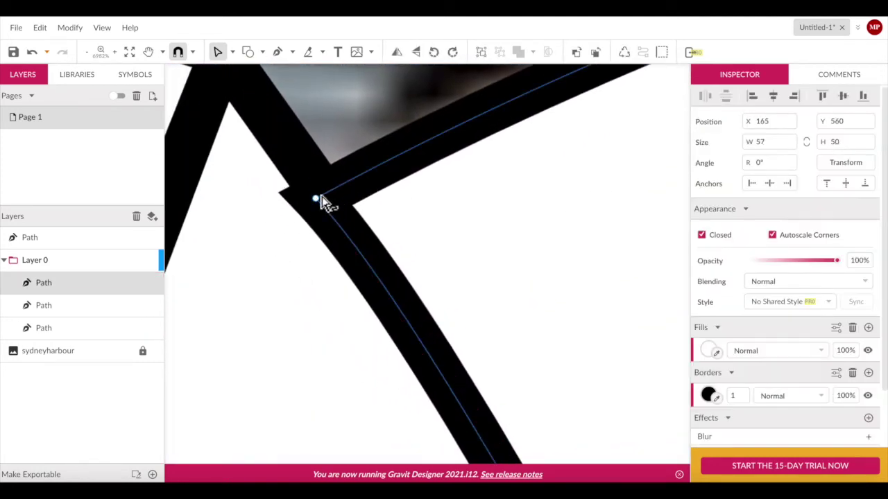
pyautogui.click(320, 196)
pyautogui.moveTo(328, 194); pyautogui.dragTo(344, 189)
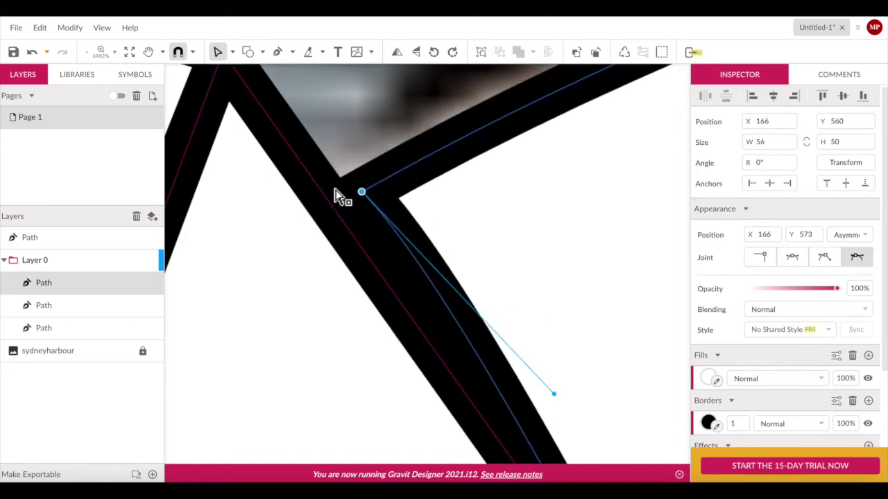
# - Delete the old white gap triangle and move the neighbouring sail's tip anchor into the corner
pyautogui.click(319, 186)
pyautogui.scroll(-4, 316, 183)
pyautogui.scroll(-4, 317, 184)
pyautogui.click(310, 170)
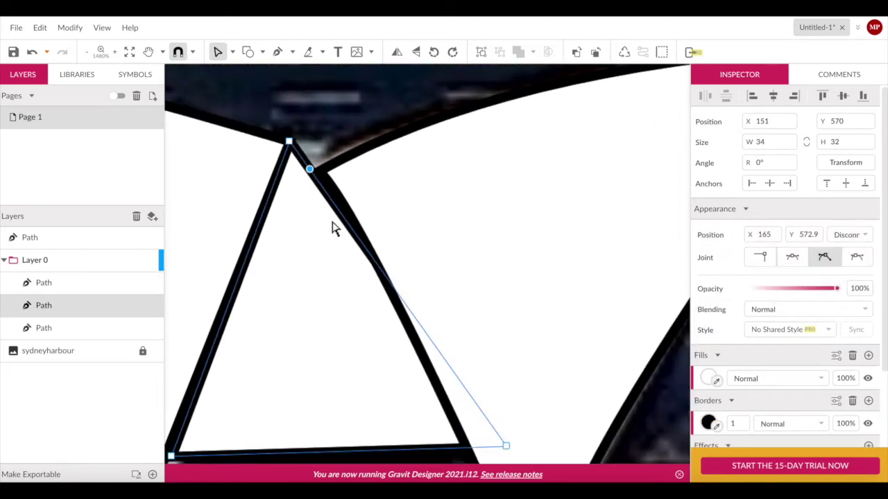
pyautogui.press('Escape')
pyautogui.press('Delete')
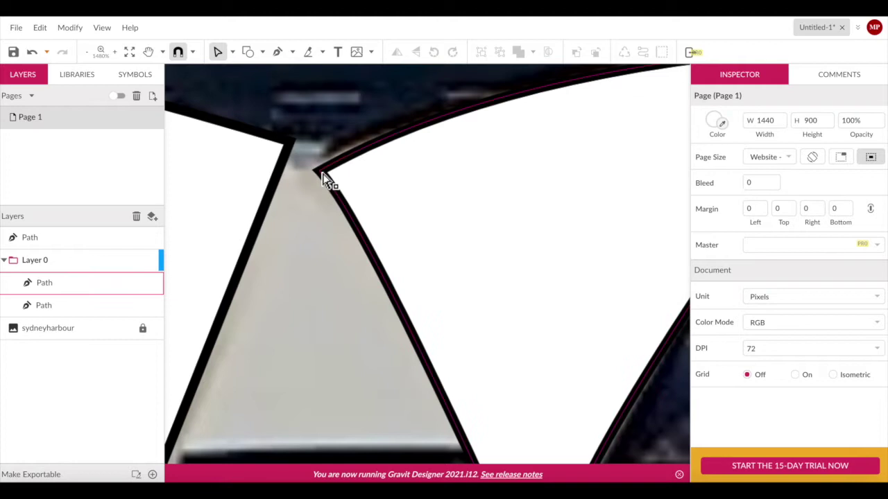
pyautogui.click(321, 173)
pyautogui.click(378, 183)
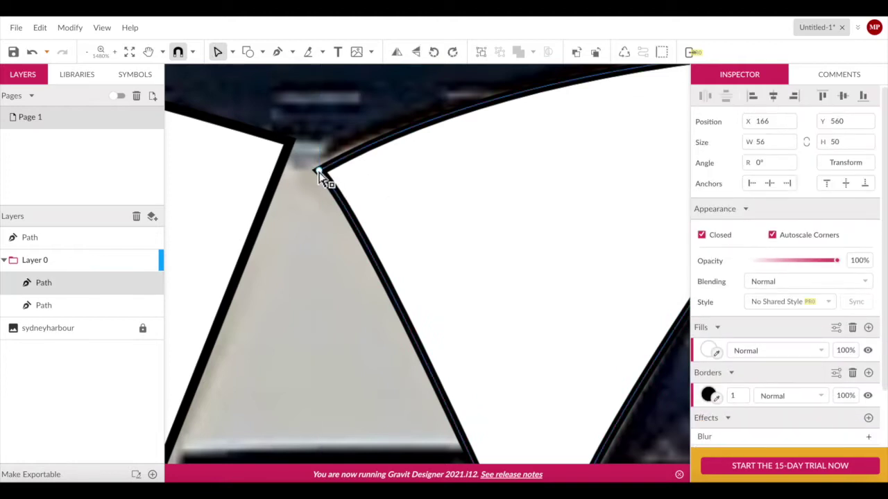
pyautogui.moveTo(319, 176); pyautogui.dragTo(310, 166)
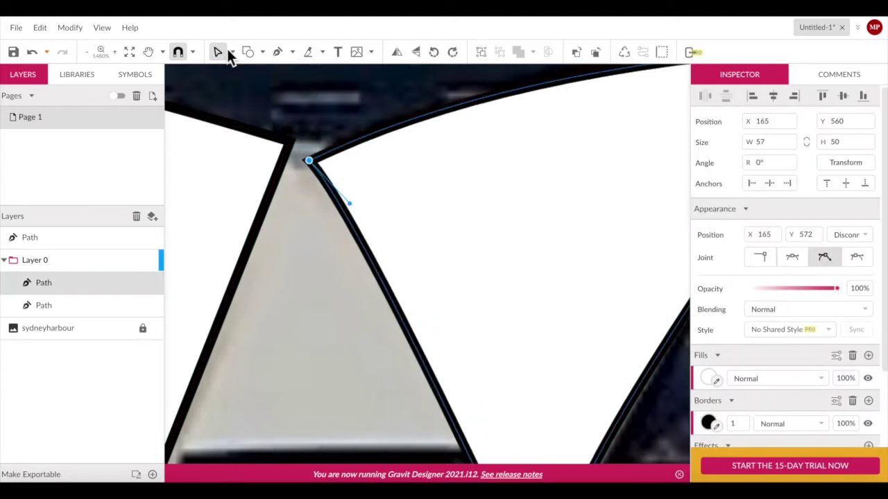
# - Draw a new triangle from the sails' junction to the gap's bottom-right and bottom-left corners
pyautogui.click(278, 52)
pyautogui.scroll(-3, 333, 149)
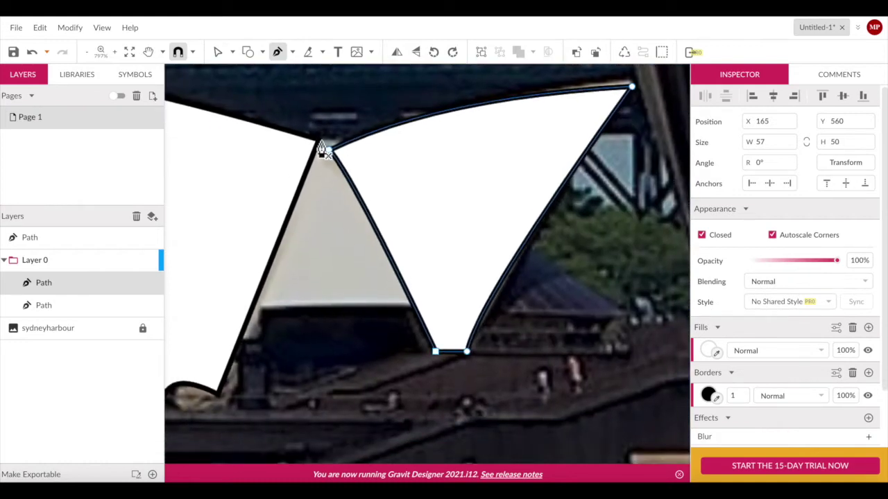
pyautogui.click(319, 140)
pyautogui.moveTo(414, 310); pyautogui.dragTo(429, 394)
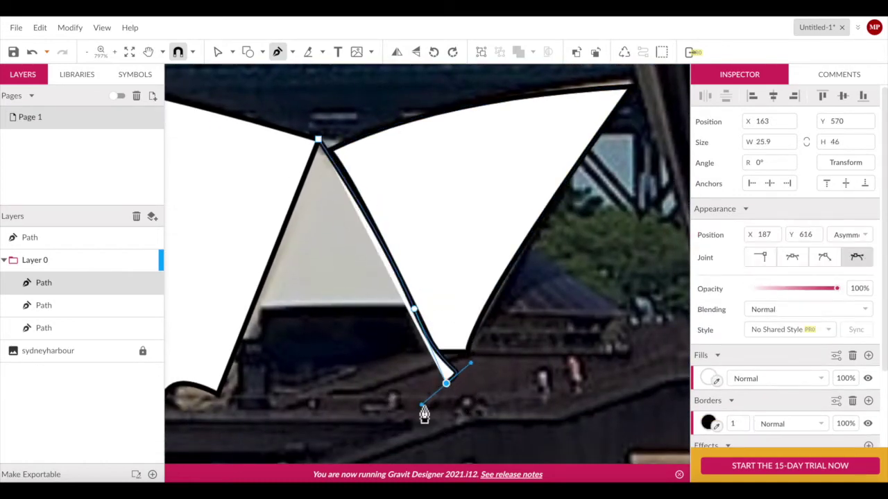
pyautogui.hotkey('ctrl', 'z')
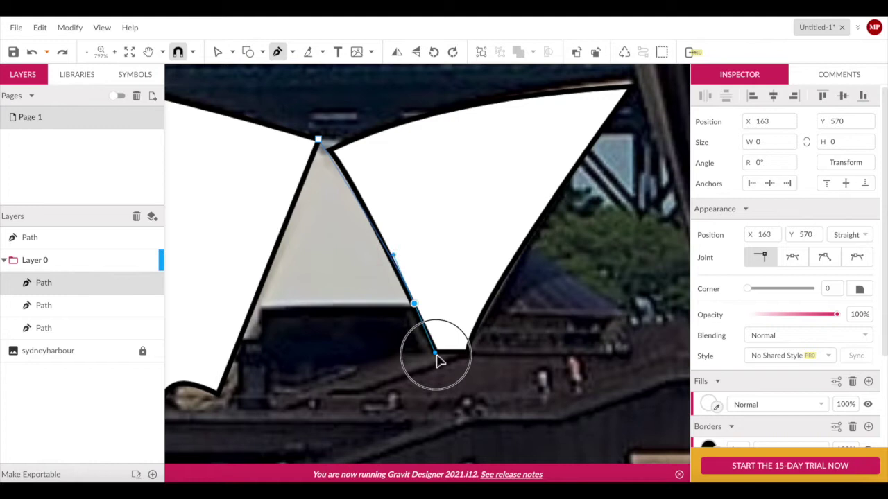
pyautogui.moveTo(452, 395); pyautogui.dragTo(454, 400)
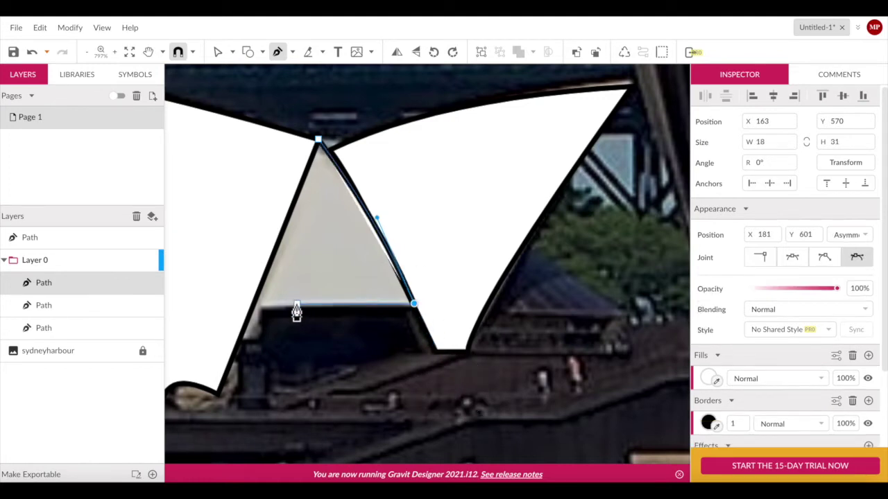
pyautogui.click(254, 304)
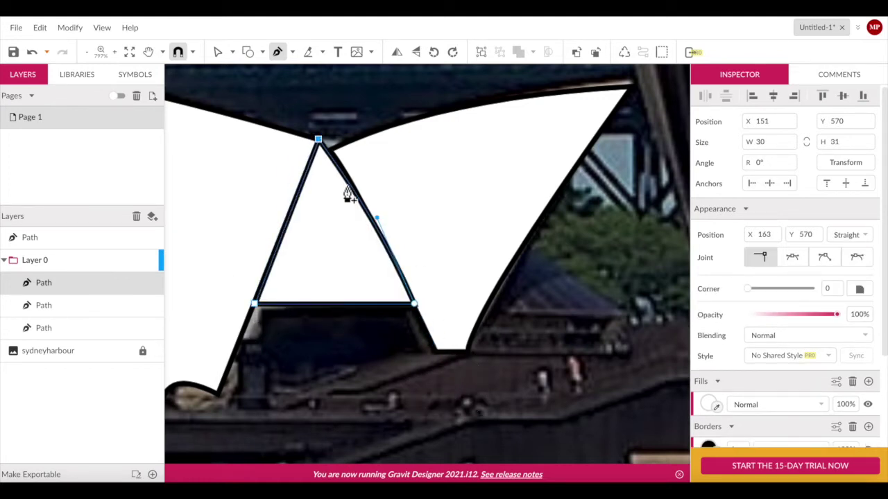
pyautogui.scroll(-5, 349, 197)
pyautogui.hscroll(1, 347, 232)
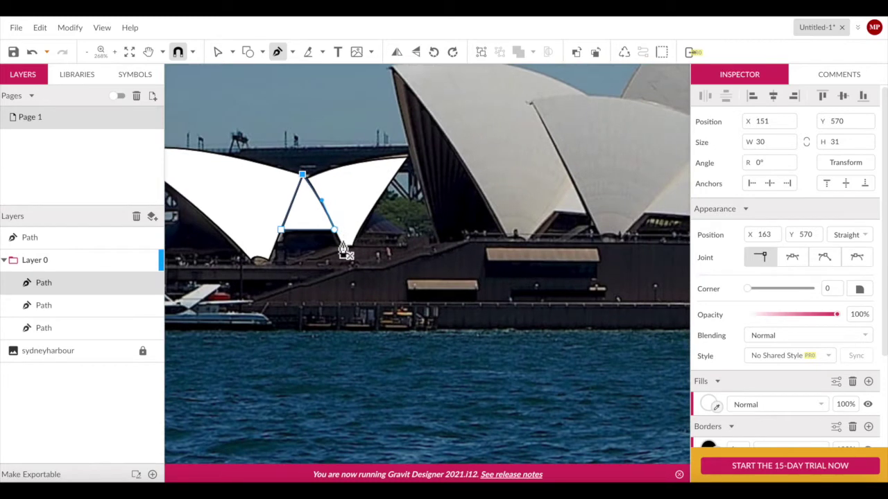
pyautogui.scroll(1, 342, 251)
pyautogui.click(422, 285)
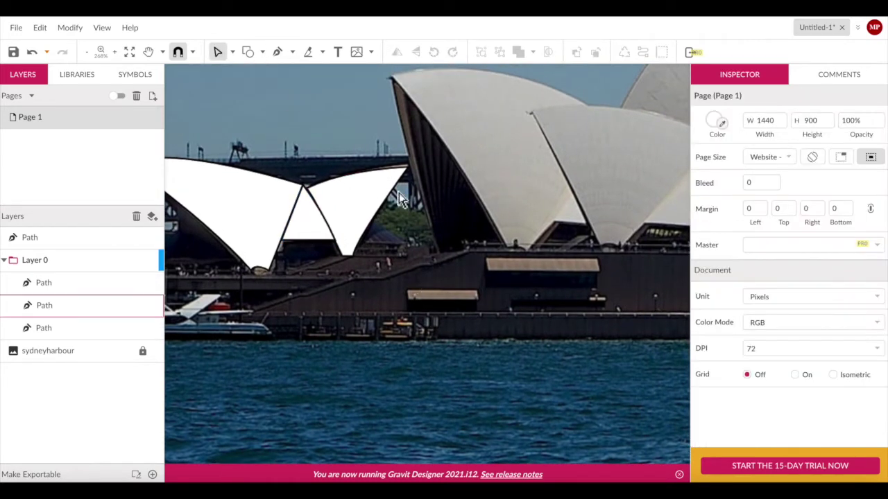
# - Select the second sail's top corner to check it, then deselect the path
pyautogui.scroll(6, 403, 180)
pyautogui.click(432, 124)
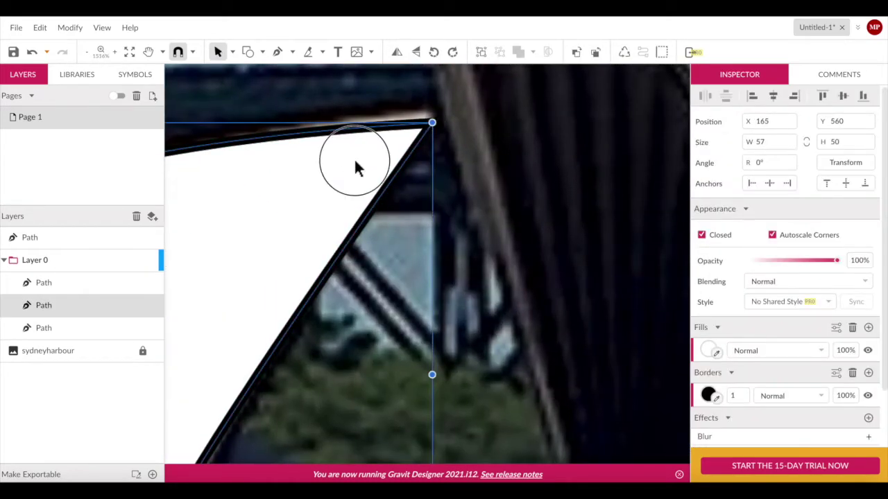
pyautogui.click(433, 125)
pyautogui.scroll(-5, 436, 123)
pyautogui.click(452, 238)
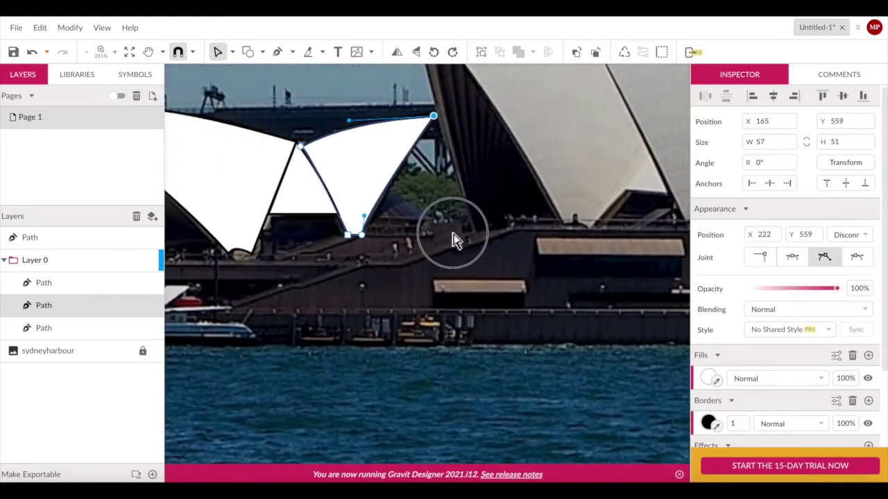
pyautogui.scroll(-2, 452, 256)
# - Trace the third sail with a curved top edge, then return to whole-object selection mode
pyautogui.press('p')
pyautogui.click(396, 197)
pyautogui.moveTo(224, 151); pyautogui.dragTo(189, 168)
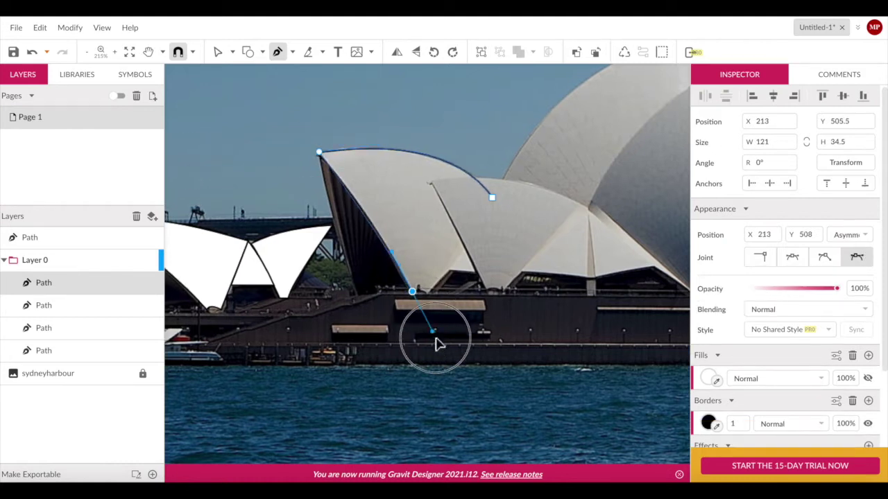
pyautogui.click(429, 292)
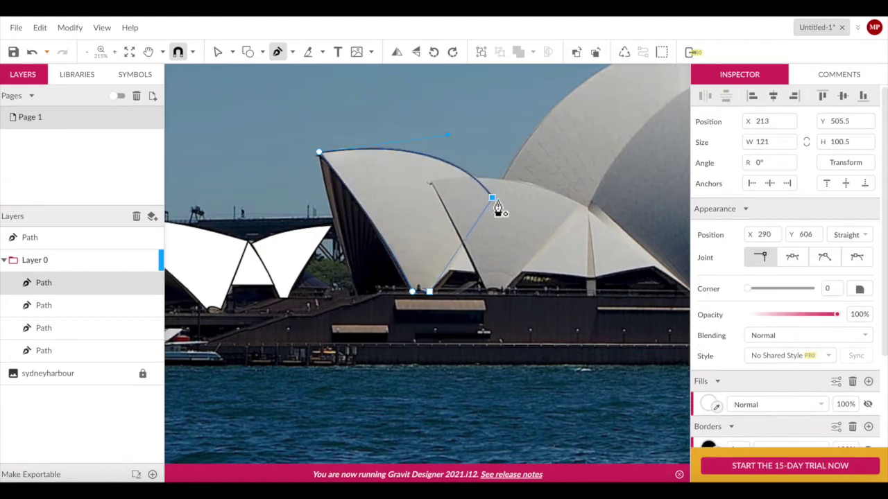
pyautogui.click(492, 200)
pyautogui.click(233, 52)
pyautogui.click(255, 73)
pyautogui.scroll(5, 326, 180)
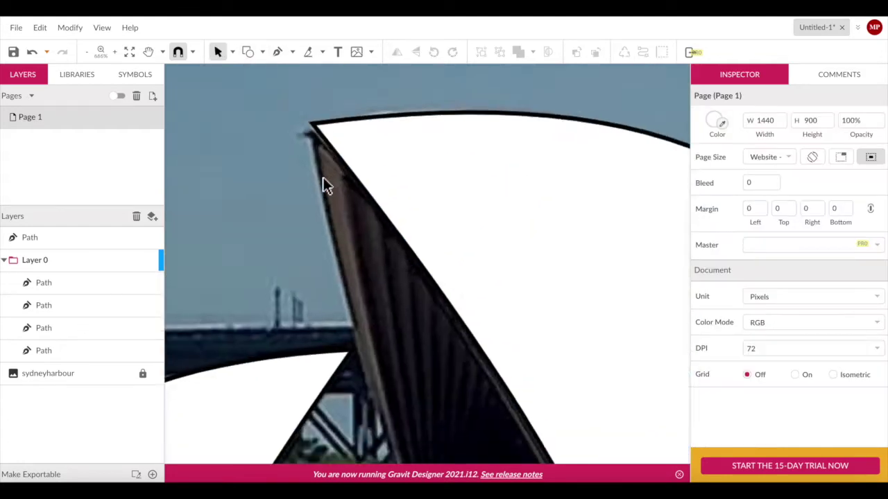
pyautogui.scroll(-2, 326, 184)
# - Draw a shadow path along the sail's inner edge and drop the white sail's opacity to 32%
pyautogui.press('p')
pyautogui.click(311, 144)
pyautogui.click(410, 440)
pyautogui.scroll(-1, 333, 175)
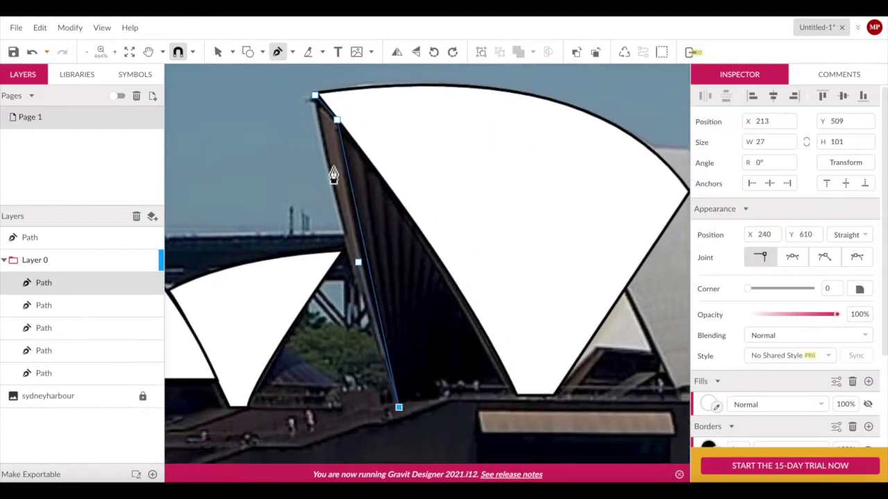
pyautogui.scroll(1, 334, 176)
pyautogui.scroll(2, 326, 95)
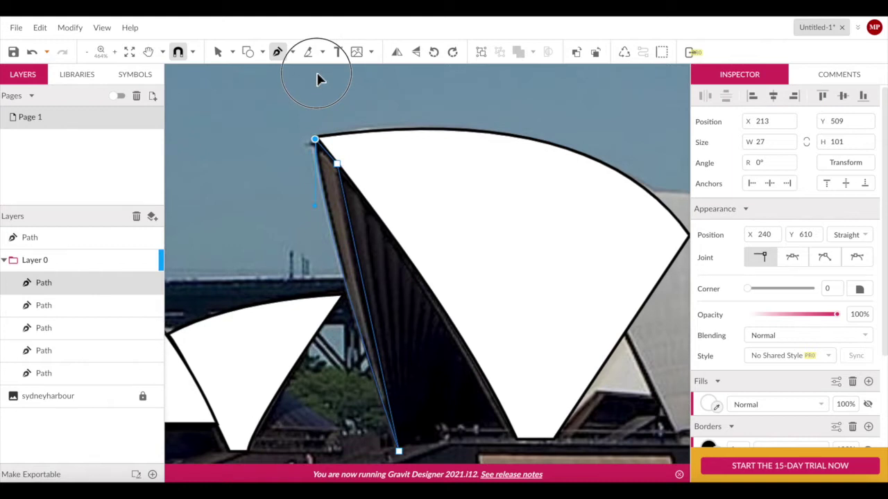
pyautogui.press('Escape')
pyautogui.click(232, 168)
pyautogui.scroll(-3, 232, 169)
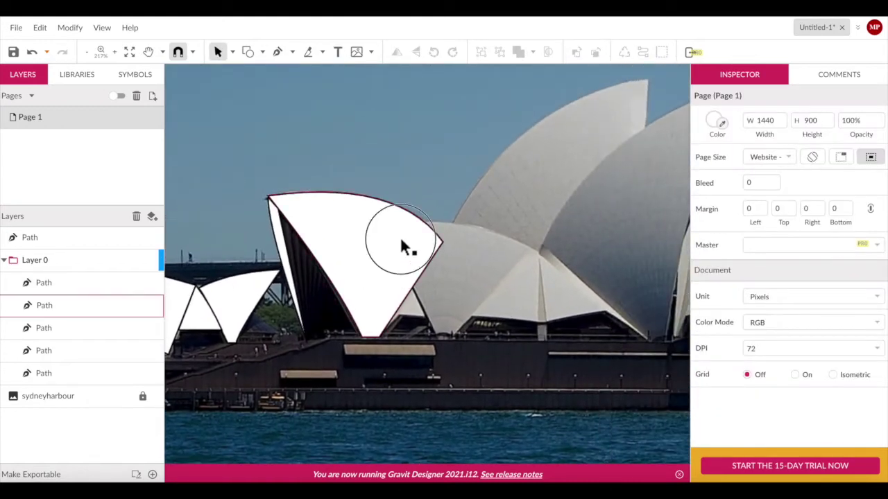
pyautogui.click(401, 244)
pyautogui.moveTo(837, 261); pyautogui.dragTo(781, 262)
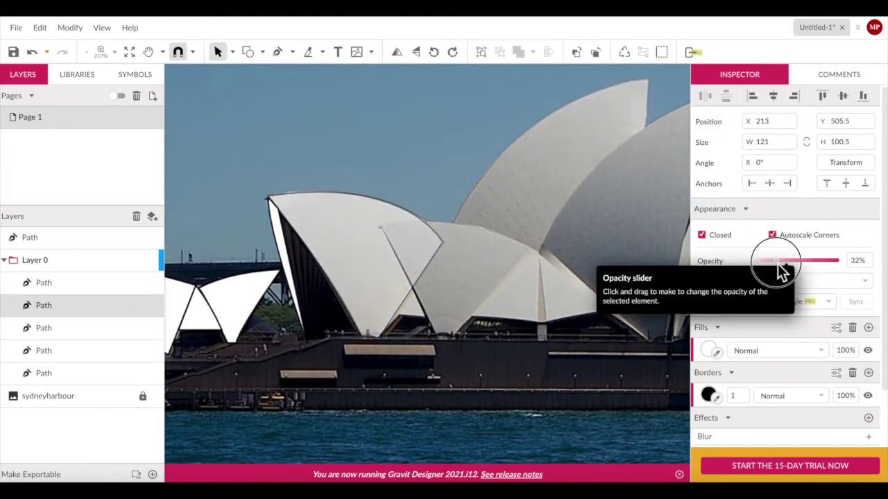
# - Trace the next sail with a curved top edge and two base corners, closing the path
pyautogui.click(278, 52)
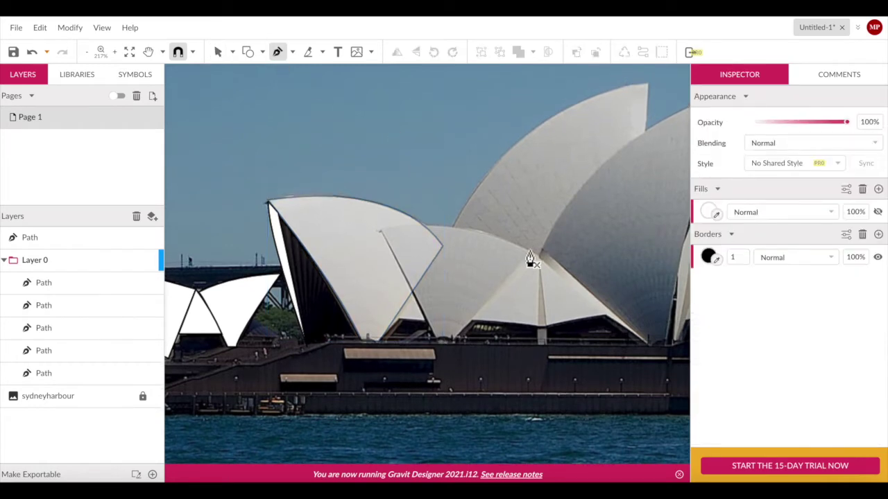
pyautogui.click(538, 258)
pyautogui.moveTo(316, 255); pyautogui.dragTo(395, 236)
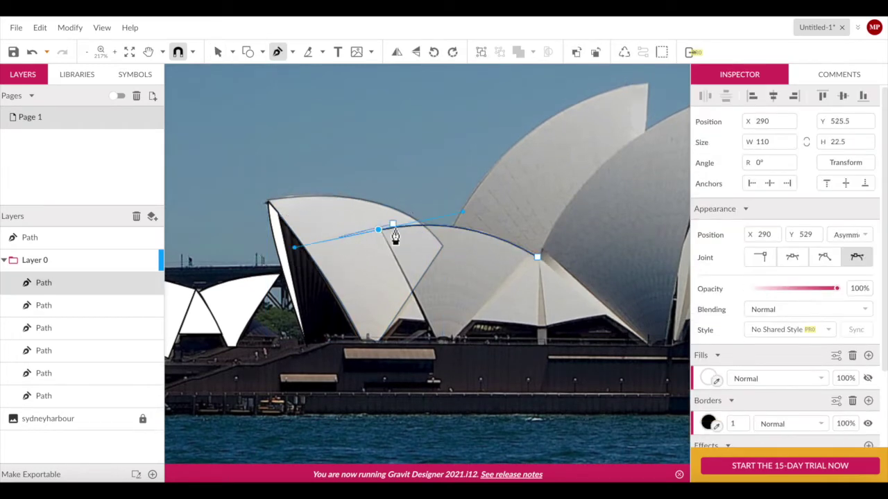
pyautogui.click(436, 341)
pyautogui.moveTo(452, 341); pyautogui.dragTo(471, 357)
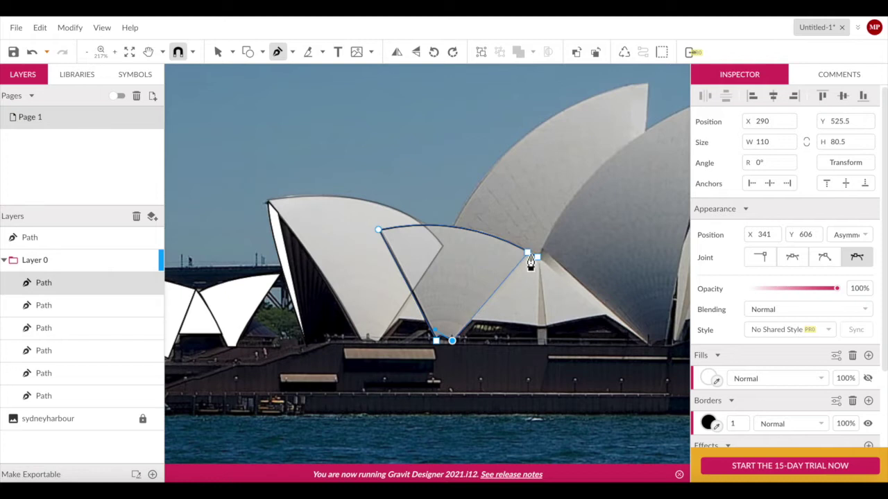
pyautogui.click(531, 260)
pyautogui.press('Escape')
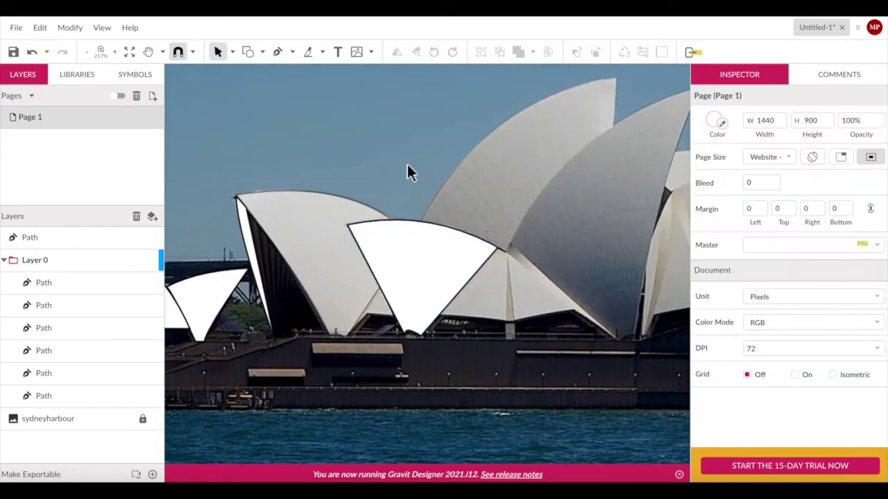
# - Raise the new sail's opacity to 100% and deselect it
pyautogui.click(347, 229)
pyautogui.moveTo(778, 268); pyautogui.dragTo(860, 261)
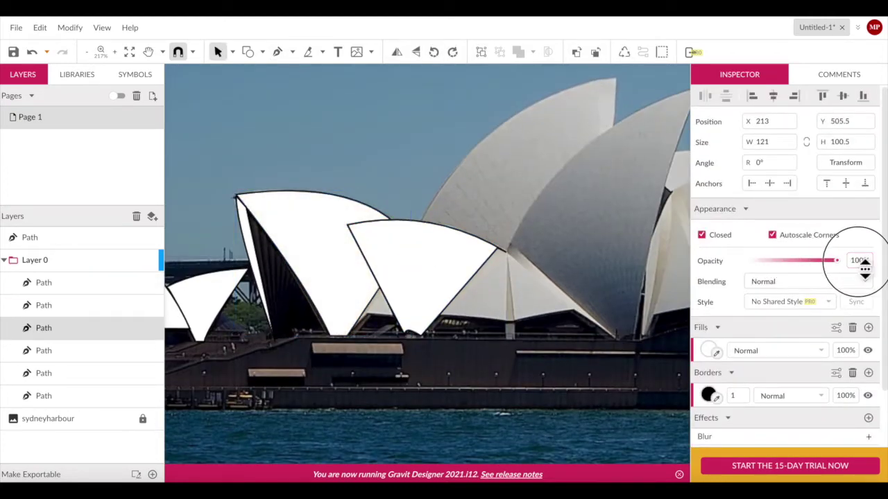
pyautogui.click(439, 147)
# - Fill the small gap beside the sail corner with a closed shape and a narrow strip
pyautogui.press('p')
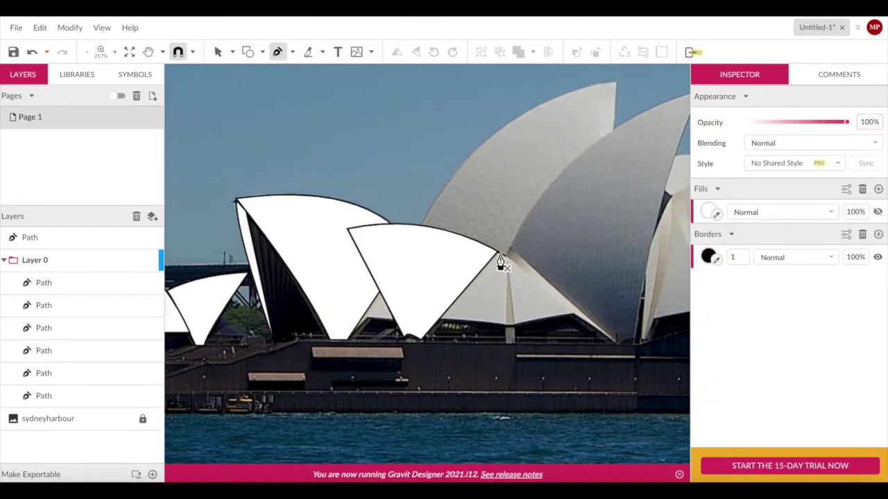
pyautogui.click(505, 256)
pyautogui.click(408, 316)
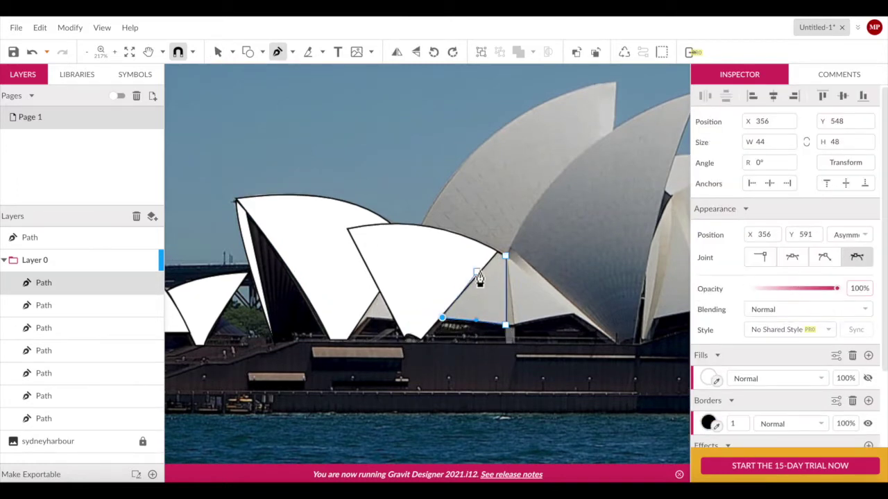
pyautogui.click(505, 256)
pyautogui.scroll(5, 438, 308)
pyautogui.scroll(-5, 350, 271)
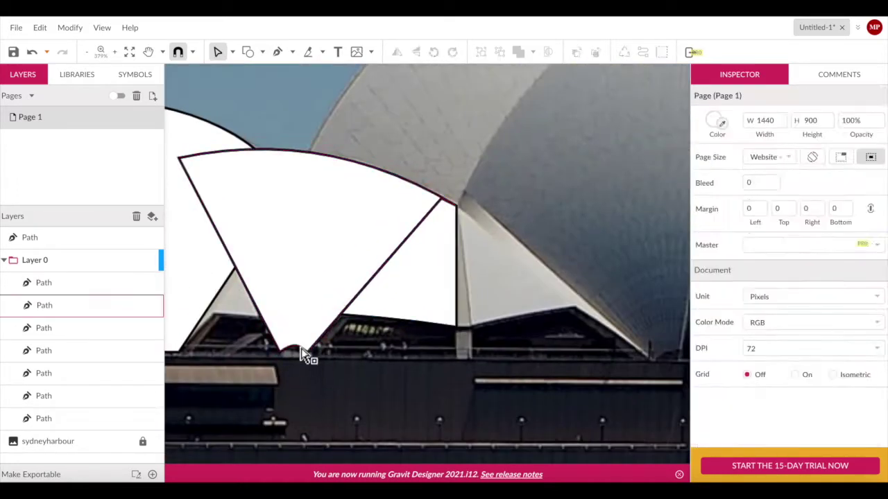
pyautogui.press('p')
pyautogui.click(426, 234)
pyautogui.scroll(2, 449, 284)
pyautogui.scroll(-1, 448, 284)
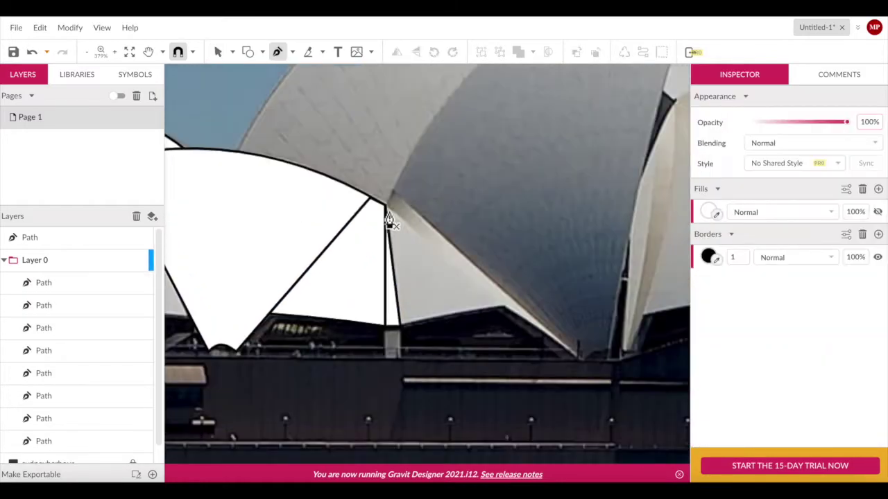
pyautogui.click(428, 195)
# - Select a couple of the traced sail shapes to check them, then deselect all
pyautogui.click(366, 222)
pyautogui.click(503, 341)
pyautogui.click(470, 408)
pyautogui.press('Escape')
pyautogui.scroll(-3, 467, 408)
# - Trace the tall centre sail from its tip with curved edges, closing on the first point
pyautogui.press('p')
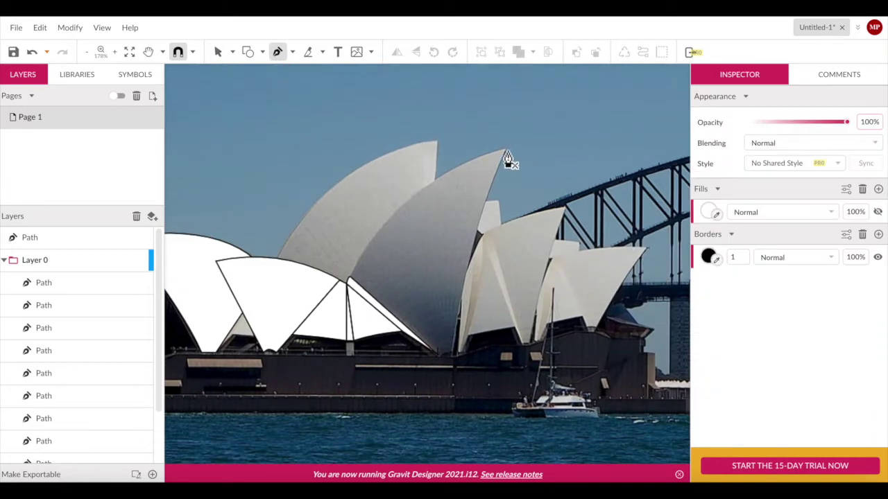
pyautogui.scroll(2, 532, 119)
pyautogui.click(531, 103)
pyautogui.moveTo(292, 306); pyautogui.dragTo(225, 452)
pyautogui.click(435, 421)
pyautogui.scroll(3, 438, 431)
pyautogui.moveTo(426, 305); pyautogui.dragTo(451, 307)
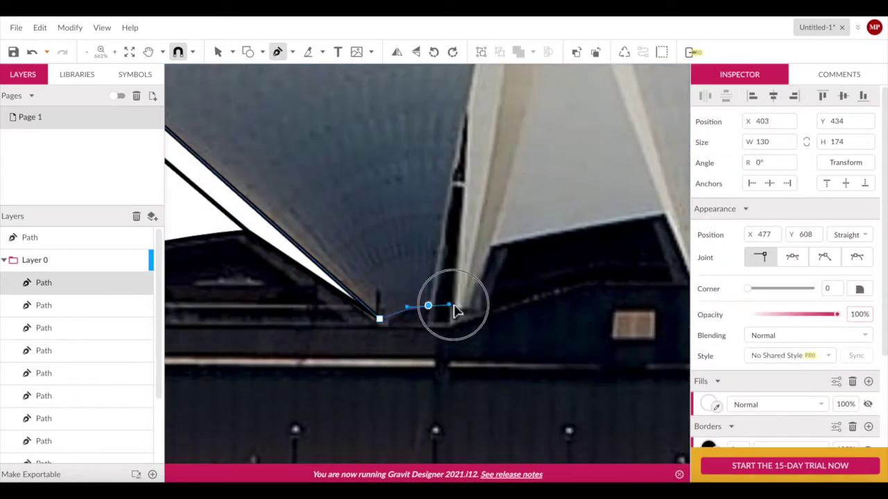
pyautogui.scroll(-4, 444, 277)
pyautogui.moveTo(428, 170); pyautogui.dragTo(456, 157)
pyautogui.click(217, 52)
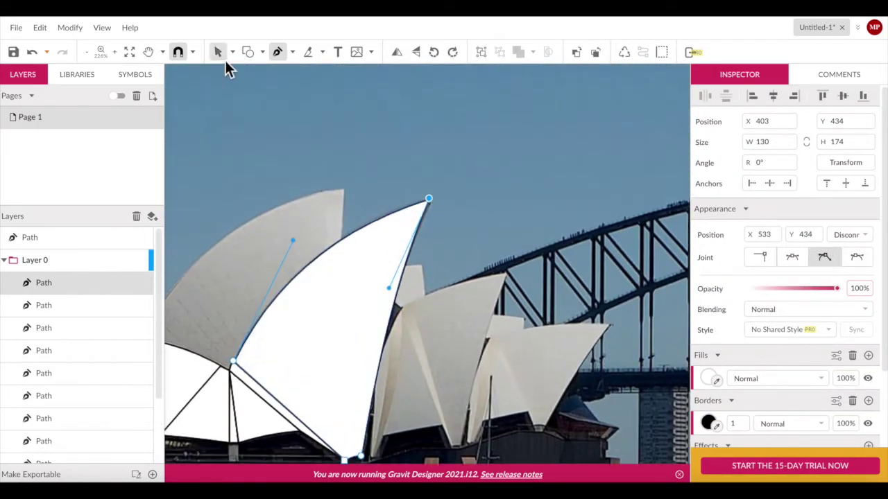
# - Merge the stray point into the tall sail's tip and deselect it
pyautogui.scroll(5, 446, 188)
pyautogui.scroll(-2, 454, 192)
pyautogui.moveTo(453, 190); pyautogui.dragTo(483, 181)
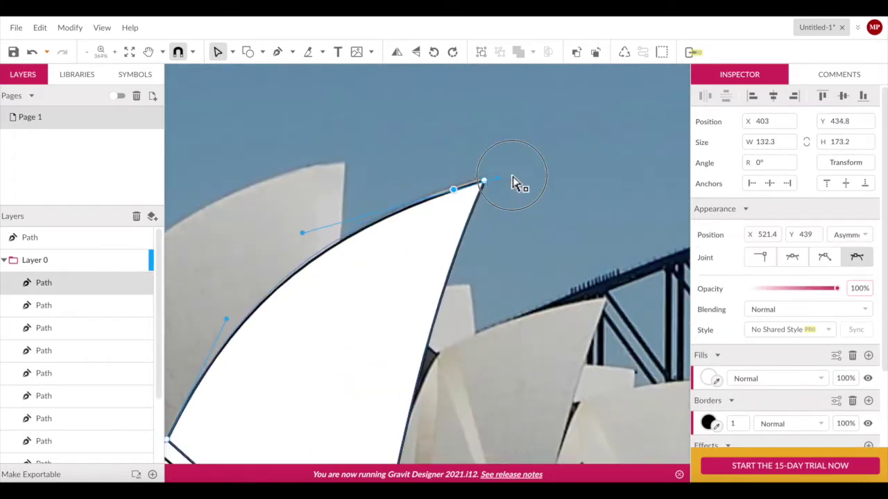
pyautogui.click(289, 234)
pyautogui.scroll(-5, 333, 208)
pyautogui.scroll(3, 361, 173)
# - Trace the front-right sail as a closed shape and select it
pyautogui.click(277, 52)
pyautogui.click(414, 206)
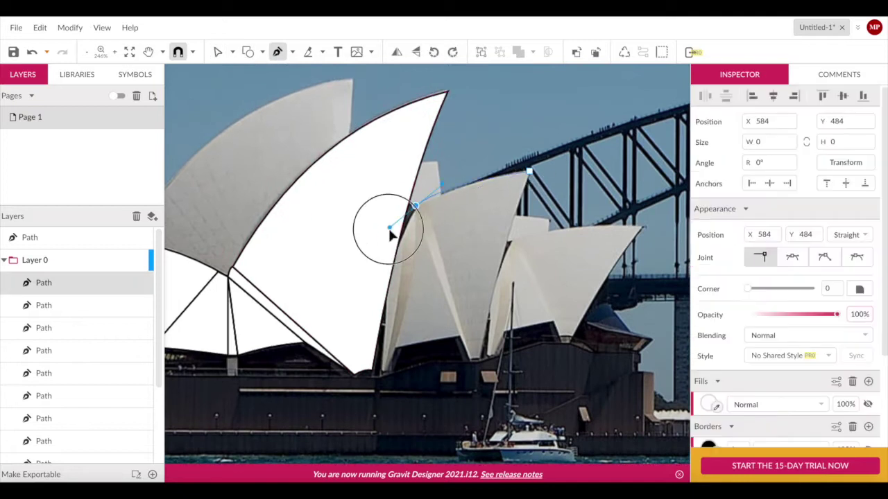
pyautogui.click(472, 359)
pyautogui.click(528, 172)
pyautogui.scroll(1, 469, 159)
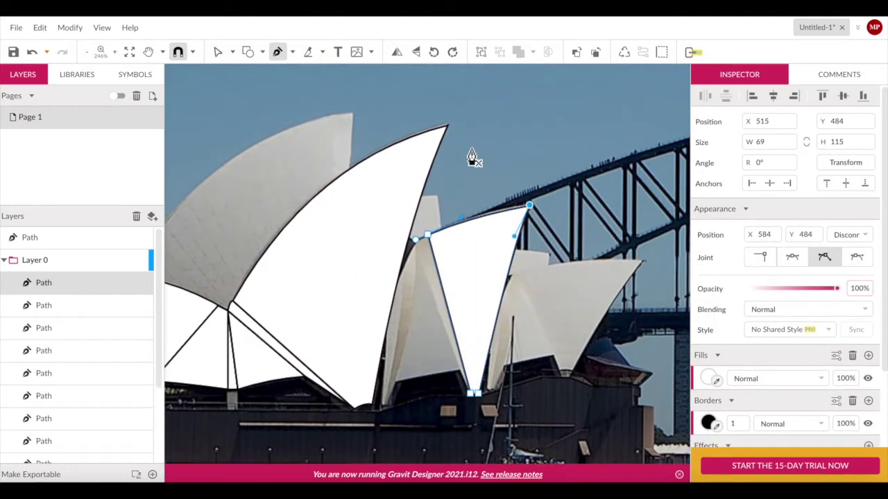
pyautogui.press('Escape')
pyautogui.click(520, 217)
pyautogui.scroll(3, 521, 217)
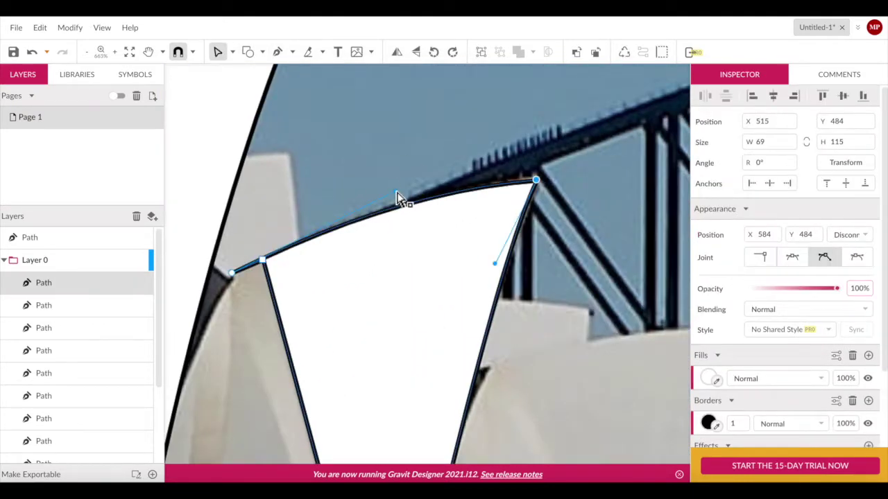
# - Trace a thin inner strip and a curved strip along the left sail edge
pyautogui.press('p')
pyautogui.scroll(2, 301, 199)
pyautogui.click(294, 77)
pyautogui.scroll(-2, 382, 402)
pyautogui.click(278, 139)
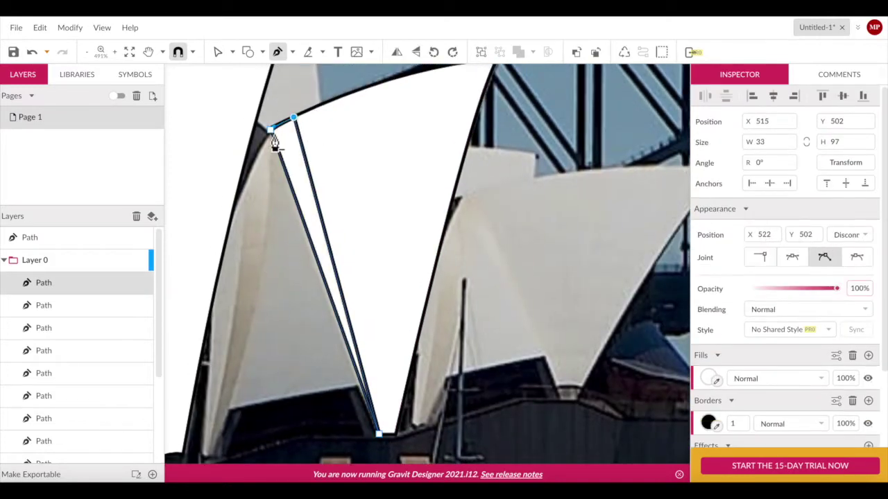
pyautogui.moveTo(224, 405); pyautogui.dragTo(199, 445)
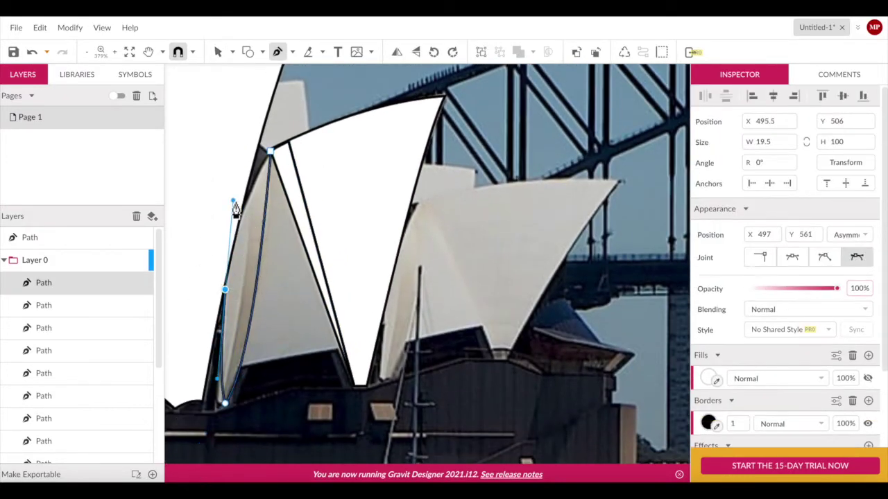
pyautogui.click(229, 257)
pyautogui.click(269, 149)
pyautogui.press('Escape')
# - Draw the inner triangle with two bottom corners and a top corner, then select it
pyautogui.press('p')
pyautogui.click(338, 344)
pyautogui.click(240, 361)
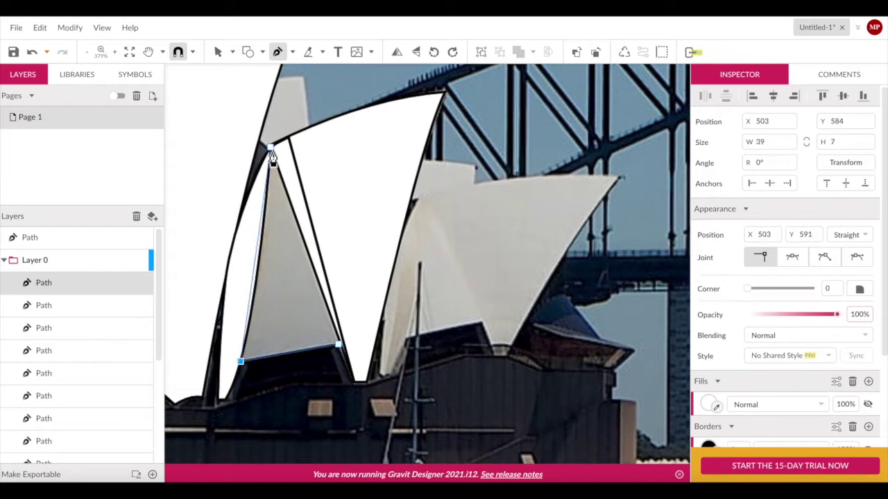
pyautogui.click(270, 148)
pyautogui.click(338, 345)
pyautogui.scroll(-2, 305, 374)
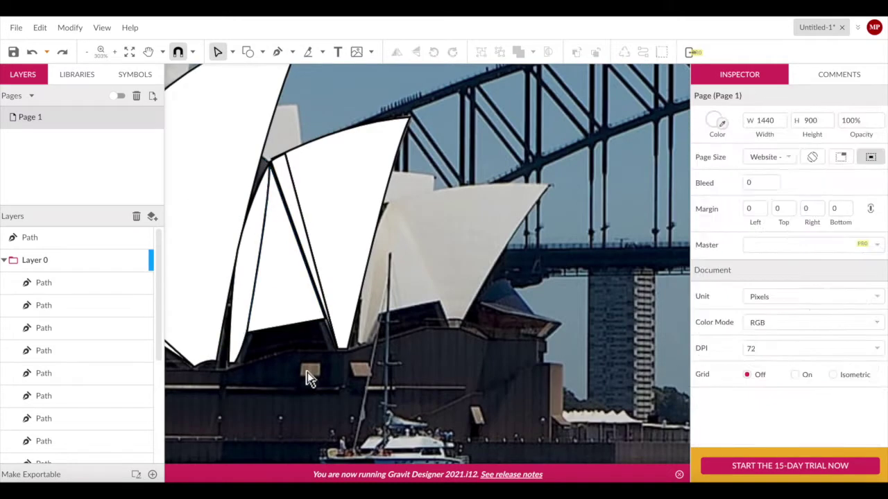
pyautogui.click(273, 168)
# - Bring the inner triangle strip in front of its sail with Arrange > Bring to Front
pyautogui.click(290, 187)
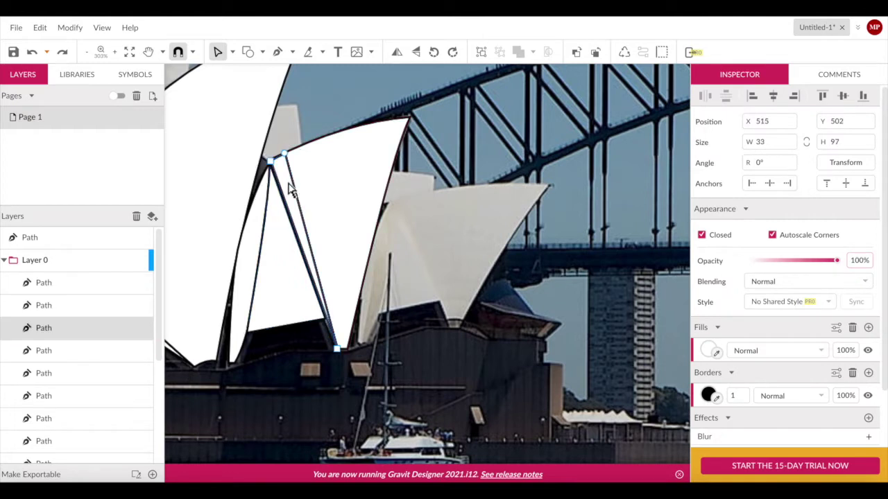
pyautogui.rightClick(291, 191)
pyautogui.moveTo(368, 132)
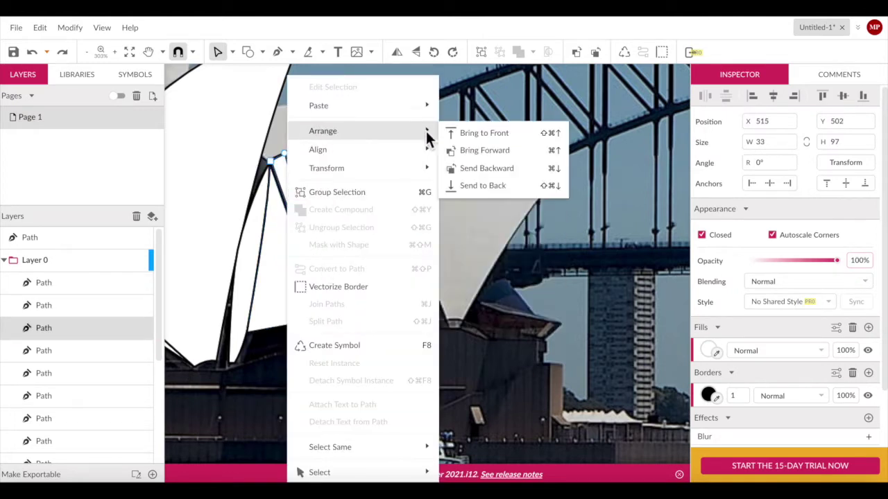
pyautogui.click(488, 135)
pyautogui.click(317, 213)
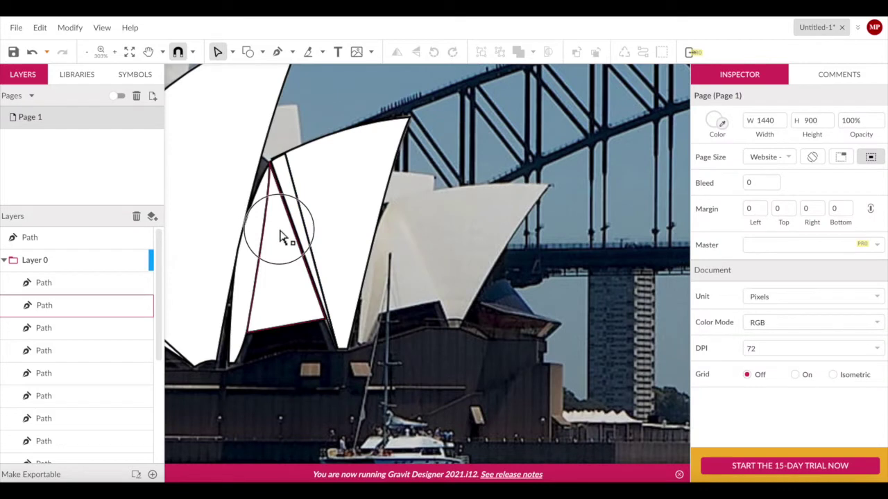
pyautogui.click(284, 212)
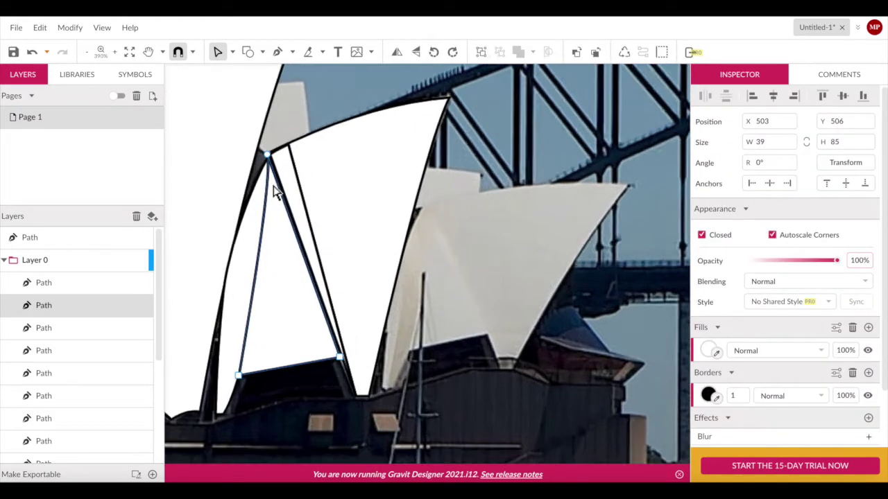
# - Pull a curve handle from the inner triangle's top corner
pyautogui.scroll(5, 276, 208)
pyautogui.moveTo(258, 89); pyautogui.dragTo(303, 161)
pyautogui.click(312, 167)
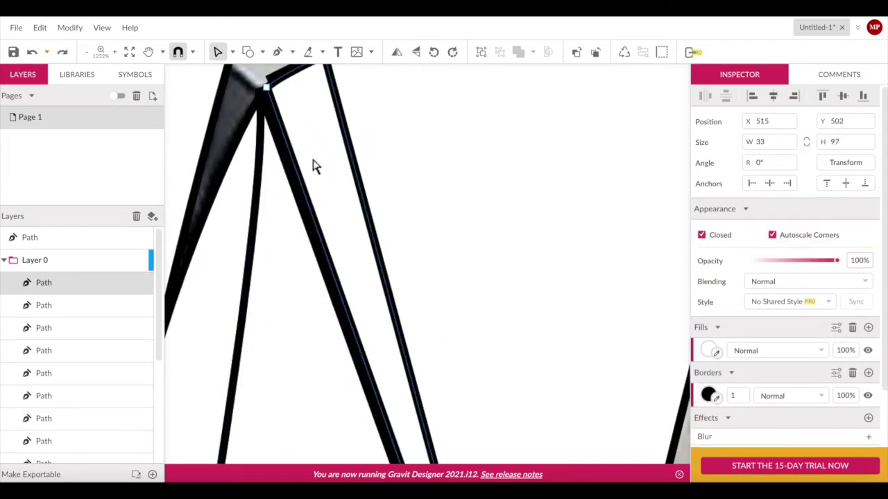
pyautogui.click(283, 89)
pyautogui.click(280, 139)
pyautogui.click(267, 90)
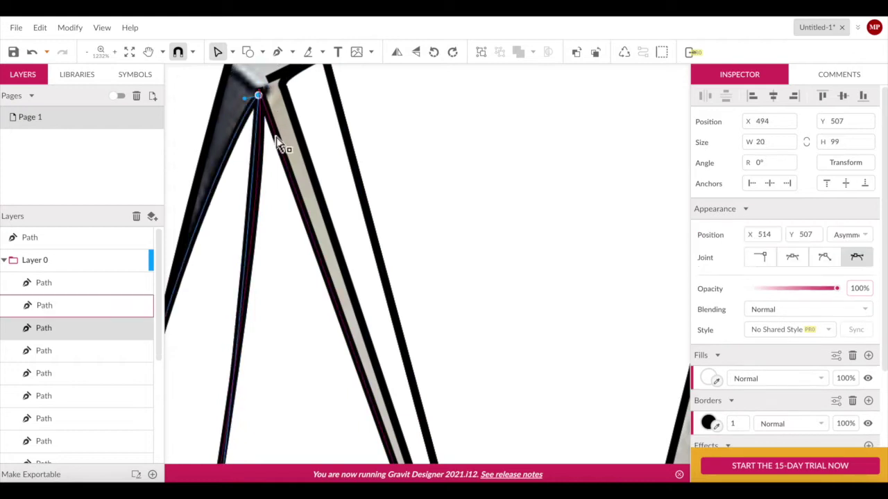
# - Move the right inner strip's top corner left onto the sail edge
pyautogui.click(252, 87)
pyautogui.click(284, 178)
pyautogui.scroll(-3, 276, 204)
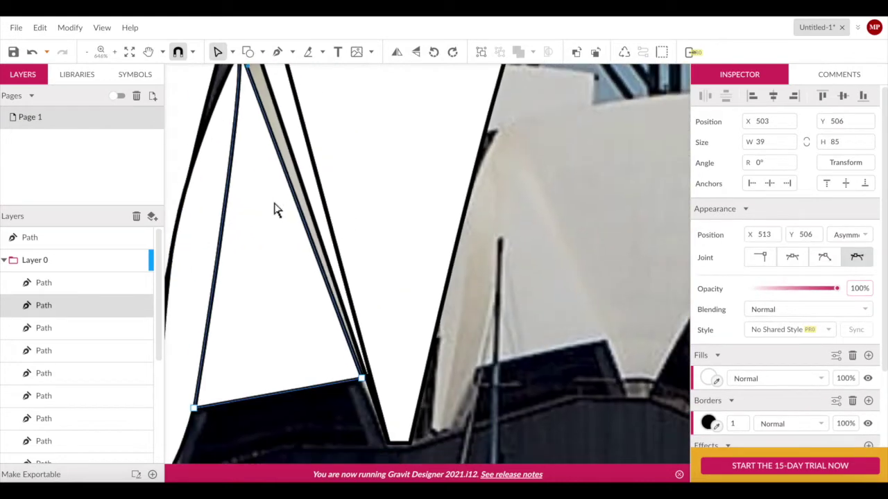
pyautogui.click(338, 350)
pyautogui.scroll(2, 228, 135)
pyautogui.click(242, 135)
pyautogui.moveTo(242, 134); pyautogui.dragTo(227, 139)
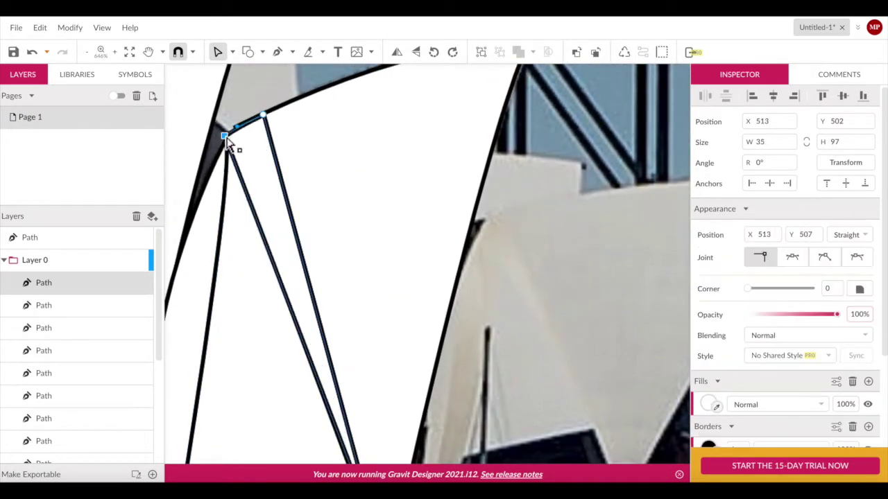
pyautogui.click(247, 133)
pyautogui.scroll(3, 268, 123)
pyautogui.hscroll(3, 268, 122)
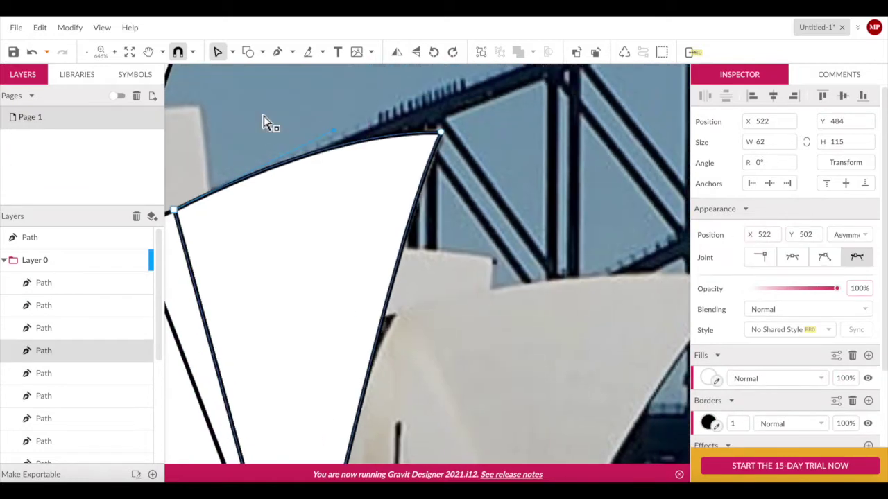
# - Begin a Pen outline of the rightmost sail from its base toward its tip
pyautogui.press('p')
pyautogui.scroll(-3, 267, 353)
pyautogui.scroll(-2, 267, 353)
pyautogui.scroll(4, 373, 174)
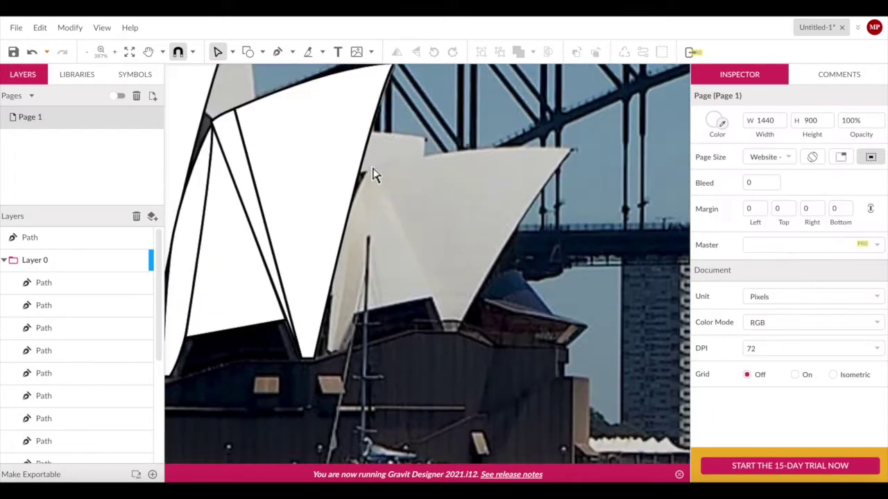
pyautogui.click(372, 168)
pyautogui.click(329, 351)
pyautogui.scroll(-5, 326, 389)
# - Add the rightmost sail's final point and close its shape
pyautogui.scroll(5, 472, 195)
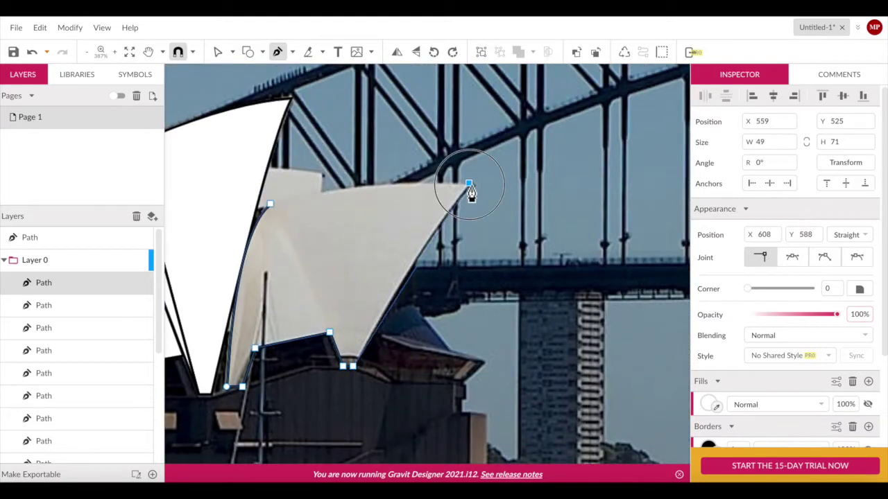
pyautogui.moveTo(469, 184); pyautogui.dragTo(472, 193)
pyautogui.click(267, 166)
pyautogui.click(322, 171)
# - Draw a small closed filler shape beside the right sail
pyautogui.click(322, 192)
pyautogui.click(249, 224)
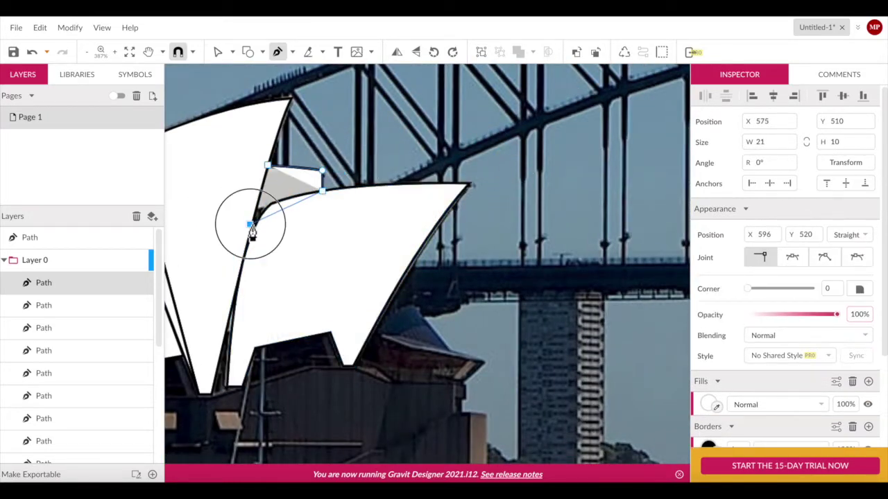
pyautogui.click(267, 165)
pyautogui.scroll(1, 338, 208)
pyautogui.scroll(-3, 337, 208)
pyautogui.scroll(-2, 356, 228)
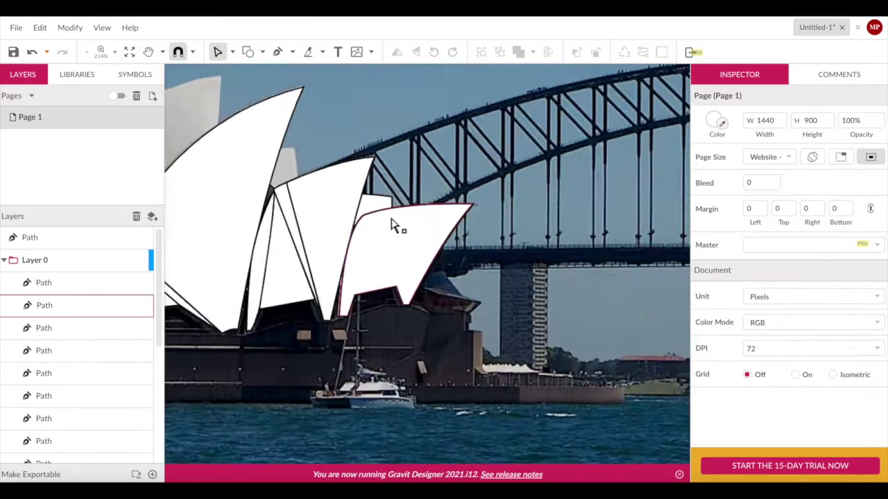
pyautogui.scroll(6, 396, 228)
# - Trace the tall central sail with anchors from its tip to a curved lower corner
pyautogui.press('p')
pyautogui.scroll(-2, 553, 223)
pyautogui.click(553, 127)
pyautogui.click(450, 159)
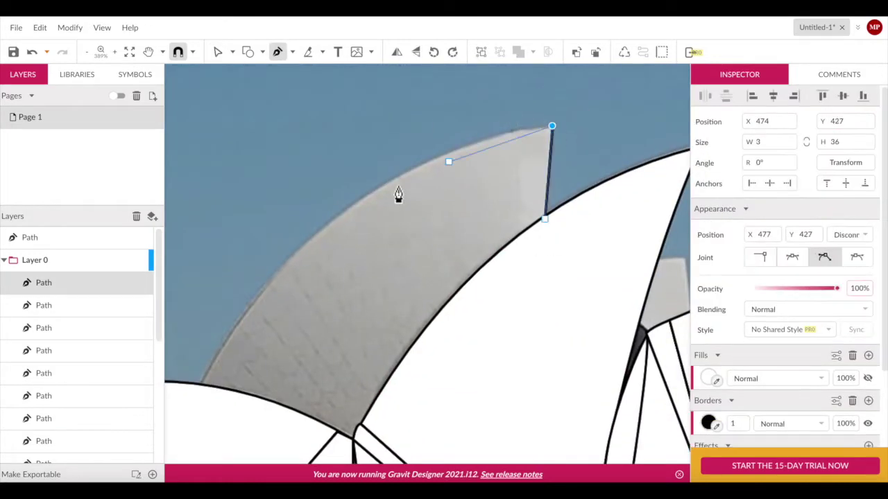
pyautogui.scroll(2, 398, 192)
pyautogui.click(254, 277)
pyautogui.scroll(2, 259, 356)
pyautogui.moveTo(373, 398); pyautogui.dragTo(451, 451)
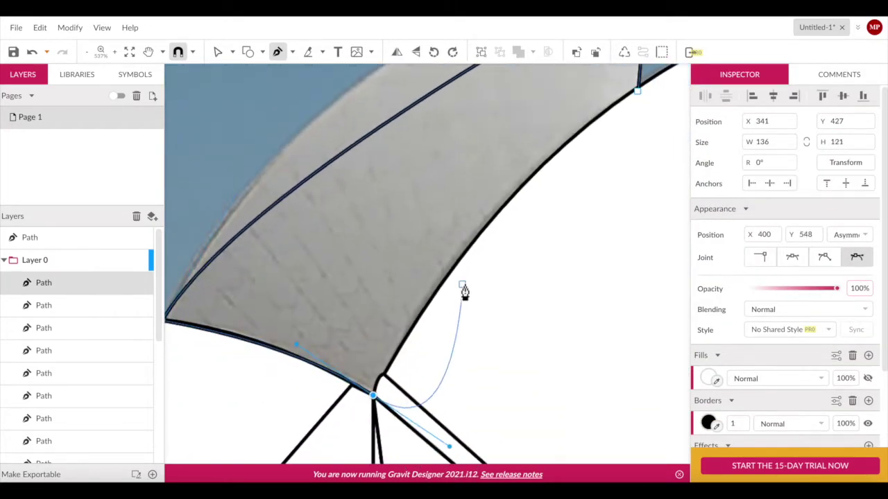
# - Close the central sail shape at its start point and return to selecting
pyautogui.hscroll(3, 354, 407)
pyautogui.hscroll(3, 416, 312)
pyautogui.scroll(2, 416, 312)
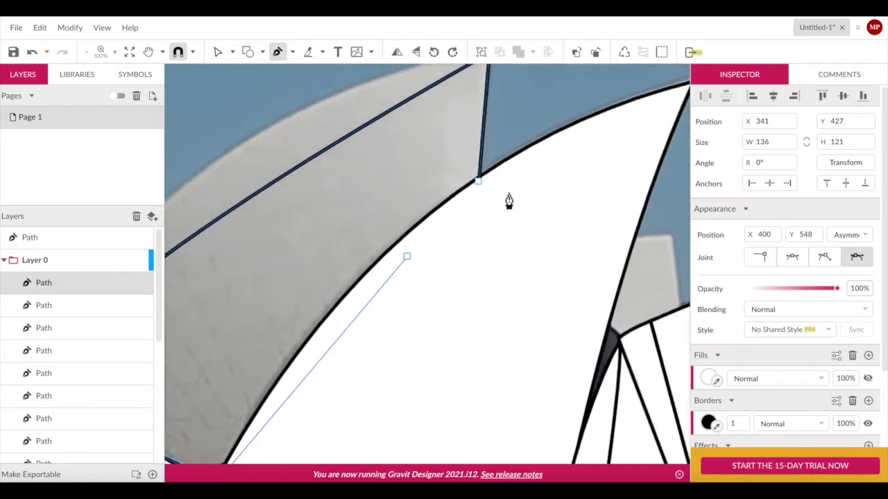
pyautogui.click(476, 182)
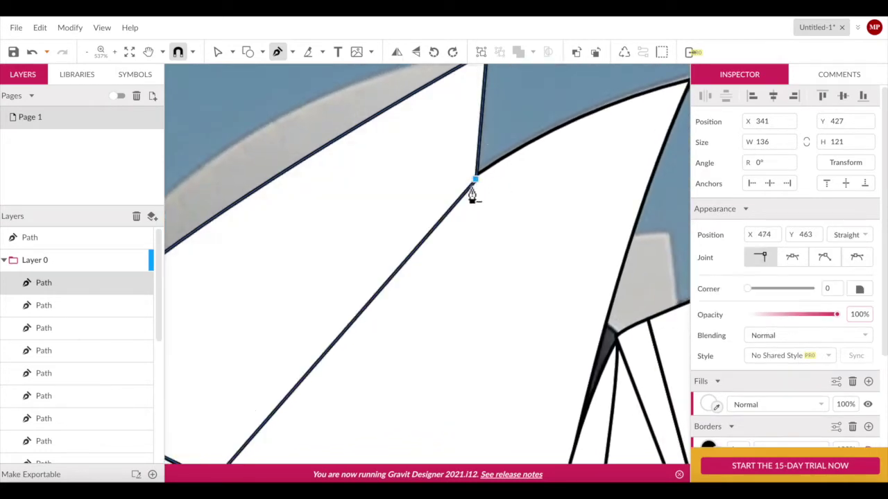
pyautogui.click(217, 53)
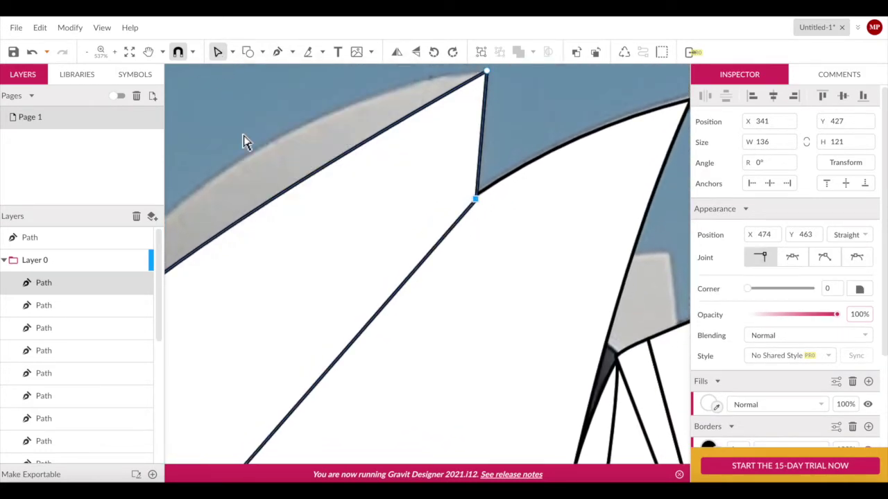
pyautogui.scroll(-3, 243, 143)
pyautogui.hscroll(-3, 243, 142)
# - Bring the newly traced sail to the front with Arrange > Bring to Front
pyautogui.click(460, 240)
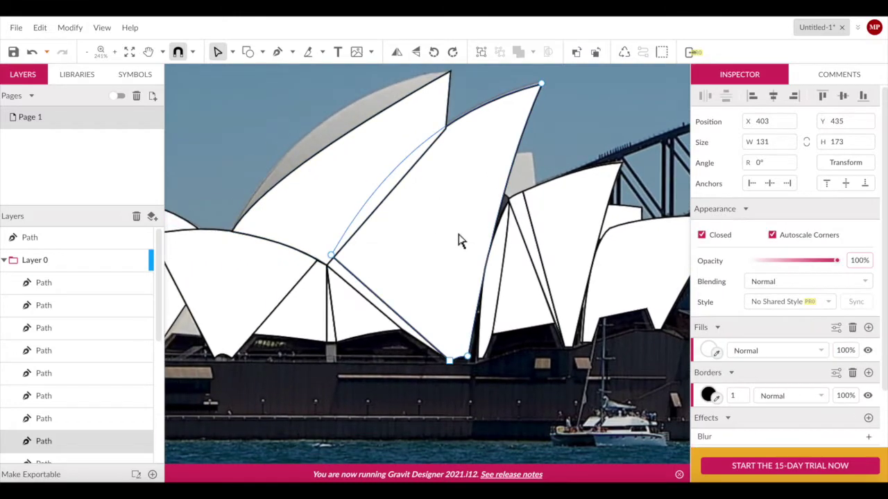
pyautogui.rightClick(460, 242)
pyautogui.moveTo(423, 147)
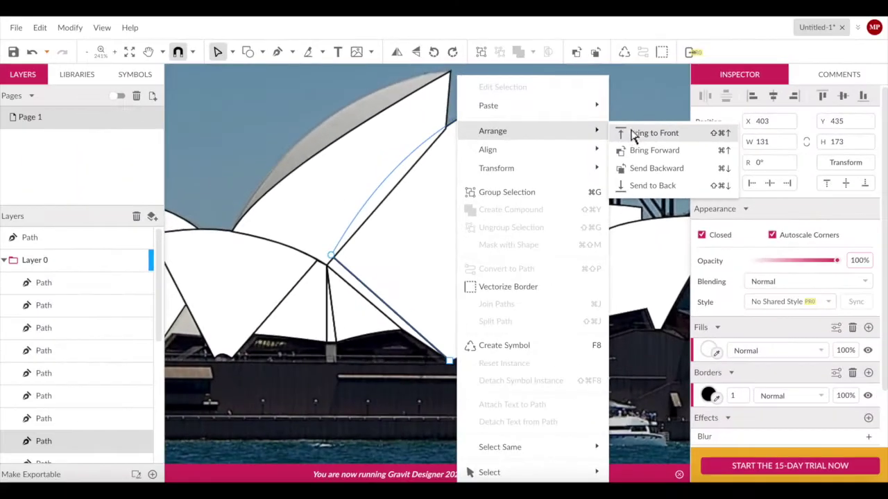
pyautogui.click(632, 134)
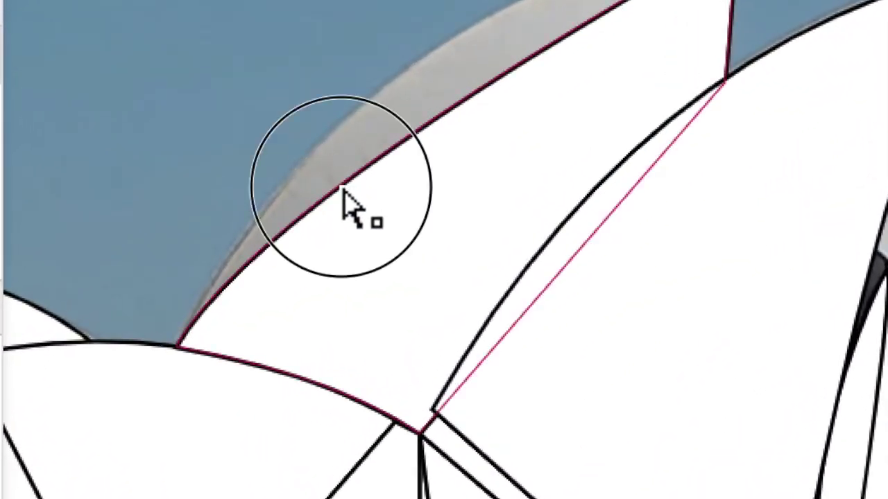
# - Add a smooth node on the sail's top edge and bend it to the photo's curve
pyautogui.click(339, 186)
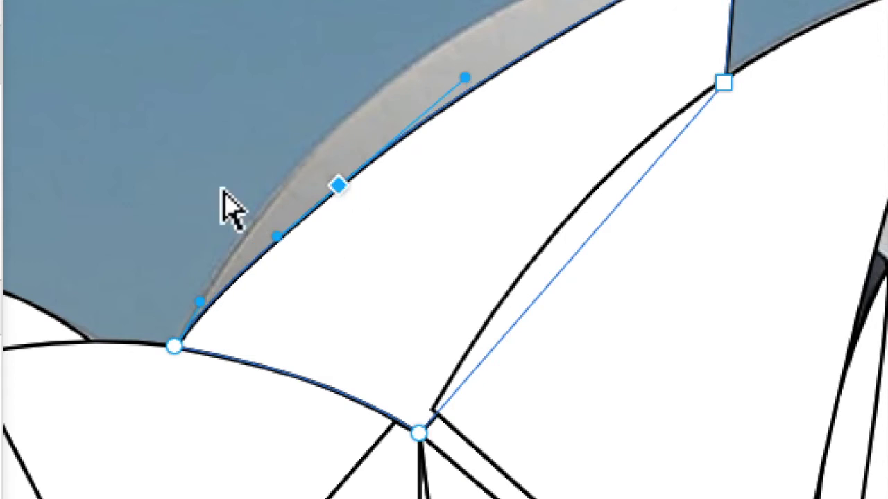
pyautogui.hotkey('shift', 'a')
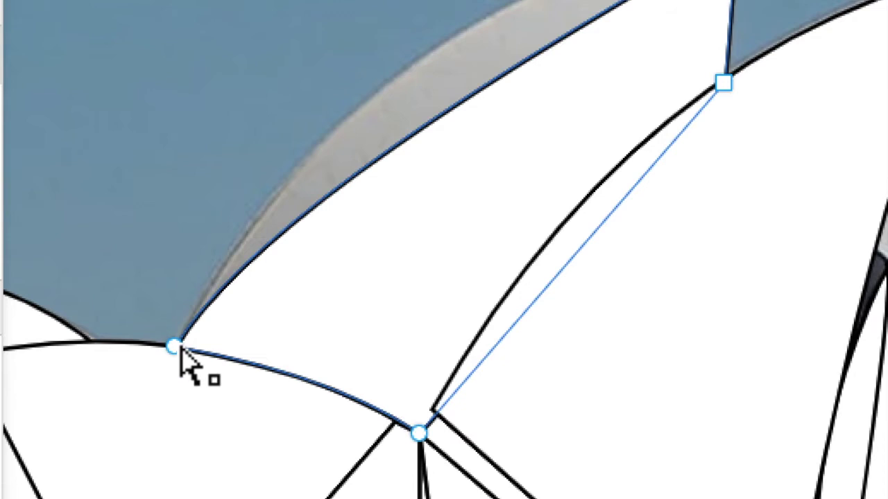
pyautogui.moveTo(258, 203); pyautogui.dragTo(312, 83)
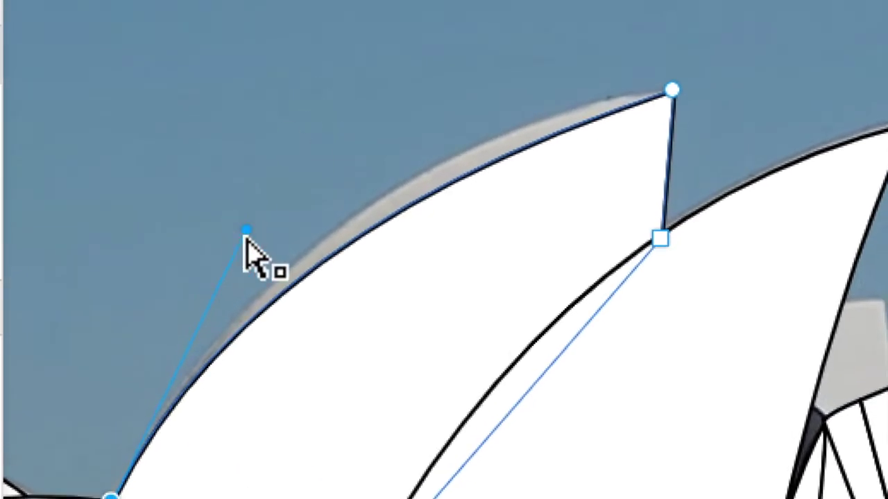
pyautogui.moveTo(246, 232); pyautogui.dragTo(279, 152)
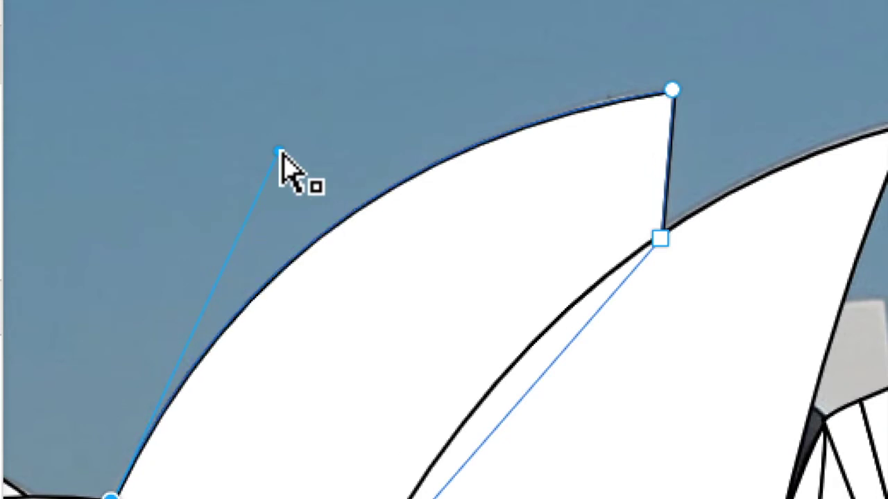
pyautogui.press('Escape')
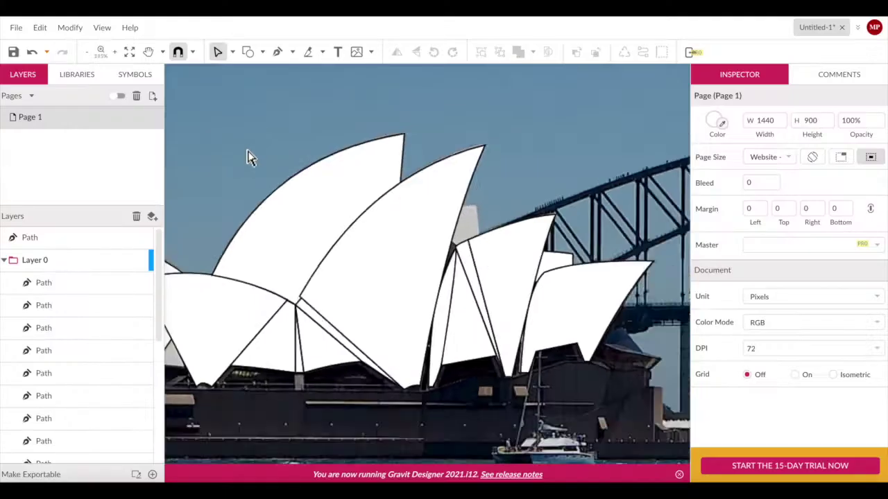
# - Trace a black-filled shadow shape under the right sail
pyautogui.hotkey('ctrl', '0')
pyautogui.press('p')
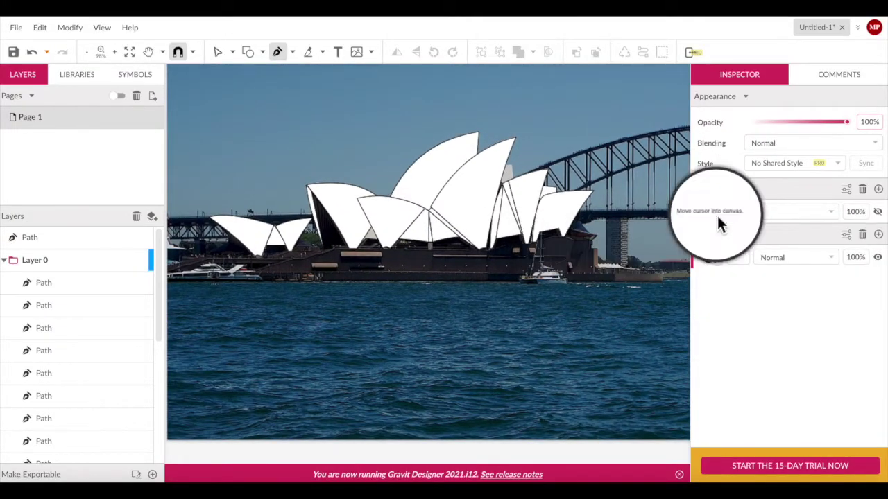
pyautogui.click(708, 211)
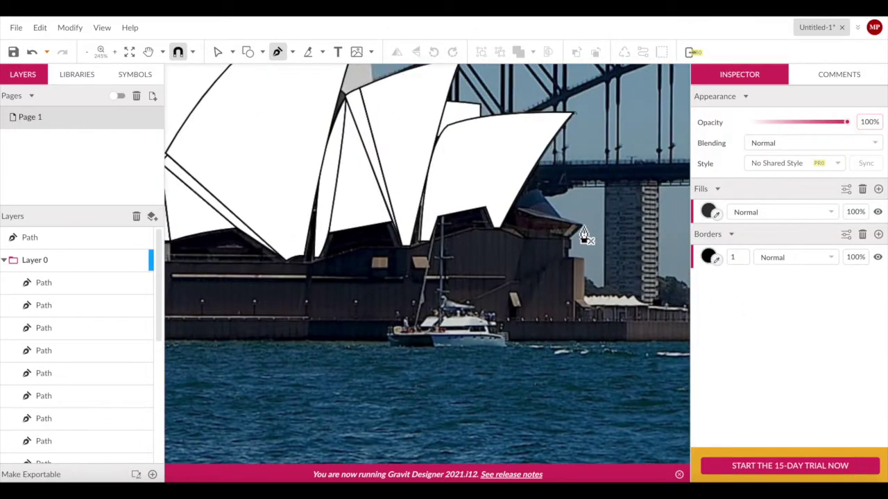
pyautogui.click(526, 163)
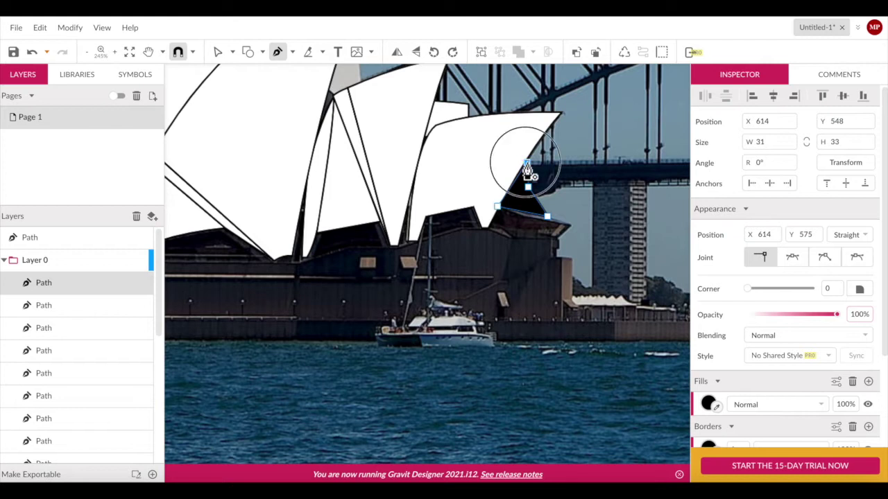
pyautogui.press('v')
# - Arrange the shadow and close a triangular shadow at about half opacity
pyautogui.scroll(2, 291, 83)
pyautogui.click(466, 185)
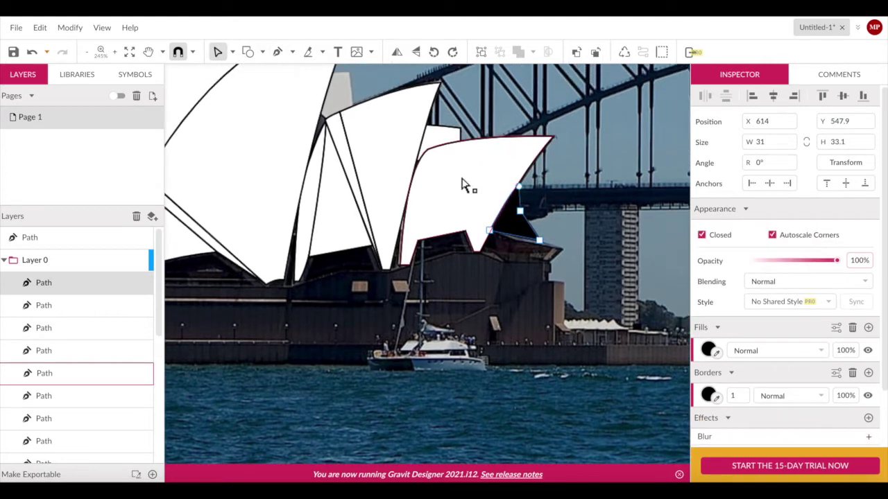
pyautogui.rightClick(465, 185)
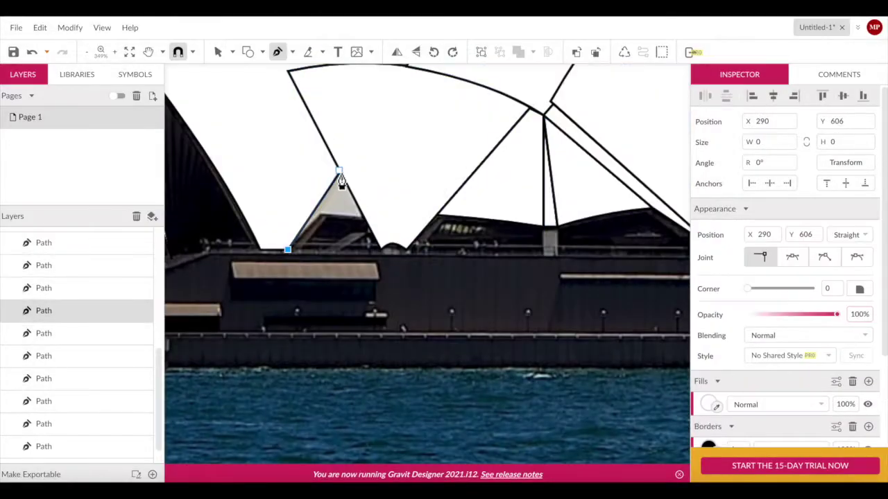
pyautogui.click(285, 258)
pyautogui.moveTo(836, 314); pyautogui.dragTo(791, 315)
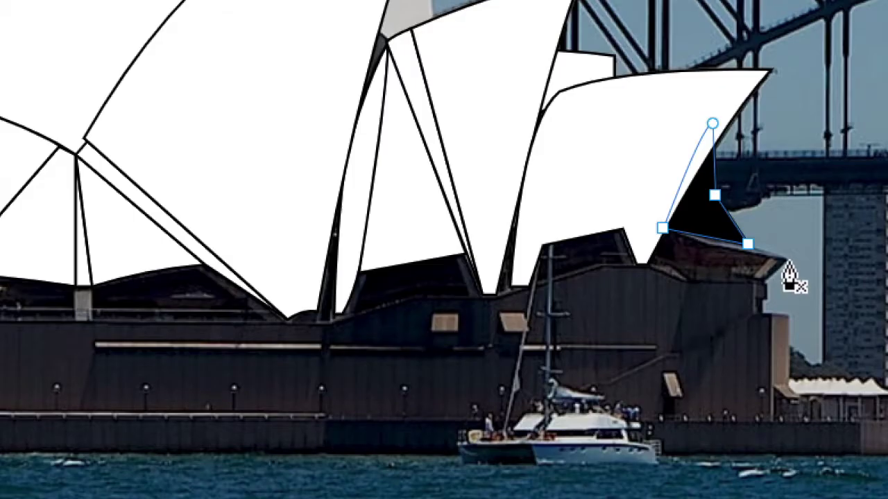
# - Start the large shadow path beside the right sail up to the left sail's tip
pyautogui.click(783, 263)
pyautogui.click(748, 244)
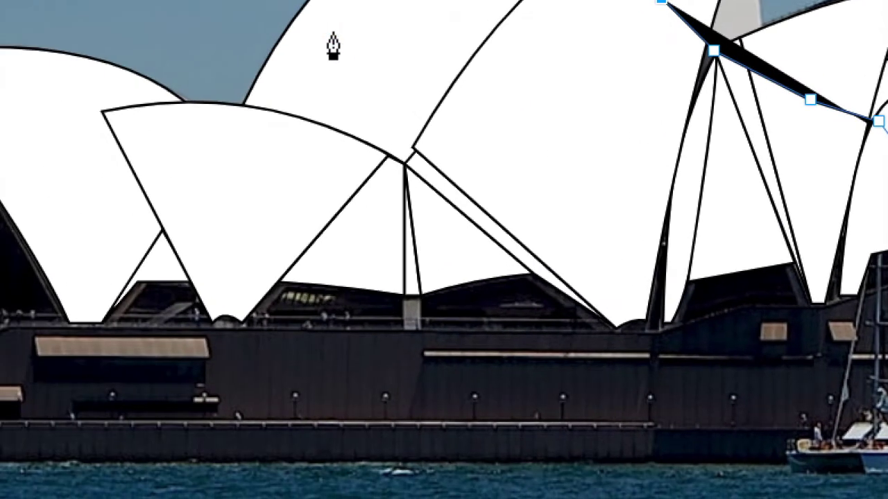
pyautogui.click(248, 151)
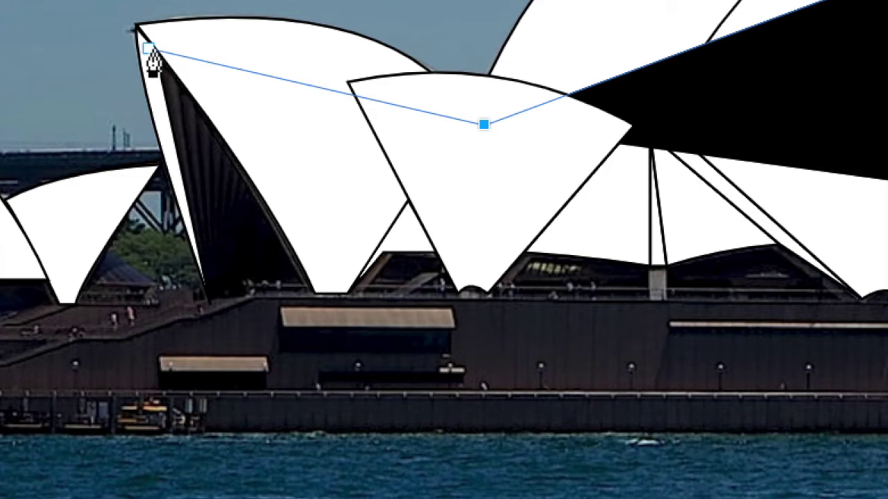
pyautogui.click(149, 47)
pyautogui.click(208, 304)
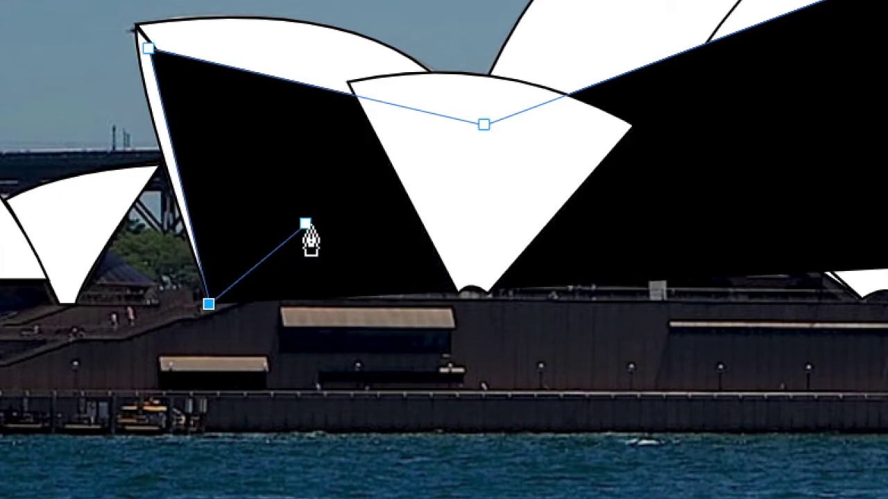
pyautogui.hotkey('ctrl', 'z')
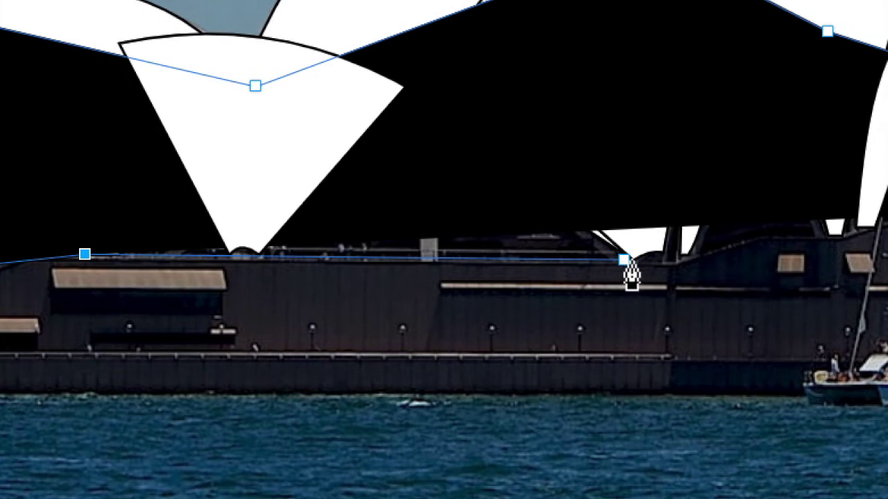
# - Continue the shadow outline along the roofline, undoing misplaced anchors
pyautogui.click(631, 258)
pyautogui.click(476, 163)
pyautogui.hotkey('ctrl', 'z')
pyautogui.click(462, 222)
pyautogui.hotkey('ctrl', 'z')
pyautogui.click(503, 142)
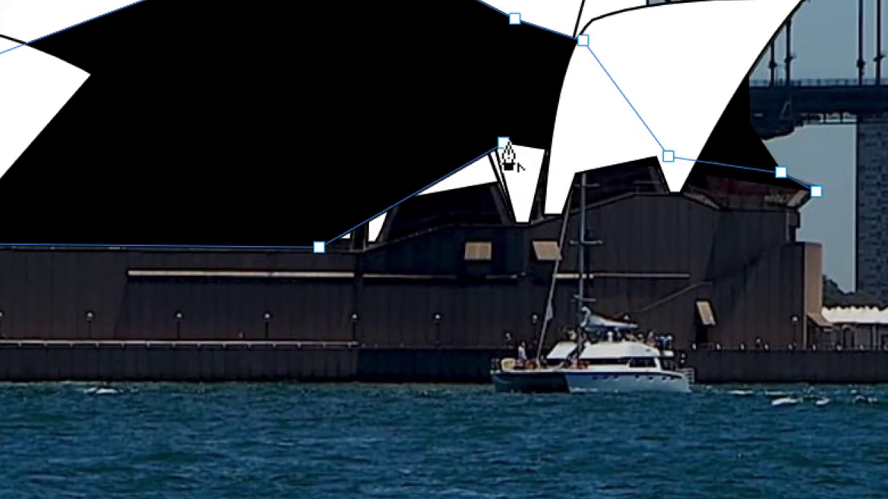
pyautogui.hotkey('ctrl', 'z')
# - Extend the shadow to the roof's right end and drag anchors onto the roofline
pyautogui.click(468, 200)
pyautogui.click(561, 222)
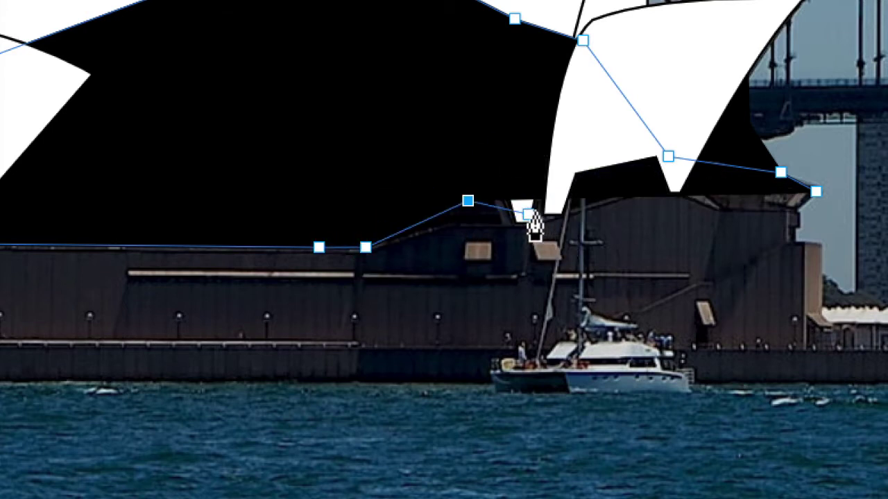
pyautogui.click(590, 172)
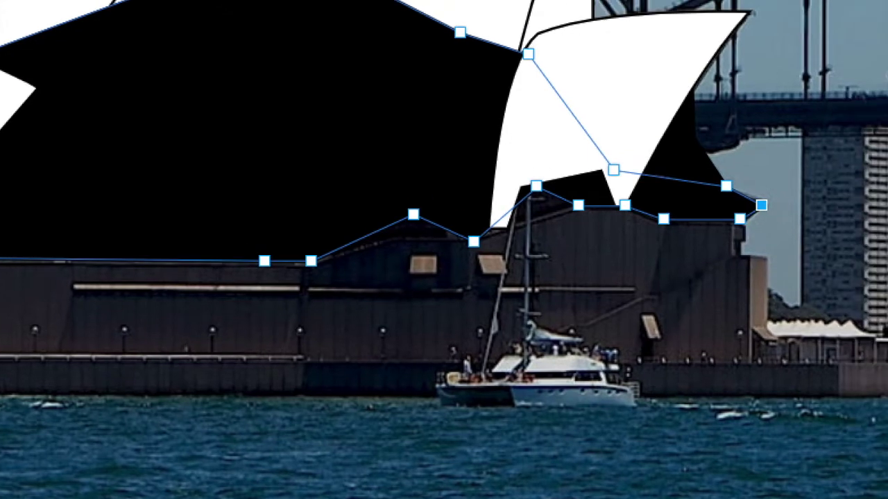
pyautogui.moveTo(413, 213); pyautogui.dragTo(388, 237)
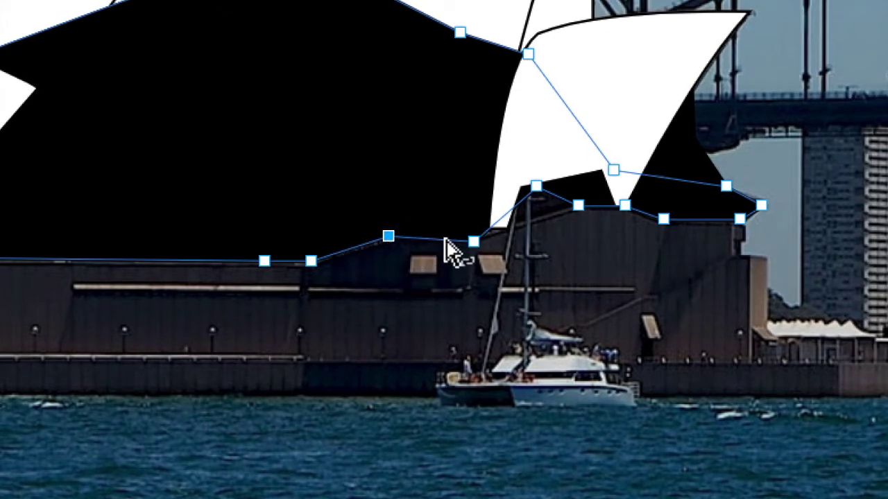
pyautogui.moveTo(536, 186); pyautogui.dragTo(507, 227)
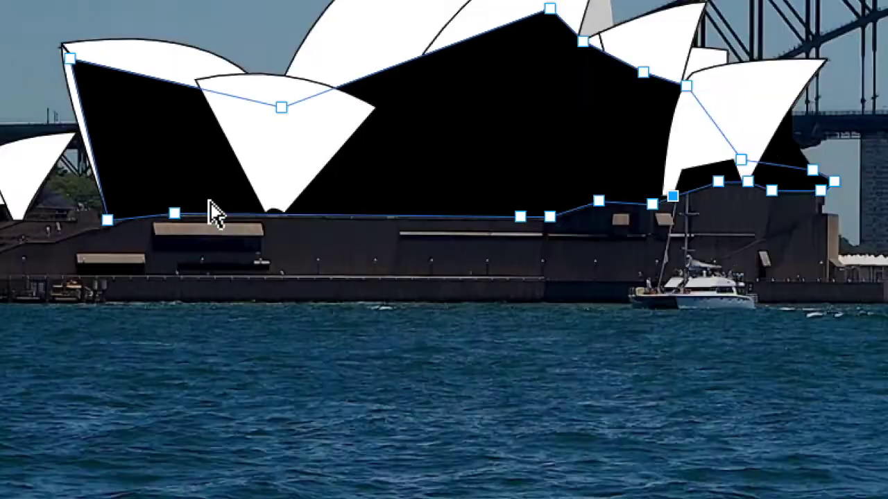
pyautogui.rightClick(452, 128)
pyautogui.moveTo(463, 130)
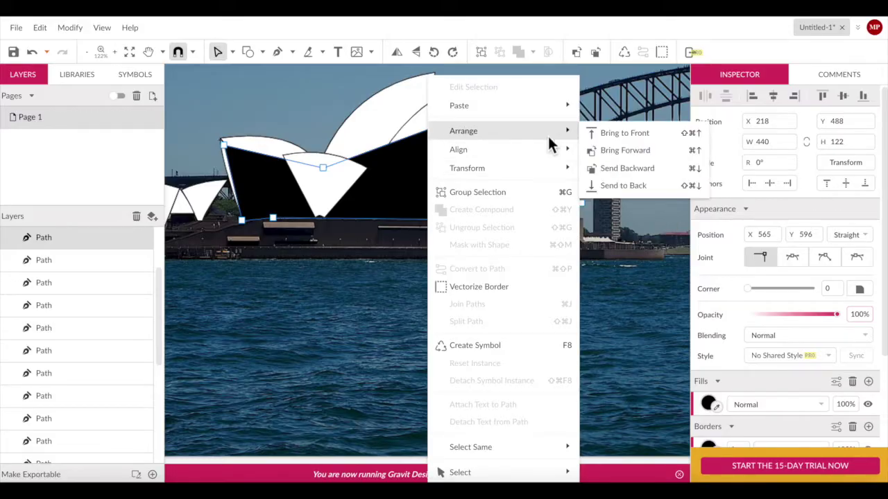
# - Send the black shadow behind the white sails and toggle the photo to check tracing
pyautogui.click(617, 185)
pyautogui.scroll(5, 42, 264)
pyautogui.click(5, 260)
pyautogui.click(157, 283)
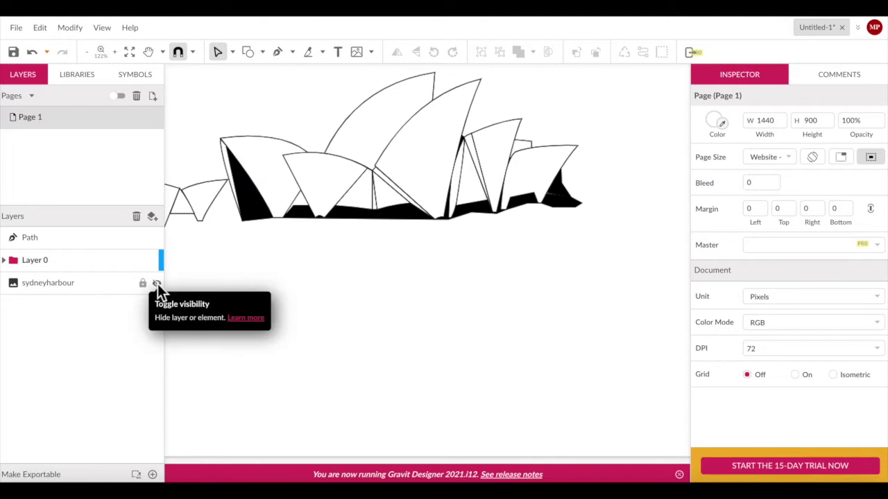
pyautogui.click(157, 284)
pyautogui.click(158, 284)
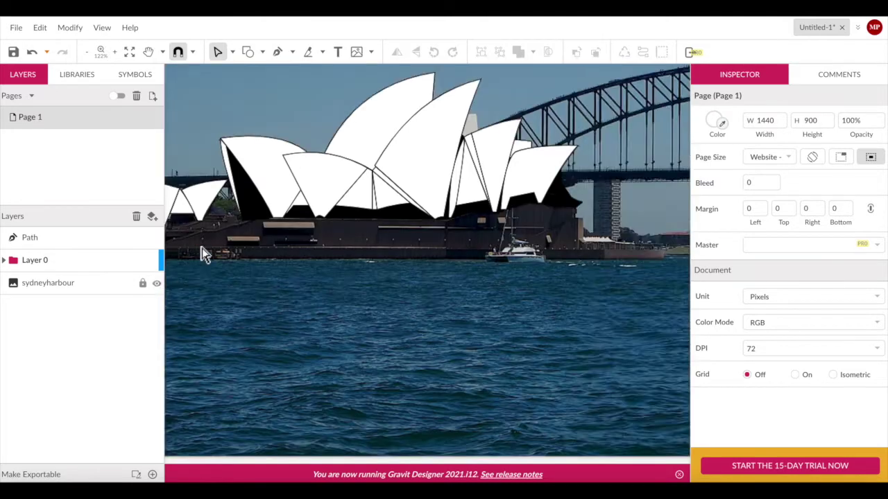
pyautogui.press('p')
pyautogui.click(295, 200)
# - Trace a black shadow filling the lower interior of the leftmost sail
pyautogui.click(205, 175)
pyautogui.scroll(5, 206, 179)
pyautogui.click(323, 261)
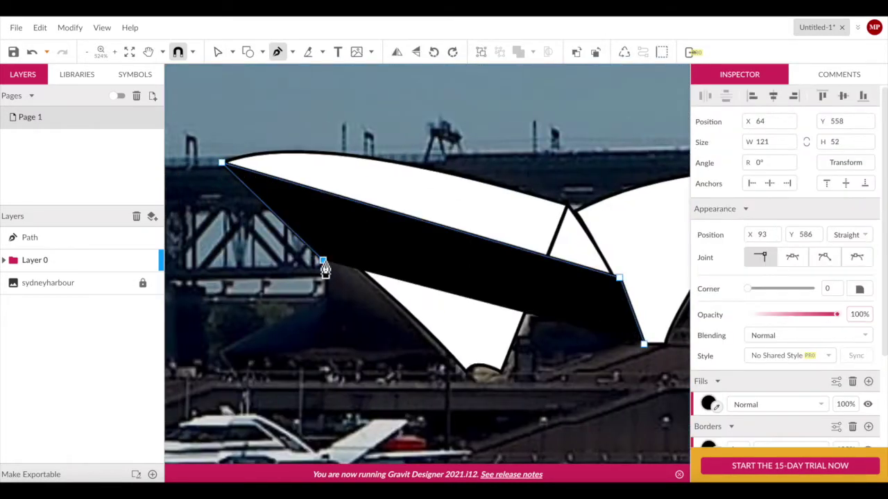
pyautogui.click(323, 371)
pyautogui.moveTo(464, 386); pyautogui.dragTo(338, 374)
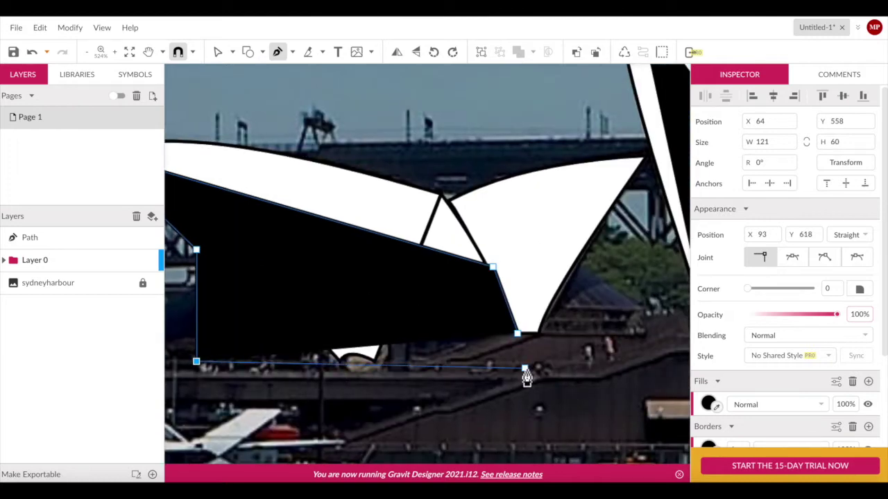
pyautogui.rightClick(340, 139)
pyautogui.press('Escape')
pyautogui.scroll(-5, 358, 438)
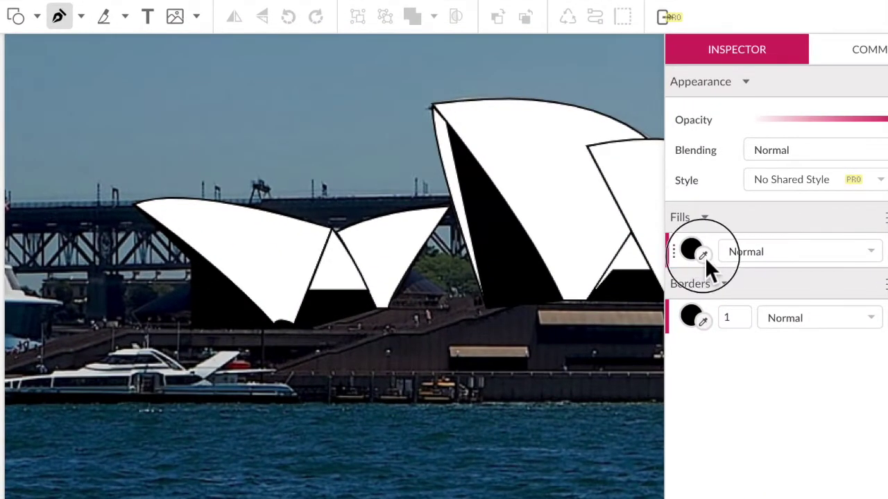
# - Sample the building's dark grey as the fill and start the base outline at the terrace edge
pyautogui.click(703, 255)
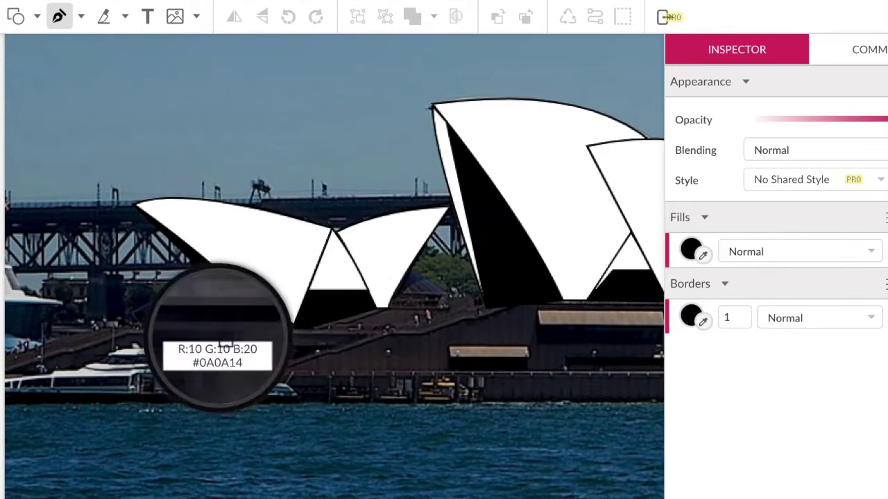
pyautogui.click(242, 348)
pyautogui.hscroll(-3, 74, 362)
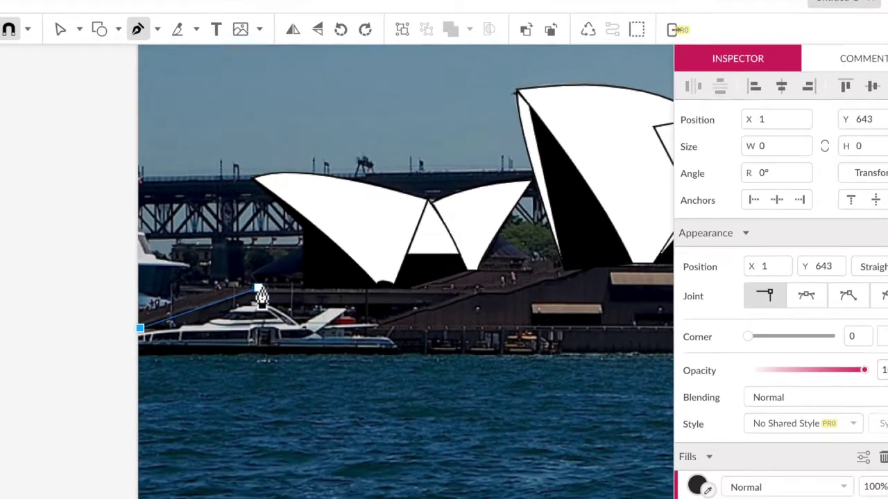
pyautogui.click(358, 251)
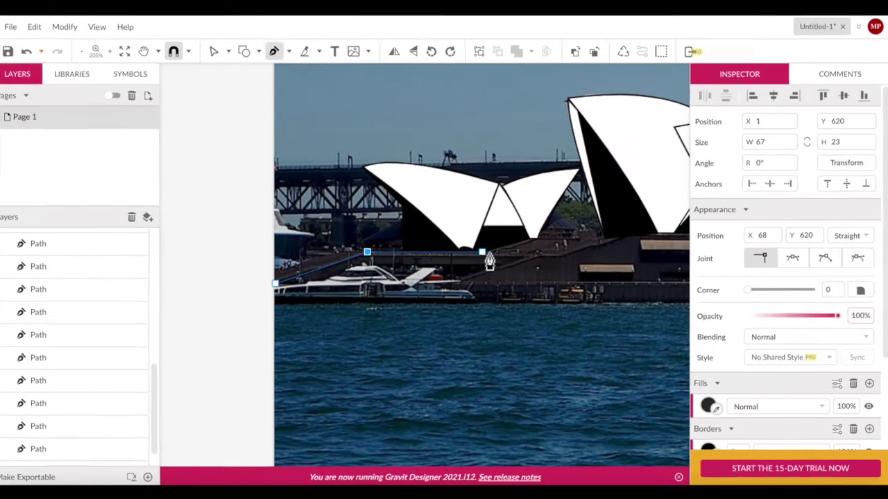
pyautogui.scroll(2, 484, 253)
# - Trace the base's top edge, where the sails meet it, and its right end
pyautogui.click(486, 253)
pyautogui.scroll(2, 487, 253)
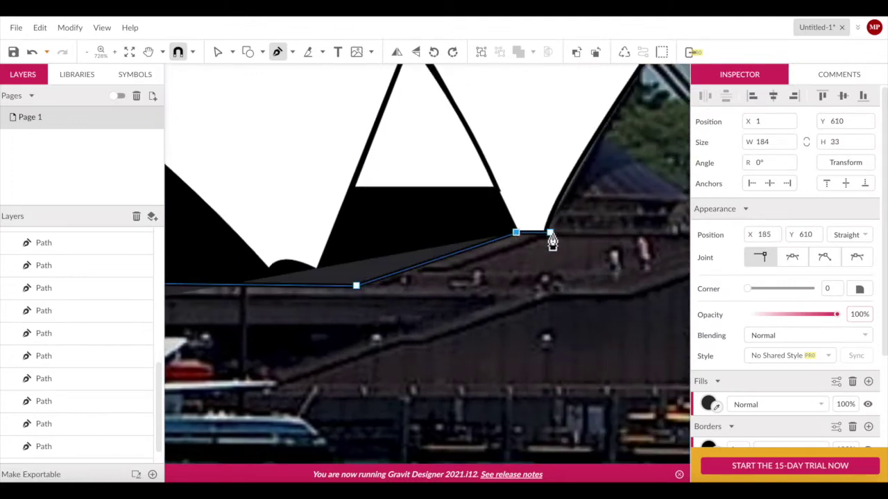
pyautogui.click(548, 235)
pyautogui.click(542, 289)
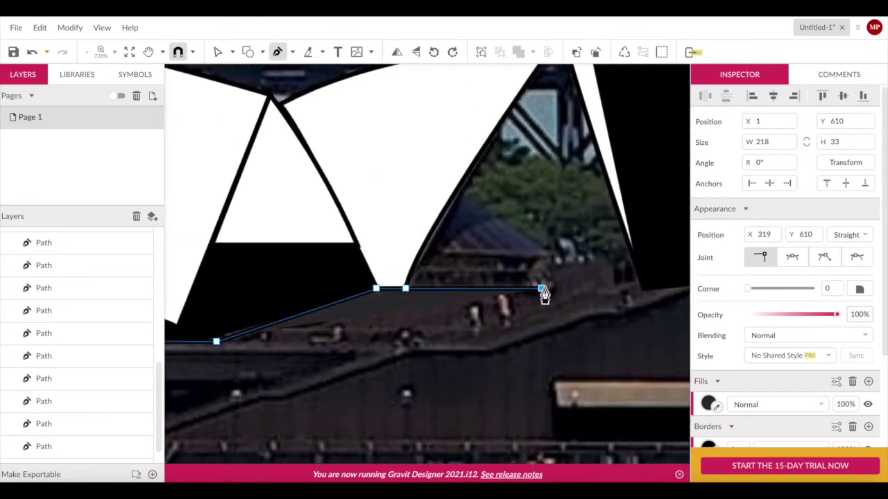
pyautogui.click(643, 284)
pyautogui.click(618, 312)
pyautogui.click(590, 307)
pyautogui.click(493, 347)
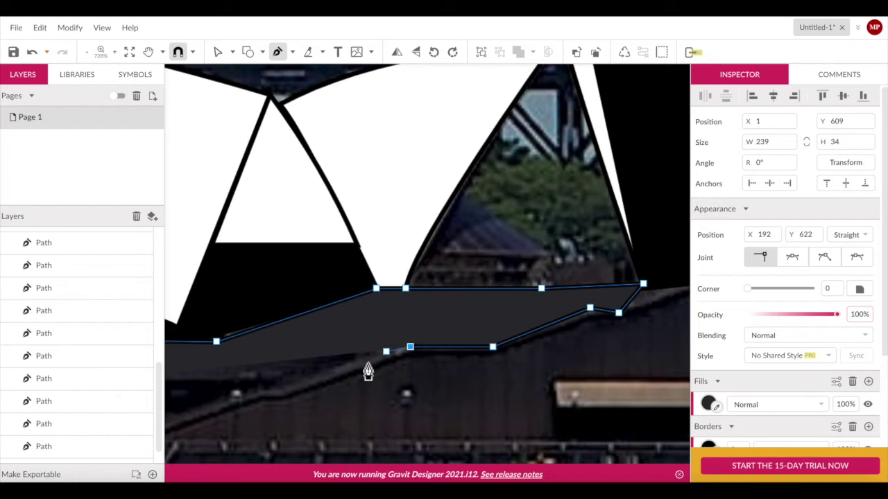
# - Trace the base's bottom edge leftward and close the dark grey shape at its starting corner
pyautogui.scroll(-2, 374, 364)
pyautogui.hscroll(-3, 375, 364)
pyautogui.click(386, 344)
pyautogui.click(359, 349)
pyautogui.click(238, 392)
pyautogui.hscroll(-10, 240, 401)
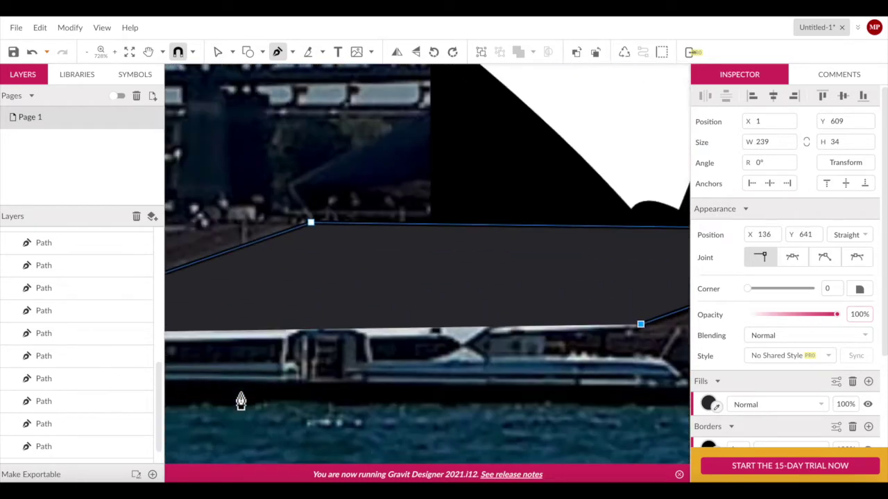
pyautogui.hscroll(-7, 241, 400)
pyautogui.click(652, 239)
pyautogui.hscroll(3, 597, 250)
pyautogui.hscroll(-2, 545, 242)
pyautogui.click(205, 269)
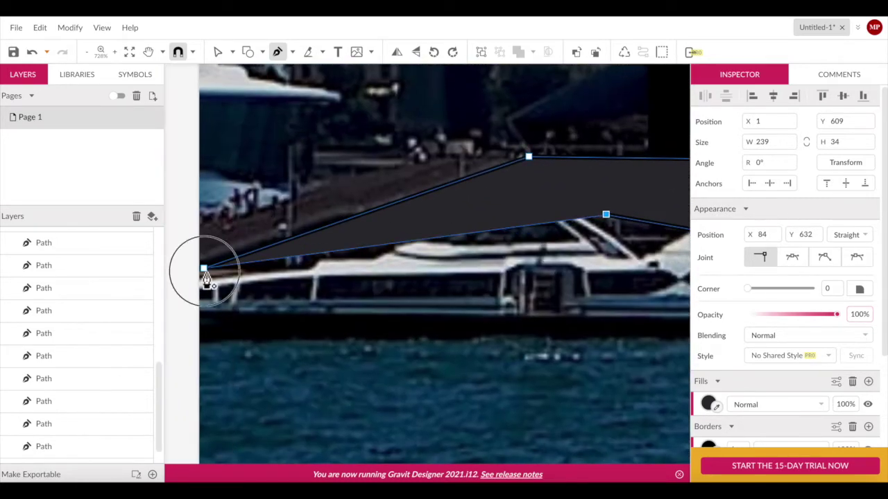
pyautogui.hscroll(5, 403, 221)
pyautogui.scroll(-5, 416, 236)
pyautogui.scroll(-3, 224, 234)
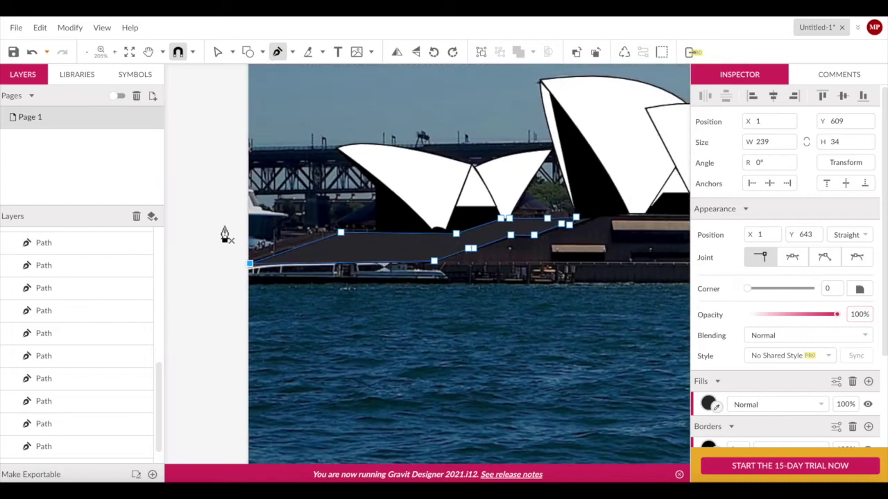
pyautogui.scroll(2, 366, 264)
pyautogui.scroll(1, 312, 174)
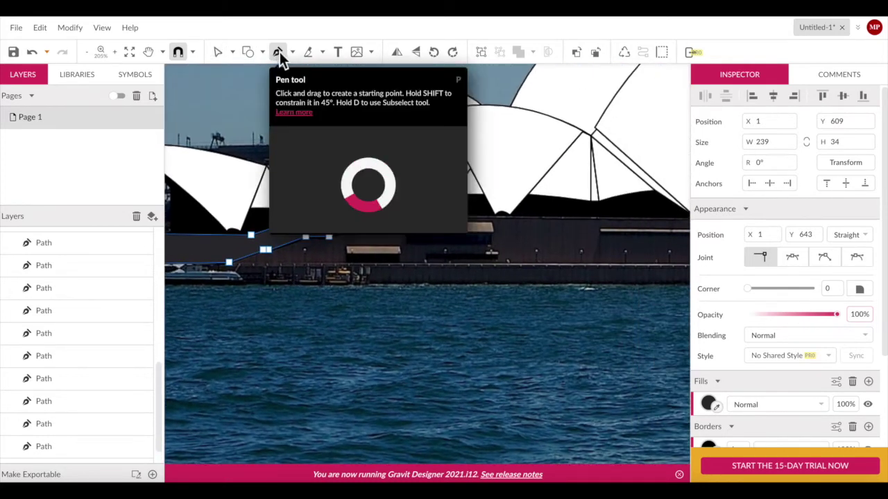
pyautogui.press('v')
pyautogui.hscroll(2, 415, 330)
pyautogui.scroll(-1, 415, 329)
pyautogui.press('p')
pyautogui.scroll(1, 415, 329)
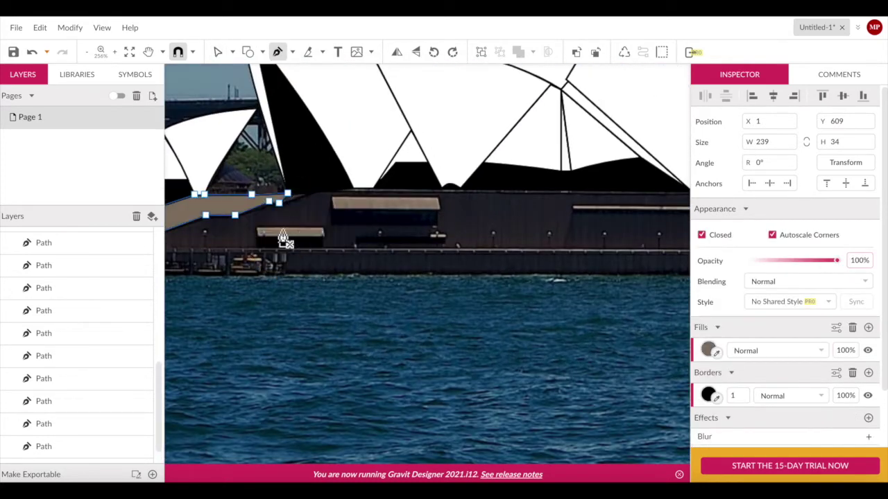
# - Sample the tan window colour from the photo as the fill
pyautogui.press('Escape')
pyautogui.scroll(1, 427, 264)
pyautogui.click(717, 215)
pyautogui.click(322, 295)
# - Trace a closed tan window strip along the base
pyautogui.scroll(2, 352, 280)
pyautogui.scroll(2, 373, 294)
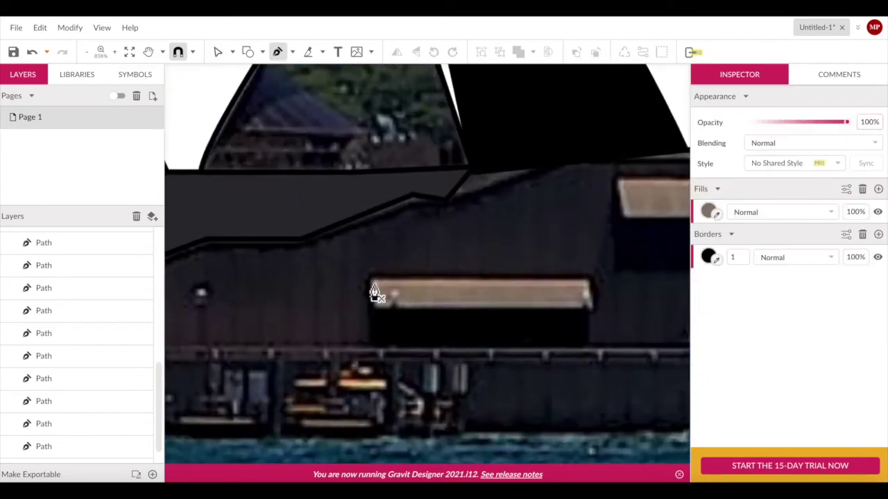
pyautogui.click(373, 283)
pyautogui.click(590, 273)
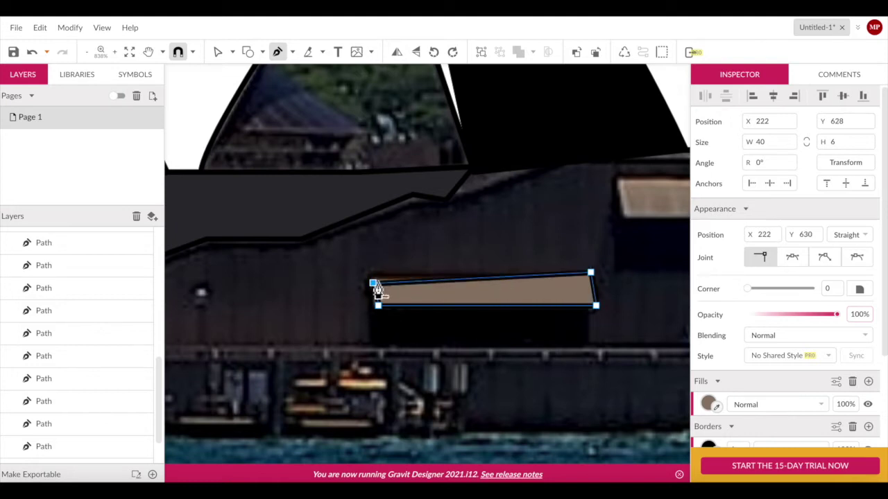
pyautogui.click(374, 284)
pyautogui.hscroll(5, 603, 290)
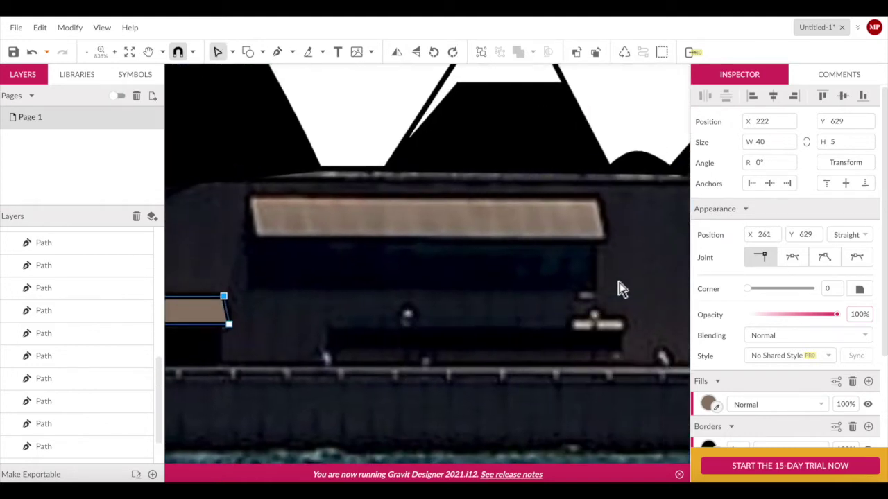
pyautogui.click(392, 227)
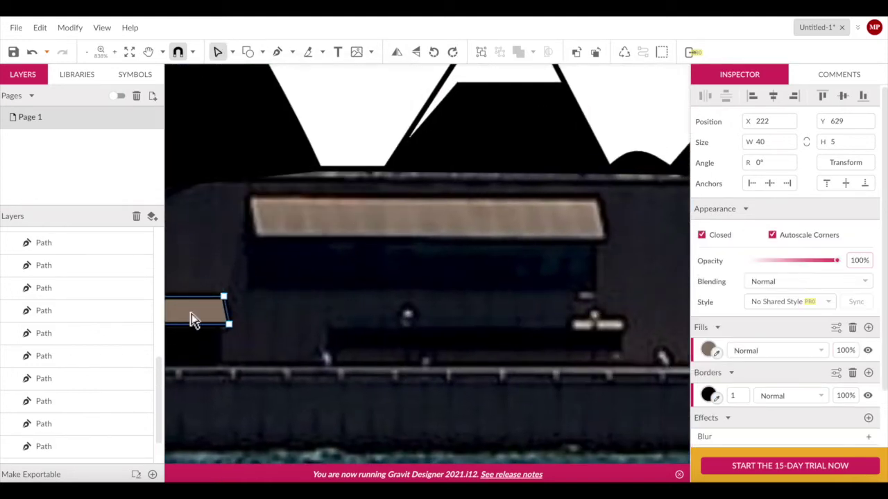
pyautogui.click(486, 232)
pyautogui.press('Escape')
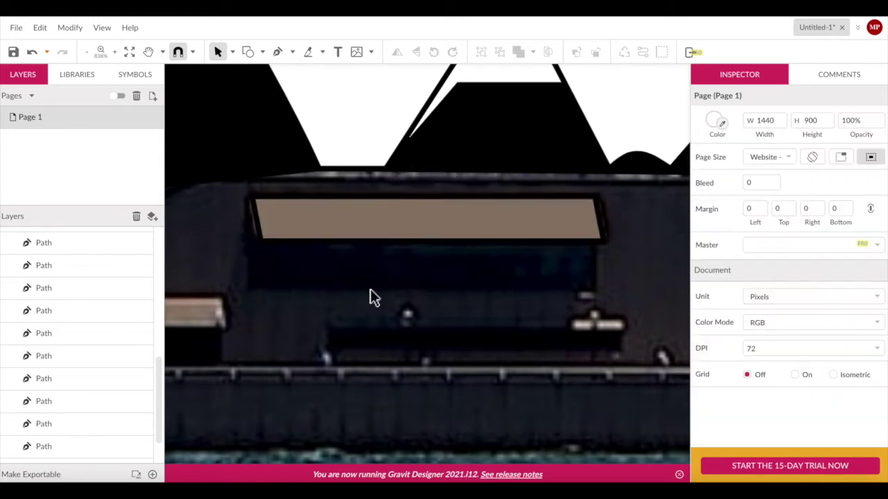
pyautogui.scroll(-5, 370, 297)
# - Make the tan bar below the central sails thinner and stretch it into a long band
pyautogui.click(495, 276)
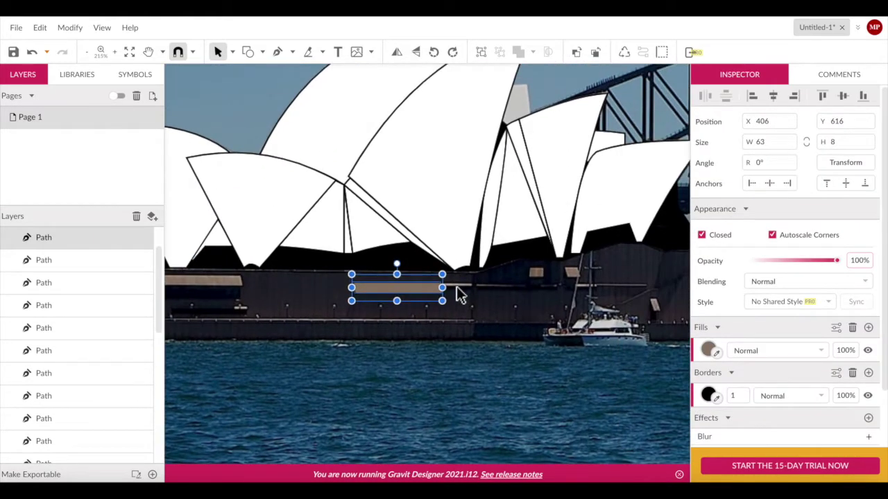
pyautogui.scroll(3, 458, 295)
pyautogui.moveTo(349, 305); pyautogui.dragTo(349, 294)
pyautogui.moveTo(432, 281); pyautogui.dragTo(568, 337)
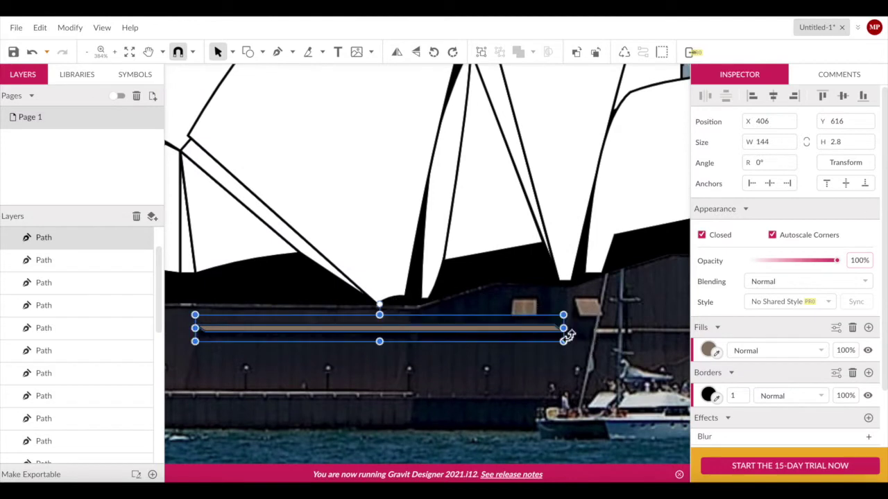
pyautogui.press('Escape')
# - Select the short tan strips and the long tan bar in turn to inspect them
pyautogui.click(377, 295)
pyautogui.click(484, 292)
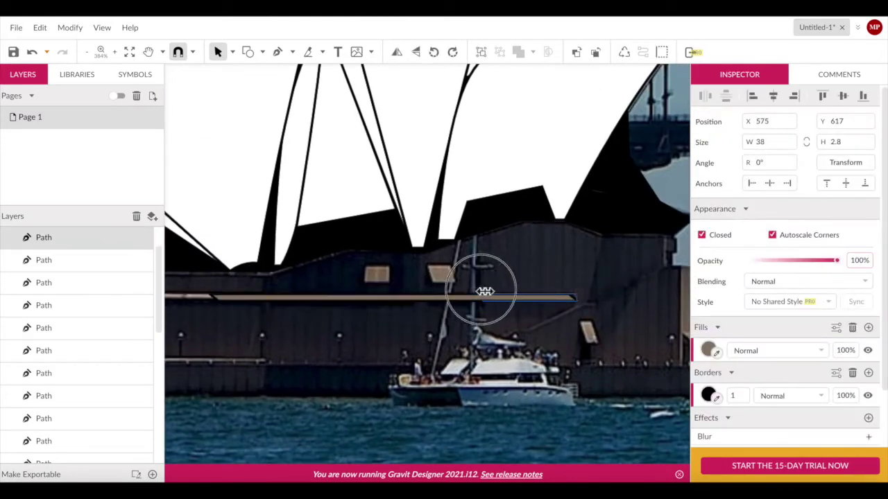
pyautogui.scroll(-5, 444, 297)
pyautogui.click(363, 321)
pyautogui.click(393, 319)
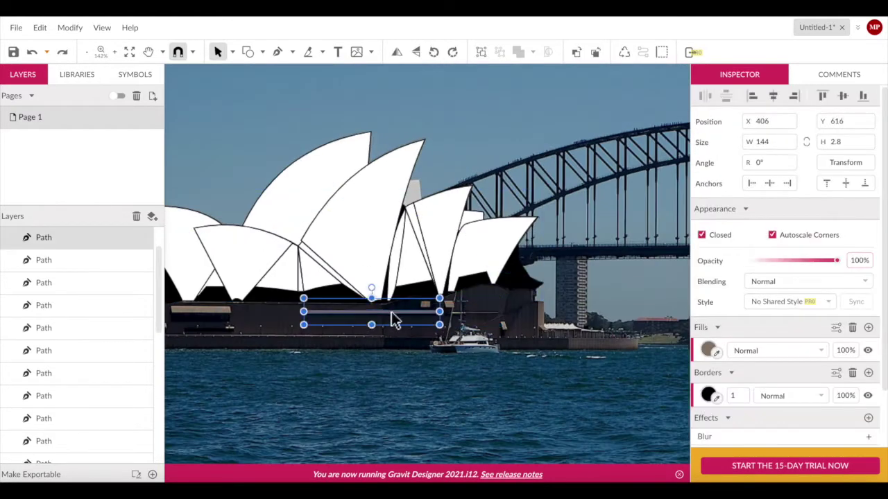
pyautogui.scroll(3, 381, 352)
pyautogui.click(323, 377)
# - Narrow a tan bar's width with its side handle, then clear the selection
pyautogui.scroll(-4, 319, 378)
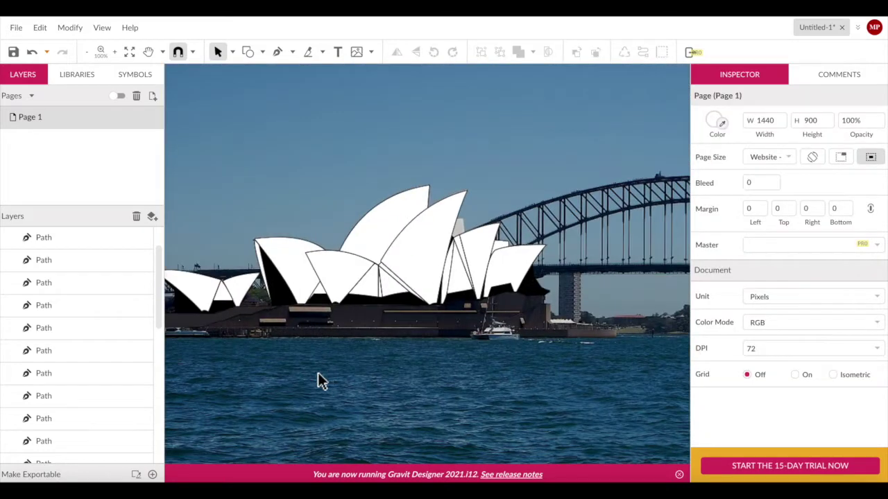
pyautogui.scroll(5, 320, 380)
pyautogui.click(597, 287)
pyautogui.moveTo(629, 285); pyautogui.dragTo(467, 296)
pyautogui.scroll(-3, 338, 303)
pyautogui.scroll(3, 347, 319)
pyautogui.click(362, 321)
pyautogui.scroll(-2, 368, 328)
pyautogui.scroll(2, 312, 310)
pyautogui.click(311, 309)
pyautogui.scroll(-5, 382, 369)
pyautogui.click(381, 369)
pyautogui.scroll(1, 382, 369)
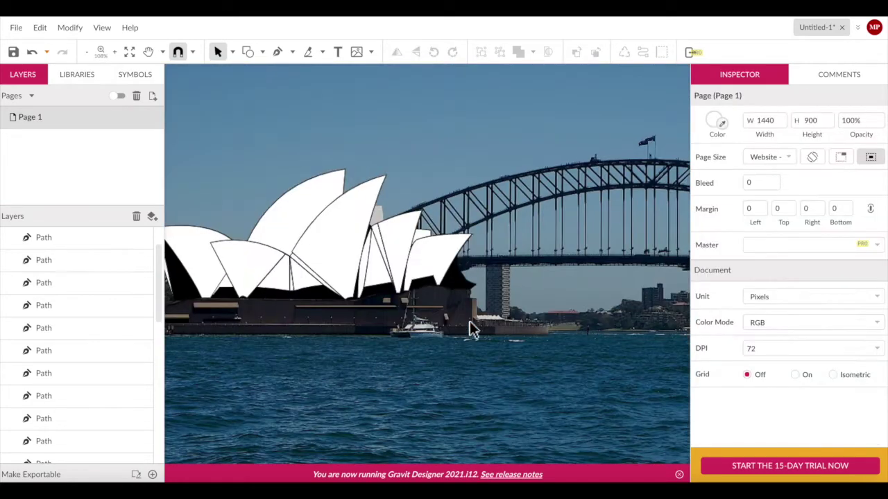
# - Zoom in and place the first Pen anchor below the left tan window strip
pyautogui.press('p')
pyautogui.scroll(3, 311, 234)
pyautogui.scroll(2, 311, 233)
pyautogui.scroll(2, 312, 225)
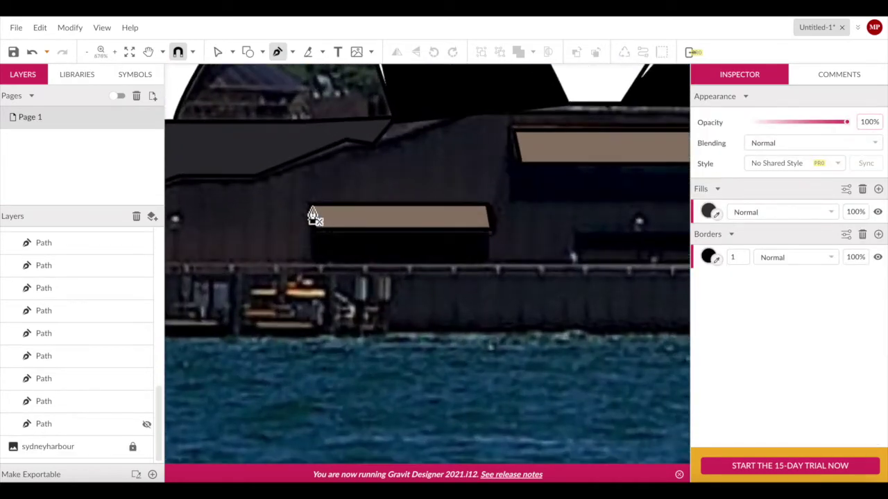
pyautogui.click(309, 205)
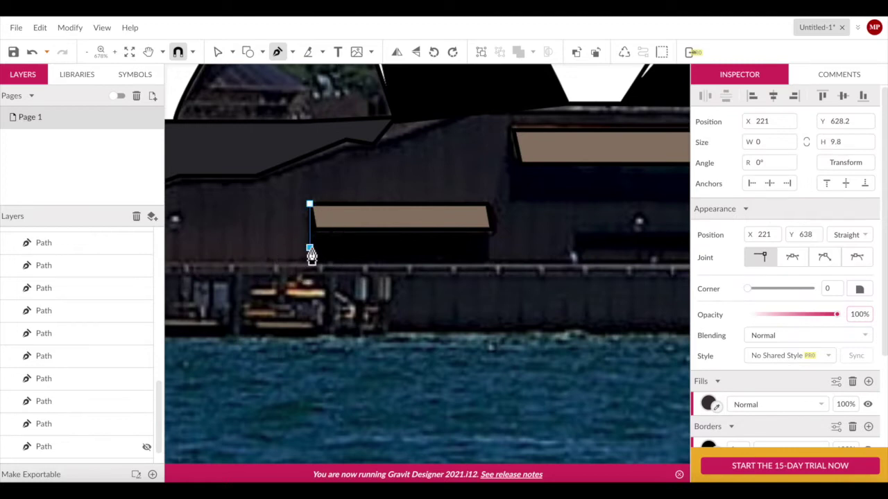
# - Close the first wall shape, fill it black, and send it behind the tan strip
pyautogui.click(492, 262)
pyautogui.click(487, 205)
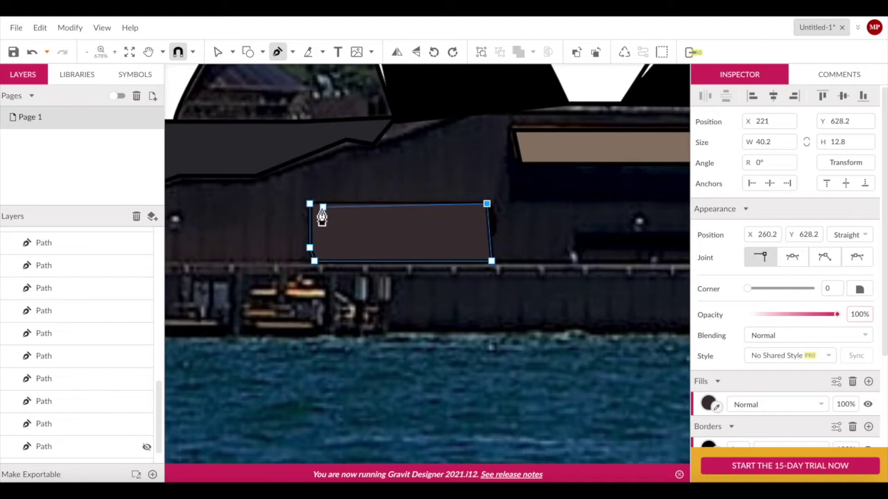
pyautogui.click(709, 405)
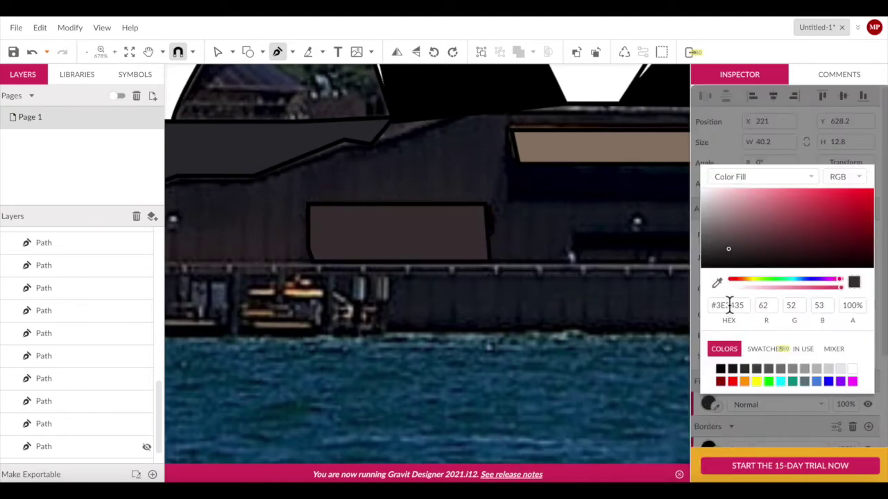
pyautogui.click(722, 369)
pyautogui.click(218, 54)
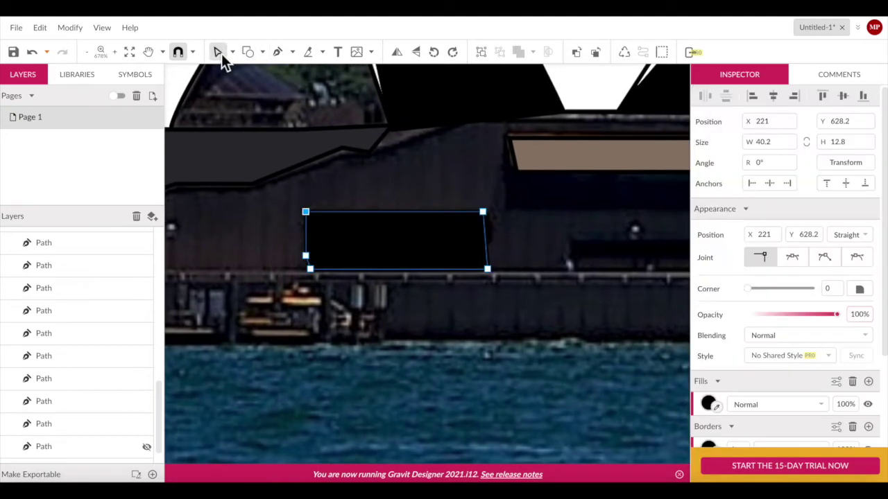
pyautogui.click(354, 261)
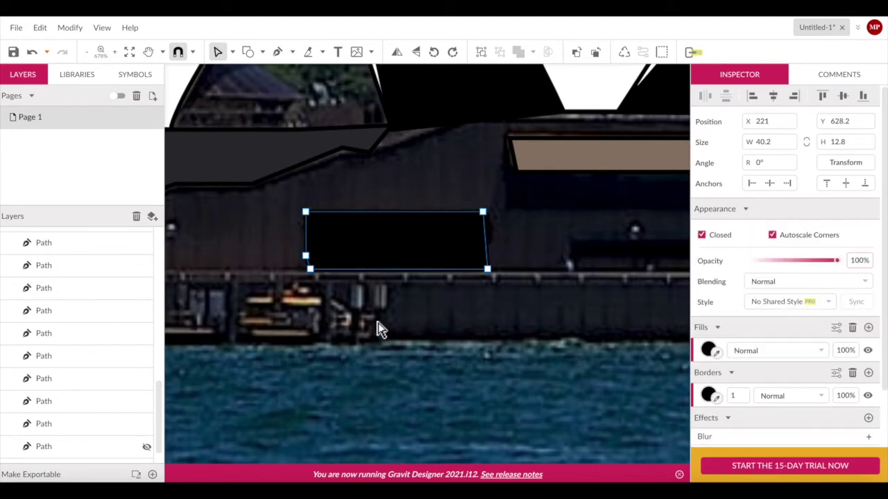
pyautogui.rightClick(377, 243)
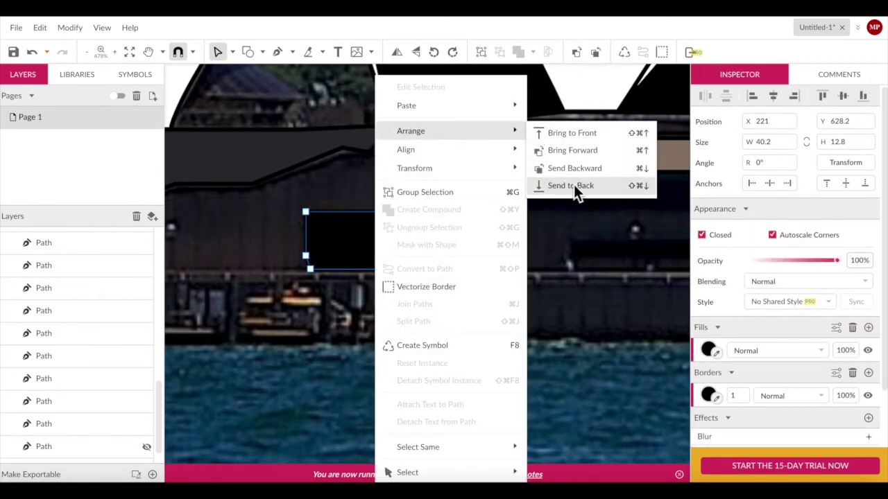
pyautogui.click(576, 190)
pyautogui.click(412, 305)
# - Reselect and deselect the black wall to check it sits behind the tan strip
pyautogui.click(321, 272)
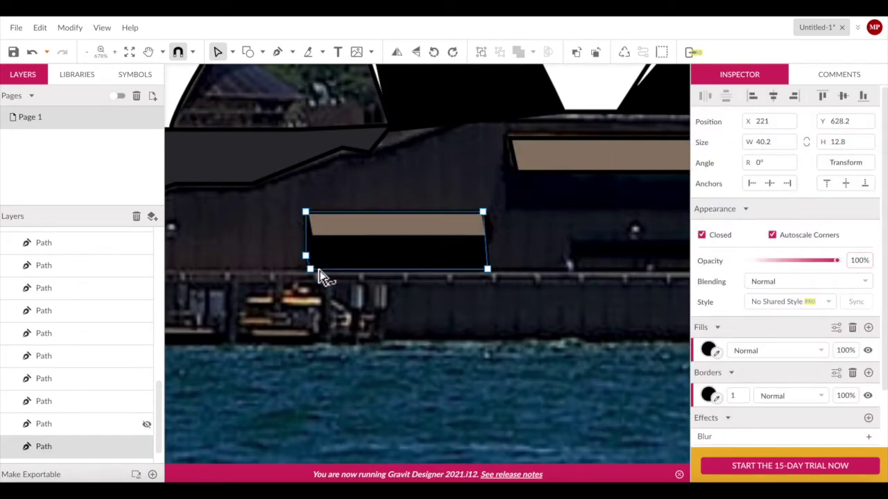
pyautogui.click(339, 317)
pyautogui.hscroll(3, 339, 317)
pyautogui.click(361, 270)
pyautogui.click(373, 294)
pyautogui.hscroll(2, 354, 301)
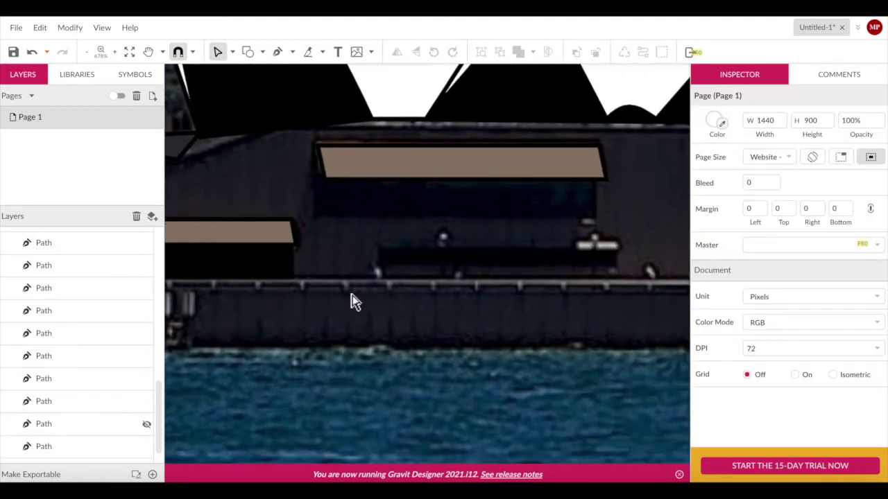
# - Trace a four-corner wall outline under the next tan strip
pyautogui.click(277, 52)
pyautogui.click(319, 145)
pyautogui.click(316, 179)
pyautogui.click(321, 213)
pyautogui.click(597, 219)
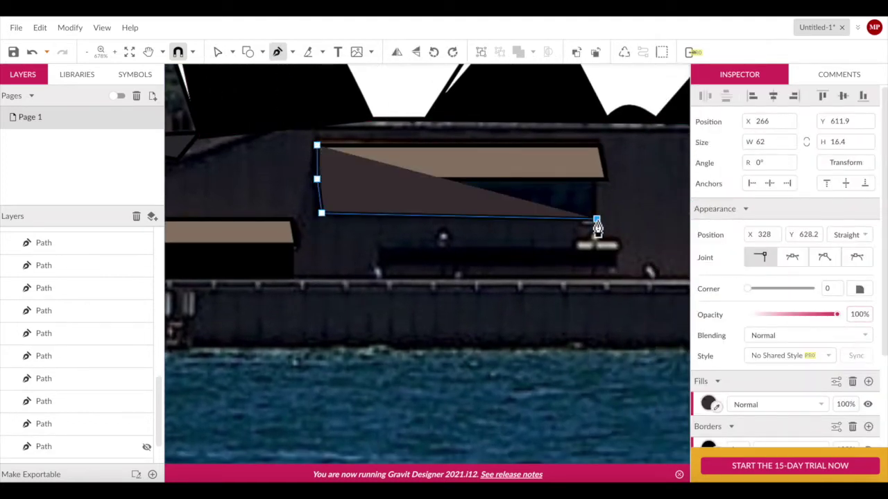
pyautogui.click(597, 145)
pyautogui.click(319, 146)
# - Fill the new wall outline black and send it behind its tan strip
pyautogui.click(708, 404)
pyautogui.click(718, 370)
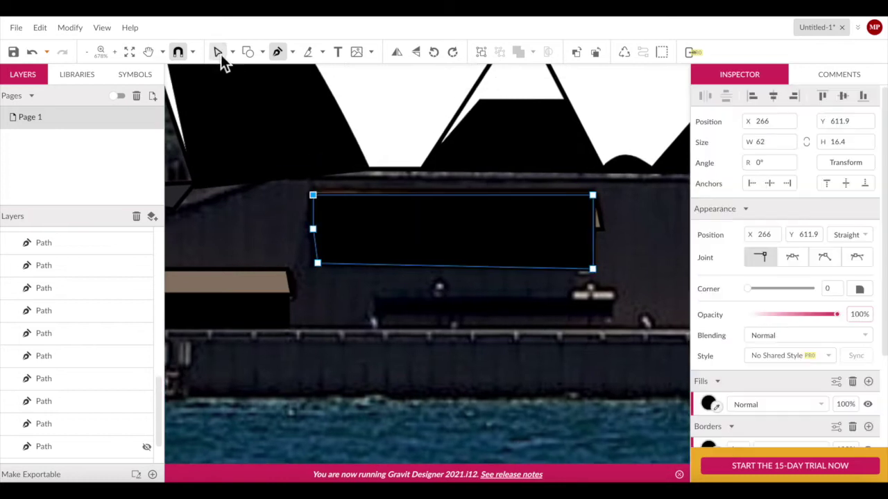
pyautogui.click(217, 52)
pyautogui.rightClick(389, 229)
pyautogui.click(581, 185)
pyautogui.click(510, 311)
pyautogui.scroll(-3, 479, 333)
pyautogui.scroll(3, 479, 333)
pyautogui.scroll(2, 386, 251)
pyautogui.scroll(-2, 387, 251)
# - Draw a long pure-black wall shape and send it to the back
pyautogui.click(278, 52)
pyautogui.click(708, 211)
pyautogui.moveTo(728, 268); pyautogui.dragTo(701, 324)
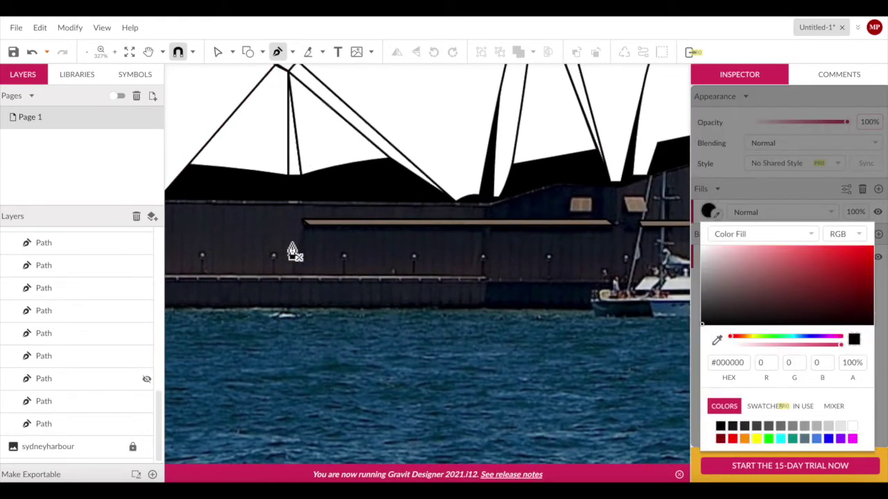
pyautogui.scroll(2, 294, 252)
pyautogui.click(306, 226)
pyautogui.hscroll(3, 486, 263)
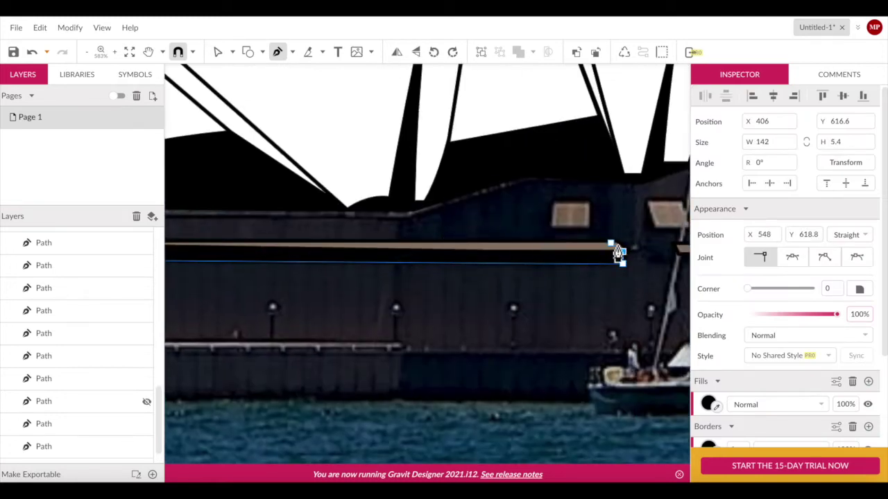
pyautogui.scroll(-2, 481, 247)
pyautogui.click(217, 52)
pyautogui.rightClick(482, 80)
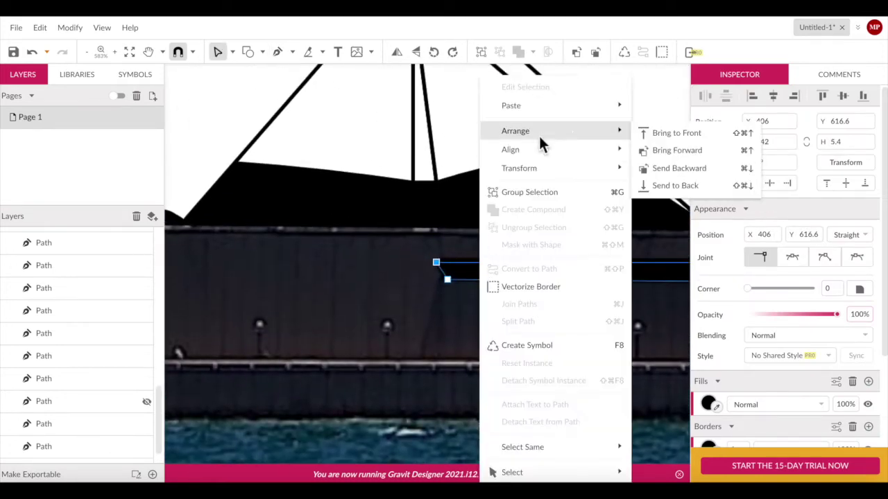
pyautogui.click(675, 185)
pyautogui.scroll(-2, 551, 337)
# - Deepen the short right tan bar by dragging both lower anchors downward
pyautogui.click(430, 236)
pyautogui.hscroll(2, 416, 270)
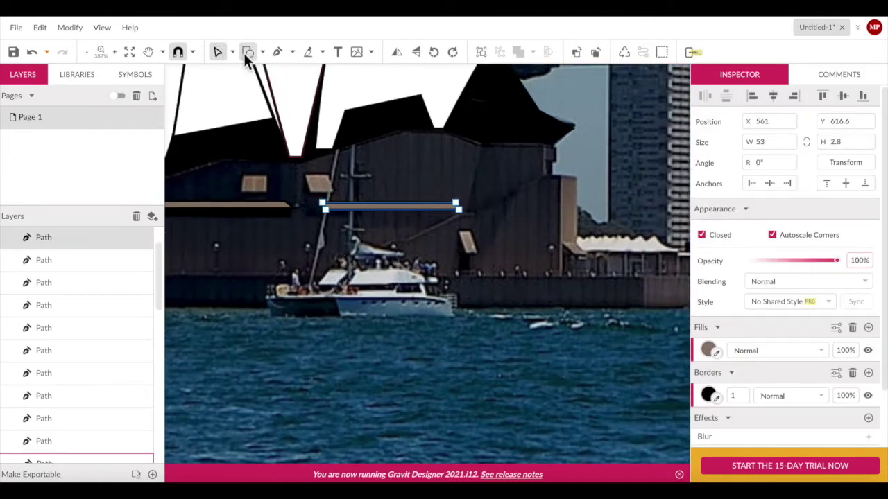
pyautogui.click(277, 52)
pyautogui.scroll(3, 301, 215)
pyautogui.moveTo(274, 220); pyautogui.dragTo(277, 240)
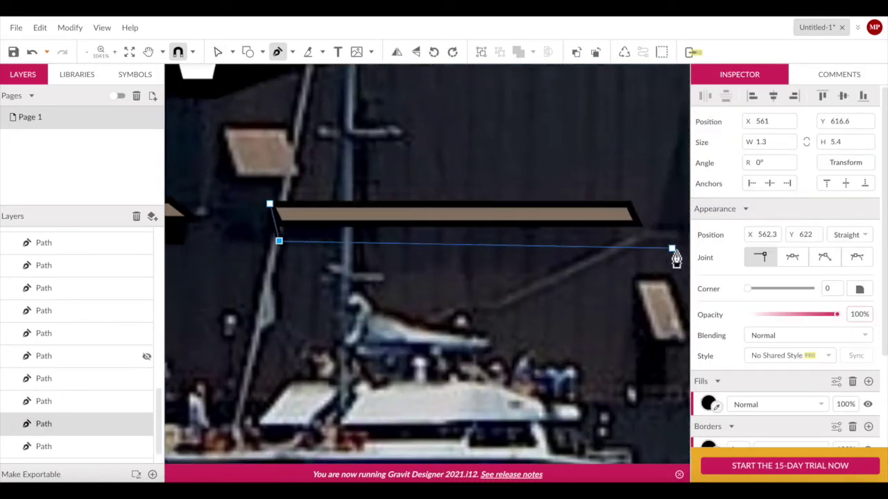
pyautogui.moveTo(659, 246); pyautogui.dragTo(629, 240)
pyautogui.scroll(2, 269, 165)
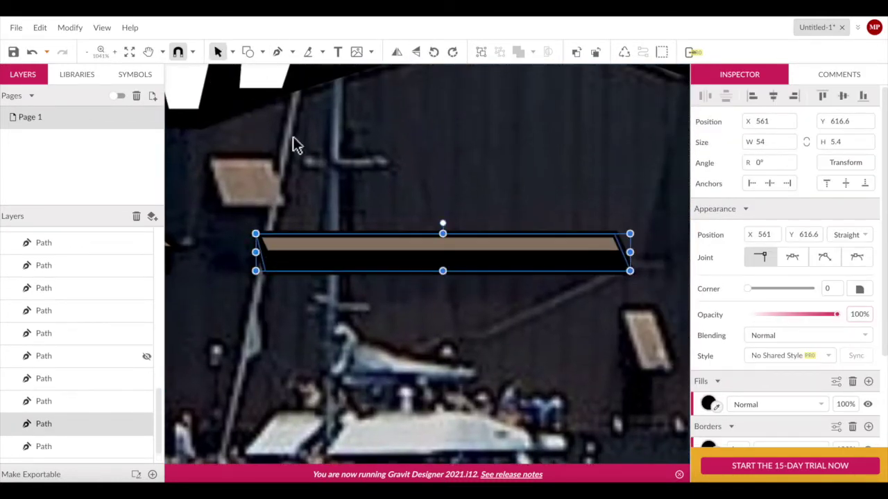
pyautogui.hotkey('ctrl', '0')
# - Eyedrop the podium's dark wall and adjust the fill hex to #2C2425
pyautogui.click(278, 52)
pyautogui.click(716, 215)
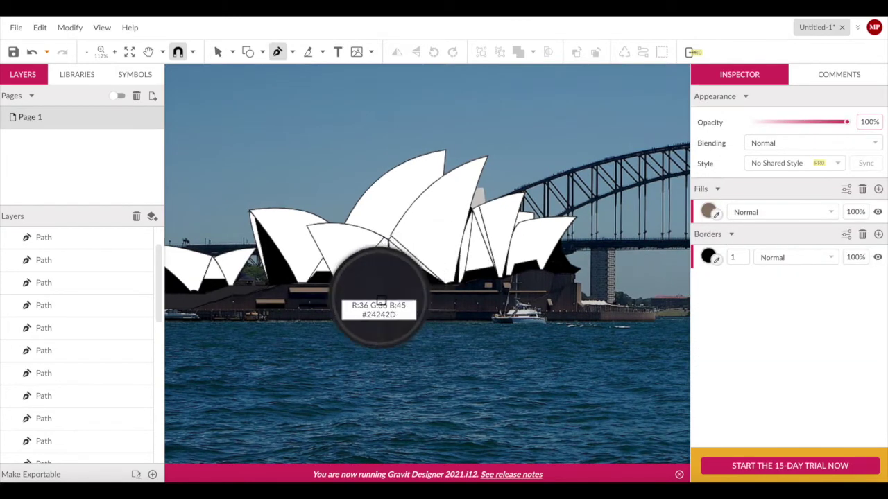
pyautogui.click(378, 305)
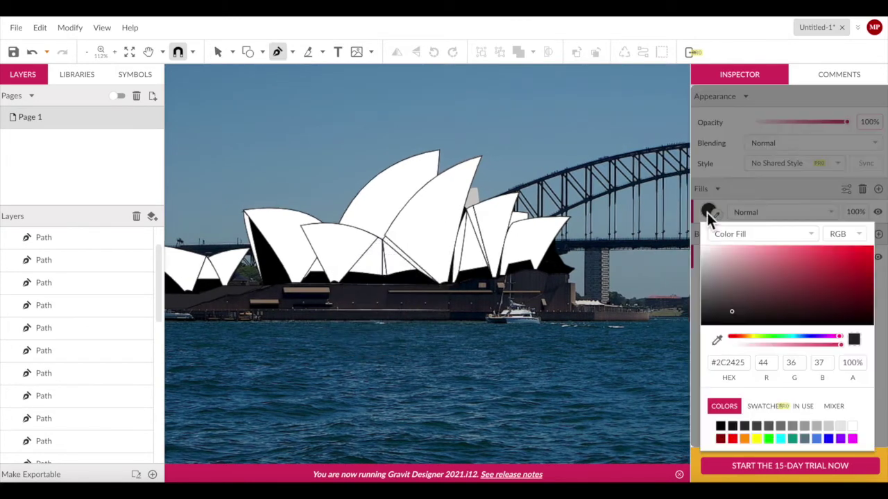
pyautogui.click(730, 311)
pyautogui.press('Escape')
pyautogui.hscroll(-3, 258, 309)
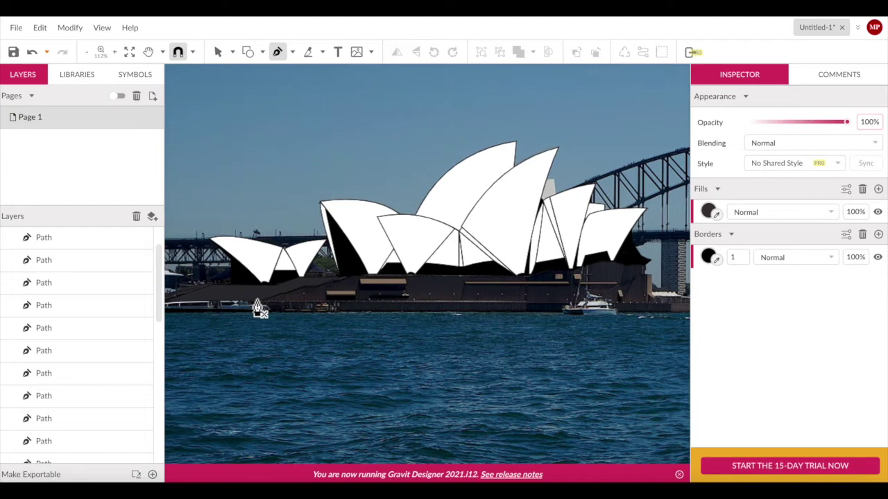
pyautogui.scroll(2, 306, 139)
pyautogui.scroll(2, 273, 134)
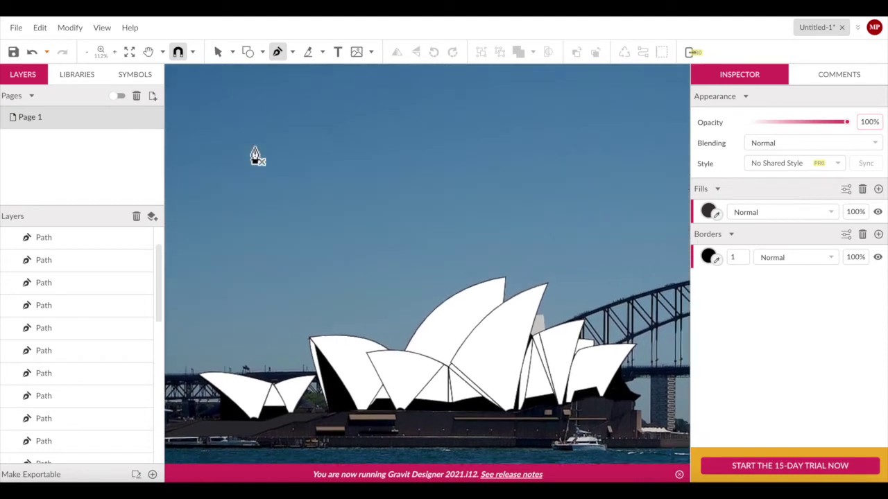
pyautogui.scroll(-2, 254, 155)
pyautogui.scroll(1, 254, 155)
pyautogui.scroll(2, 257, 138)
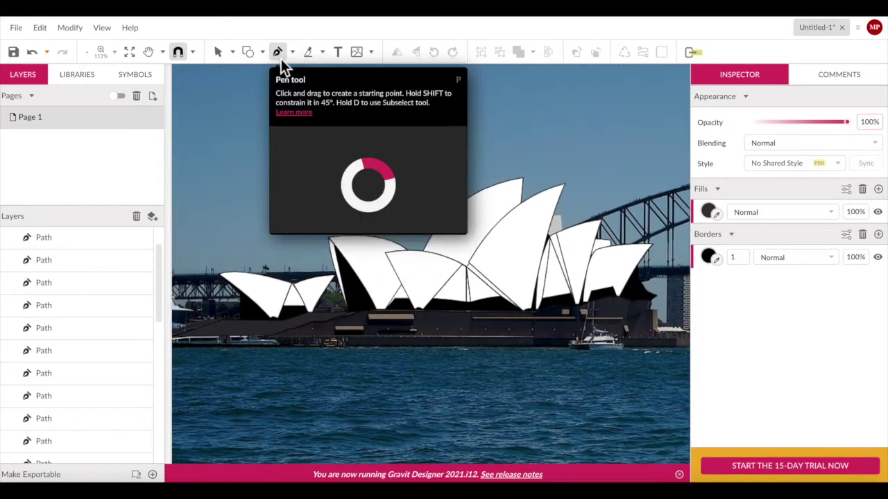
pyautogui.scroll(3, 280, 331)
pyautogui.hscroll(-3, 281, 332)
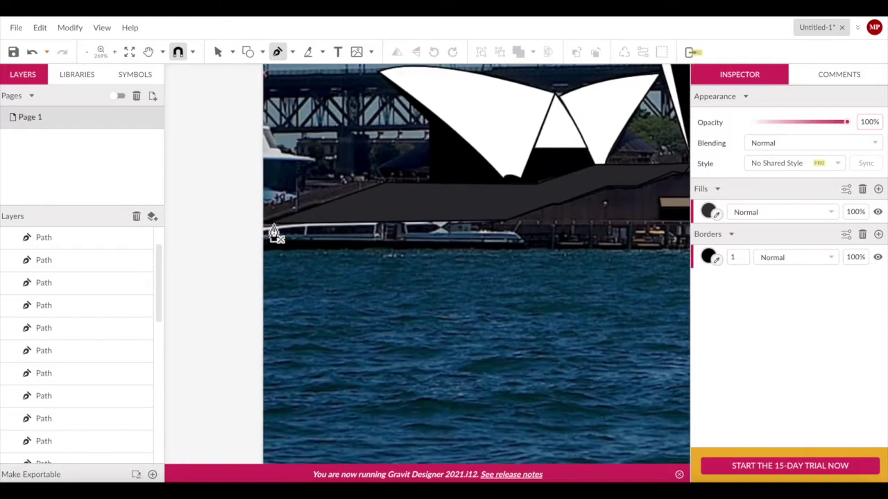
# - Trace a closed podium base outline from the waterline up along the podium top
pyautogui.click(274, 230)
pyautogui.click(274, 254)
pyautogui.hscroll(2, 275, 255)
pyautogui.hscroll(4, 323, 242)
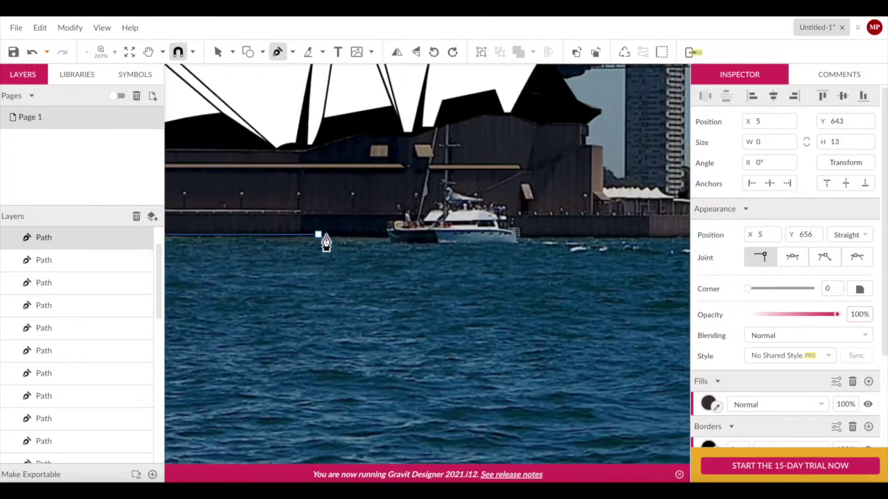
pyautogui.hscroll(4, 501, 251)
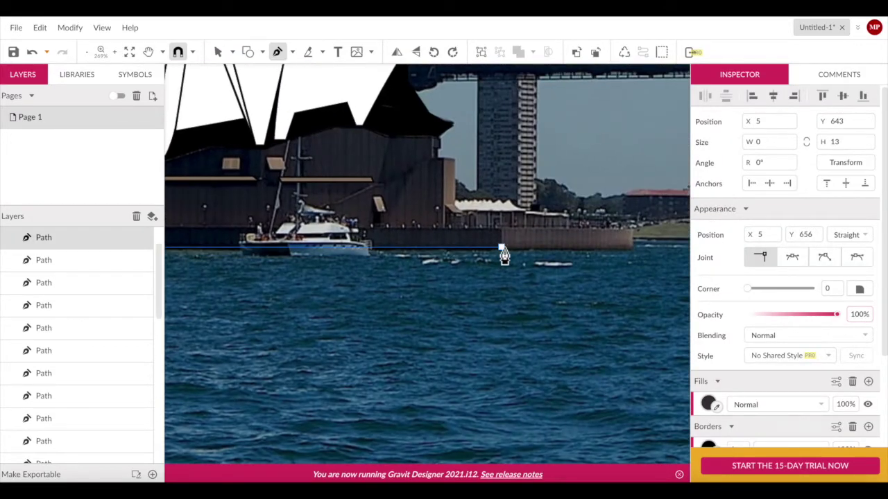
pyautogui.click(456, 159)
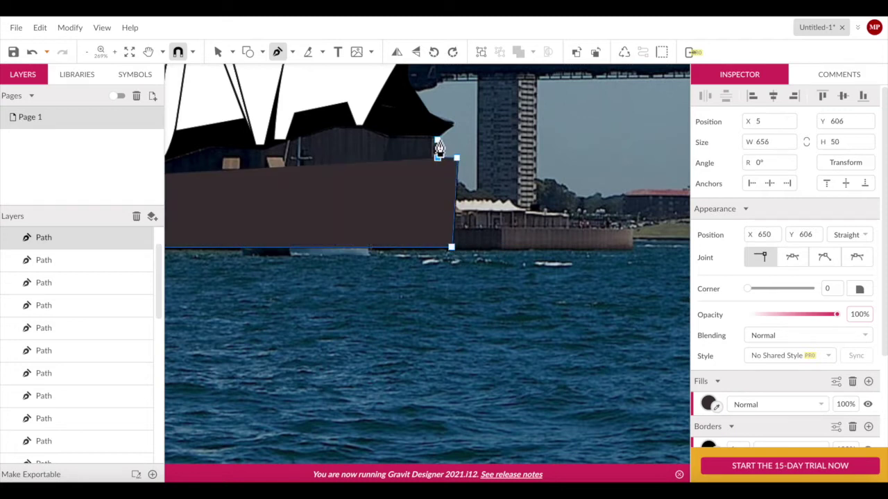
pyautogui.click(437, 135)
pyautogui.click(355, 119)
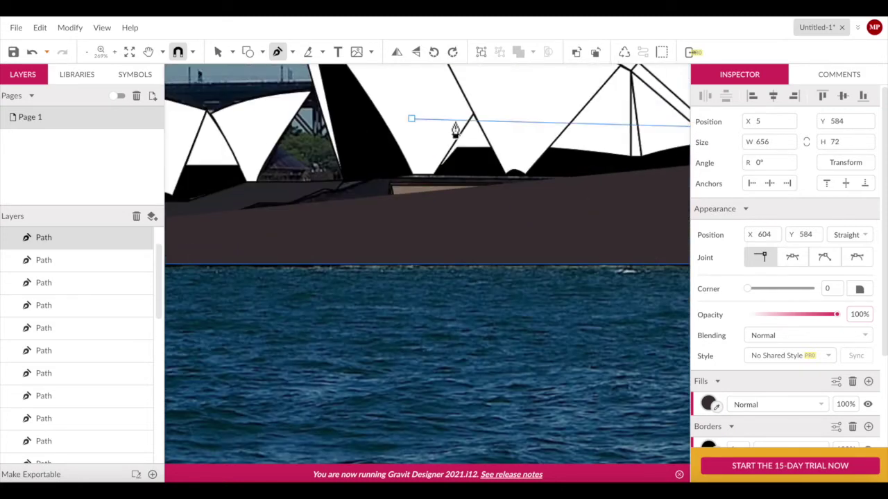
pyautogui.click(226, 236)
pyautogui.hscroll(-3, 228, 240)
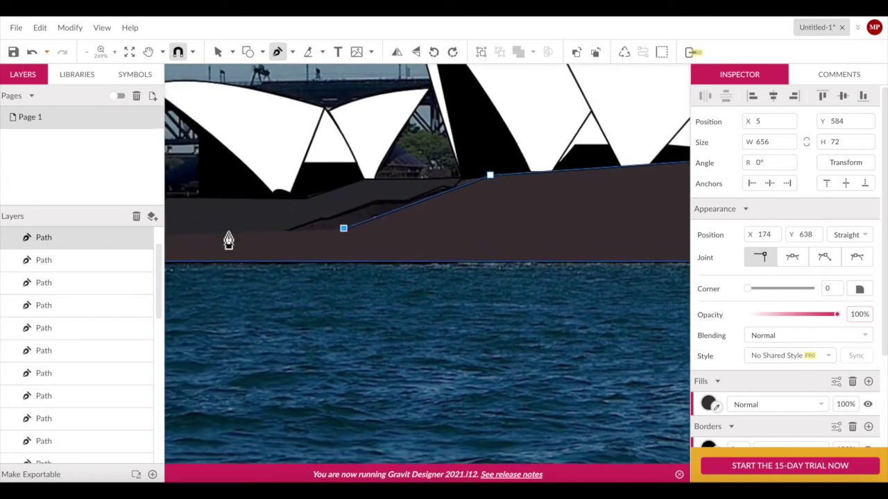
pyautogui.hscroll(-3, 470, 221)
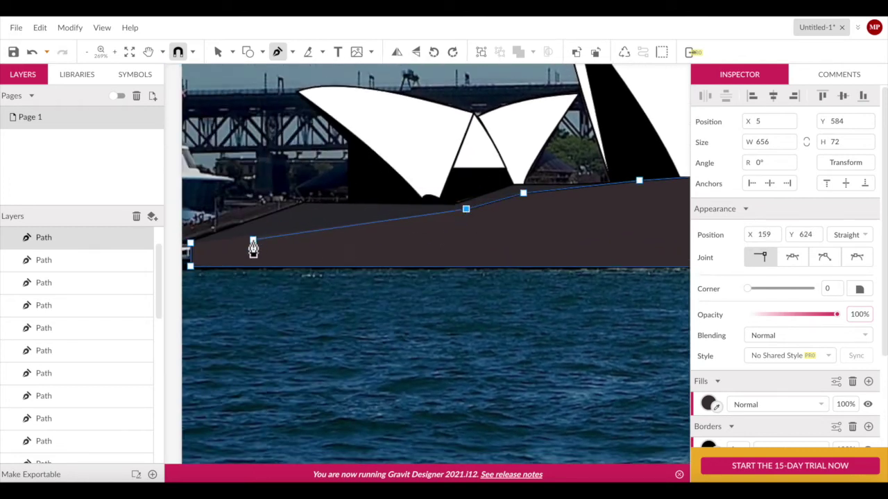
pyautogui.click(239, 256)
pyautogui.scroll(-4, 335, 261)
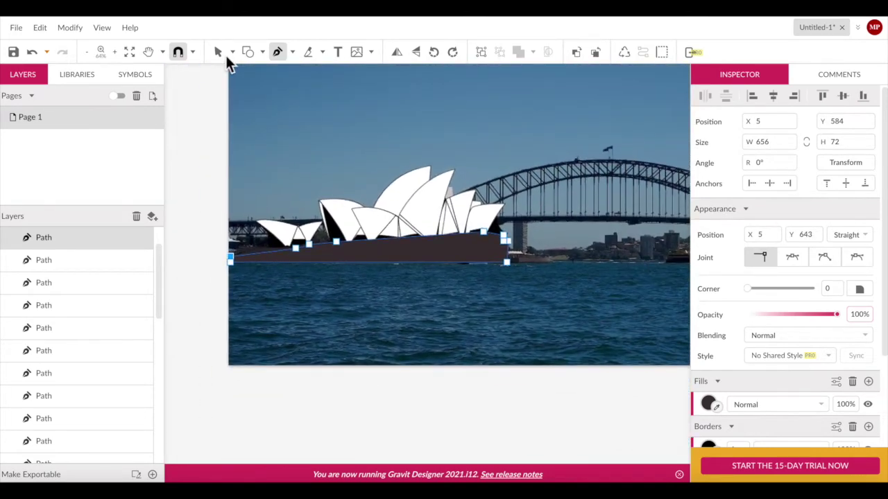
# - Send the base to the back, sample a dark building fill, and align it under the sails
pyautogui.click(218, 52)
pyautogui.scroll(3, 407, 253)
pyautogui.rightClick(406, 254)
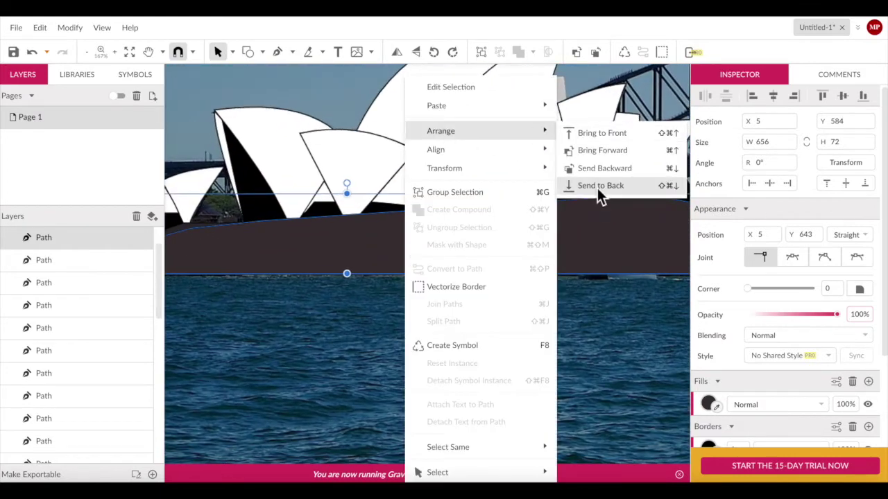
pyautogui.click(600, 185)
pyautogui.moveTo(413, 256); pyautogui.dragTo(414, 334)
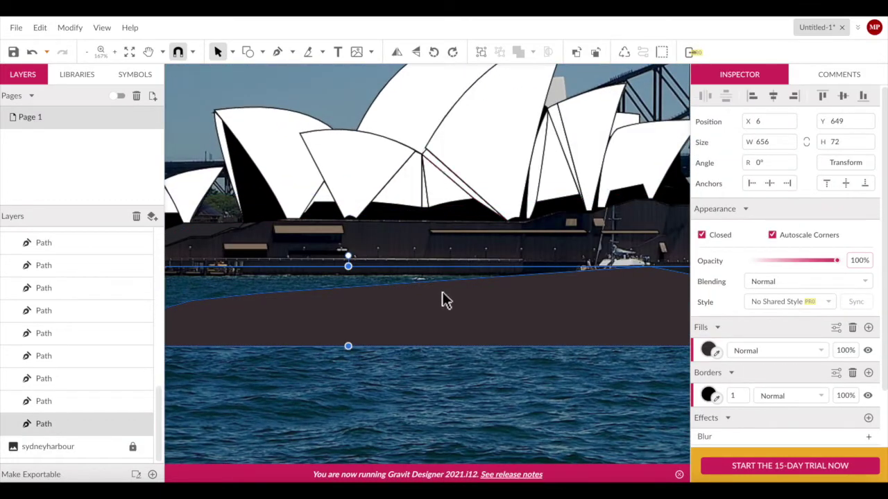
pyautogui.click(716, 354)
pyautogui.click(409, 231)
pyautogui.moveTo(430, 315); pyautogui.dragTo(423, 242)
pyautogui.scroll(-3, 423, 241)
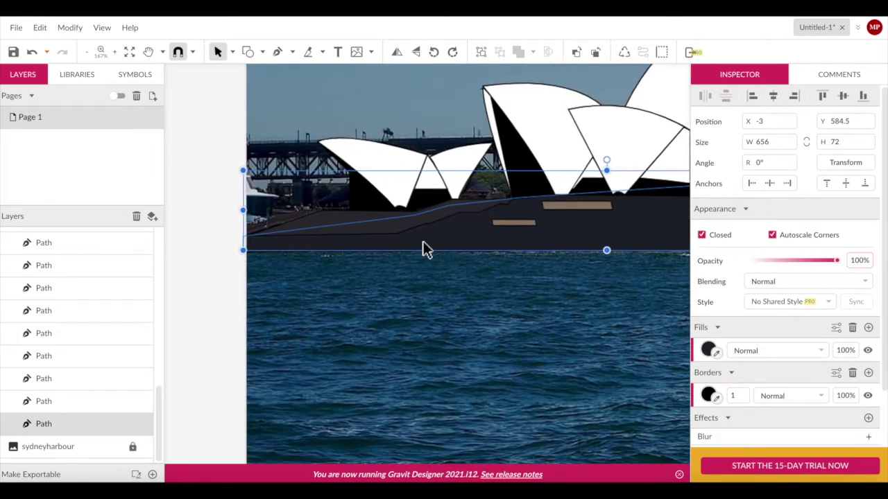
pyautogui.hscroll(2, 444, 240)
pyautogui.moveTo(499, 234); pyautogui.dragTo(505, 236)
# - Hide the harbour photo and change the dark base's fill to a slightly different shade
pyautogui.click(509, 289)
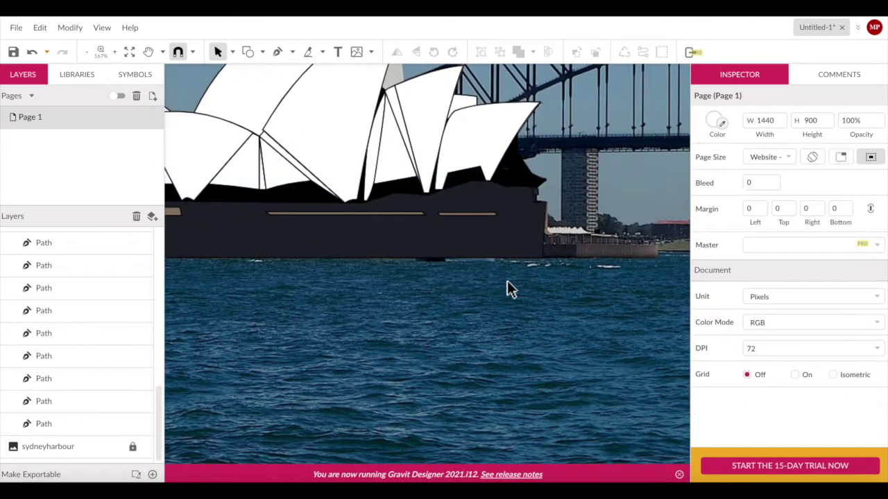
pyautogui.scroll(-3, 509, 290)
pyautogui.scroll(3, 26, 244)
pyautogui.click(5, 260)
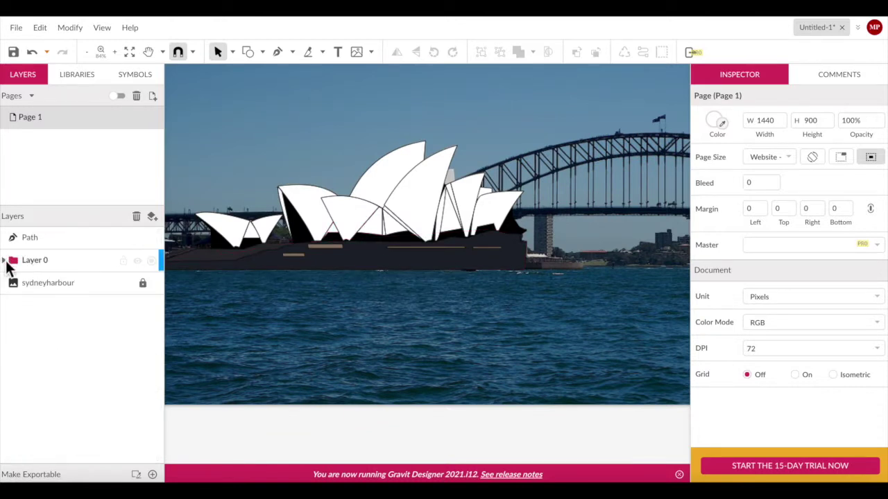
pyautogui.click(156, 283)
pyautogui.scroll(-1, 387, 290)
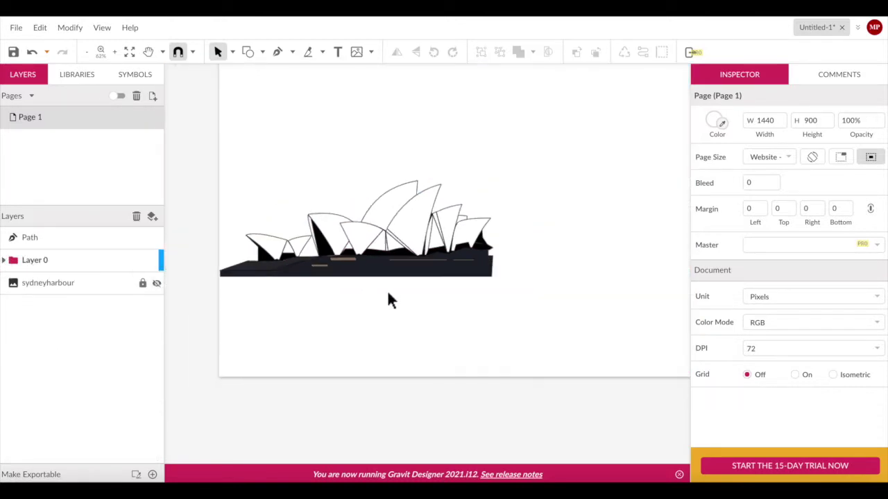
pyautogui.scroll(2, 385, 295)
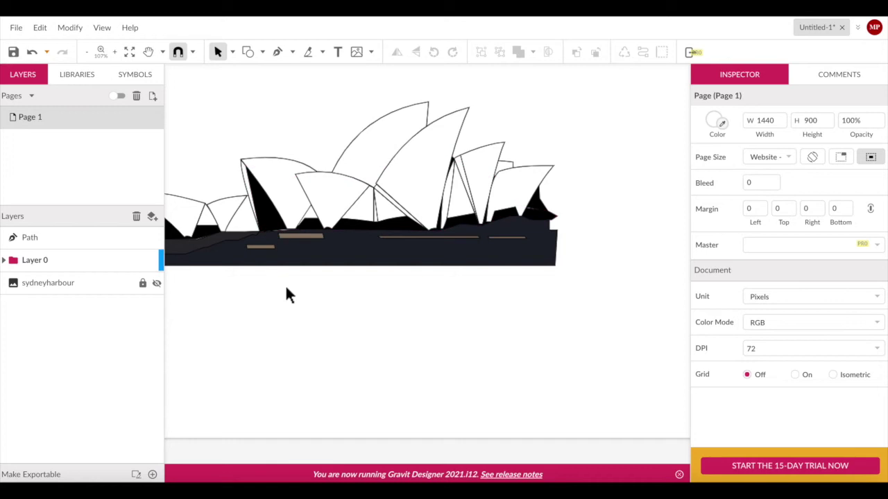
pyautogui.click(329, 255)
pyautogui.click(709, 351)
pyautogui.click(405, 264)
pyautogui.click(709, 351)
pyautogui.click(749, 201)
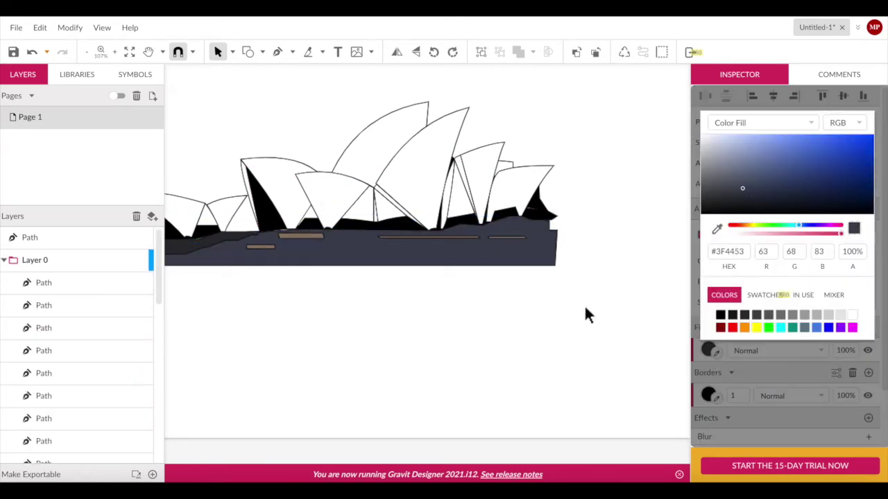
pyautogui.click(584, 305)
# - Inspect the small window strip, then show the harbour photo again
pyautogui.scroll(-1, 412, 309)
pyautogui.scroll(-2, 411, 310)
pyautogui.click(374, 274)
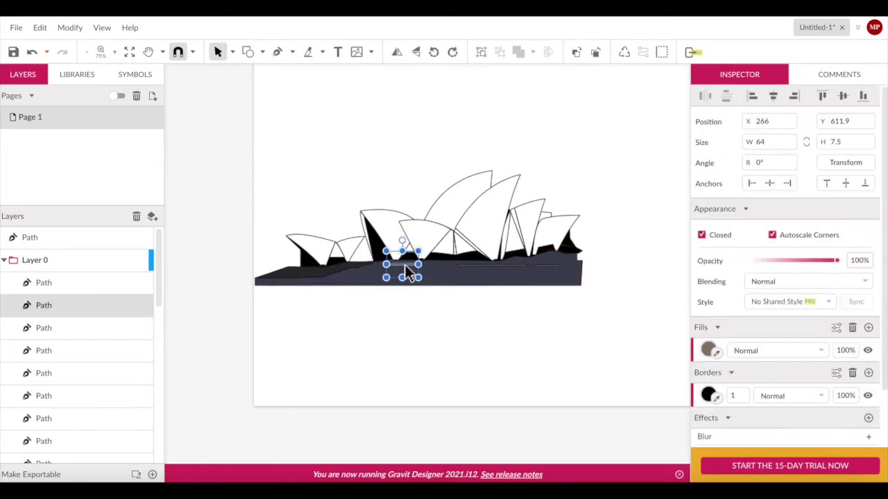
pyautogui.click(393, 293)
pyautogui.scroll(8, 392, 294)
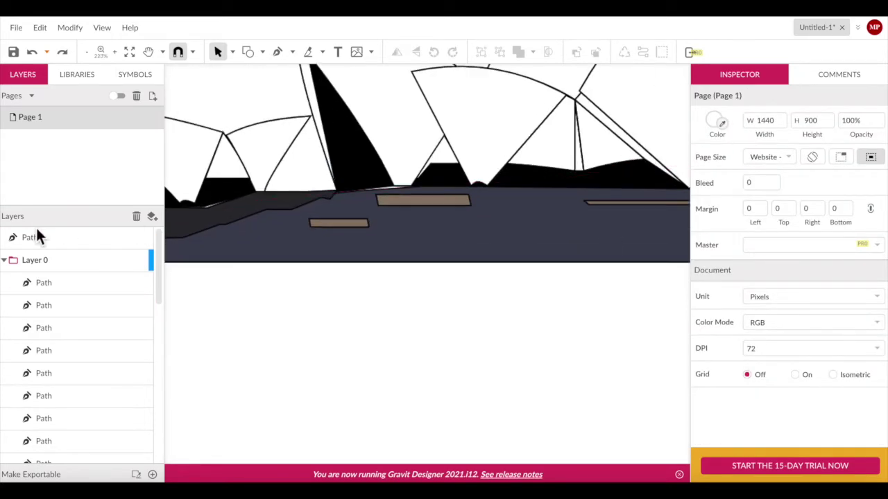
pyautogui.click(4, 260)
pyautogui.click(157, 283)
pyautogui.scroll(-6, 329, 277)
pyautogui.scroll(-1, 329, 278)
# - Send the building base path behind everything
pyautogui.click(355, 262)
pyautogui.scroll(-3, 122, 341)
pyautogui.click(301, 310)
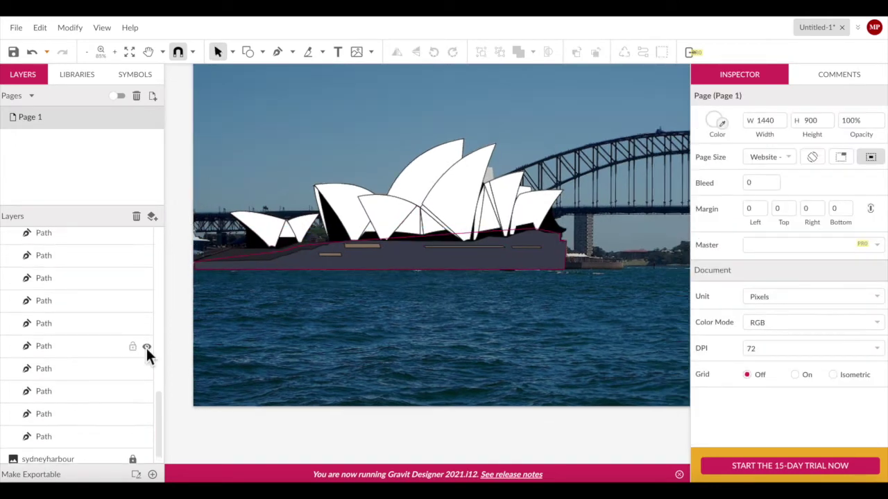
pyautogui.rightClick(419, 267)
pyautogui.click(615, 189)
pyautogui.click(444, 298)
pyautogui.scroll(3, 447, 299)
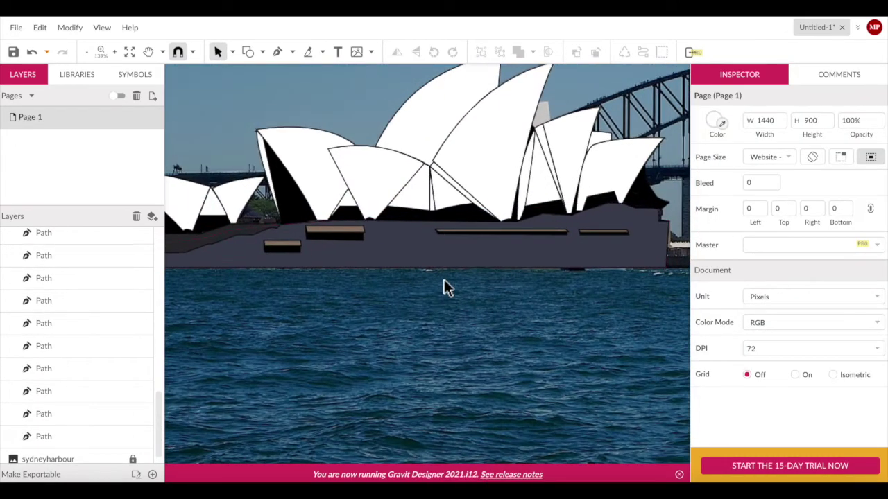
# - Darken the bottom hull shape's fill colour
pyautogui.click(444, 257)
pyautogui.click(708, 351)
pyautogui.click(745, 199)
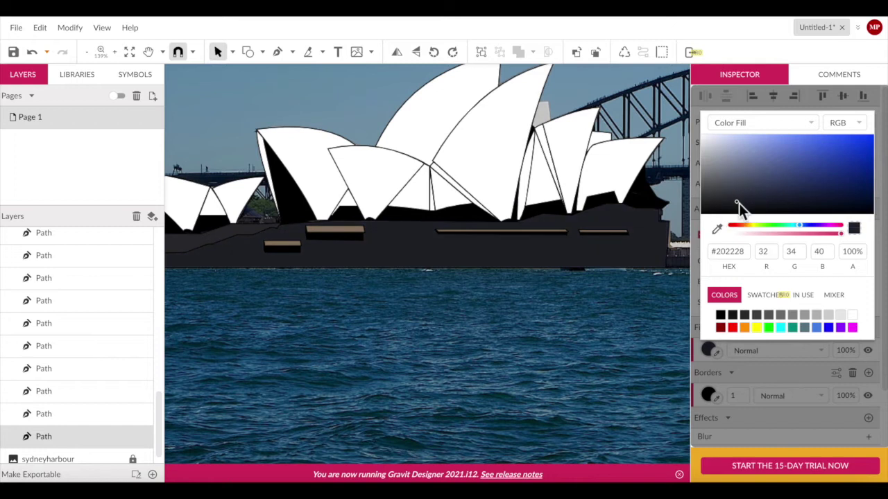
pyautogui.click(582, 296)
pyautogui.hscroll(3, 582, 296)
pyautogui.click(444, 239)
# - Add a low extension at the pier's right end and combine it with the base as a compound shape
pyautogui.click(278, 52)
pyautogui.click(560, 254)
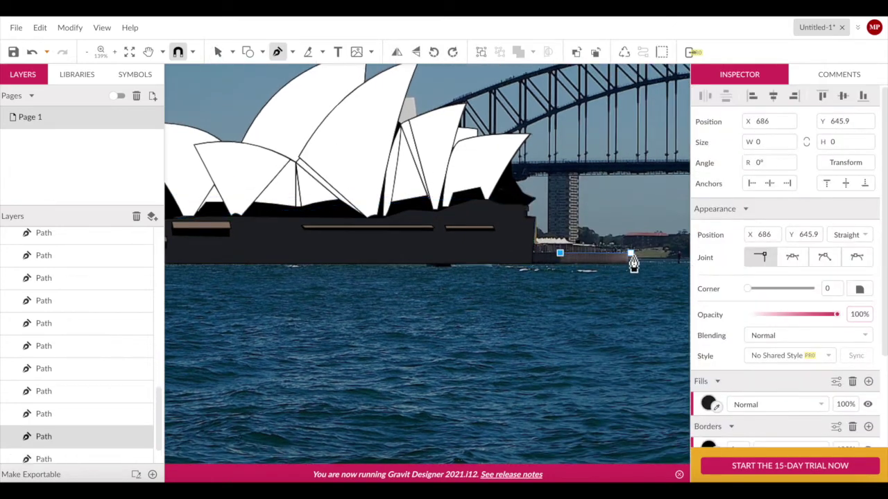
pyautogui.press('Escape')
pyautogui.keyDown('shift'); pyautogui.click(495, 260); pyautogui.keyUp('shift')
pyautogui.click(518, 53)
pyautogui.rightClick(467, 255)
pyautogui.press('Escape')
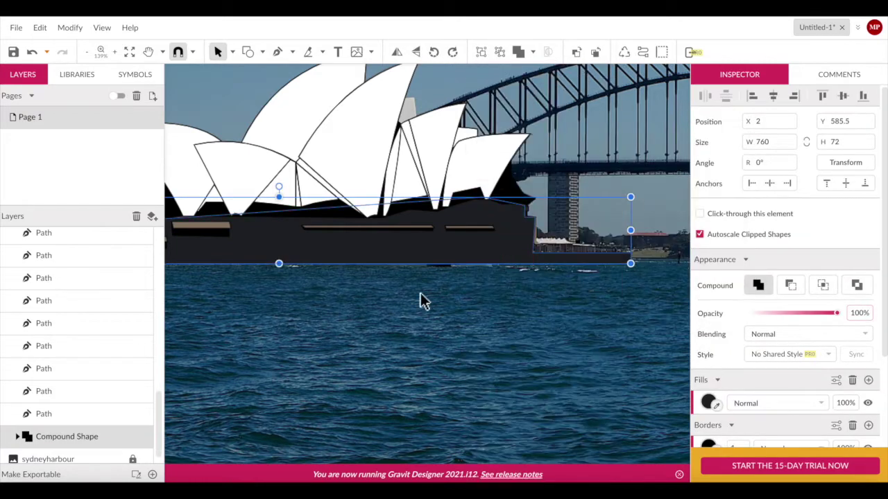
pyautogui.click(419, 292)
pyautogui.hotkey('ctrl', '0')
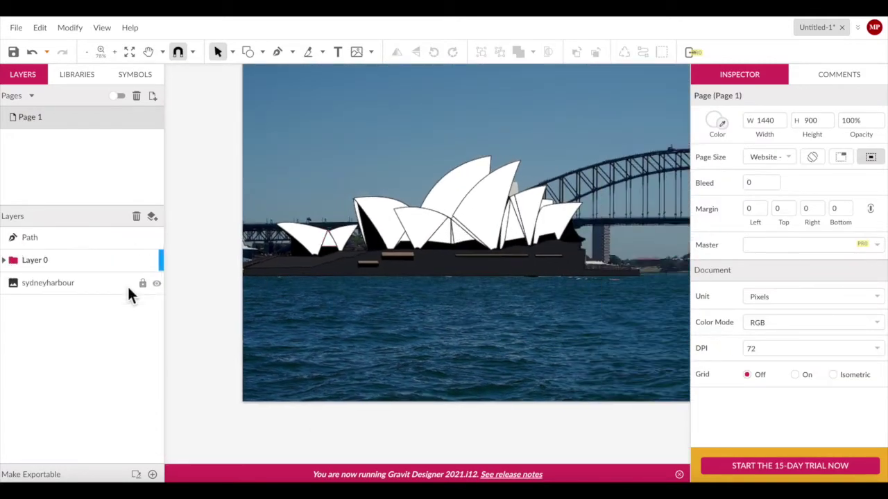
# - Hide the harbour background photo layer
pyautogui.click(157, 283)
pyautogui.scroll(-3, 347, 274)
pyautogui.scroll(2, 276, 136)
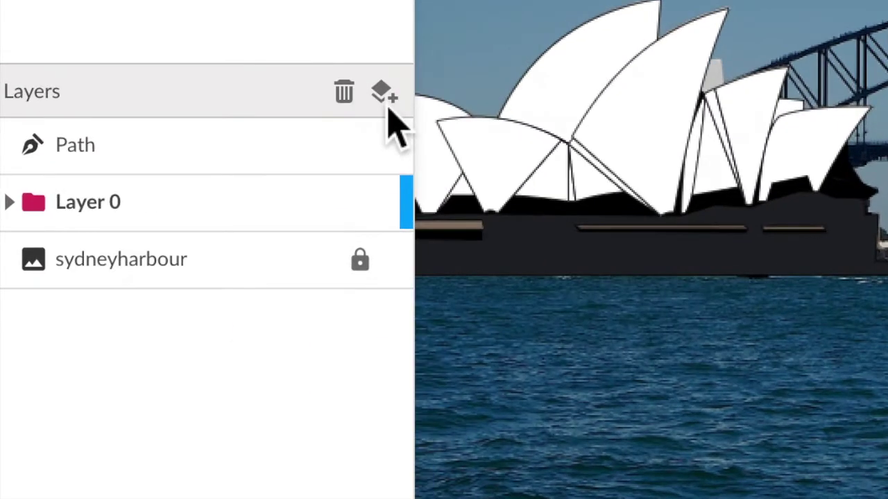
# - Add a second layer and name Layer 0 'Opera House' and Layer 1 'Harbour Bridge'
pyautogui.click(386, 98)
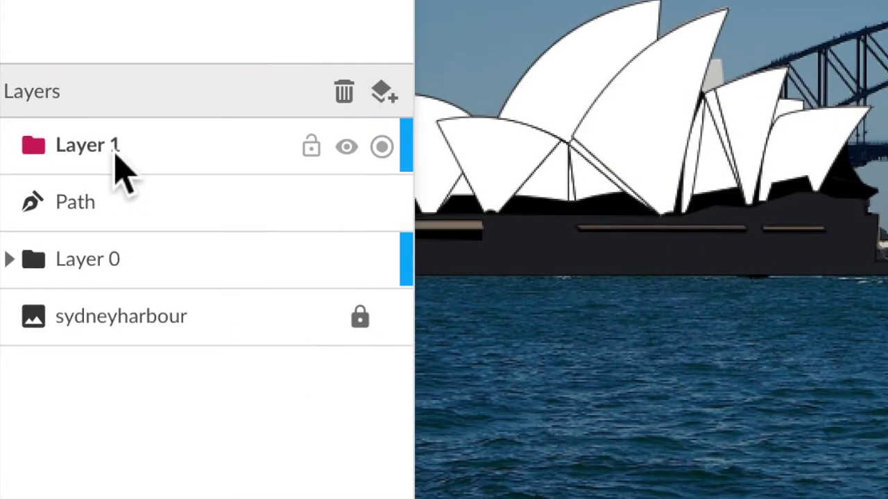
pyautogui.click(29, 276)
pyautogui.doubleClick(91, 258)
pyautogui.write('Opera')
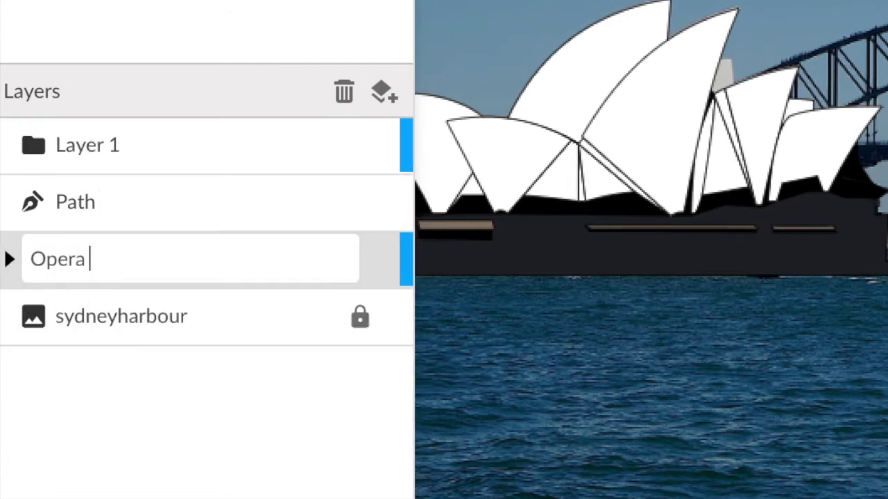
pyautogui.write(' House')
pyautogui.press('Return')
pyautogui.doubleClick(104, 145)
pyautogui.write('Harbour Bridge')
pyautogui.press('Return')
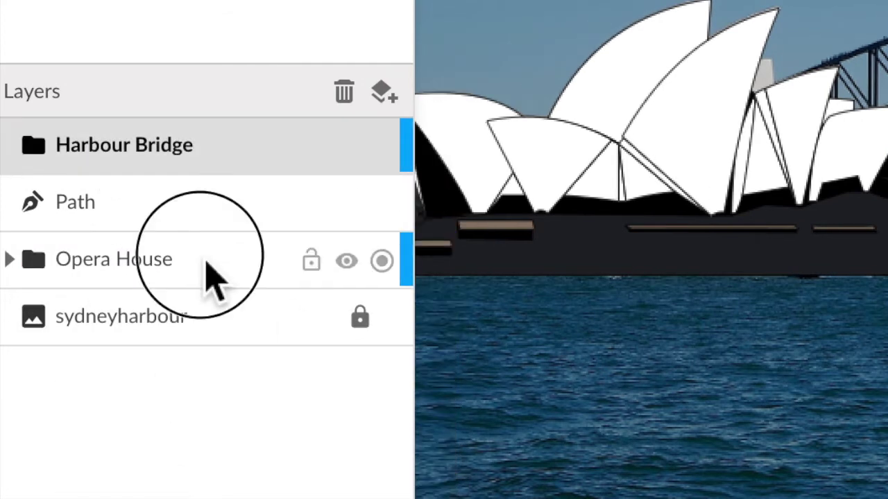
# - Move Opera House to the top of the layers and set Harbour Bridge opacity to 75%
pyautogui.moveTo(211, 278); pyautogui.dragTo(209, 135)
pyautogui.click(221, 220)
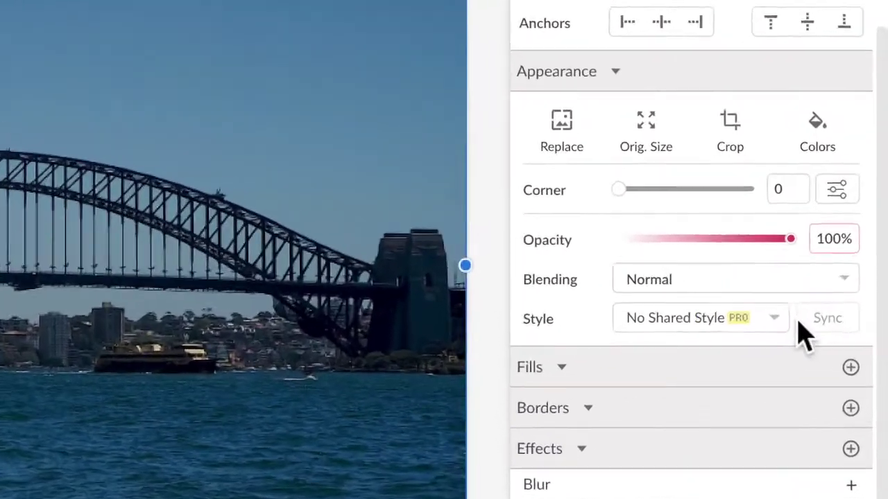
pyautogui.moveTo(790, 238); pyautogui.dragTo(739, 238)
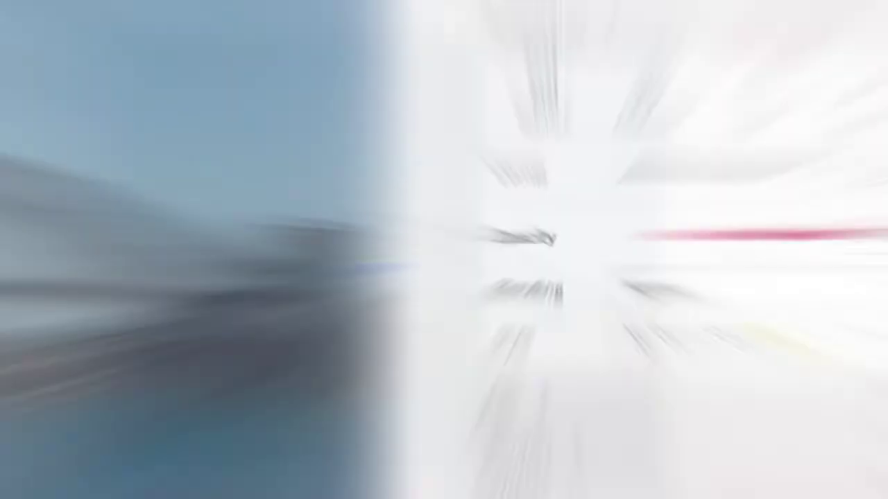
# - Trace a curved outline along the bridge arch from the right side over the top to the left end
pyautogui.click(594, 281)
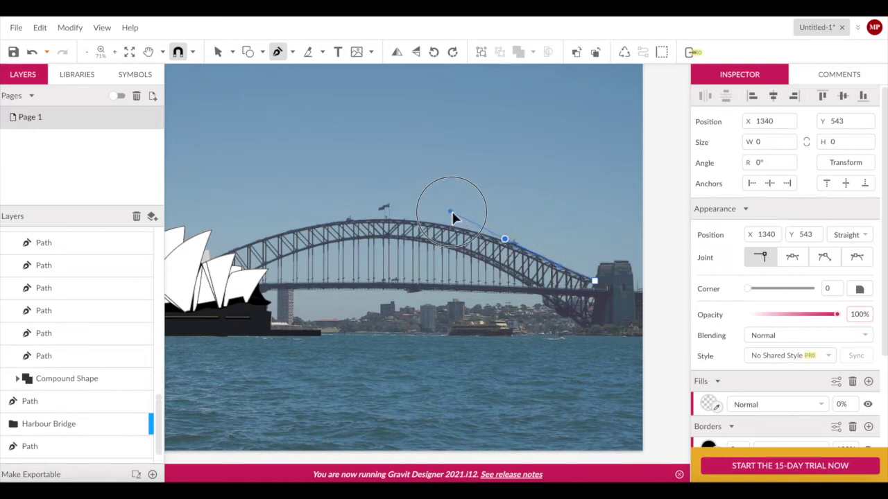
pyautogui.moveTo(451, 215); pyautogui.dragTo(450, 213)
pyautogui.click(388, 218)
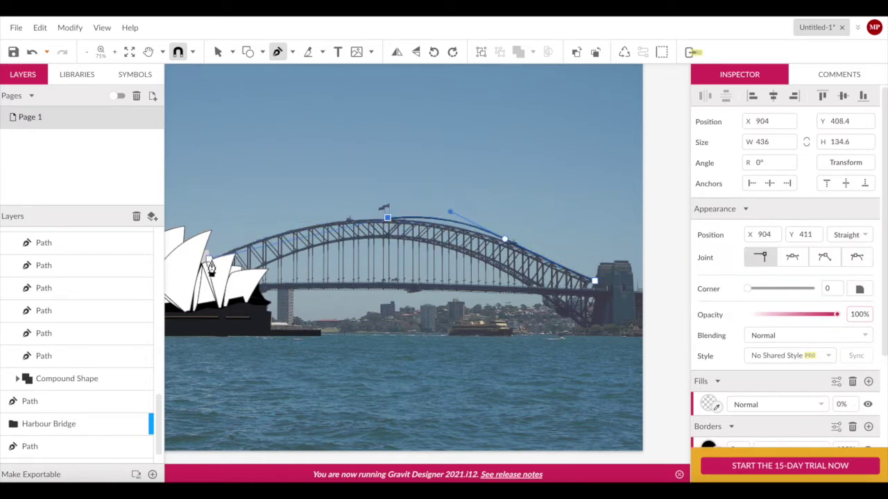
pyautogui.hotkey('ctrl', 'z')
pyautogui.moveTo(351, 215); pyautogui.dragTo(347, 207)
pyautogui.moveTo(201, 262); pyautogui.dragTo(215, 288)
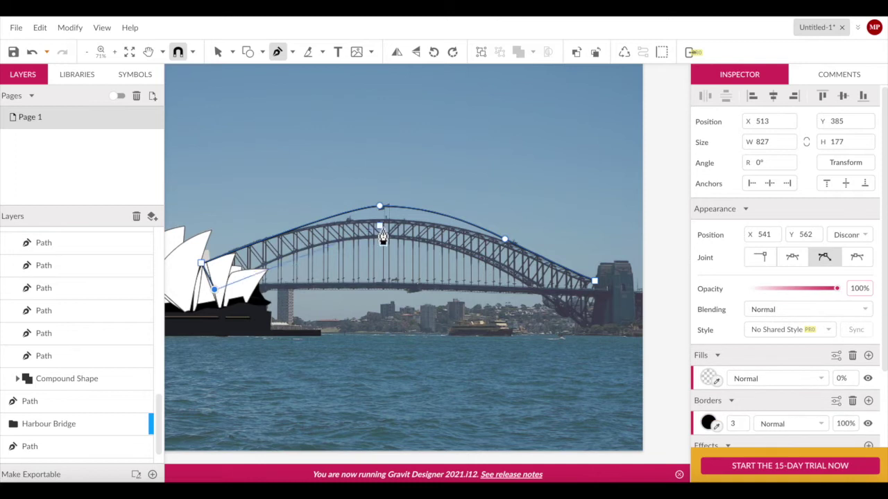
pyautogui.click(547, 290)
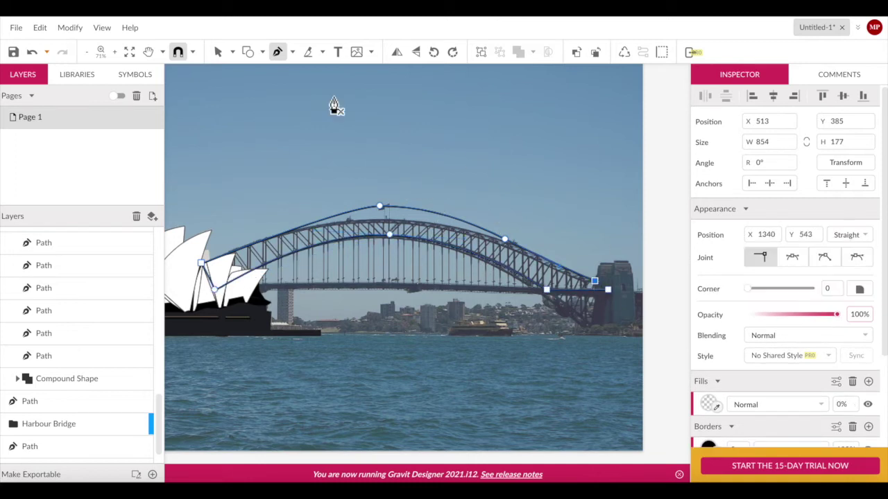
# - Switch to anchor-point selection, adjust the arch outline's curve, then deselect the path
pyautogui.click(233, 52)
pyautogui.click(257, 91)
pyautogui.click(505, 253)
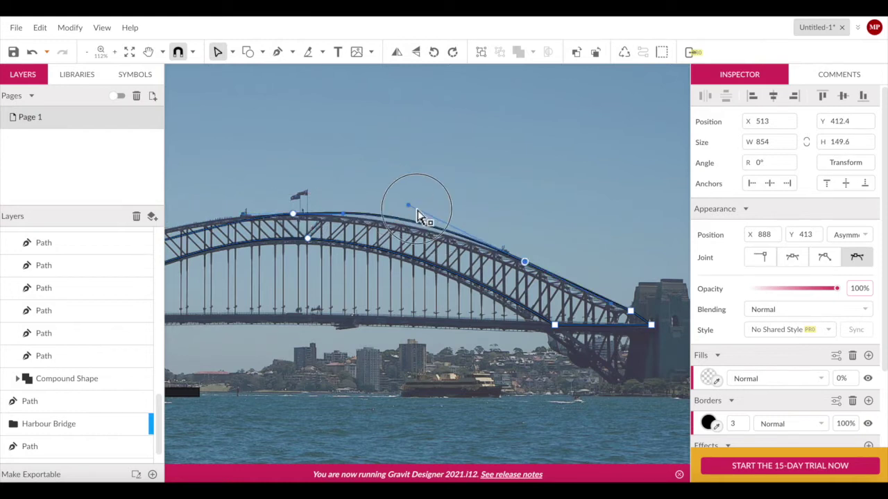
pyautogui.hscroll(-5, 494, 199)
pyautogui.moveTo(311, 209); pyautogui.dragTo(317, 199)
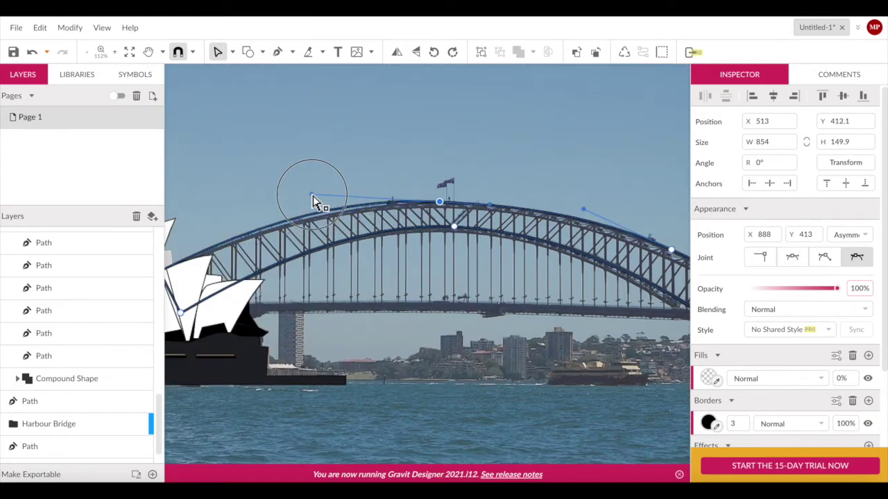
pyautogui.click(477, 297)
pyautogui.hscroll(5, 494, 282)
pyautogui.scroll(-3, 494, 282)
pyautogui.click(629, 231)
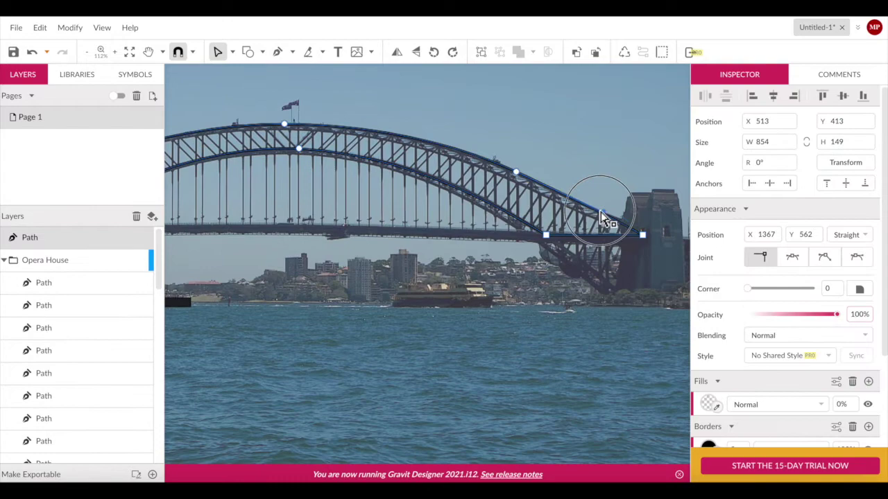
pyautogui.click(626, 178)
# - Thicken the selected bridge path's border from 3 to 17
pyautogui.scroll(-2, 521, 289)
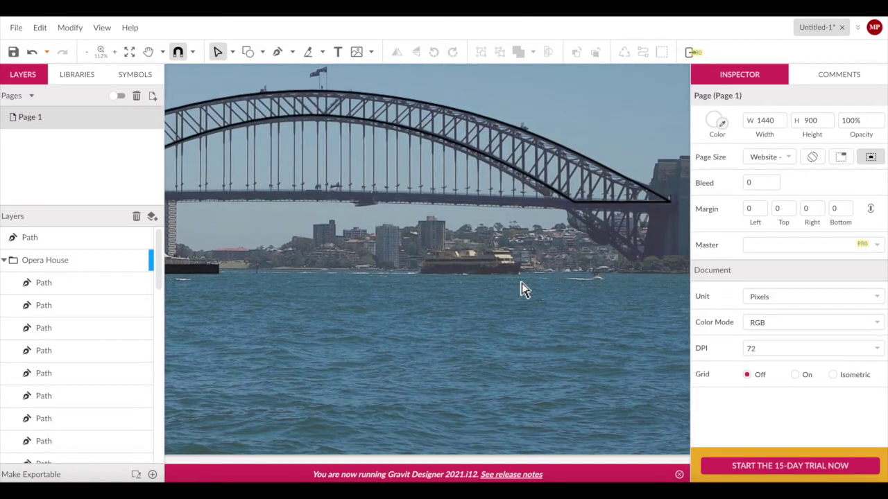
pyautogui.hscroll(1, 533, 290)
pyautogui.click(670, 246)
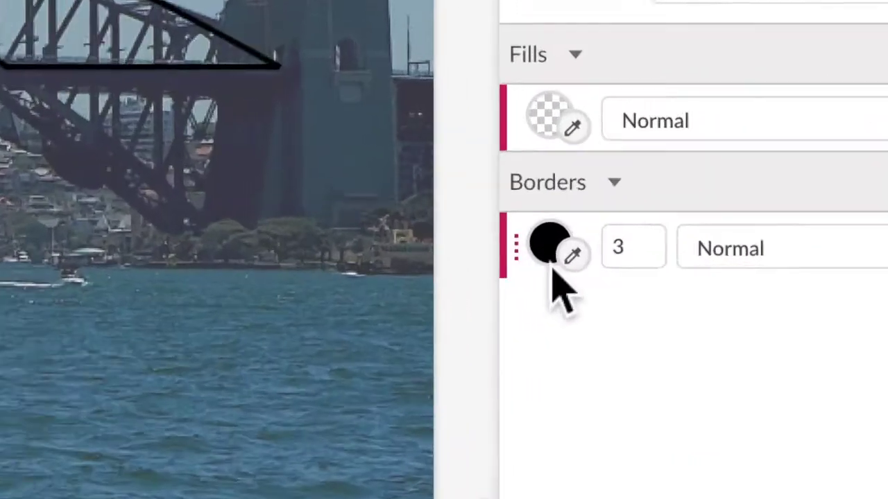
pyautogui.click(740, 262)
pyautogui.moveTo(632, 263)
pyautogui.mouseDown()
pyautogui.moveTo(638, 234)
pyautogui.moveTo(644, 238)
pyautogui.mouseUp()
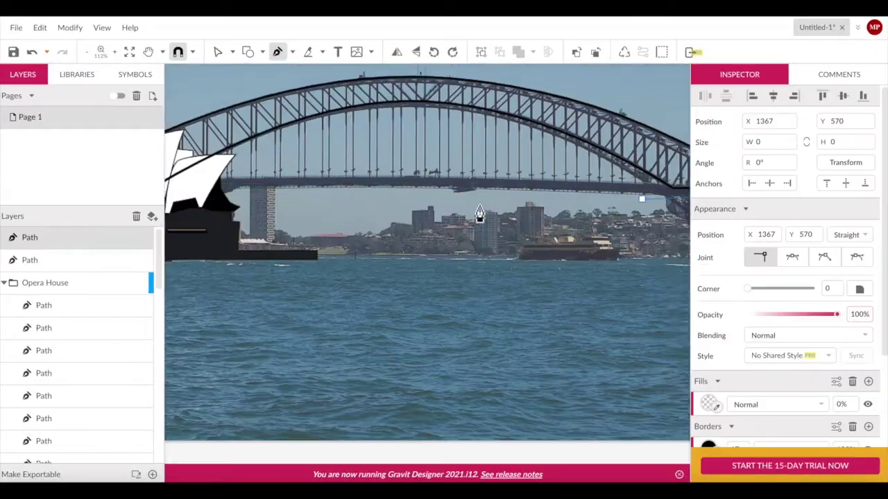
# - End the deck line at the Opera House, set its border to 14, and bend it downward
pyautogui.hscroll(-1, 416, 209)
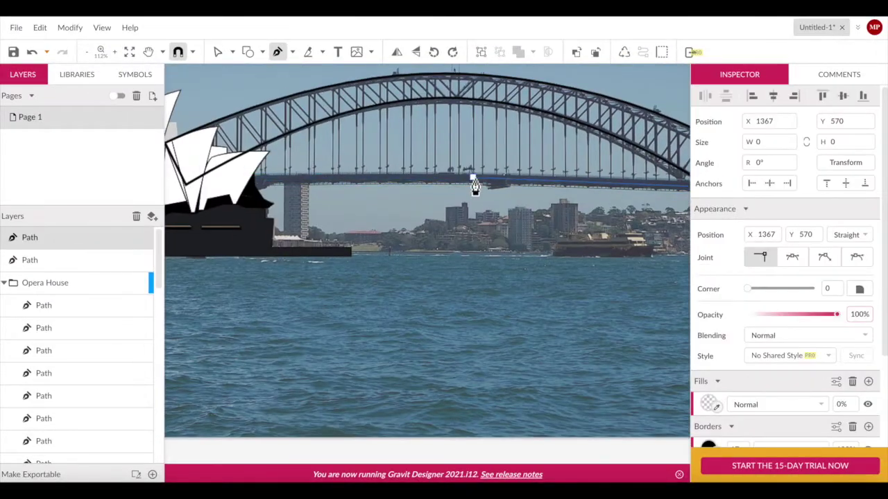
pyautogui.hscroll(-1, 414, 185)
pyautogui.click(248, 178)
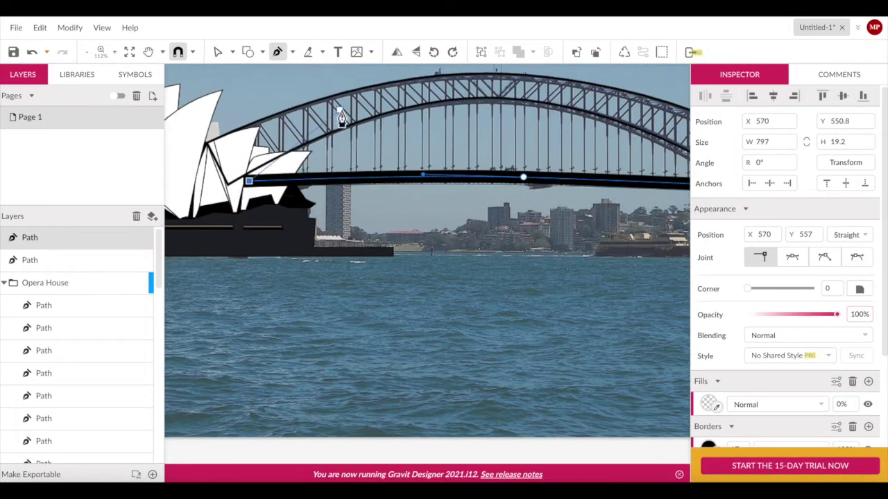
pyautogui.press('Escape')
pyautogui.scroll(1, 341, 119)
pyautogui.hscroll(5, 425, 289)
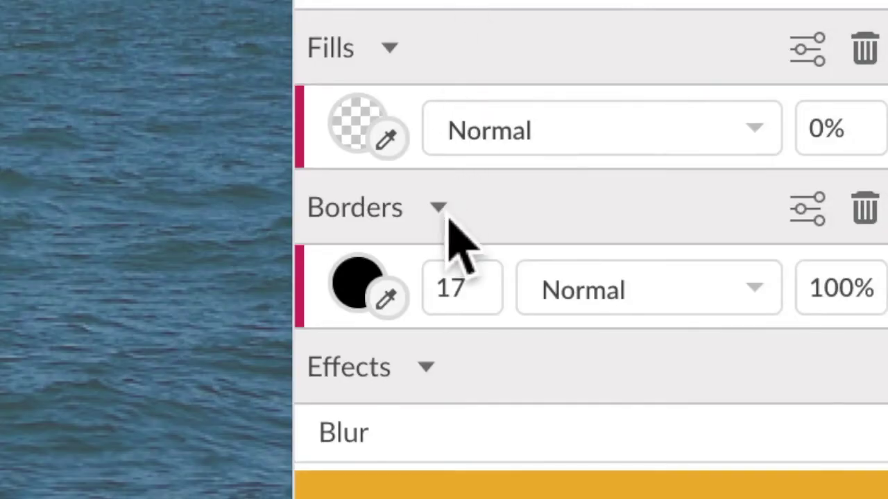
pyautogui.moveTo(484, 309); pyautogui.dragTo(486, 313)
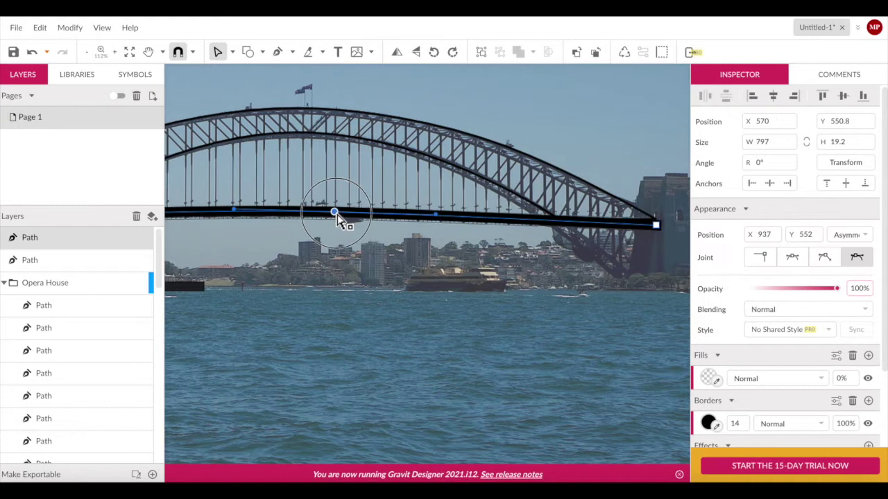
pyautogui.moveTo(337, 214); pyautogui.dragTo(353, 271)
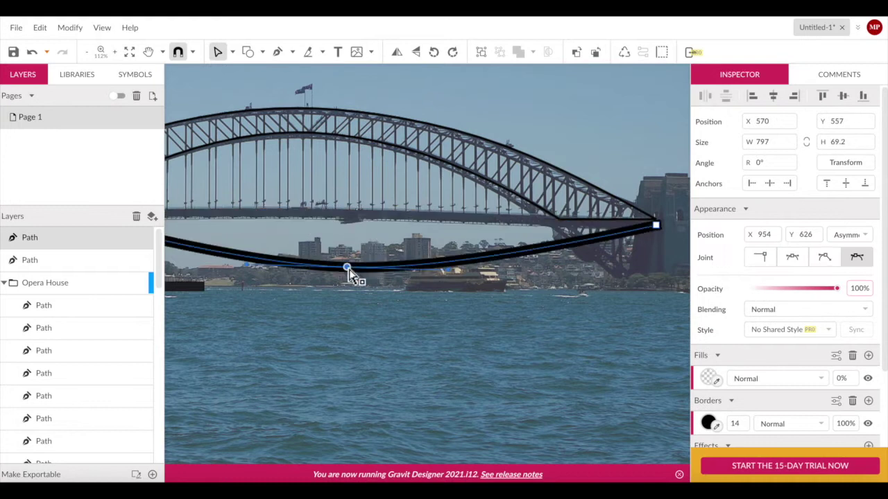
pyautogui.scroll(2, 444, 181)
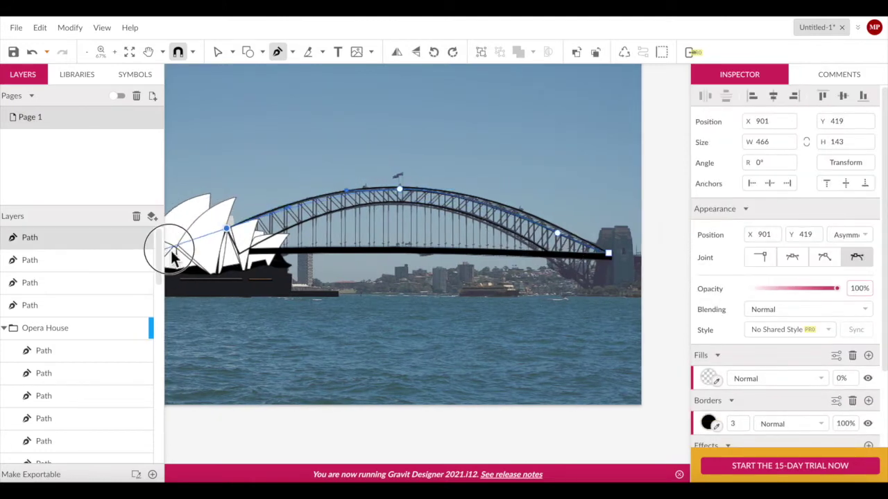
pyautogui.hscroll(-3, 201, 262)
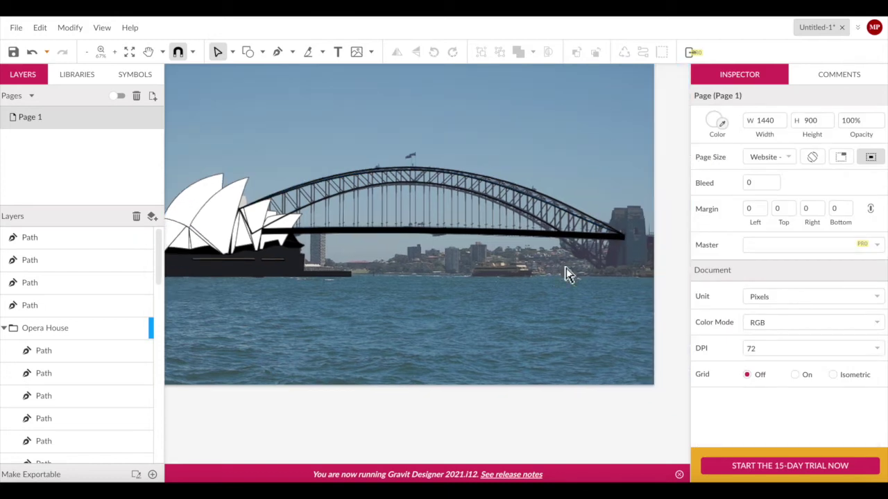
# - Clear away the stray and leftover paths near the right pylon
pyautogui.click(609, 268)
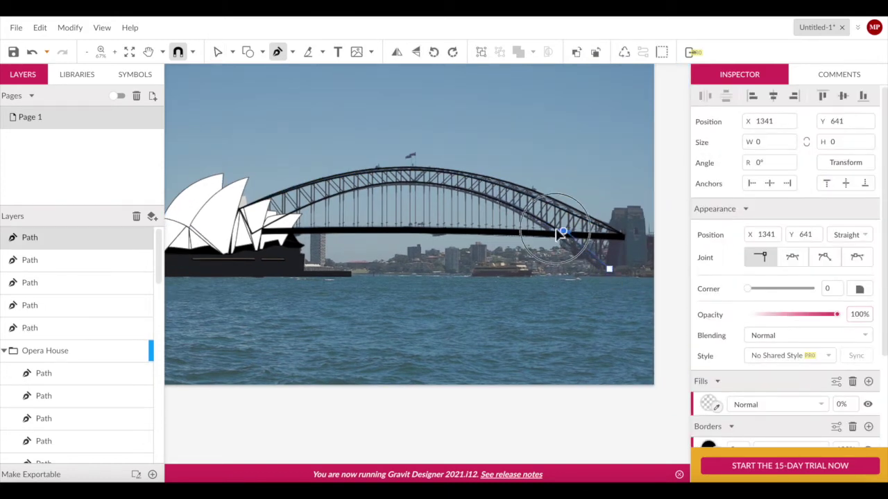
pyautogui.click(504, 197)
pyautogui.press('Escape')
pyautogui.click(610, 264)
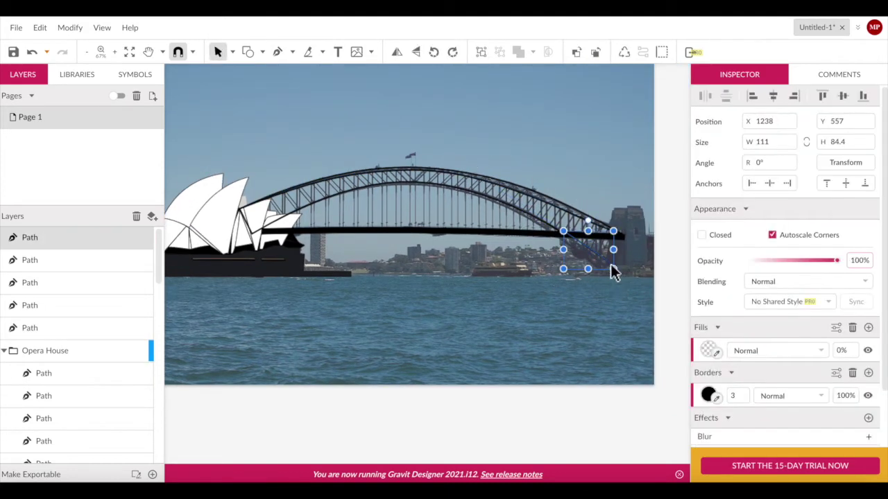
pyautogui.press('Delete')
pyautogui.press('p')
pyautogui.click(613, 273)
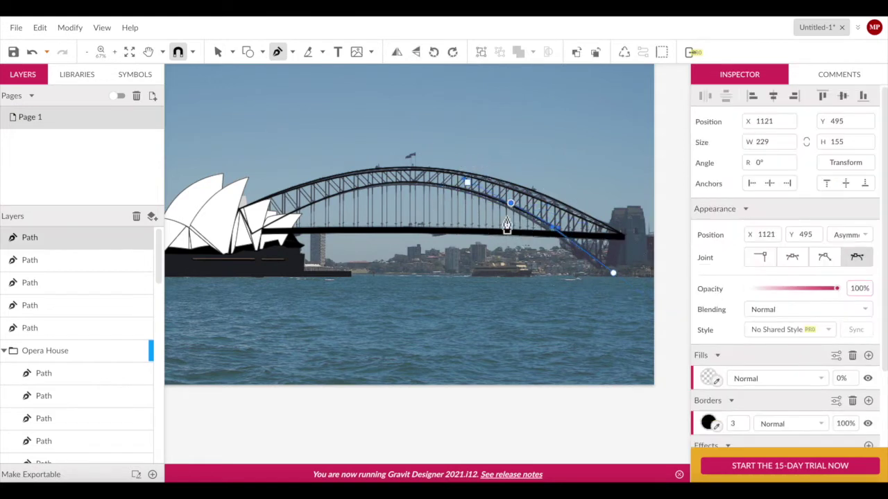
pyautogui.press('Escape')
pyautogui.click(544, 229)
pyautogui.press('Delete')
pyautogui.click(532, 228)
pyautogui.press('Delete')
# - Draw a curved arch path from the right pylon to near the Opera House
pyautogui.press('p')
pyautogui.click(618, 271)
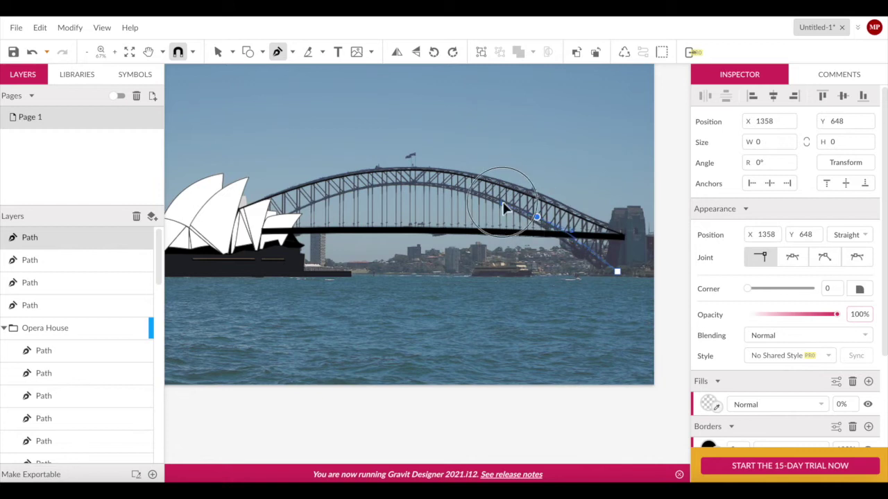
pyautogui.moveTo(537, 217); pyautogui.dragTo(504, 208)
pyautogui.click(415, 182)
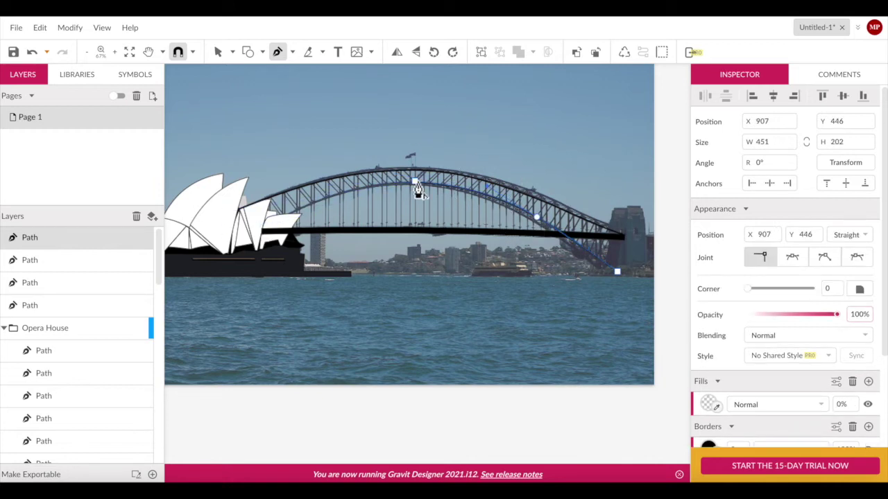
pyautogui.hotkey('ctrl', 'z')
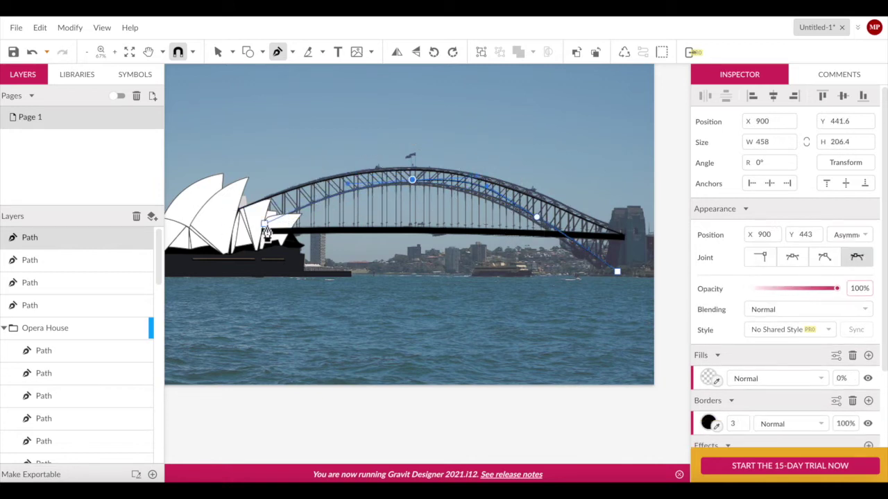
pyautogui.click(266, 231)
pyautogui.press('Escape')
# - Reshape the arch path, moving an anchor onto the lower chord and adjusting its top
pyautogui.click(503, 203)
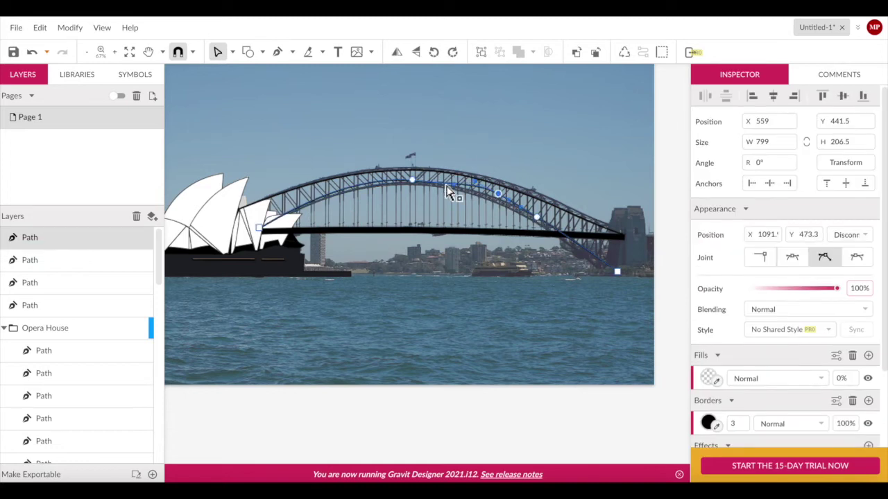
pyautogui.scroll(2, 419, 193)
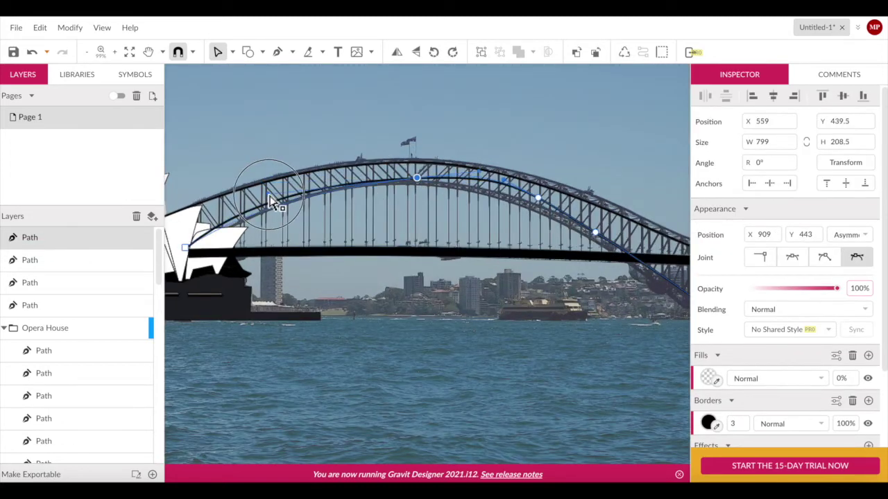
pyautogui.moveTo(538, 199); pyautogui.dragTo(548, 216)
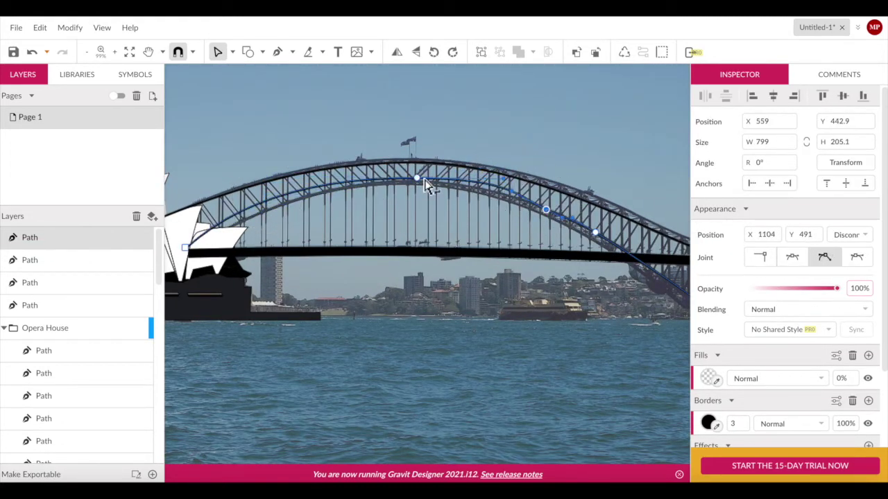
pyautogui.moveTo(427, 186); pyautogui.dragTo(466, 179)
pyautogui.click(292, 52)
pyautogui.click(548, 217)
pyautogui.scroll(4, 560, 237)
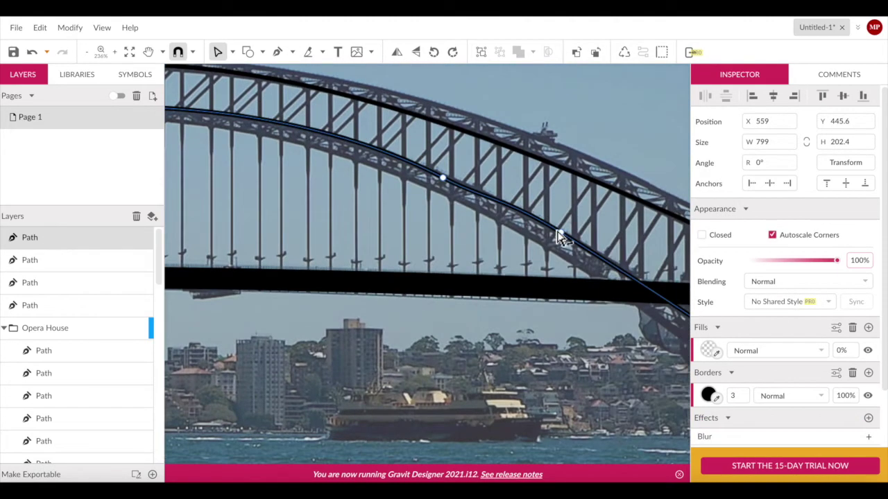
pyautogui.click(560, 237)
pyautogui.scroll(-3, 548, 230)
pyautogui.moveTo(378, 146)
pyautogui.mouseDown()
pyautogui.moveTo(497, 240)
pyautogui.moveTo(440, 201)
pyautogui.mouseUp()
pyautogui.hotkey('ctrl', 'z')
pyautogui.scroll(3, 489, 222)
pyautogui.click(488, 220)
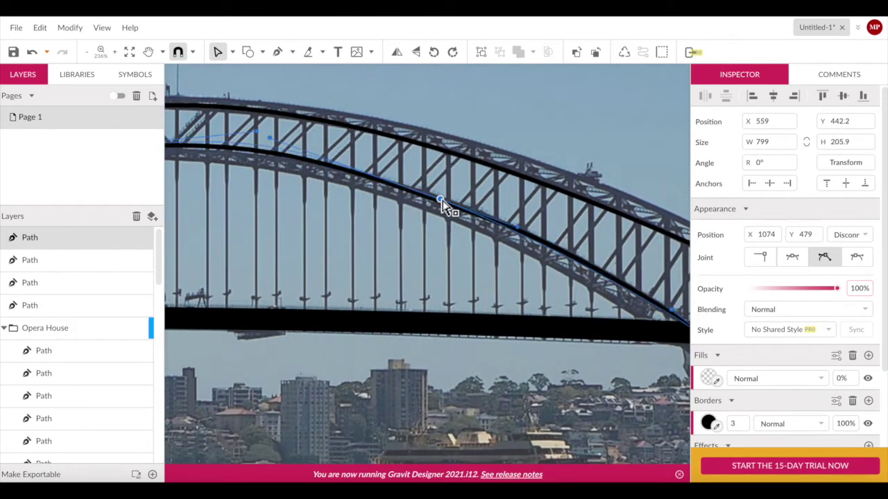
pyautogui.scroll(2, 358, 173)
pyautogui.press('Escape')
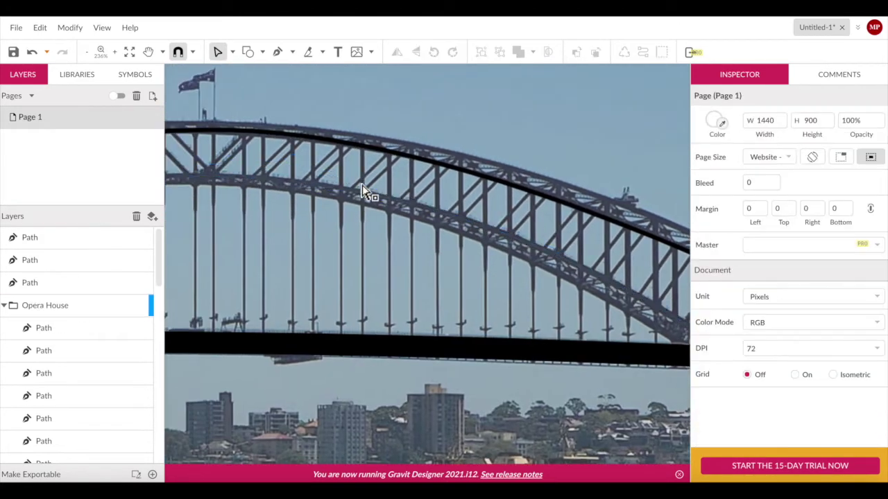
# - Draw a new path from the lower right pylon to the Opera House end
pyautogui.hotkey('ctrl', '0')
pyautogui.click(278, 52)
pyautogui.click(591, 312)
pyautogui.hotkey('ctrl', '-')
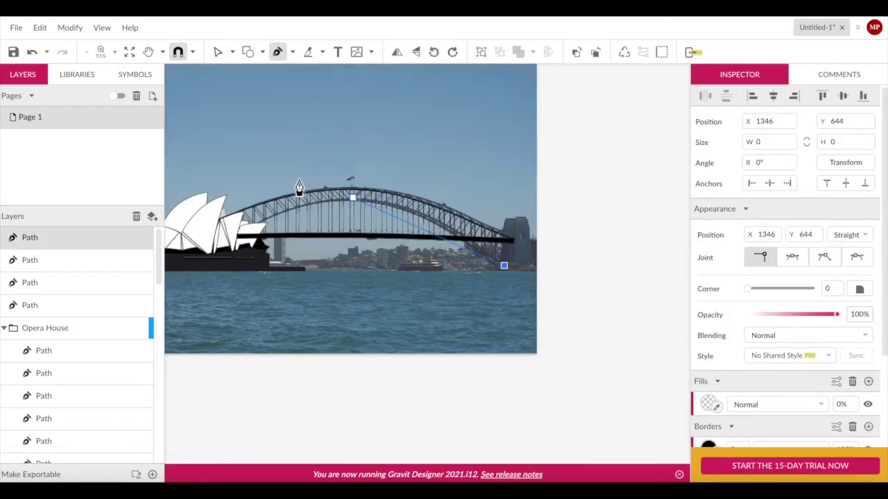
pyautogui.scroll(3, 258, 249)
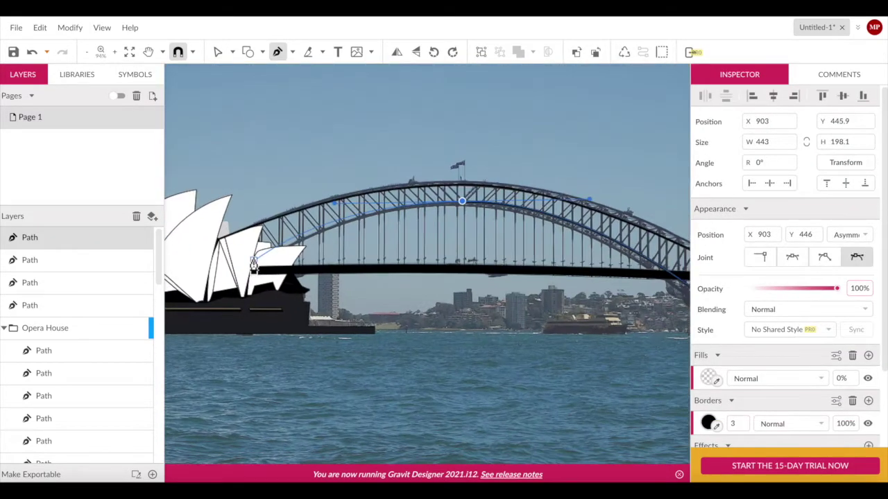
pyautogui.click(242, 275)
pyautogui.press('Escape')
# - Draw the upper arch curve from the right pylon base to the Opera House sail, then deselect
pyautogui.scroll(-2, 499, 248)
pyautogui.hscroll(4, 499, 248)
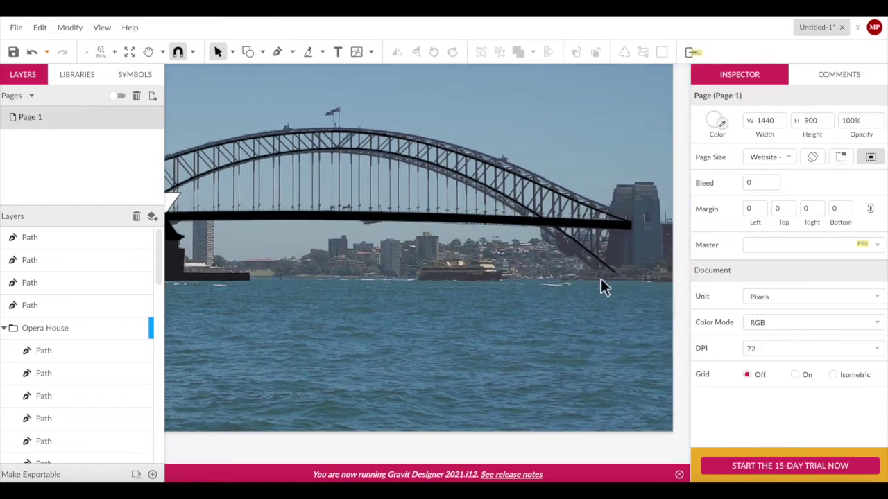
pyautogui.click(602, 271)
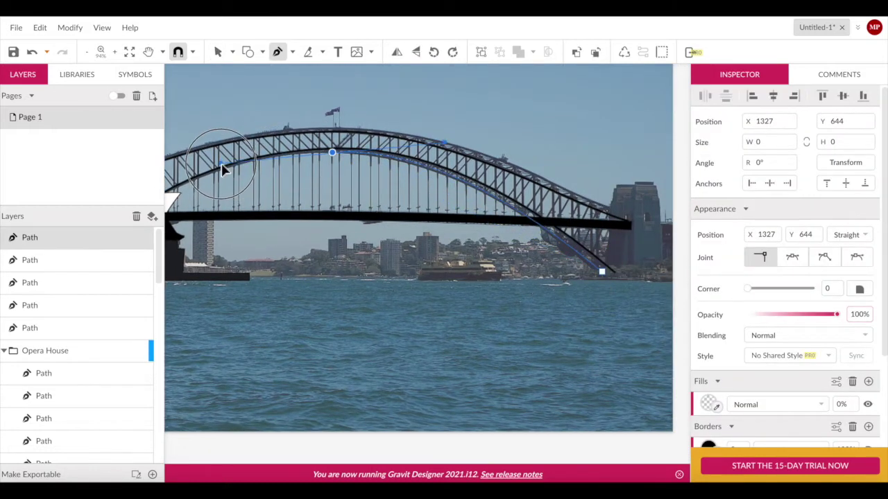
pyautogui.moveTo(222, 170); pyautogui.dragTo(259, 208)
pyautogui.hscroll(-3, 204, 237)
pyautogui.scroll(-1, 204, 237)
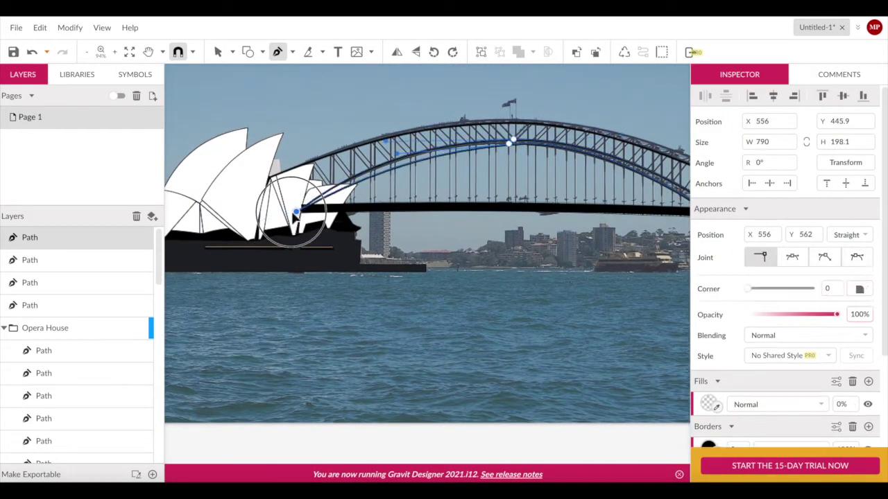
pyautogui.click(300, 214)
pyautogui.scroll(2, 270, 70)
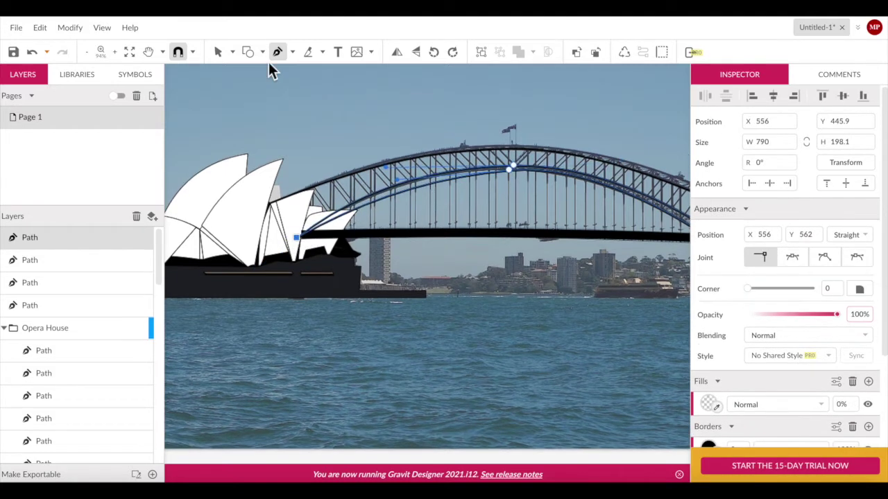
pyautogui.press('v')
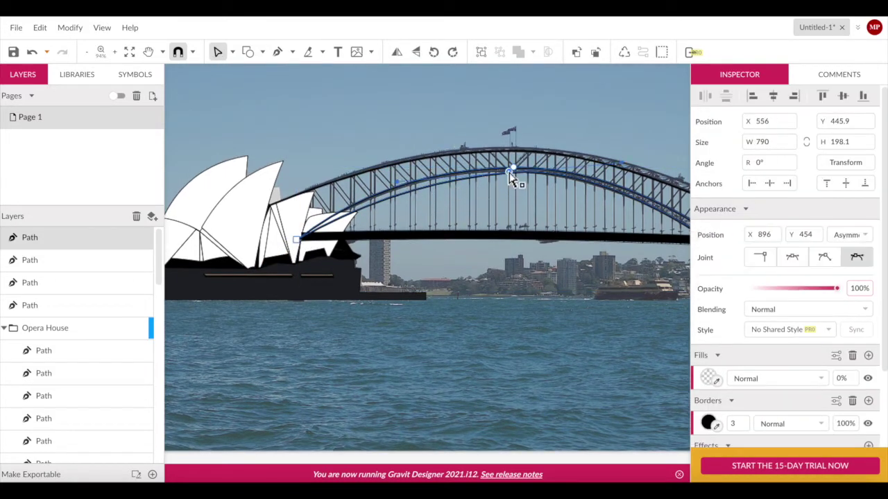
pyautogui.hscroll(5, 513, 263)
pyautogui.click(540, 288)
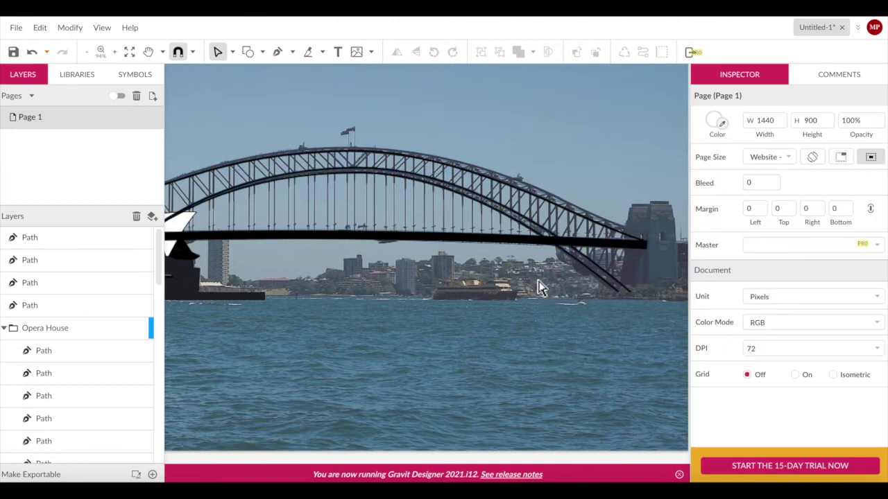
pyautogui.scroll(-3, 538, 287)
pyautogui.scroll(3, 537, 287)
pyautogui.scroll(1, 548, 274)
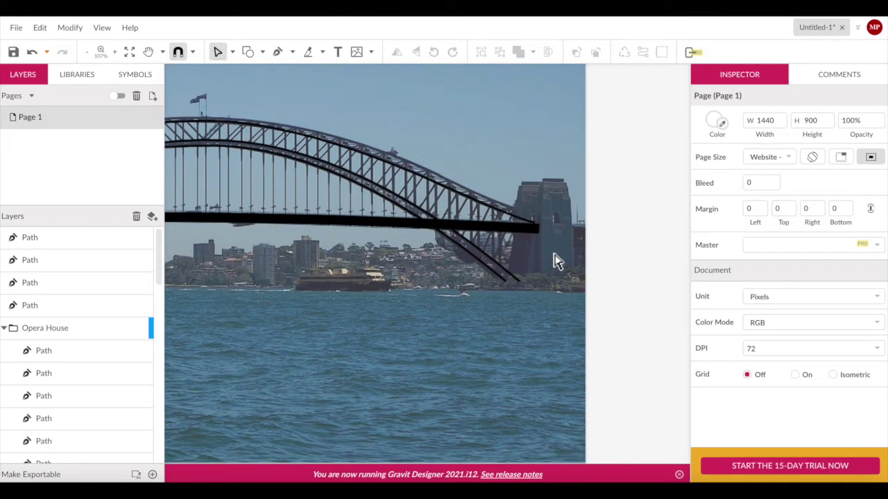
# - Draw a closed outline around the right pylon and fill it black
pyautogui.press('p')
pyautogui.click(517, 187)
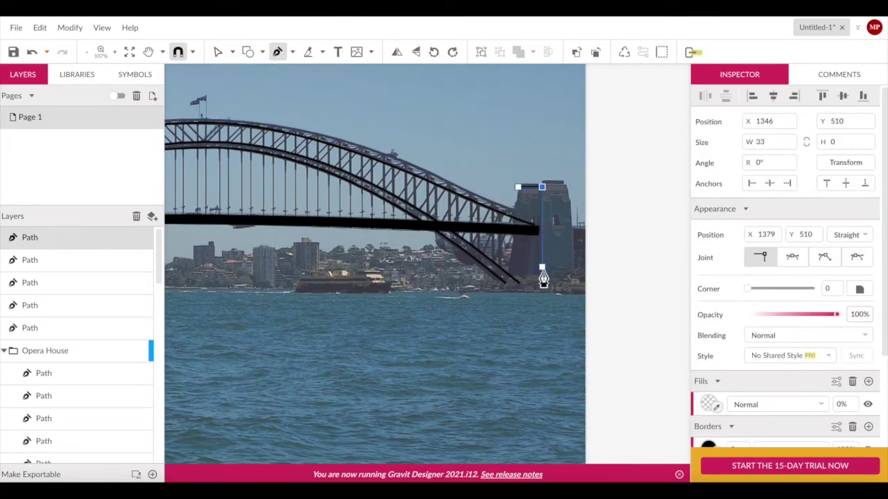
pyautogui.click(518, 188)
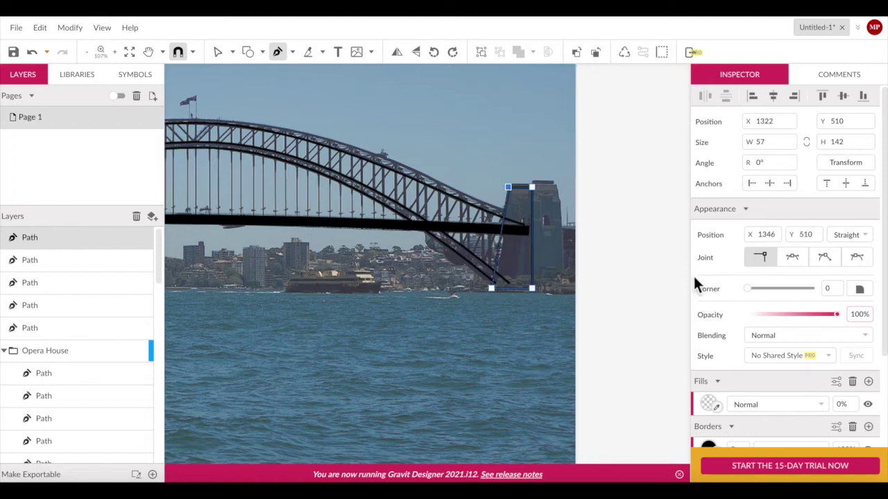
pyautogui.scroll(-2, 728, 416)
pyautogui.click(709, 352)
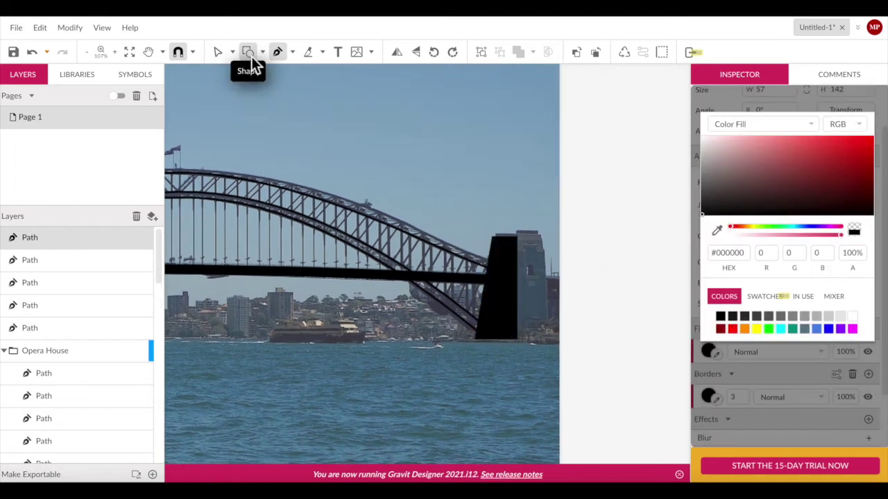
# - Trace the second pylon section and raise the top edge of the pylon shape
pyautogui.scroll(-2, 372, 196)
pyautogui.click(451, 154)
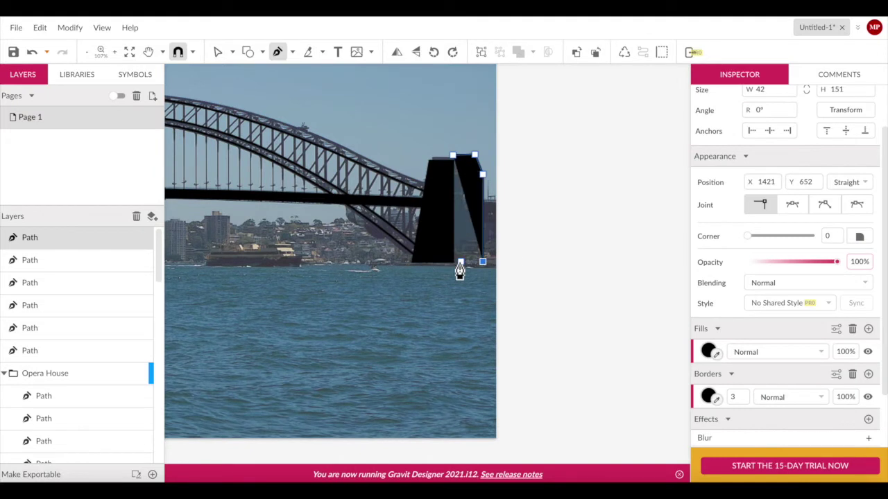
pyautogui.press('Escape')
pyautogui.scroll(-2, 440, 287)
pyautogui.click(437, 276)
pyautogui.click(440, 280)
pyautogui.click(460, 212)
pyautogui.moveTo(452, 206); pyautogui.dragTo(452, 202)
# - Nudge the pylon's top-left corner slightly left, check the neighbouring section's corners, then deselect
pyautogui.click(464, 158)
pyautogui.click(422, 267)
pyautogui.scroll(1, 422, 266)
pyautogui.scroll(2, 467, 206)
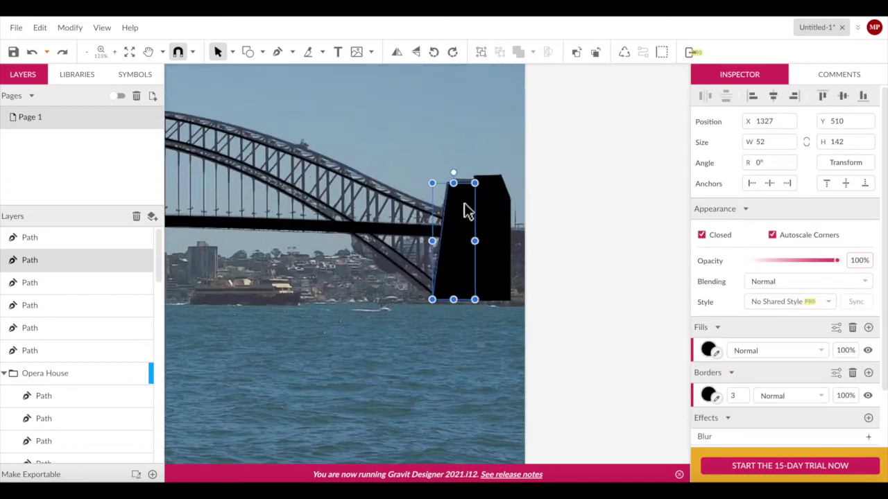
pyautogui.scroll(2, 434, 161)
pyautogui.click(426, 159)
pyautogui.moveTo(426, 158); pyautogui.dragTo(416, 152)
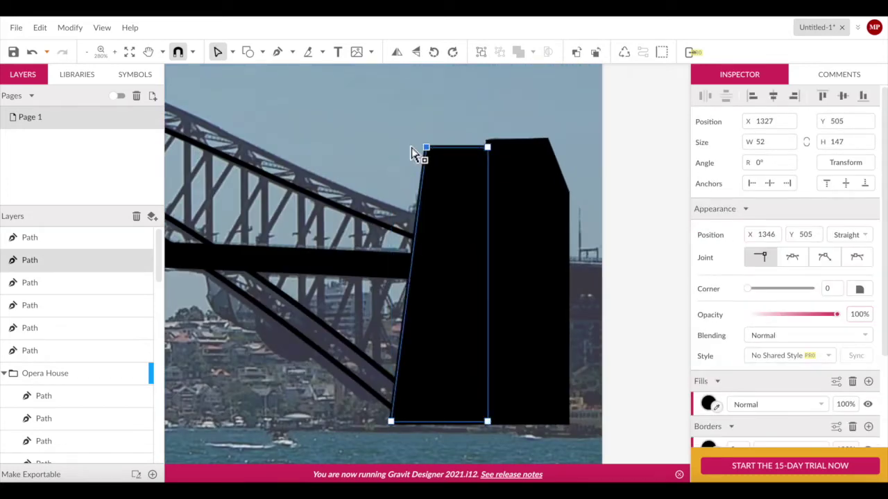
pyautogui.scroll(-1, 416, 152)
pyautogui.click(526, 183)
pyautogui.click(523, 183)
pyautogui.press('Escape')
pyautogui.scroll(-3, 460, 311)
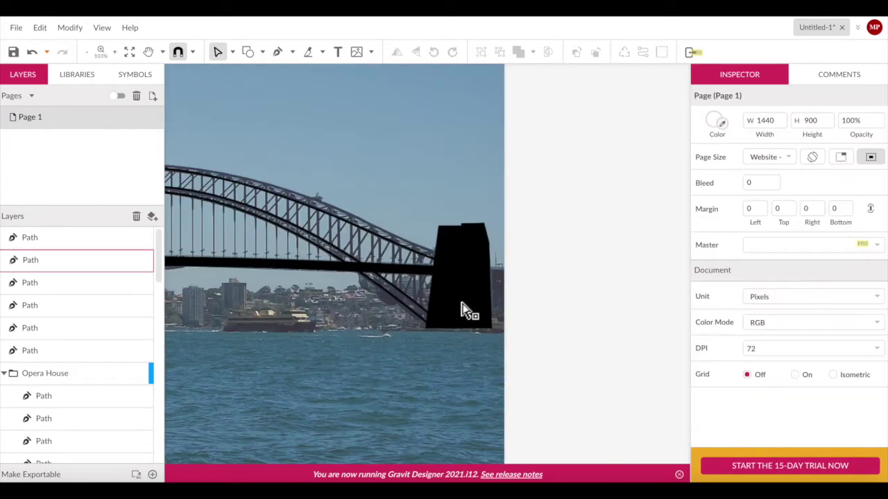
pyautogui.scroll(-2, 464, 311)
pyautogui.scroll(3, 224, 218)
pyautogui.scroll(2, 270, 224)
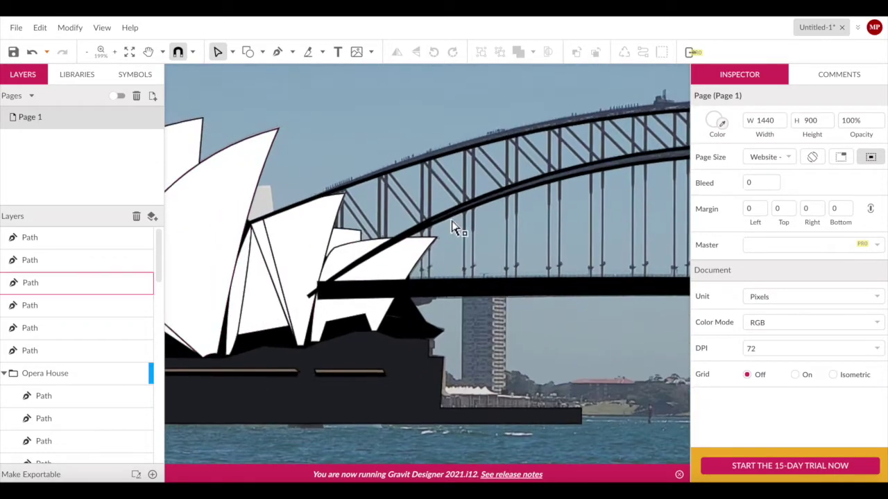
# - Move the loose bridge Path layers into the Harbour Bridge layer
pyautogui.click(433, 231)
pyautogui.press('Escape')
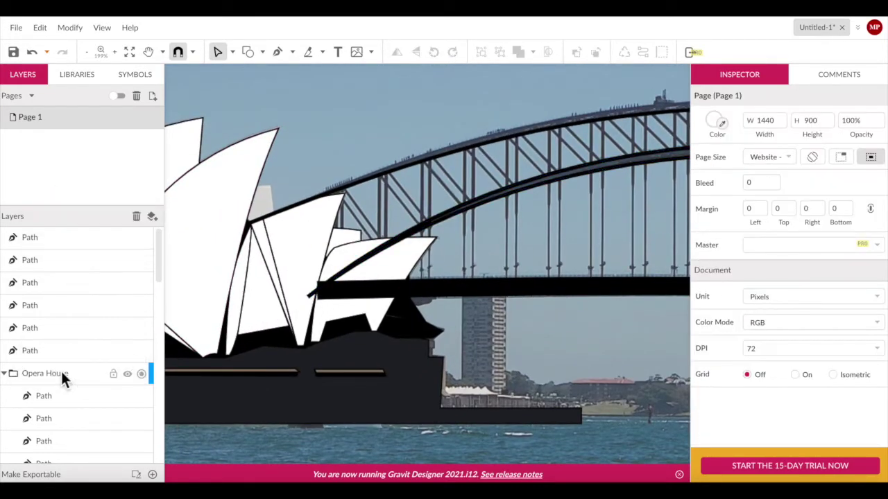
pyautogui.click(152, 217)
pyautogui.scroll(-3, 67, 351)
pyautogui.scroll(3, 67, 351)
pyautogui.click(4, 373)
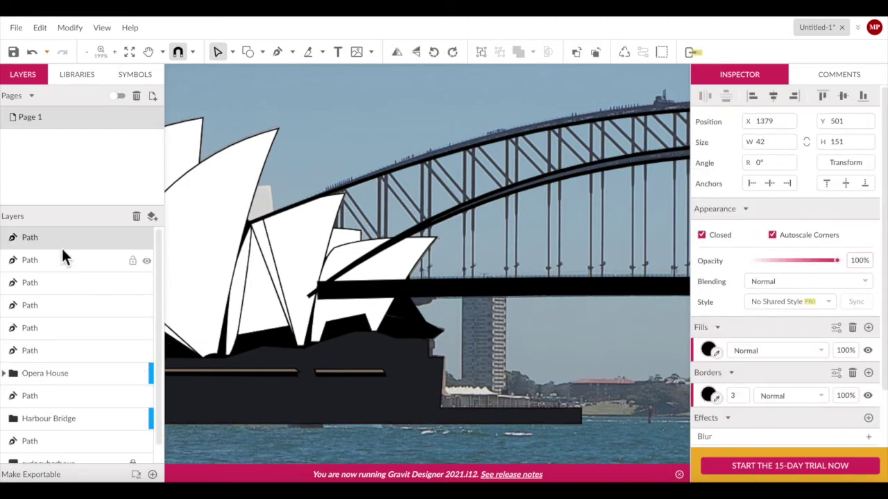
pyautogui.keyDown('shift'); pyautogui.click(50, 351); pyautogui.keyUp('shift')
pyautogui.moveTo(61, 351)
pyautogui.mouseDown()
pyautogui.moveTo(63, 468)
pyautogui.moveTo(64, 404)
pyautogui.mouseUp()
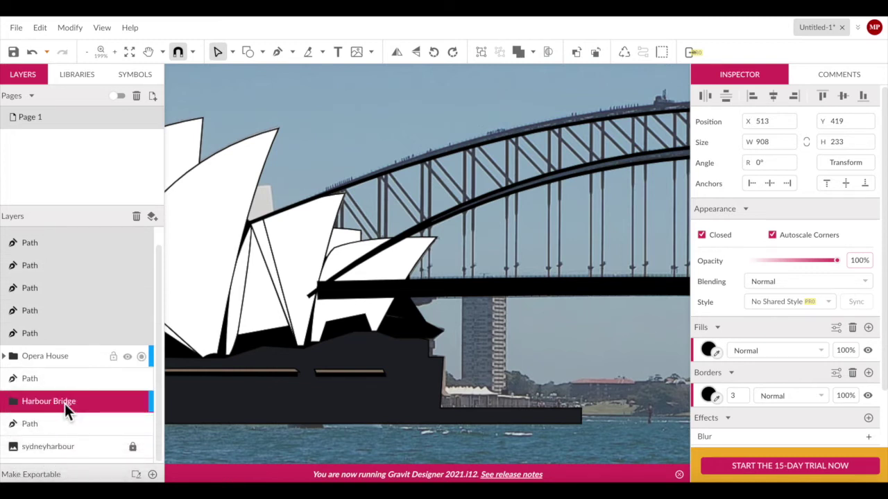
# - Pen a small three-point filler shape closing the gap between the Opera House sails
pyautogui.click(365, 159)
pyautogui.click(222, 208)
pyautogui.press('p')
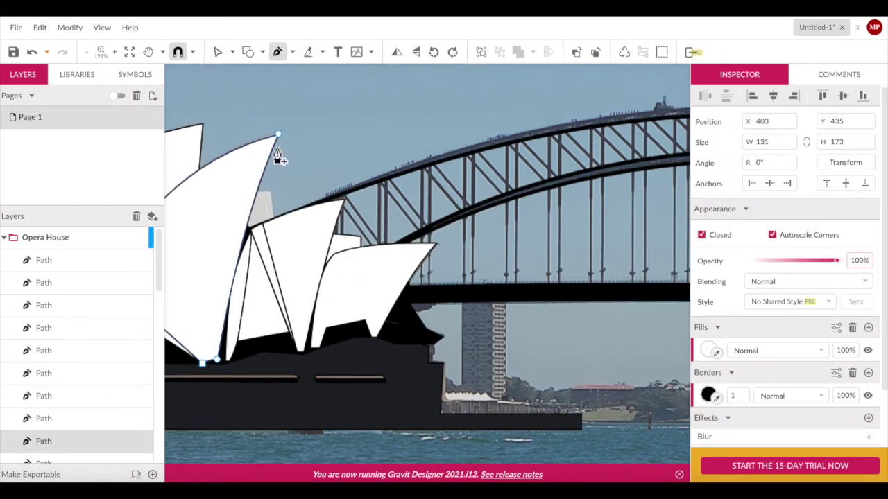
pyautogui.click(250, 192)
pyautogui.click(269, 189)
pyautogui.click(281, 270)
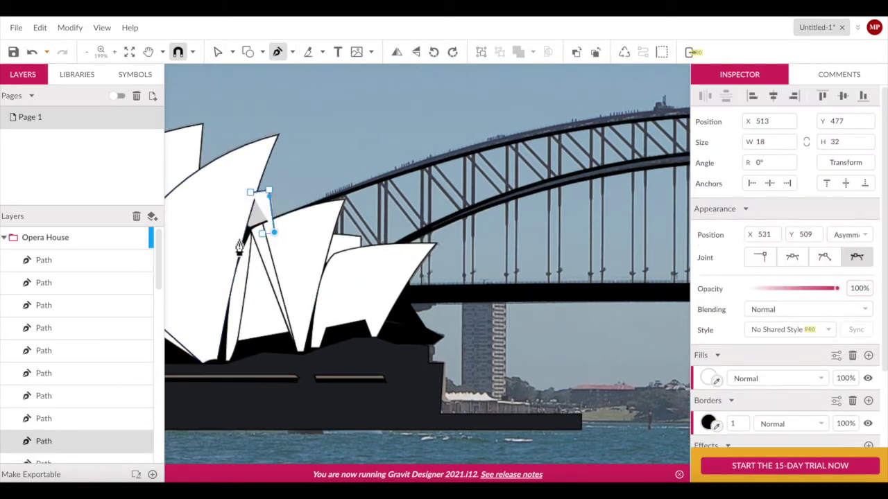
pyautogui.click(250, 192)
pyautogui.rightClick(316, 222)
pyautogui.press('Escape')
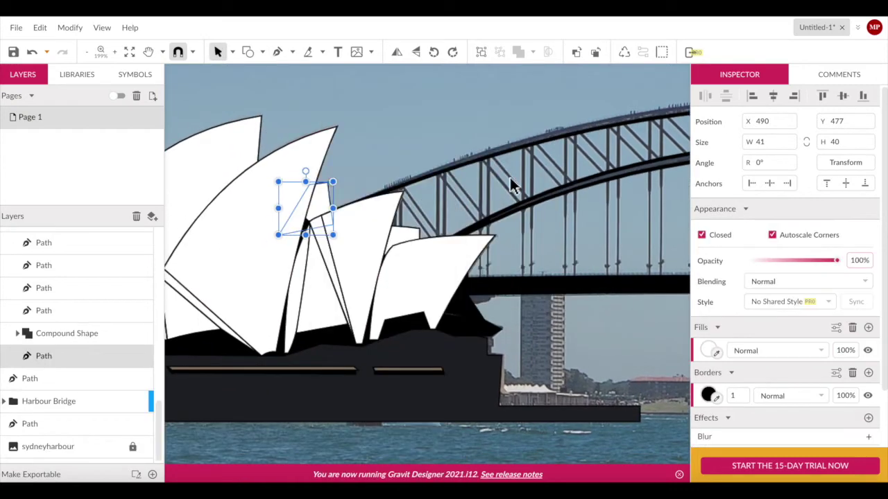
pyautogui.click(392, 184)
# - Move the Compound Shape layer above Harbour Bridge and toggle the loose path's visibility
pyautogui.click(49, 401)
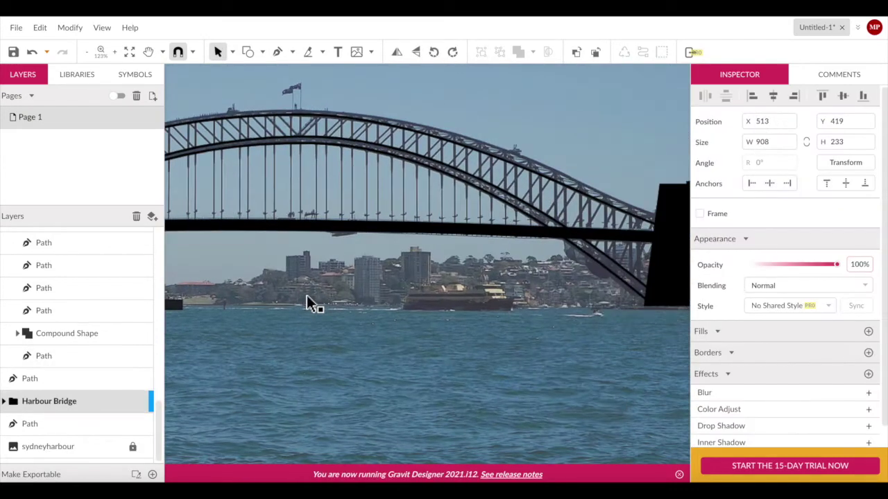
pyautogui.click(640, 279)
pyautogui.scroll(-1, 525, 156)
pyautogui.click(21, 335)
pyautogui.moveTo(21, 335); pyautogui.dragTo(75, 406)
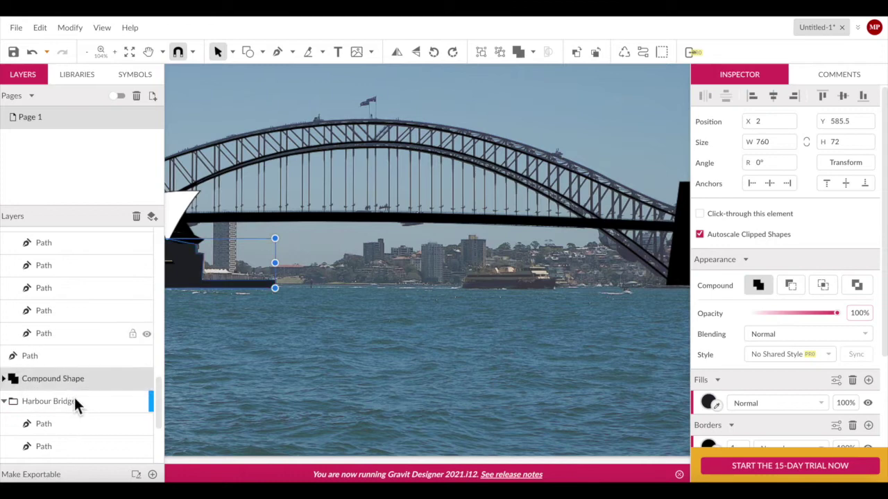
pyautogui.click(70, 355)
pyautogui.click(146, 357)
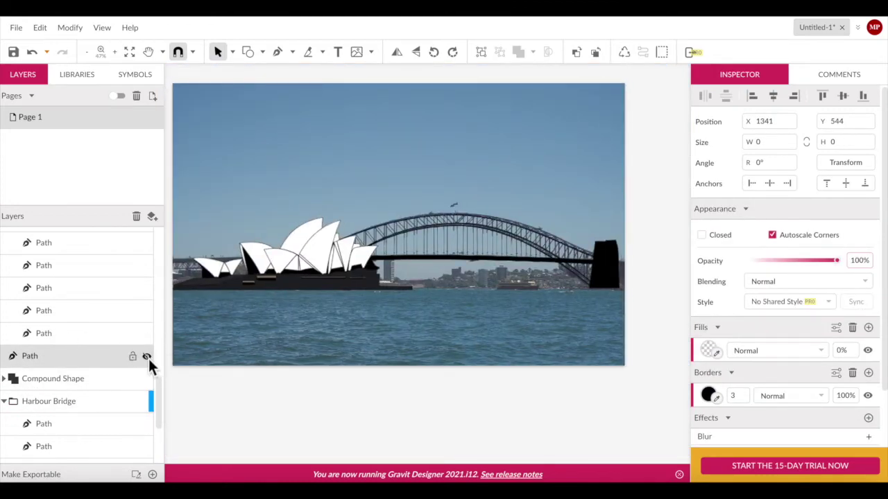
pyautogui.scroll(2, 485, 240)
# - Refine the arch path with a smooth point near the flag and one at the Opera House end
pyautogui.doubleClick(482, 240)
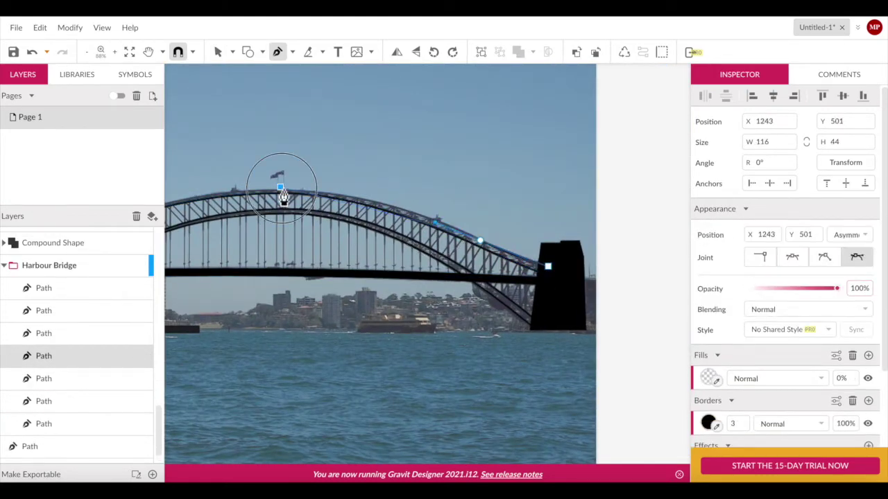
pyautogui.moveTo(282, 188); pyautogui.dragTo(165, 185)
pyautogui.click(224, 269)
pyautogui.press('Escape')
pyautogui.doubleClick(477, 186)
pyautogui.scroll(2, 365, 193)
pyautogui.scroll(-1, 365, 192)
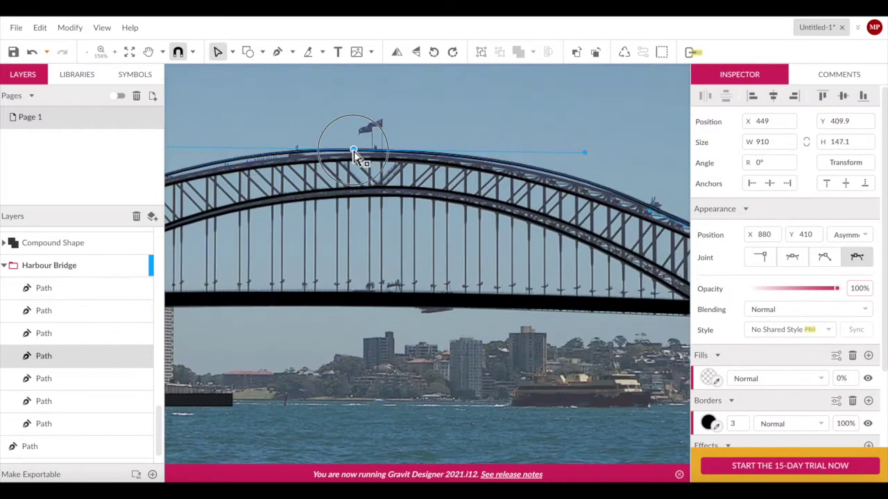
pyautogui.scroll(-1, 357, 154)
pyautogui.scroll(-1, 370, 212)
pyautogui.press('Escape')
pyautogui.scroll(3, 531, 295)
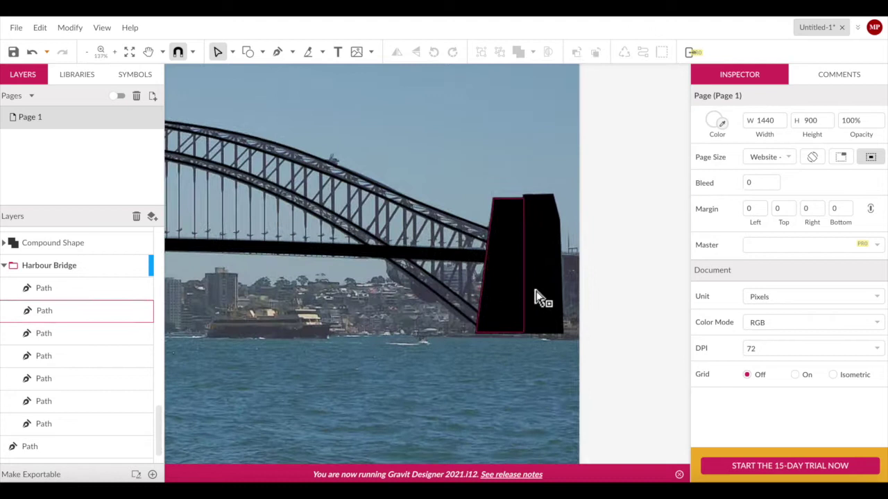
# - Draw a brace line and a zigzag path tracing the truss diagonals from the right pylon
pyautogui.click(278, 52)
pyautogui.click(399, 320)
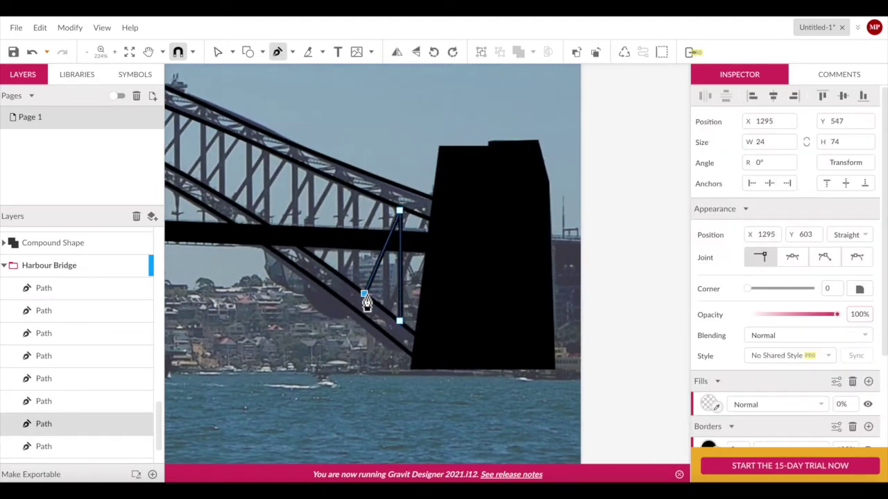
pyautogui.press('Escape')
pyautogui.press('Escape')
pyautogui.press('p')
pyautogui.click(425, 220)
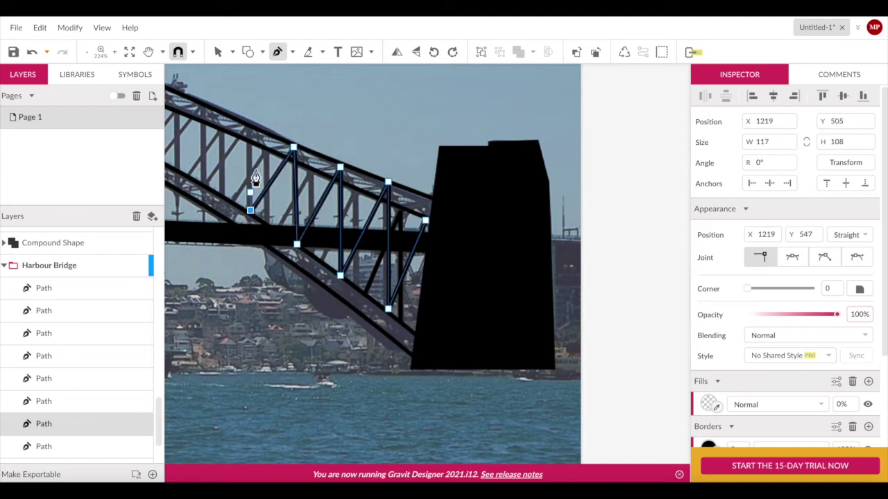
pyautogui.click(204, 186)
pyautogui.scroll(3, 204, 197)
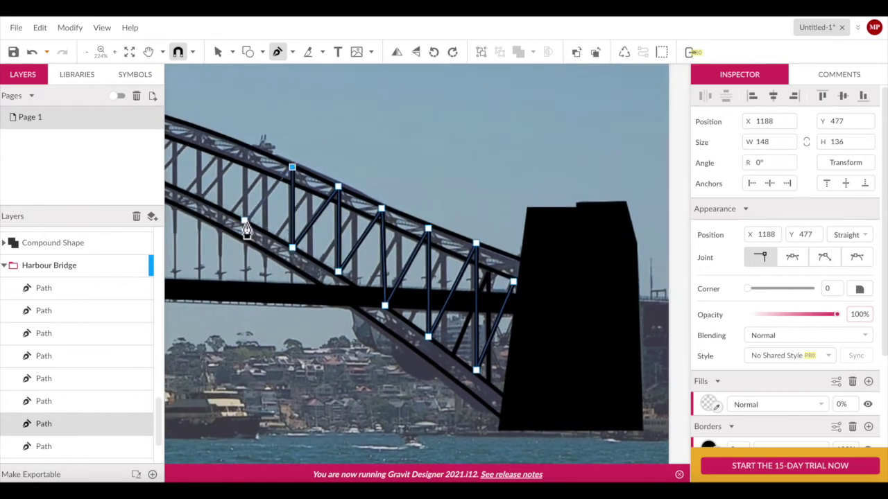
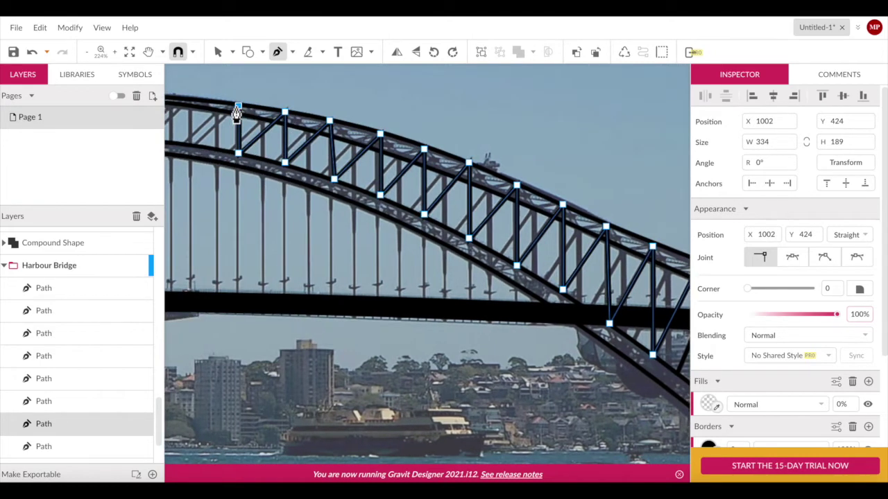
# - Finish the previous path and draw a short vertical strut path down to the chord
pyautogui.scroll(2, 238, 113)
pyautogui.scroll(2, 367, 135)
pyautogui.press('Escape')
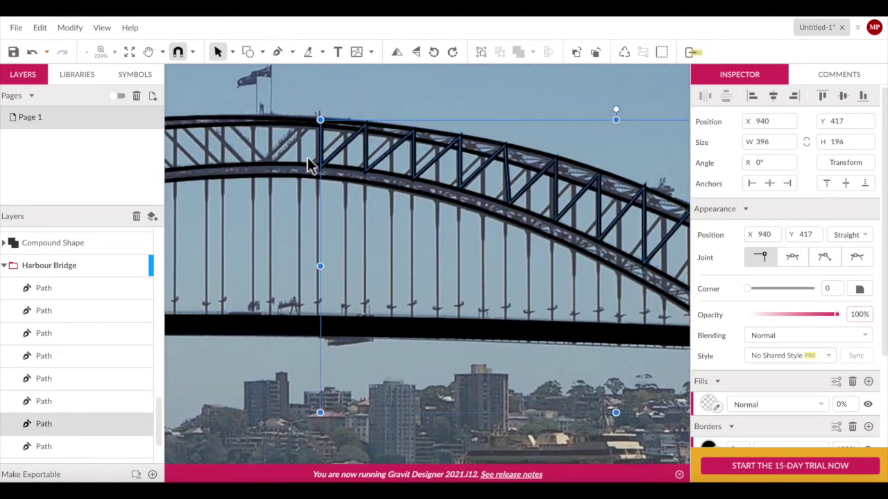
pyautogui.press('Escape')
pyautogui.press('v')
pyautogui.press('p')
pyautogui.click(299, 121)
pyautogui.click(299, 169)
pyautogui.scroll(2, 242, 69)
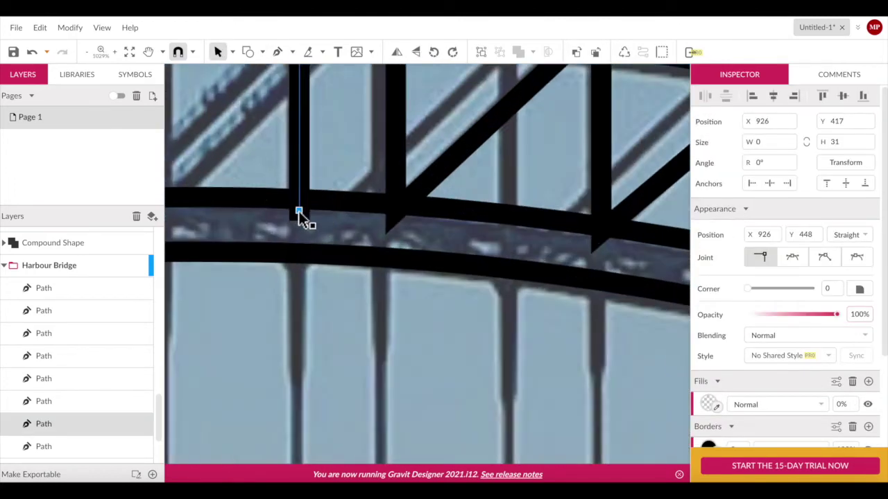
pyautogui.scroll(-2, 361, 294)
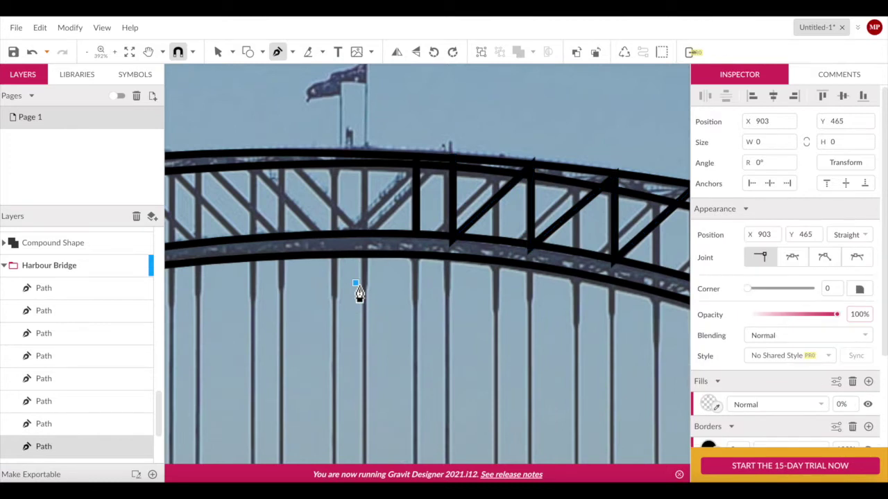
# - Start a zigzag path on the lower chord through the first vertical struts
pyautogui.click(369, 241)
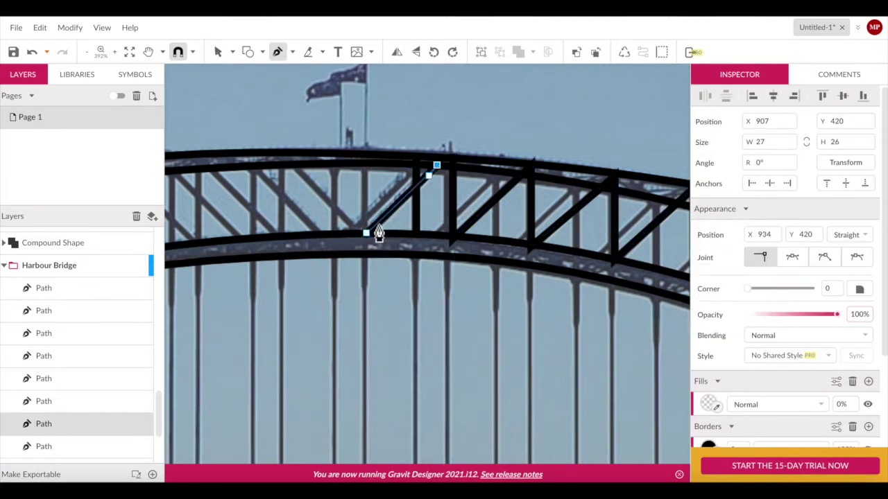
pyautogui.hscroll(-1, 286, 241)
pyautogui.click(228, 163)
pyautogui.click(232, 247)
pyautogui.hscroll(-3, 232, 248)
pyautogui.click(256, 240)
pyautogui.hscroll(-1, 258, 213)
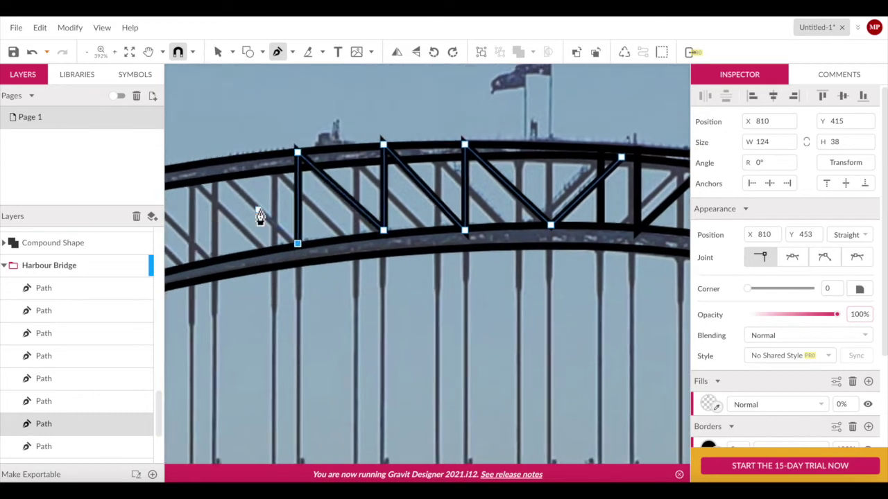
pyautogui.hscroll(-2, 213, 269)
pyautogui.click(223, 152)
# - Continue the zigzag down the remaining truss struts and finish the path
pyautogui.scroll(1, 236, 208)
pyautogui.click(224, 293)
pyautogui.hscroll(-2, 224, 293)
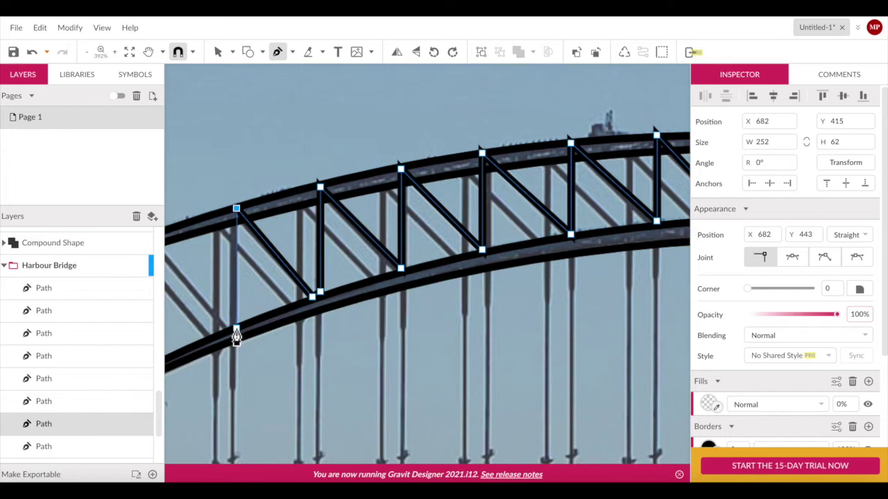
pyautogui.click(235, 330)
pyautogui.hscroll(-2, 242, 225)
pyautogui.scroll(-1, 242, 225)
pyautogui.hscroll(-2, 238, 355)
pyautogui.scroll(-1, 238, 355)
pyautogui.click(226, 235)
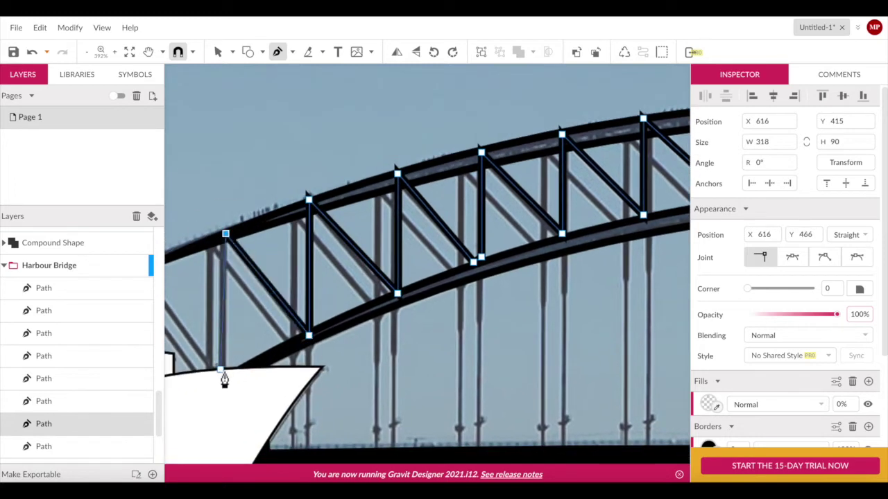
pyautogui.hscroll(-2, 224, 385)
pyautogui.hscroll(-1, 234, 396)
pyautogui.click(229, 390)
pyautogui.press('Escape')
# - Save the document as sydneyharbour
pyautogui.hotkey('ctrl', 's')
pyautogui.write('sydneyharbour')
pyautogui.press('Return')
pyautogui.scroll(-2, 432, 333)
# - Start a new pen path on the lower arch, zigzagging across the first truss struts
pyautogui.scroll(2, 277, 353)
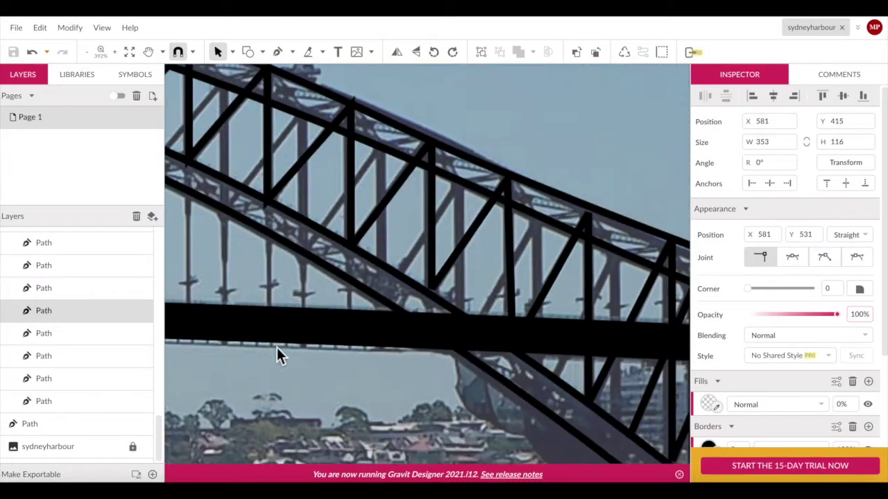
pyautogui.scroll(2, 278, 353)
pyautogui.press('p')
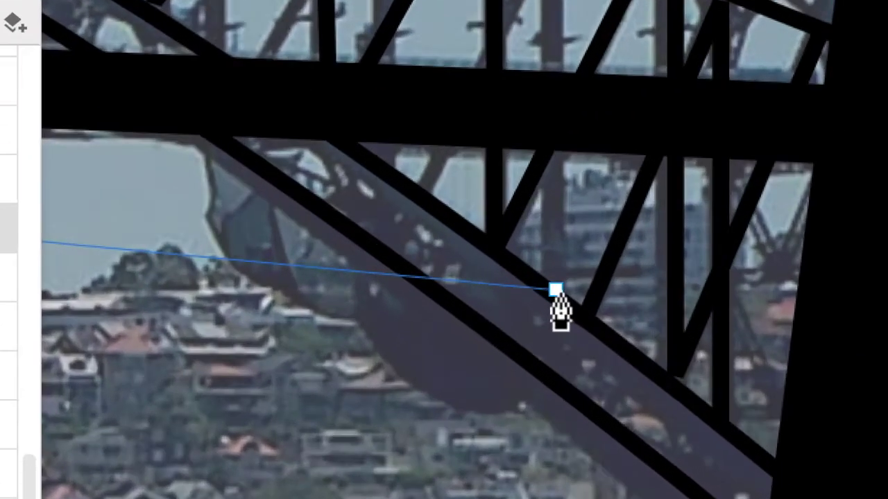
pyautogui.moveTo(408, 342); pyautogui.dragTo(410, 250)
pyautogui.moveTo(605, 36); pyautogui.dragTo(600, 1)
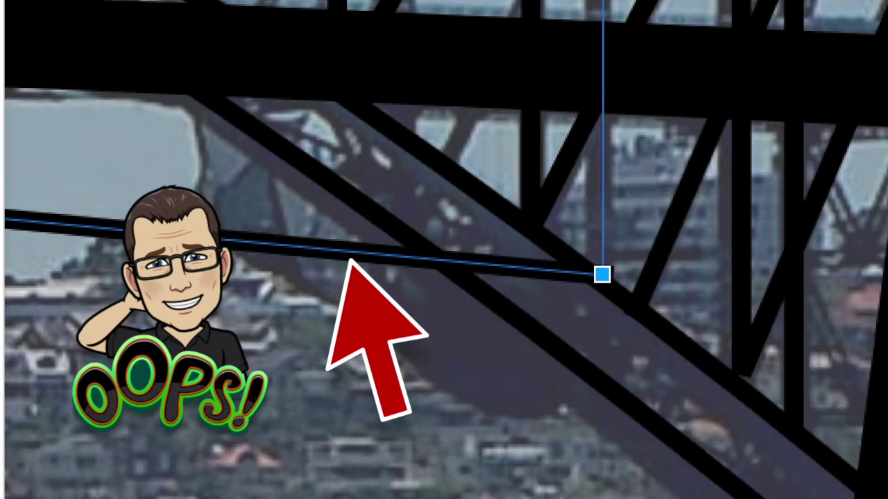
pyautogui.click(318, 317)
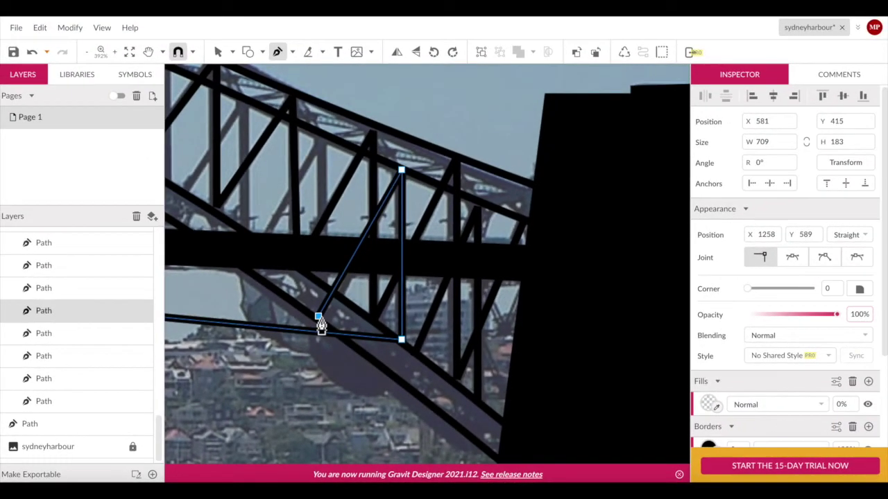
pyautogui.click(242, 102)
pyautogui.click(214, 218)
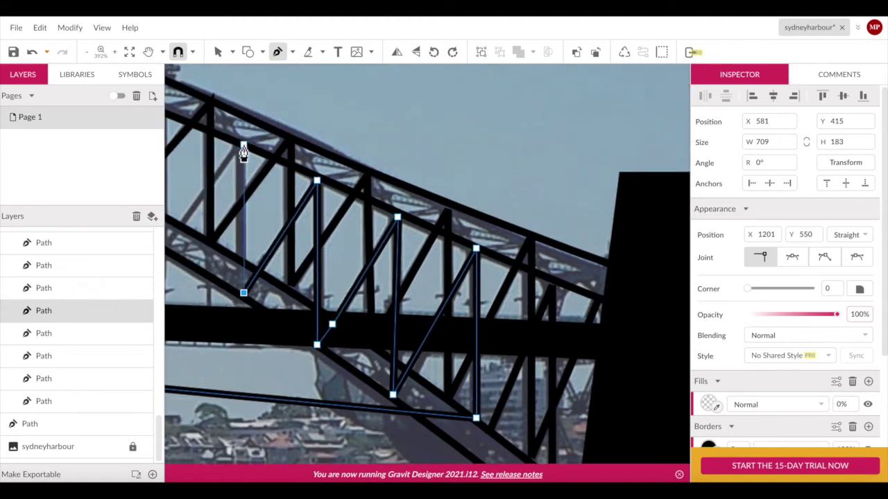
pyautogui.click(243, 149)
pyautogui.click(288, 194)
pyautogui.click(274, 156)
pyautogui.click(244, 220)
# - Continue the zigzag through the next struts along the arch
pyautogui.click(229, 111)
pyautogui.click(318, 182)
pyautogui.click(315, 118)
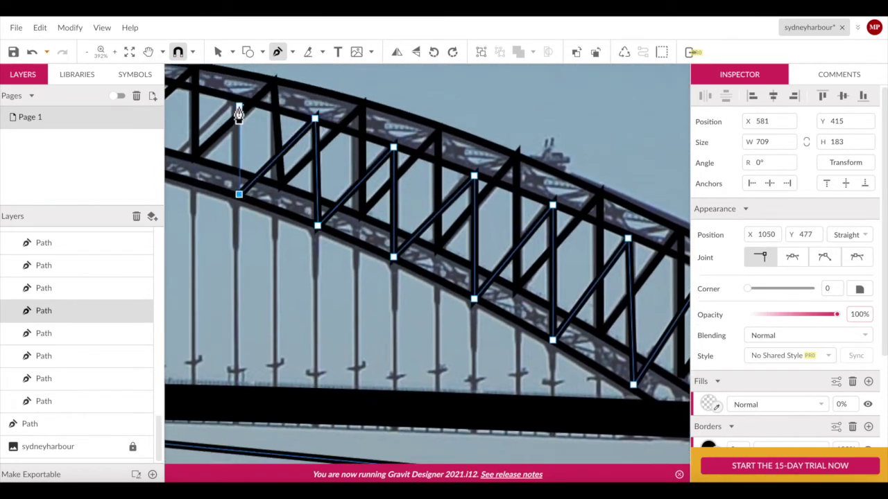
pyautogui.click(239, 105)
pyautogui.click(279, 88)
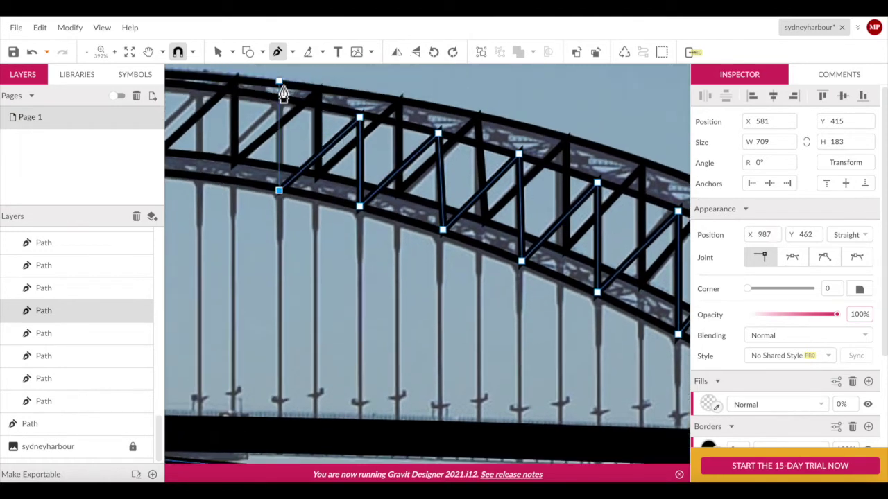
pyautogui.click(200, 123)
pyautogui.click(288, 166)
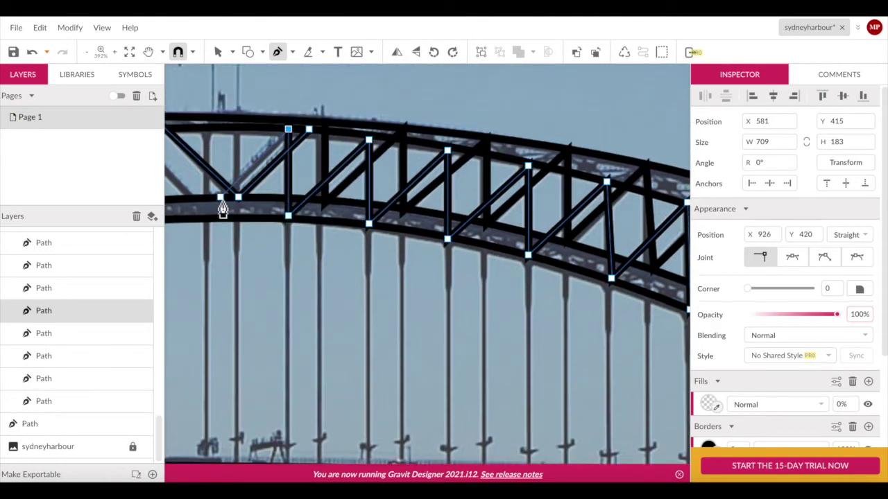
# - Extend the zigzag down the arch toward the boat and finish the path
pyautogui.hscroll(-2, 222, 209)
pyautogui.hscroll(-2, 224, 222)
pyautogui.hscroll(-1, 204, 123)
pyautogui.hscroll(-1, 230, 123)
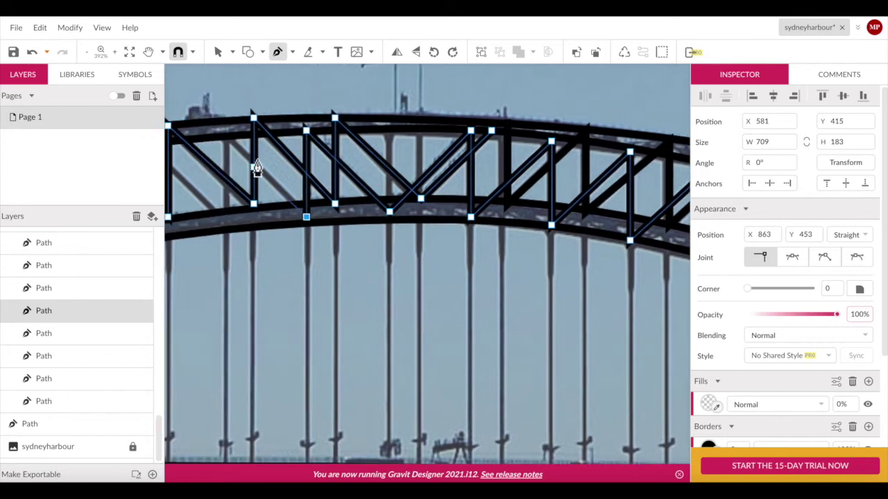
pyautogui.hscroll(-2, 232, 247)
pyautogui.hscroll(-2, 218, 201)
pyautogui.hscroll(-2, 214, 303)
pyautogui.click(238, 324)
pyautogui.hscroll(-1, 233, 333)
pyautogui.click(239, 222)
pyautogui.hscroll(-1, 242, 407)
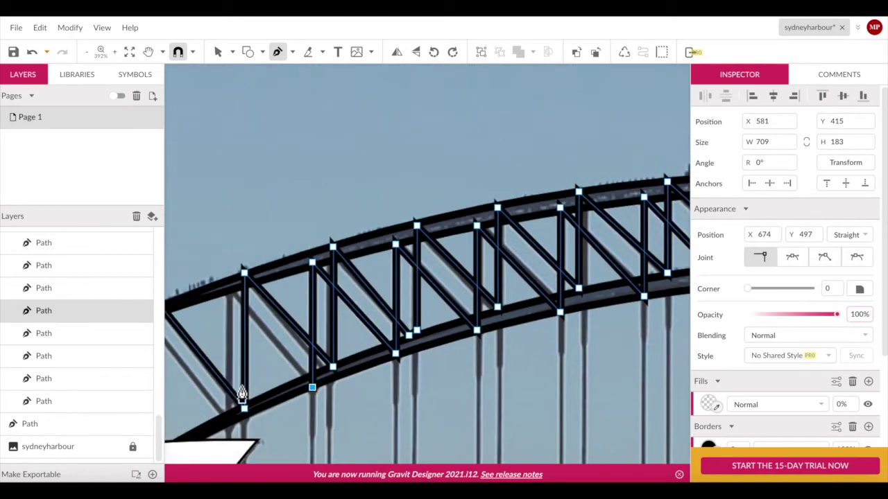
pyautogui.hscroll(-1, 302, 352)
pyautogui.hscroll(-1, 211, 346)
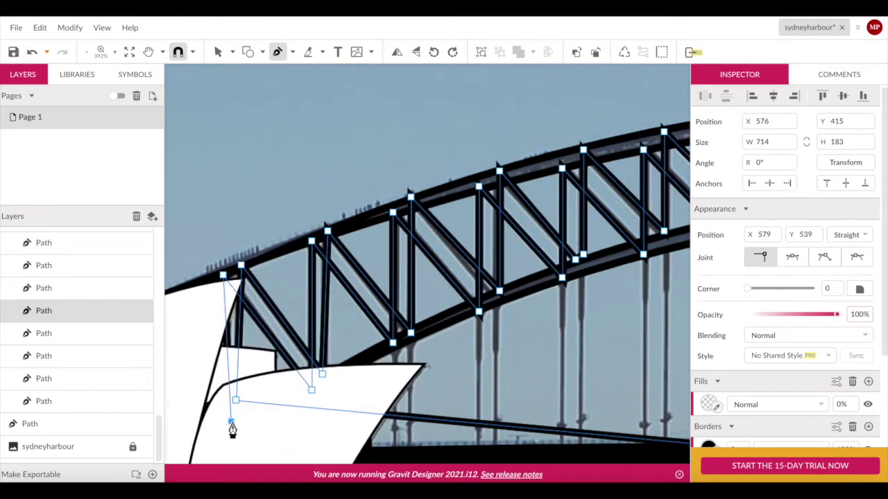
pyautogui.press('Return')
# - Begin a new path on the upper truss near the pylon, tracing a vertical strut
pyautogui.scroll(-3, 344, 356)
pyautogui.scroll(-3, 345, 356)
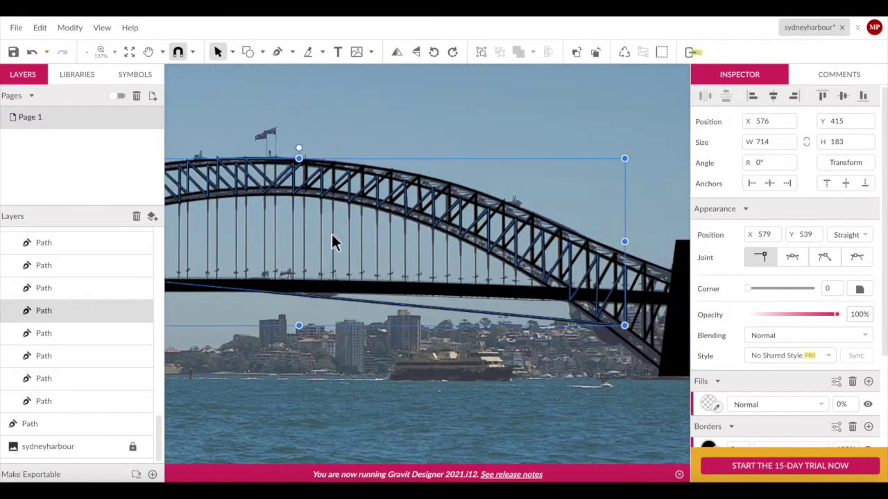
pyautogui.scroll(3, 332, 241)
pyautogui.press('p')
pyautogui.click(304, 130)
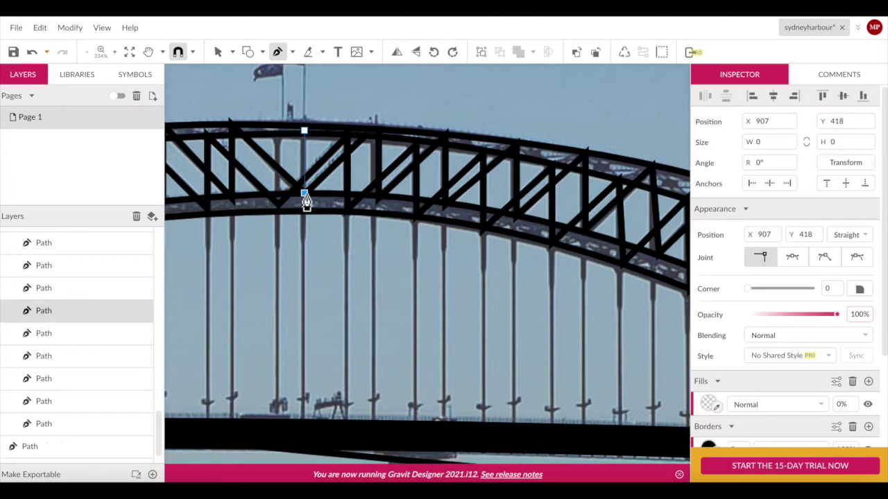
pyautogui.press('Escape')
pyautogui.click(277, 135)
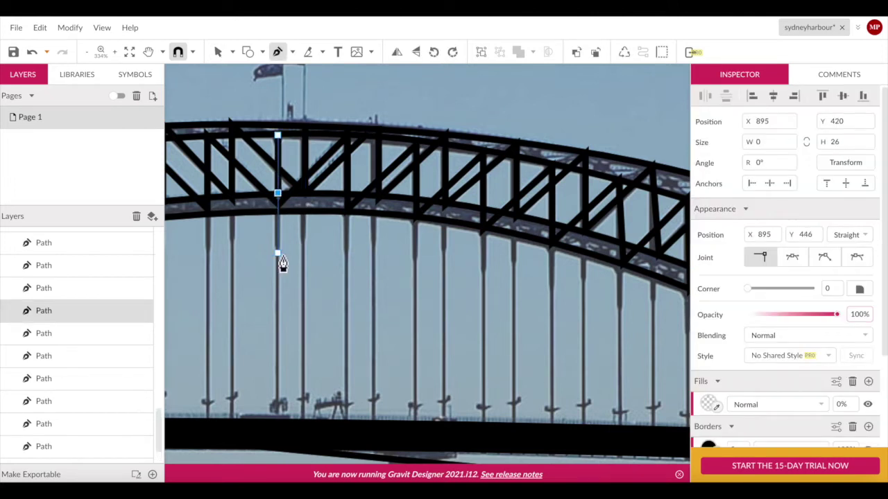
pyautogui.press('Escape')
pyautogui.scroll(-3, 305, 250)
pyautogui.scroll(3, 432, 275)
pyautogui.scroll(3, 583, 295)
pyautogui.click(608, 294)
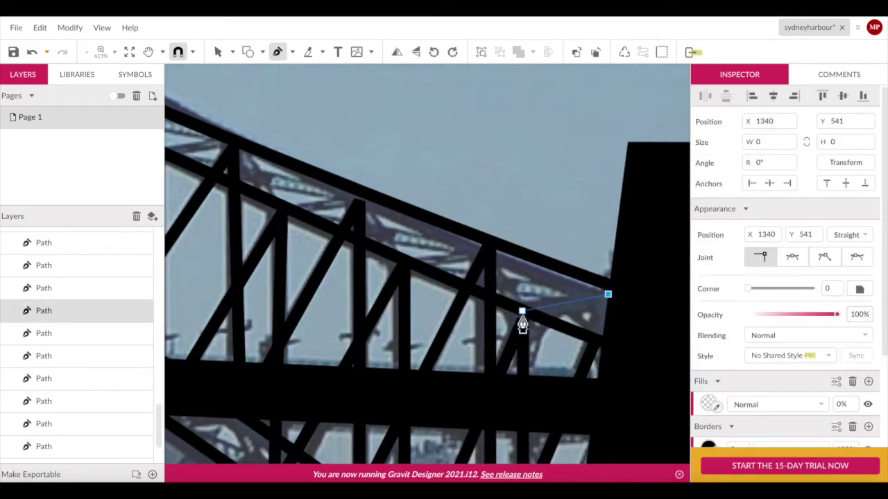
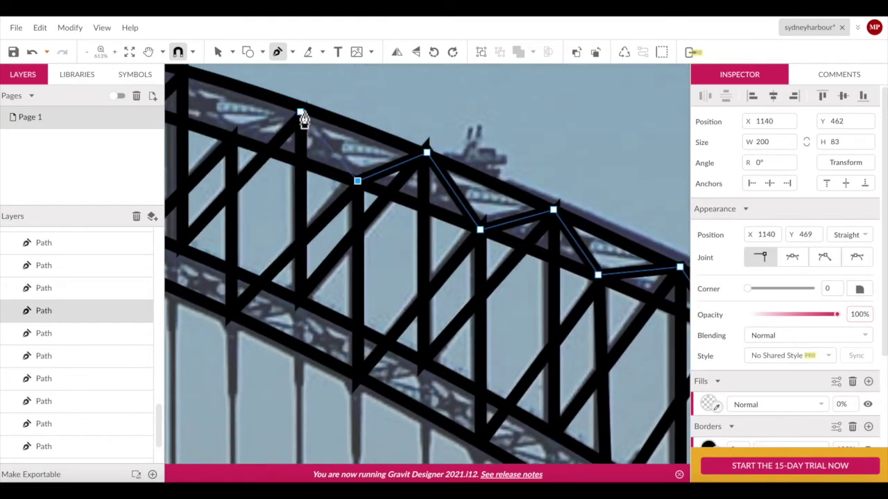
# - Trace the first strut tops of the arch's top chord, panning left along it
pyautogui.hscroll(-1, 379, 179)
pyautogui.click(195, 101)
pyautogui.hscroll(-3, 208, 104)
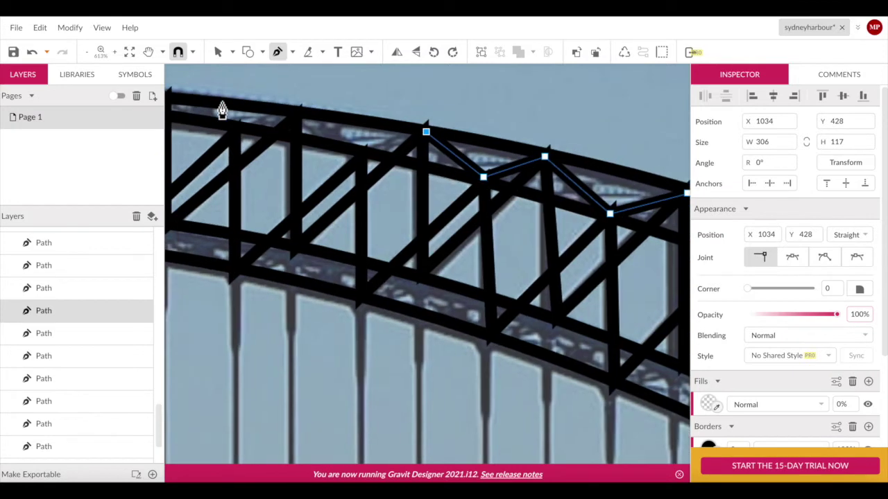
pyautogui.click(239, 131)
pyautogui.hscroll(-3, 240, 132)
pyautogui.hscroll(-3, 245, 131)
pyautogui.click(293, 150)
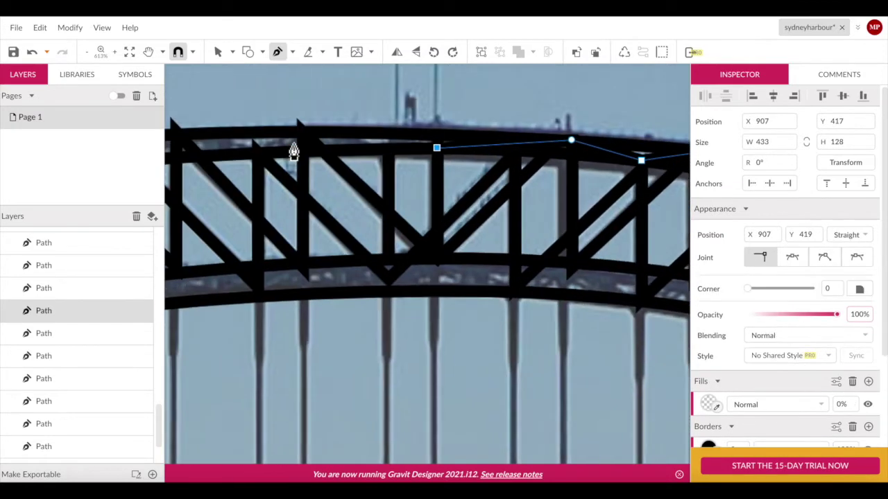
pyautogui.hscroll(-2, 294, 151)
pyautogui.hscroll(-3, 262, 151)
# - Continue the top-chord line further left across the remaining strut tops
pyautogui.click(229, 148)
pyautogui.hscroll(-3, 228, 148)
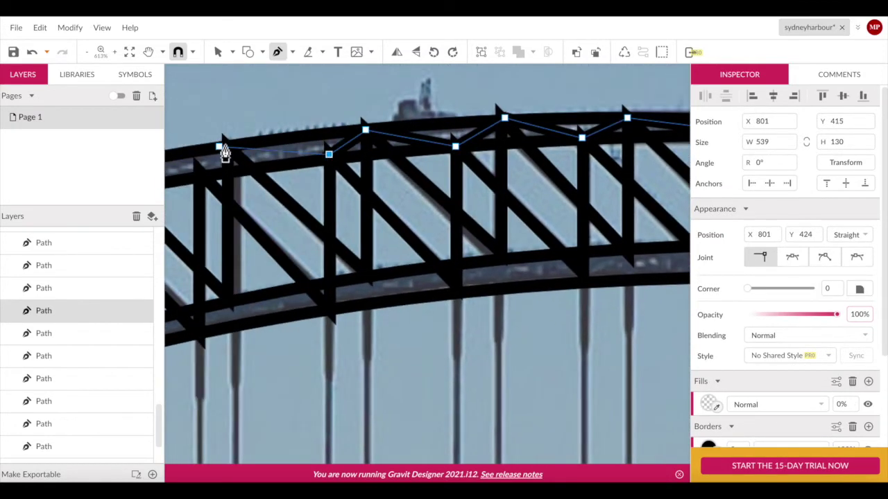
pyautogui.click(250, 165)
pyautogui.hscroll(-3, 250, 165)
pyautogui.click(327, 170)
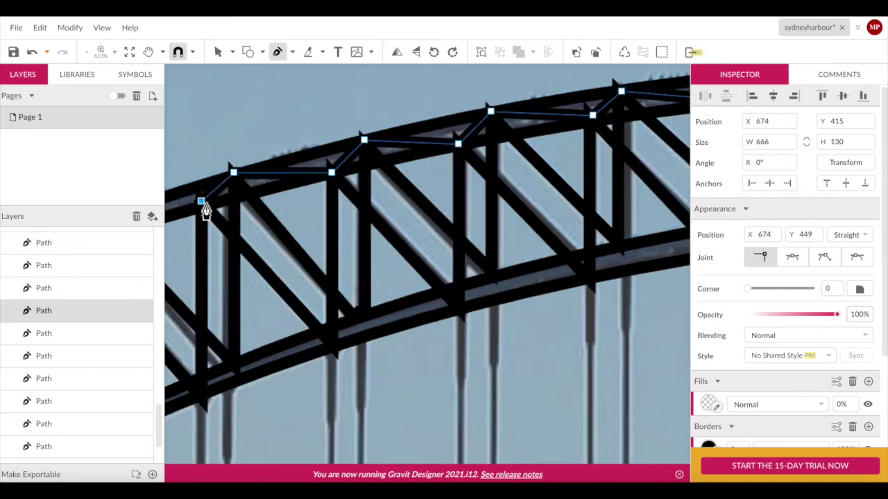
pyautogui.hscroll(-3, 205, 211)
pyautogui.hscroll(-2, 232, 193)
pyautogui.click(329, 170)
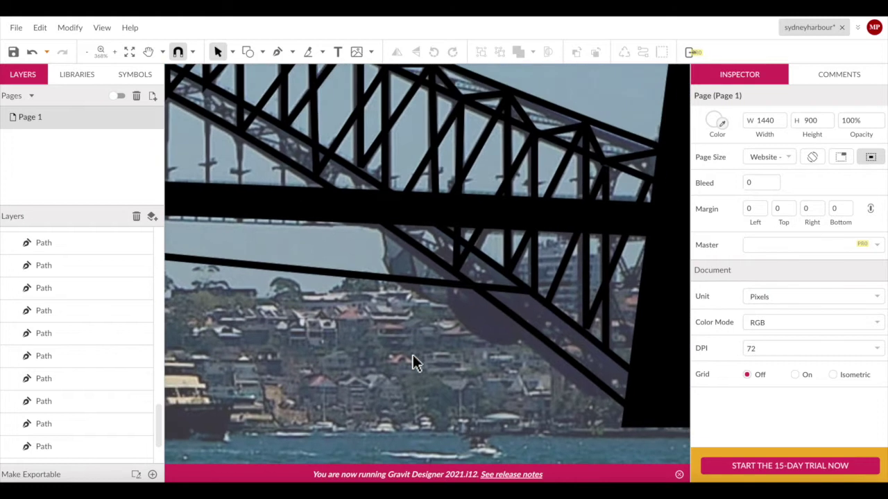
# - Draw a new line from near the pylon leftward along the arch's lower struts
pyautogui.press('p')
pyautogui.click(507, 276)
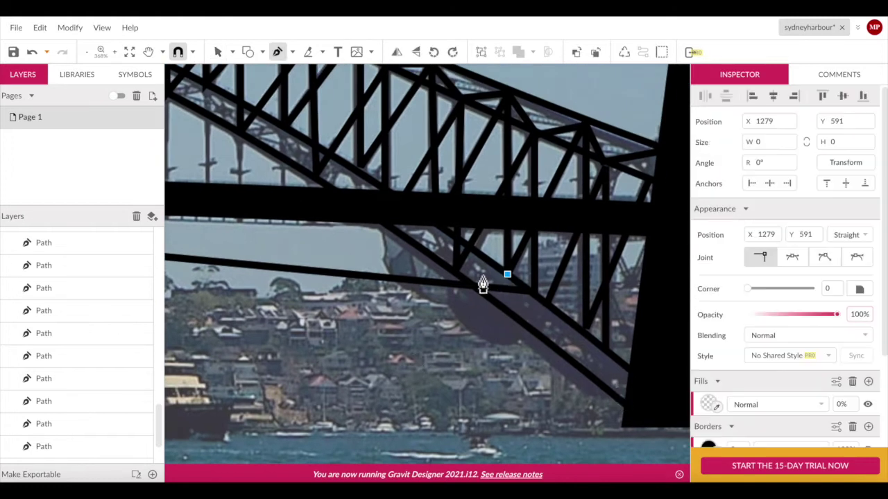
pyautogui.click(461, 278)
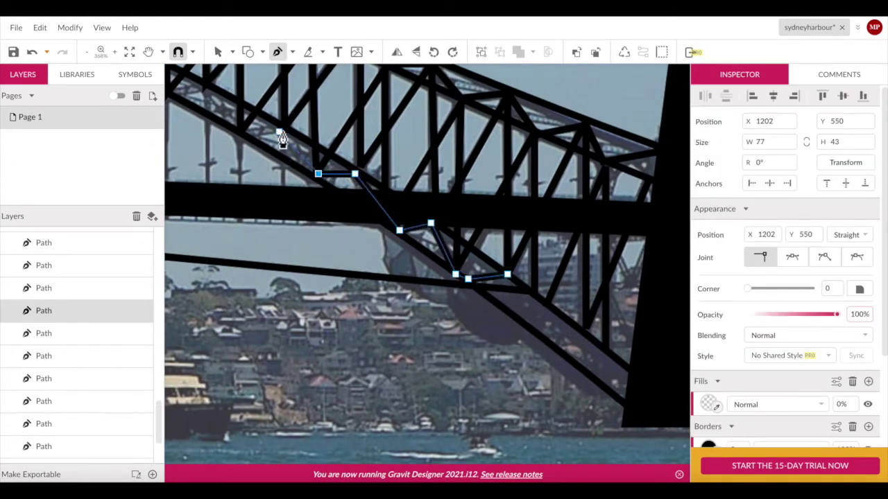
pyautogui.click(284, 133)
pyautogui.click(239, 133)
pyautogui.scroll(3, 333, 159)
pyautogui.hscroll(-3, 333, 160)
pyautogui.click(238, 143)
pyautogui.scroll(2, 238, 143)
pyautogui.click(346, 201)
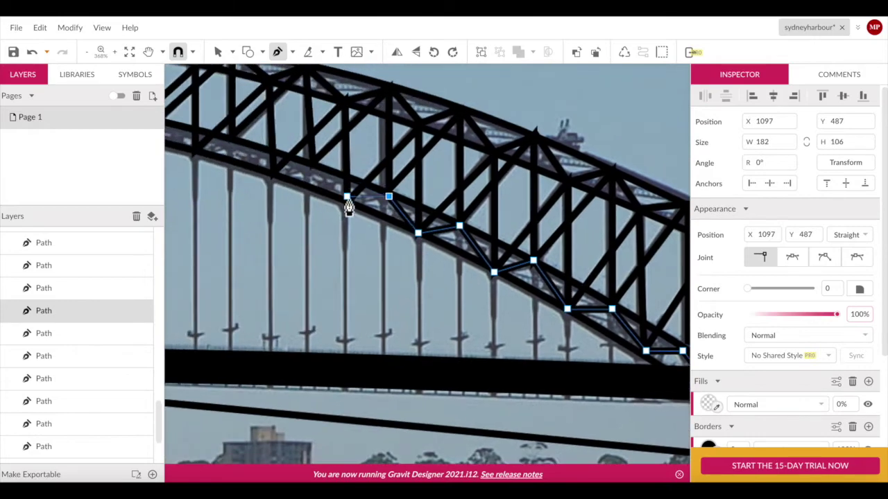
pyautogui.hscroll(-3, 347, 202)
pyautogui.click(298, 199)
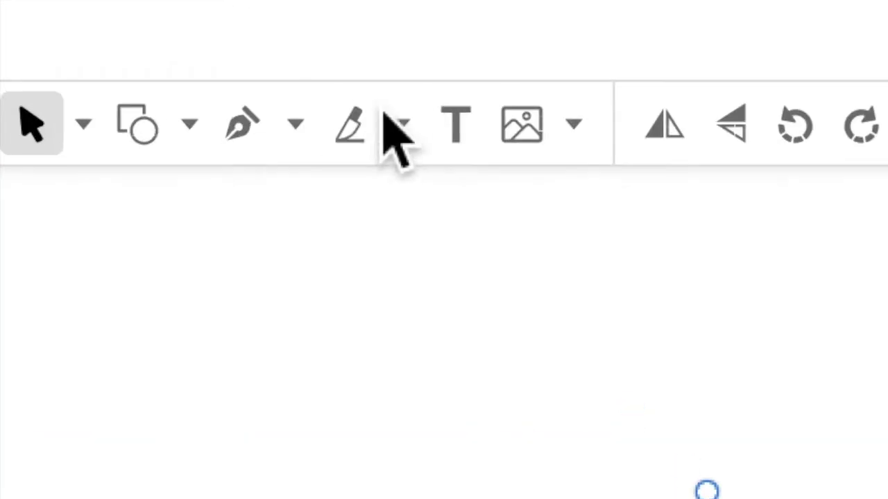
# - Move the strut path's end point onto the deck line
pyautogui.click(308, 52)
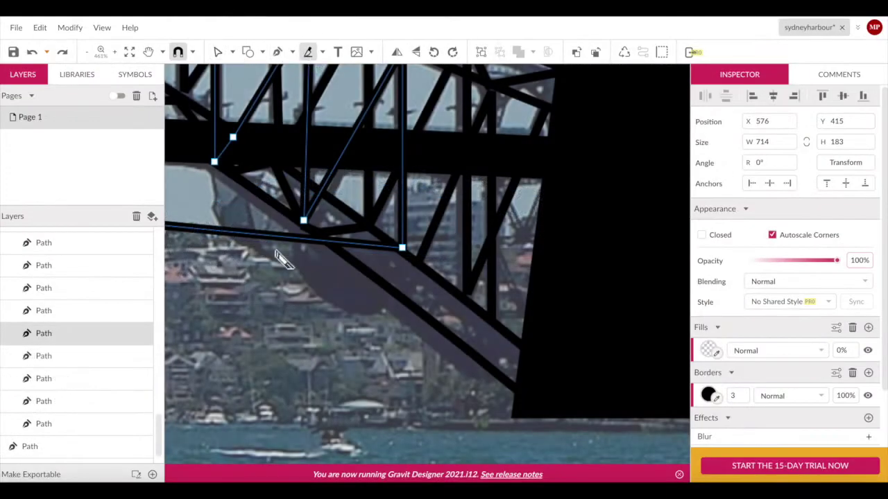
pyautogui.click(280, 239)
pyautogui.press('Escape')
pyautogui.click(287, 246)
pyautogui.moveTo(279, 235)
pyautogui.mouseDown()
pyautogui.moveTo(306, 255)
pyautogui.moveTo(402, 248)
pyautogui.mouseUp()
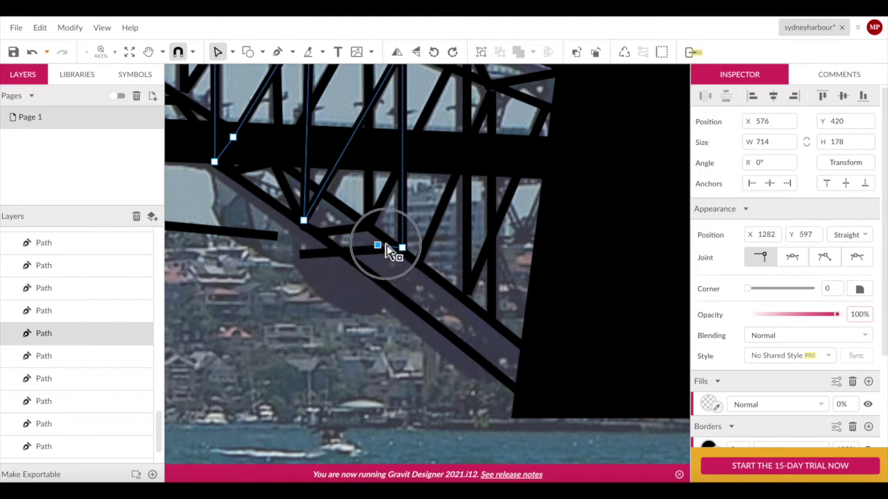
# - Select another traced bridge path and drag its end toward the arch
pyautogui.scroll(-2, 403, 254)
pyautogui.scroll(-2, 399, 256)
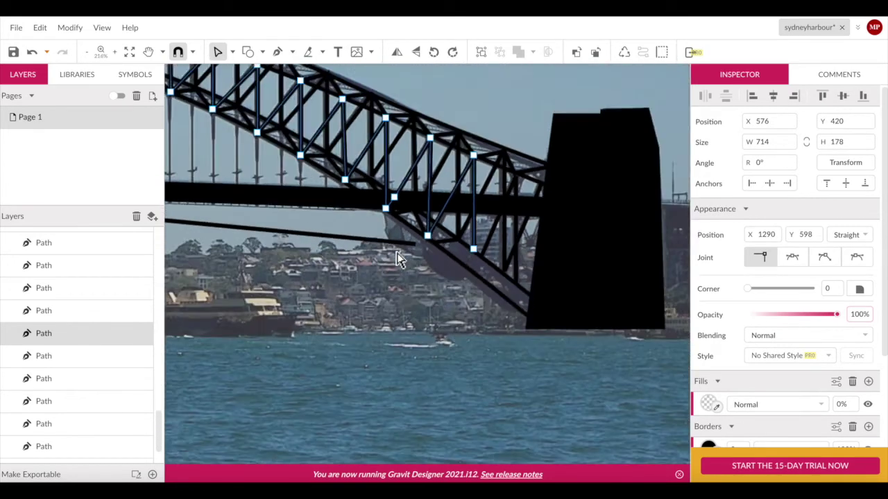
pyautogui.scroll(-2, 397, 257)
pyautogui.scroll(-2, 397, 258)
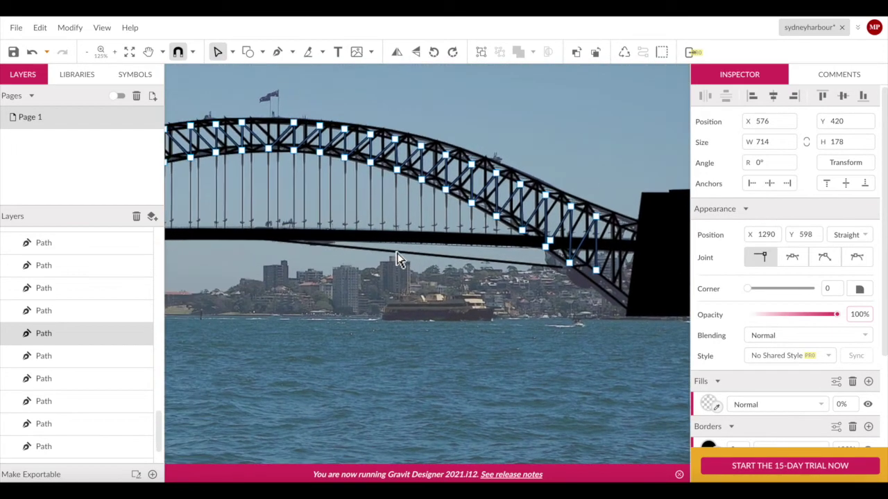
pyautogui.click(554, 271)
pyautogui.moveTo(377, 268); pyautogui.dragTo(242, 234)
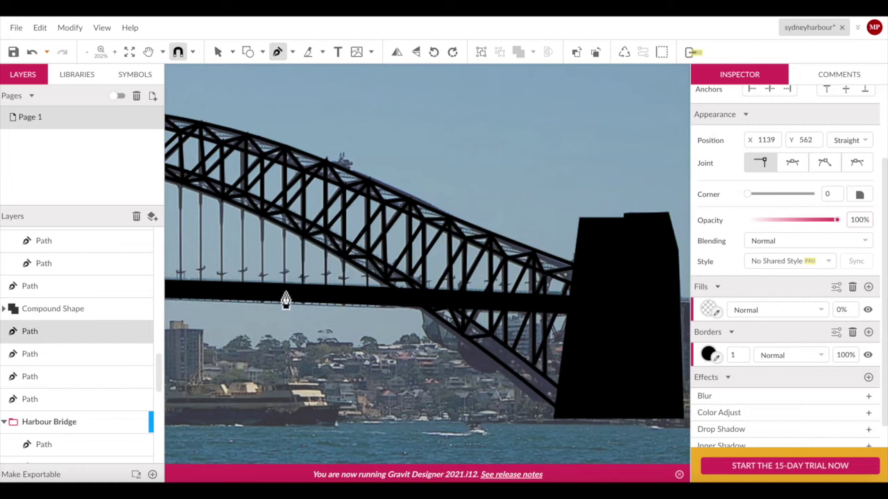
# - Lower the sydneyharbour photo's Opacity slider to 44% to reveal the black tracings
pyautogui.hscroll(-2, 223, 299)
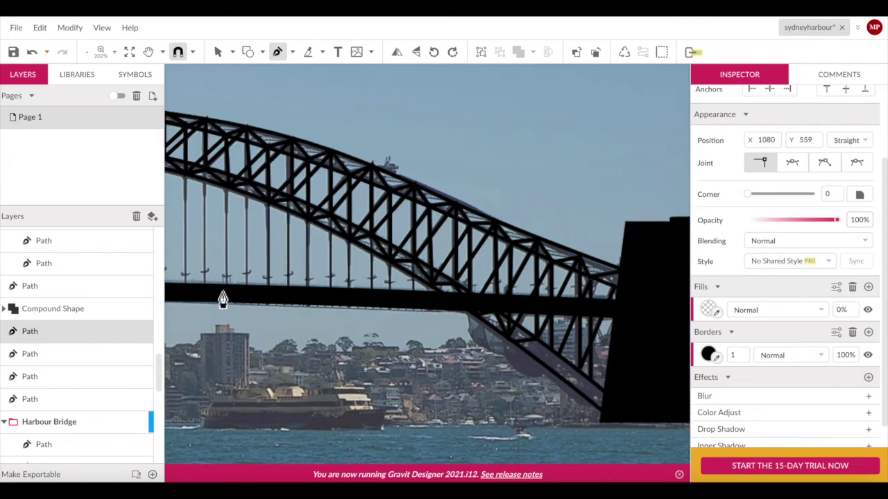
pyautogui.press('Escape')
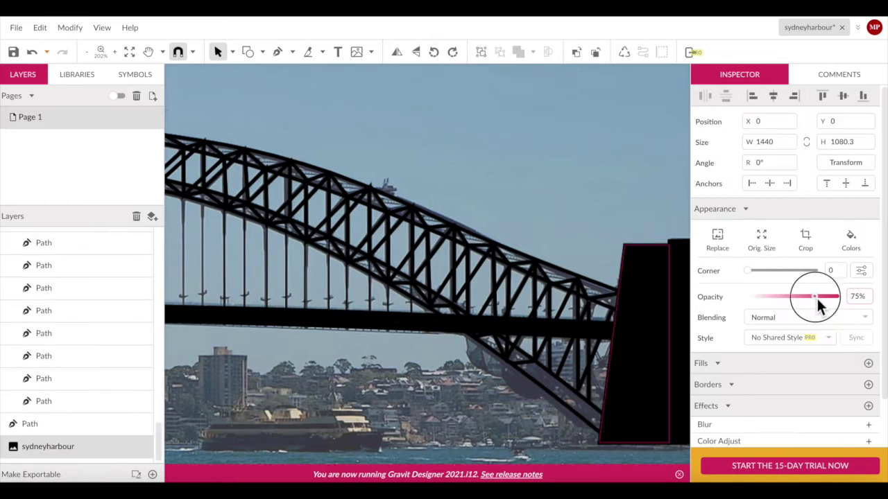
pyautogui.moveTo(836, 297); pyautogui.dragTo(788, 297)
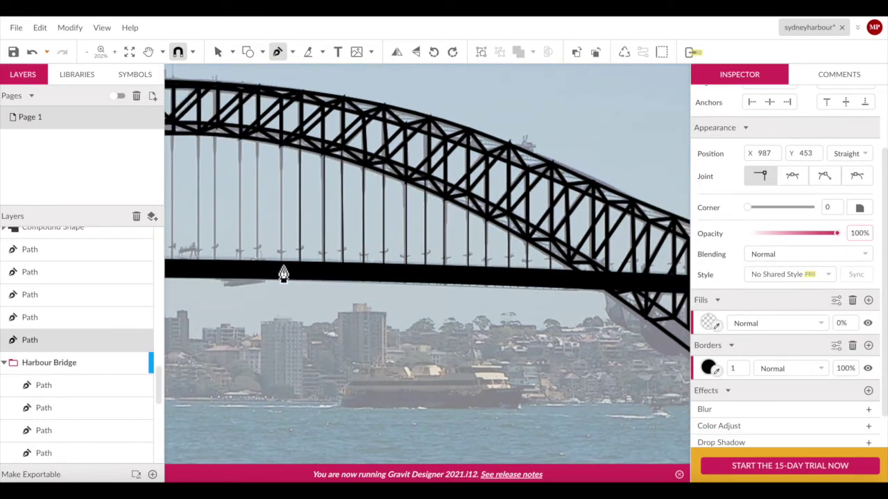
pyautogui.hscroll(-2, 216, 149)
pyautogui.scroll(-1, 273, 113)
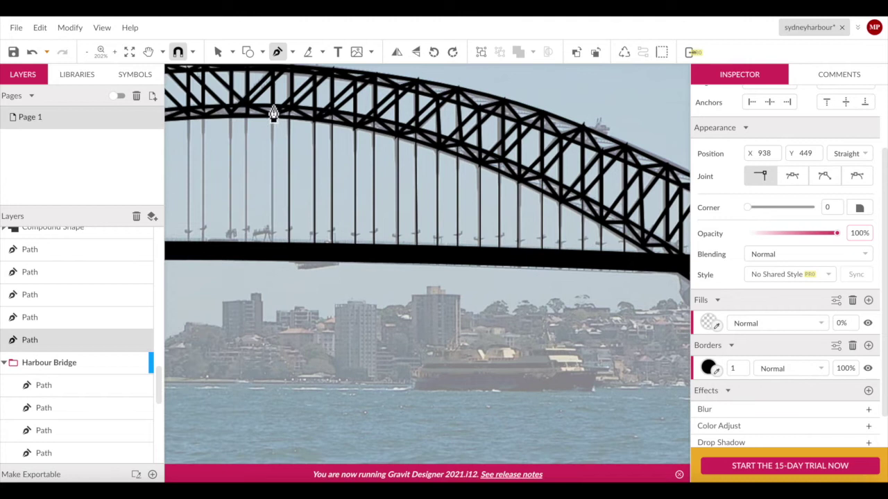
pyautogui.scroll(1, 233, 210)
pyautogui.hscroll(-3, 286, 264)
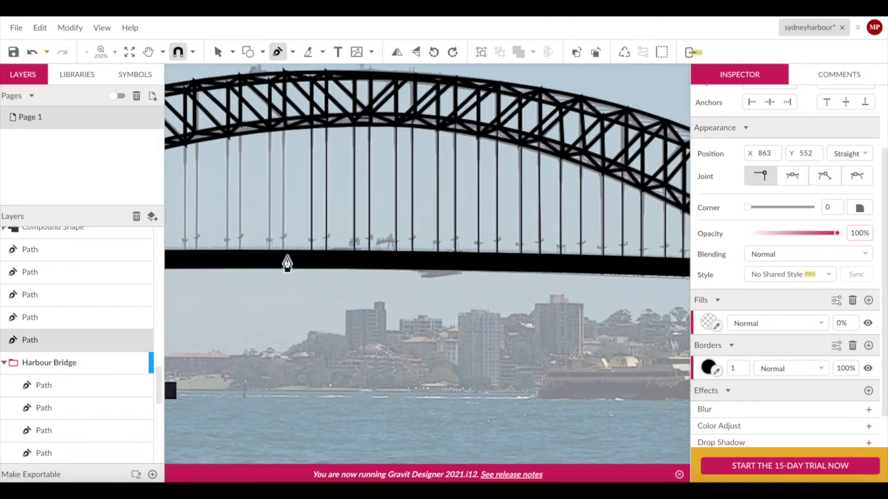
pyautogui.hscroll(-3, 232, 135)
pyautogui.scroll(-1, 297, 251)
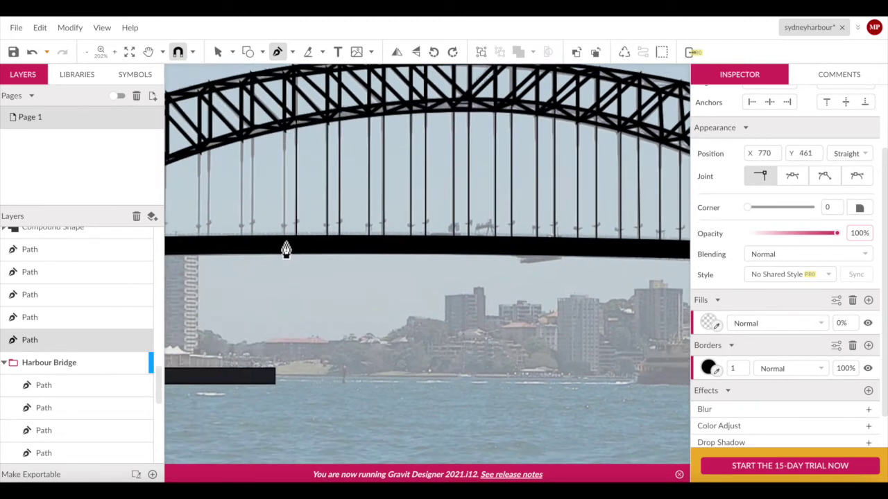
pyautogui.hscroll(-2, 244, 210)
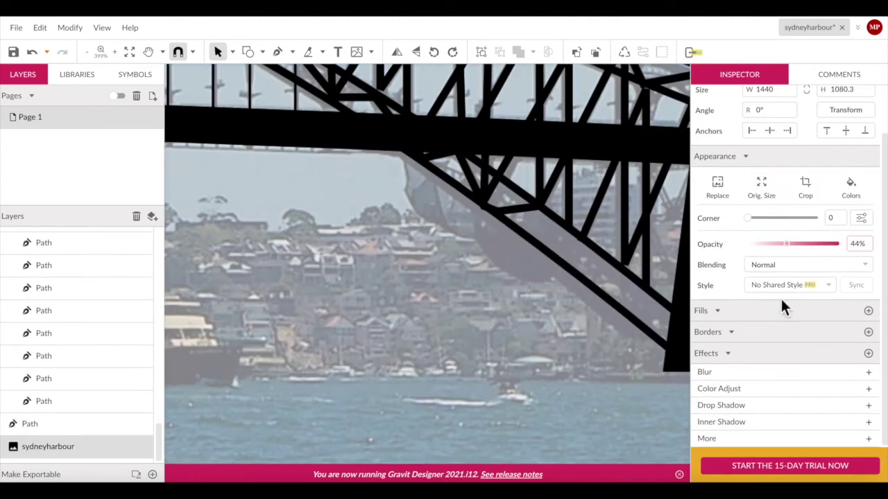
# - Trace a zigzag line over the diagonal struts at the arch's right end near the pylon
pyautogui.press('p')
pyautogui.click(535, 208)
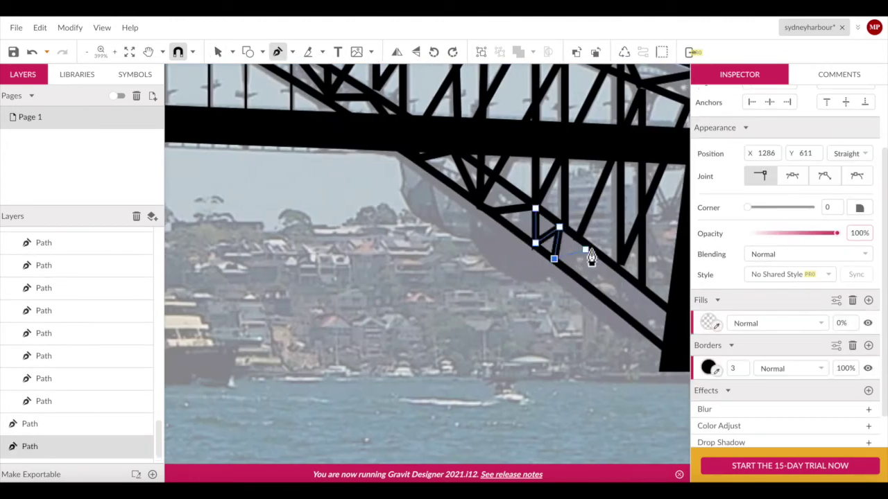
pyautogui.click(641, 288)
pyautogui.click(641, 325)
pyautogui.click(668, 316)
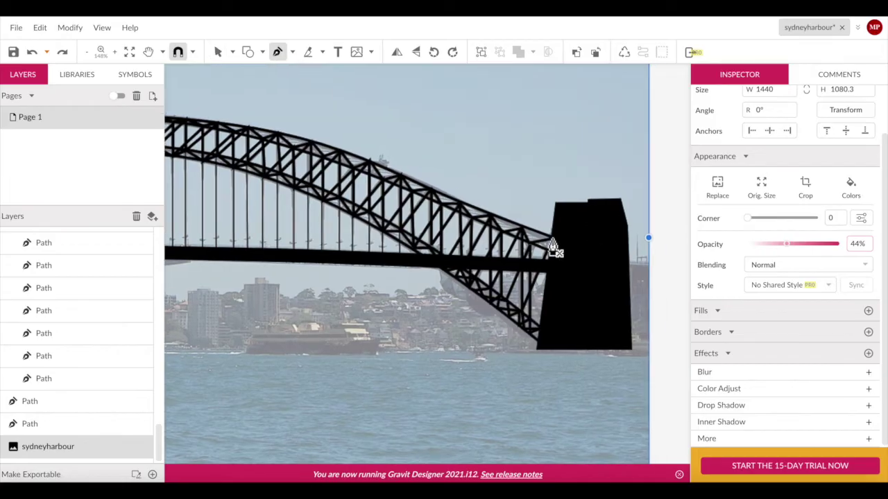
pyautogui.click(530, 229)
pyautogui.click(544, 249)
pyautogui.click(746, 395)
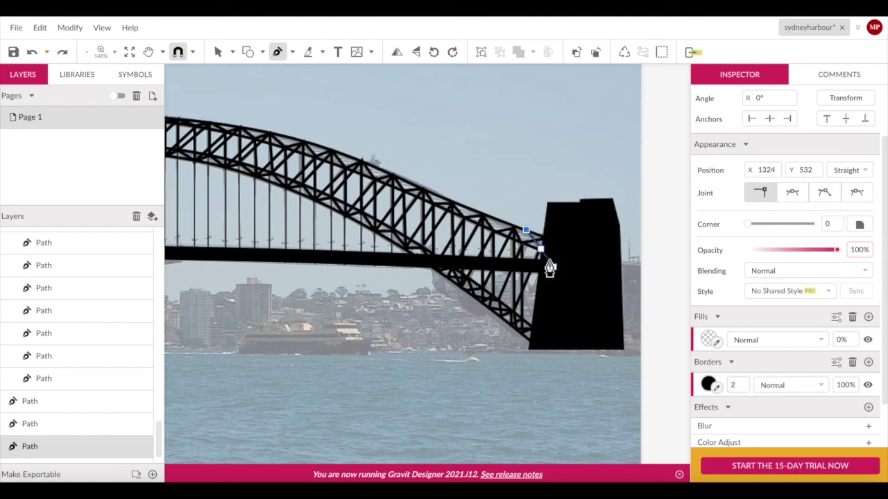
pyautogui.click(498, 229)
# - Draw another zigzag path along the arch's upper struts and finish it
pyautogui.keyDown('ctrl'); pyautogui.scroll(5, 498, 229); pyautogui.keyUp('ctrl')
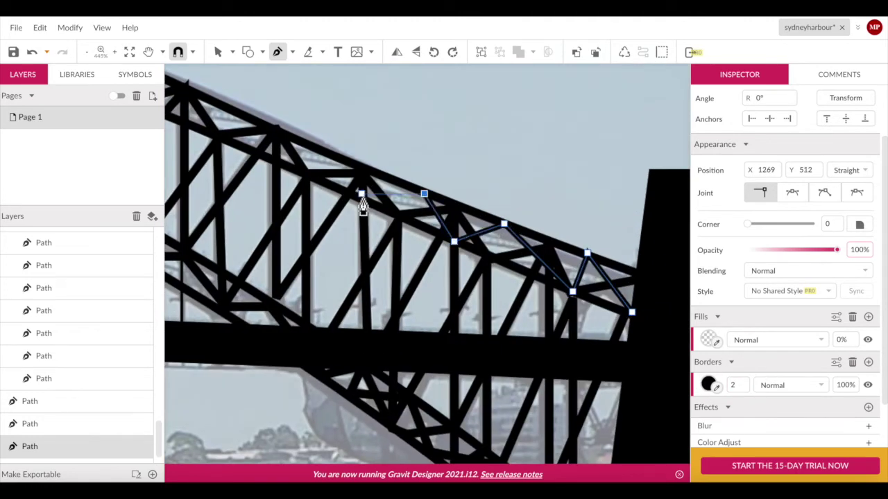
pyautogui.hscroll(-5, 284, 137)
pyautogui.click(327, 143)
pyautogui.hscroll(-5, 326, 143)
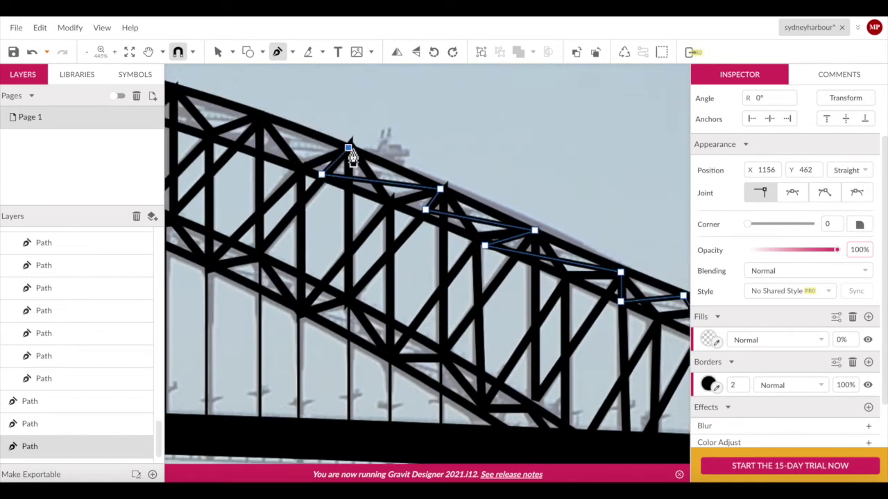
pyautogui.click(239, 117)
pyautogui.hscroll(-5, 240, 118)
pyautogui.click(317, 163)
pyautogui.hscroll(-5, 259, 247)
pyautogui.hscroll(-3, 258, 247)
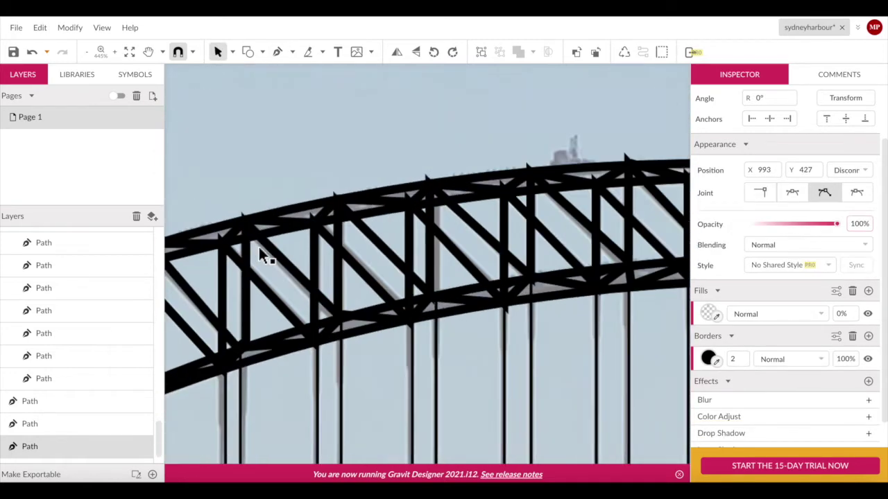
pyautogui.click(584, 177)
pyautogui.press('Escape')
pyautogui.press('v')
pyautogui.scroll(-5, 444, 312)
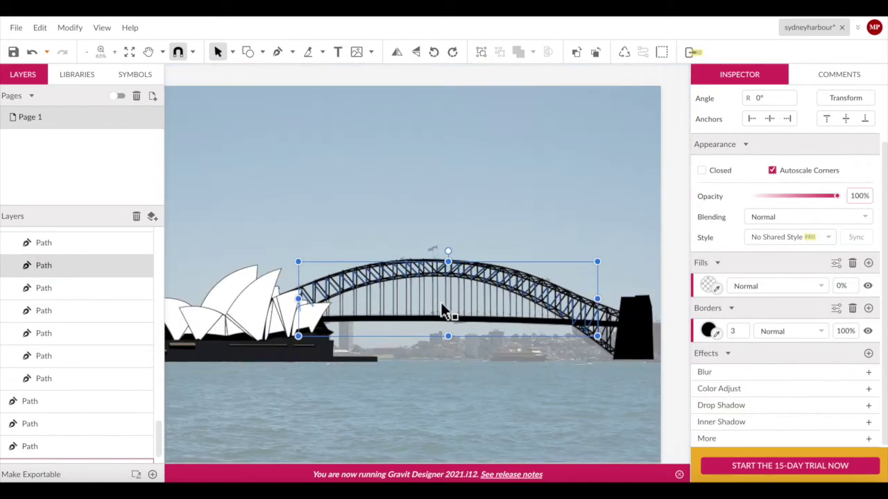
pyautogui.click(418, 359)
pyautogui.hotkey('ctrl', 'shift', 'h')
pyautogui.scroll(3, 437, 337)
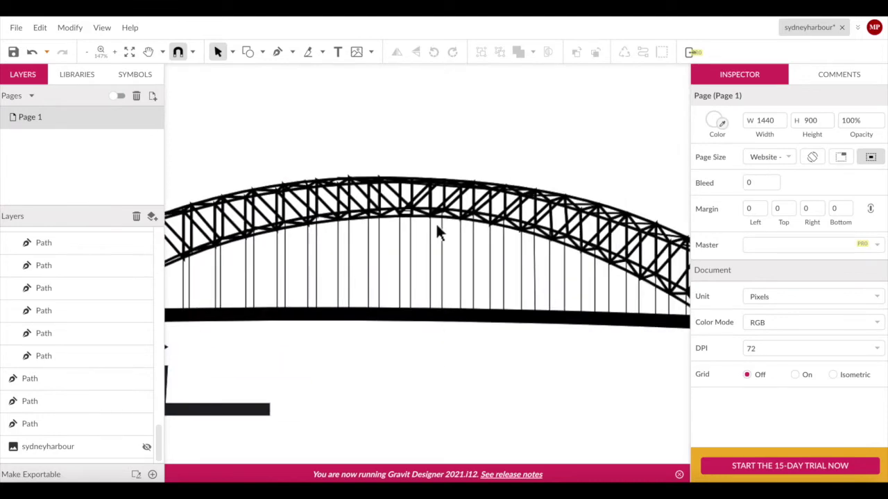
pyautogui.scroll(3, 436, 222)
pyautogui.click(461, 291)
pyautogui.scroll(-2, 357, 279)
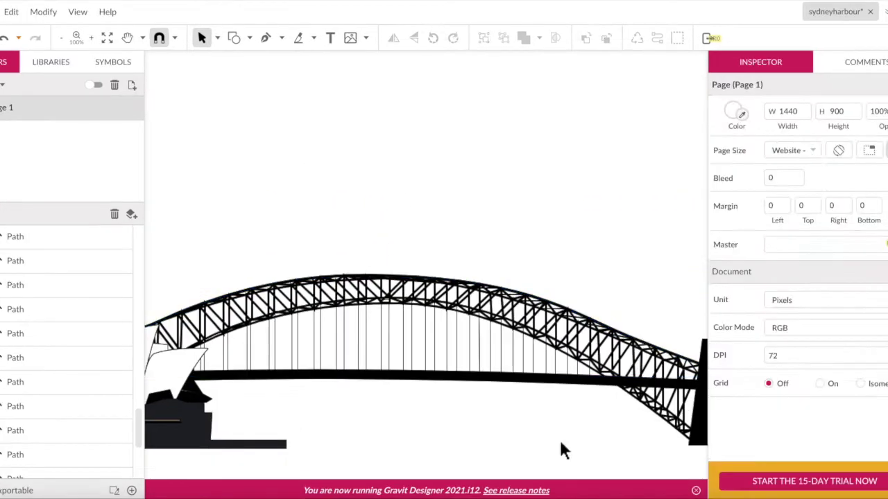
pyautogui.click(649, 360)
pyautogui.click(670, 456)
pyautogui.click(272, 309)
pyautogui.click(451, 221)
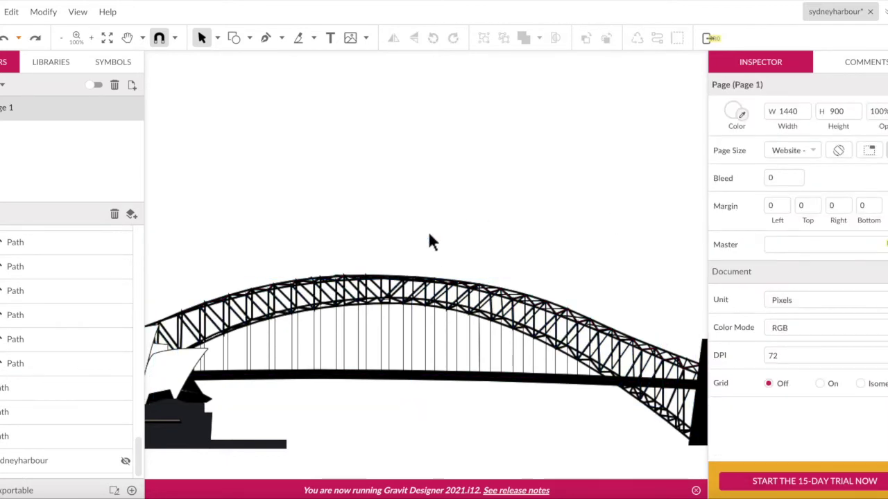
pyautogui.scroll(2, 428, 258)
pyautogui.scroll(4, 382, 238)
pyautogui.click(382, 237)
pyautogui.press('Escape')
pyautogui.scroll(-1, 565, 248)
pyautogui.scroll(-2, 571, 247)
pyautogui.scroll(-1, 485, 243)
pyautogui.scroll(-2, 444, 330)
# - Select the bridge arch and truss paths to enter their anchor-point editing
pyautogui.hscroll(5, 444, 330)
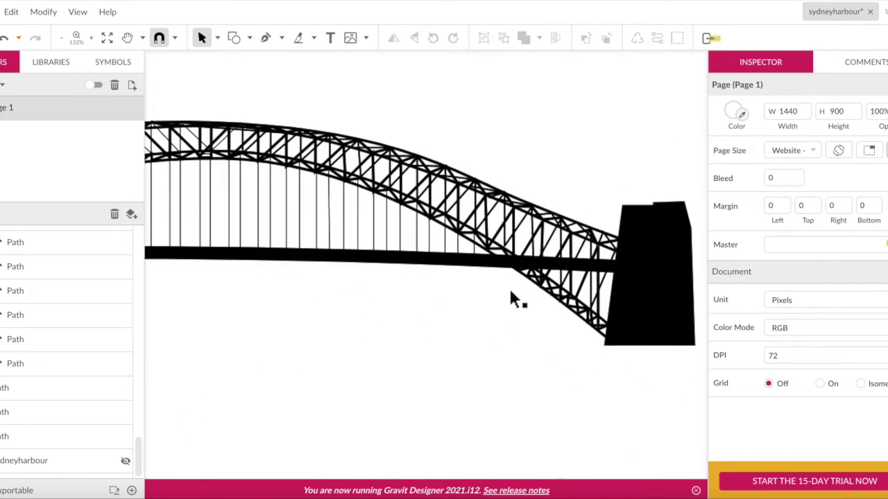
pyautogui.click(535, 204)
pyautogui.doubleClick(535, 204)
pyautogui.click(187, 126)
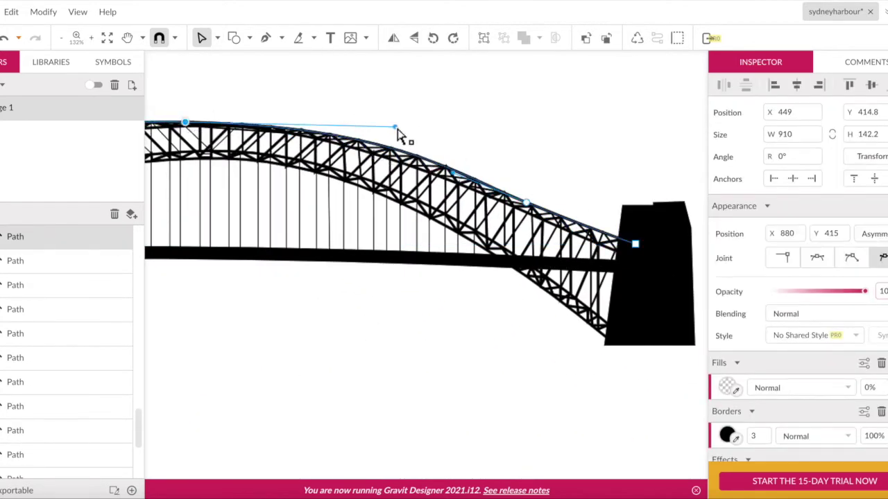
pyautogui.click(398, 134)
pyautogui.click(486, 370)
pyautogui.click(634, 244)
pyautogui.doubleClick(425, 148)
pyautogui.click(464, 137)
# - Drag an anchor on the top arch path up and left to refine its curve
pyautogui.scroll(-3, 463, 136)
pyautogui.scroll(3, 416, 111)
pyautogui.click(408, 102)
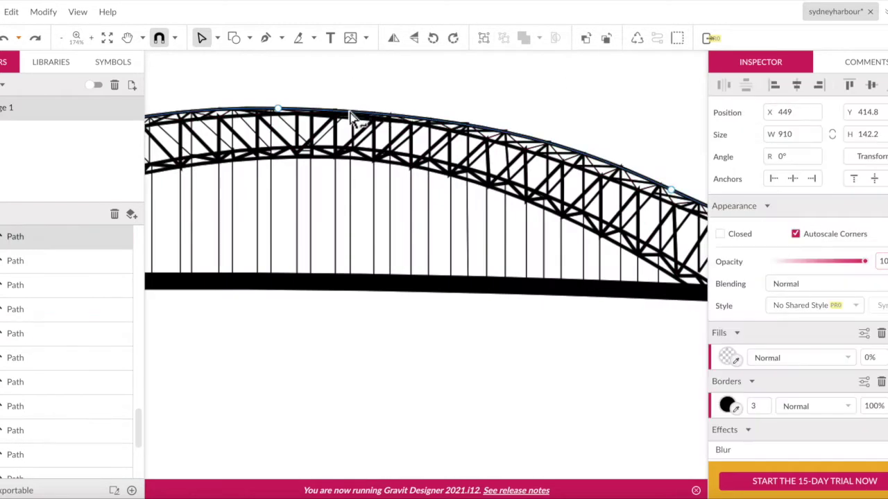
pyautogui.press('Escape')
pyautogui.scroll(1, 408, 102)
pyautogui.click(408, 102)
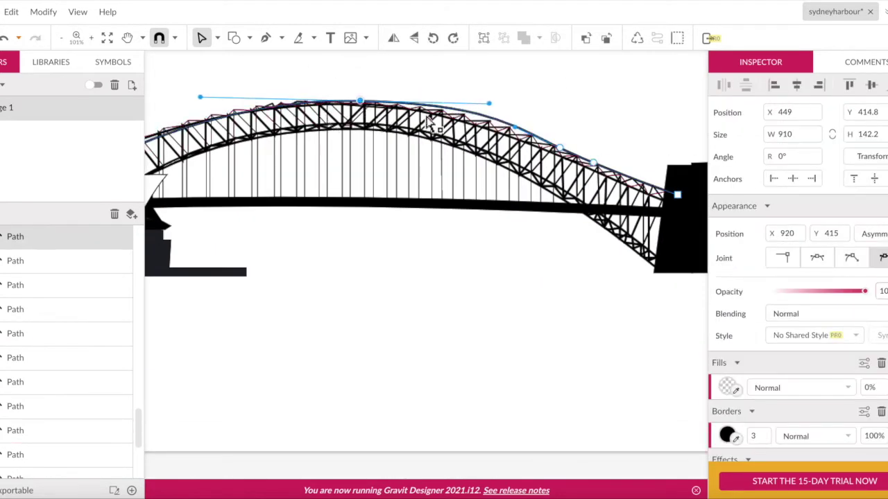
pyautogui.click(332, 102)
pyautogui.moveTo(331, 103); pyautogui.dragTo(317, 87)
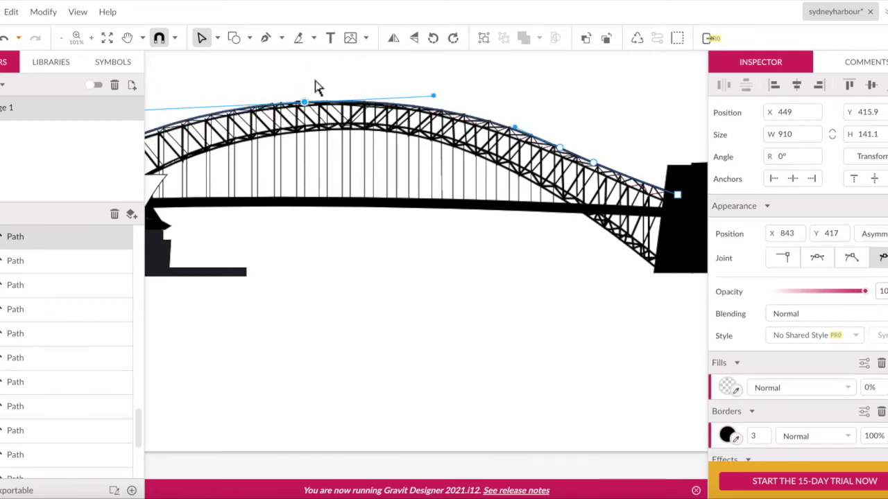
pyautogui.scroll(3, 403, 129)
pyautogui.scroll(-3, 273, 75)
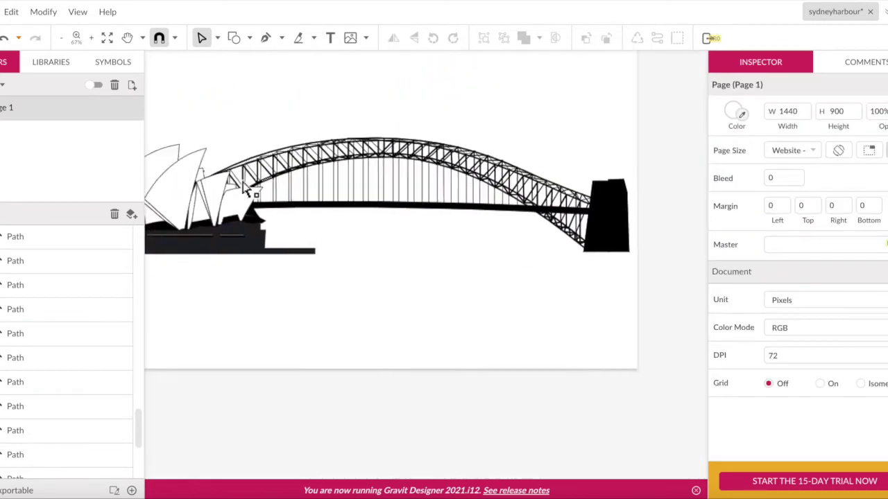
pyautogui.scroll(3, 264, 158)
pyautogui.click(602, 147)
# - Stretch the bridge deck's left end out to the page edge
pyautogui.scroll(-3, 274, 131)
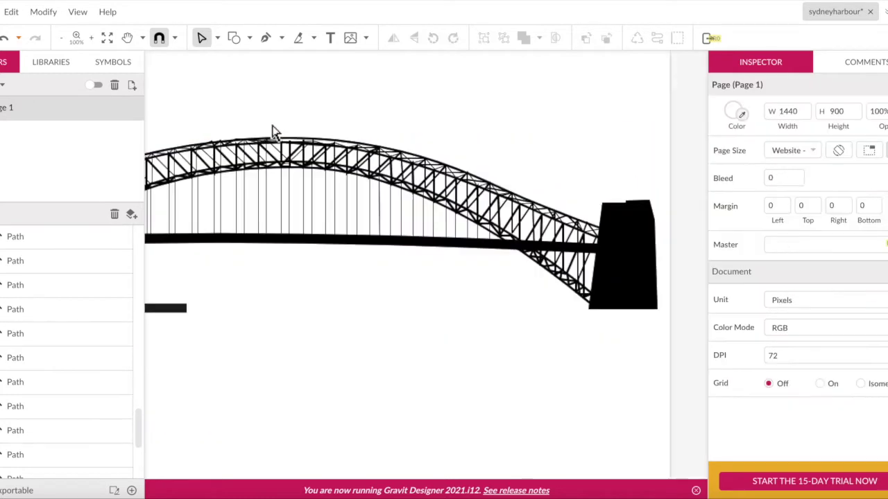
pyautogui.scroll(1, 322, 230)
pyautogui.click(586, 182)
pyautogui.click(493, 285)
pyautogui.hscroll(-5, 494, 285)
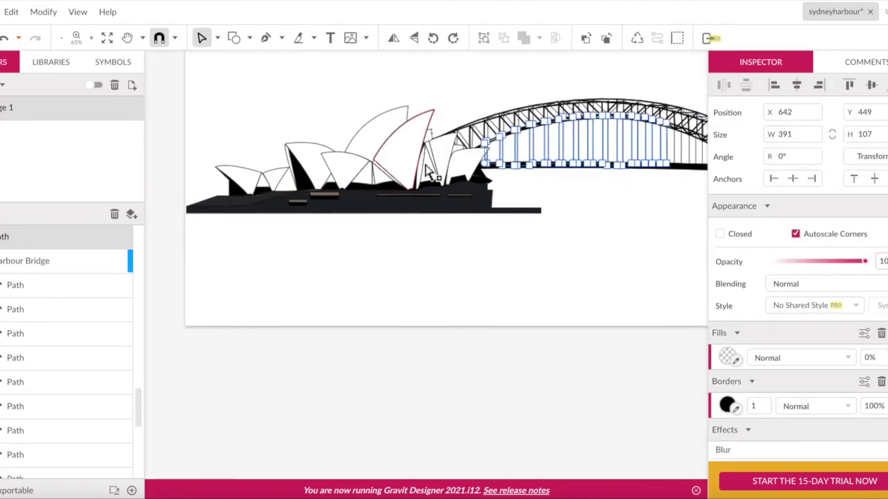
pyautogui.click(490, 169)
pyautogui.moveTo(490, 169); pyautogui.dragTo(181, 167)
pyautogui.click(467, 266)
pyautogui.scroll(-2, 468, 266)
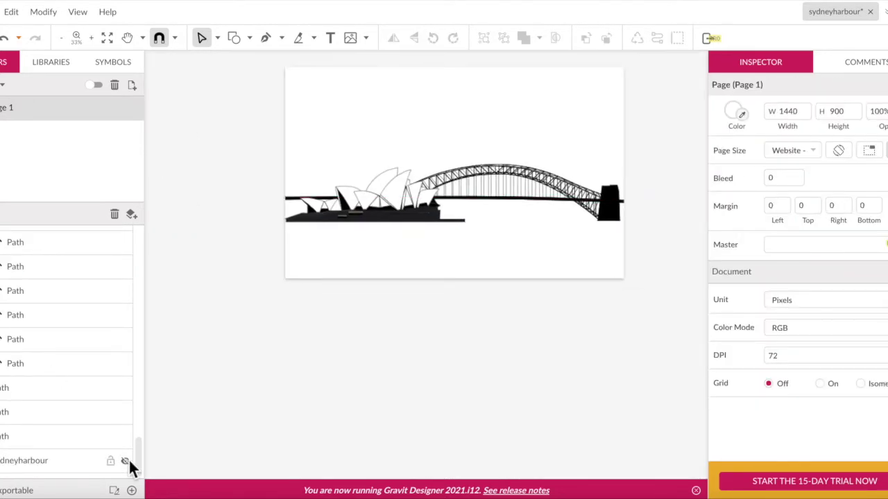
# - Show the harbour background photo again and check the deck path's anchors
pyautogui.click(126, 460)
pyautogui.scroll(1, 278, 353)
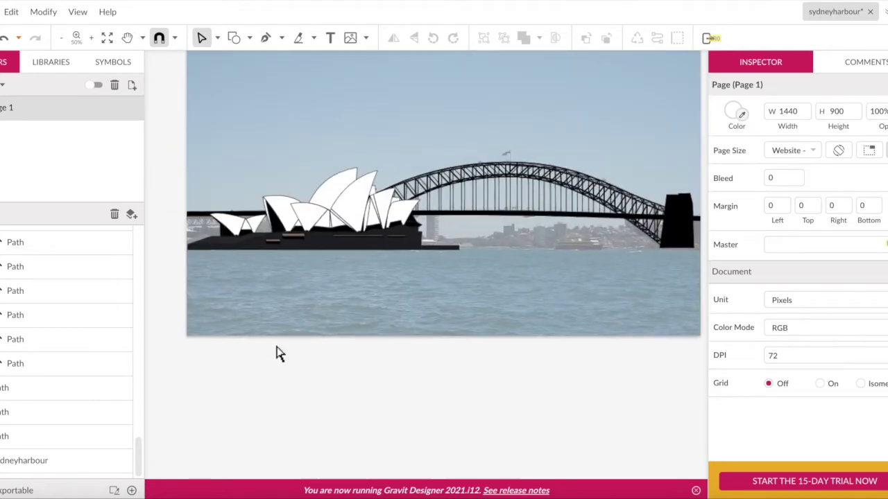
pyautogui.click(201, 220)
pyautogui.doubleClick(201, 221)
pyautogui.click(406, 288)
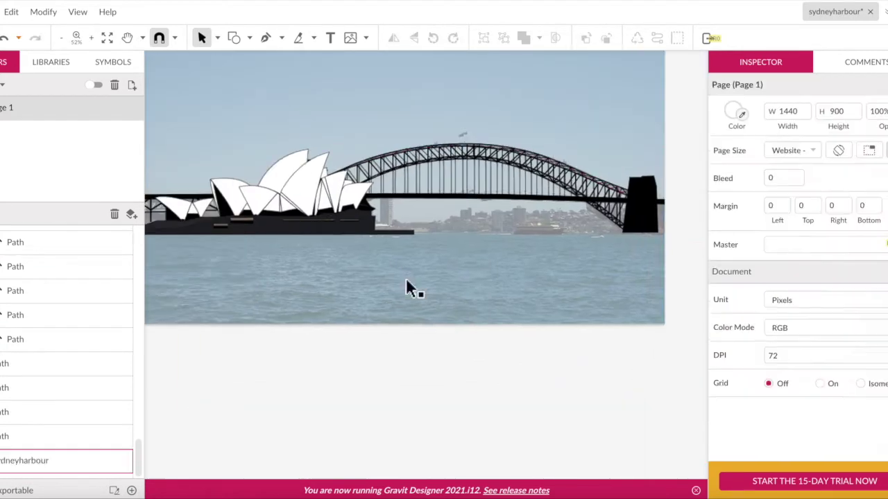
pyautogui.scroll(-1, 471, 381)
# - Draw a closed four-point water shape over the harbour and fill it blue
pyautogui.press('p')
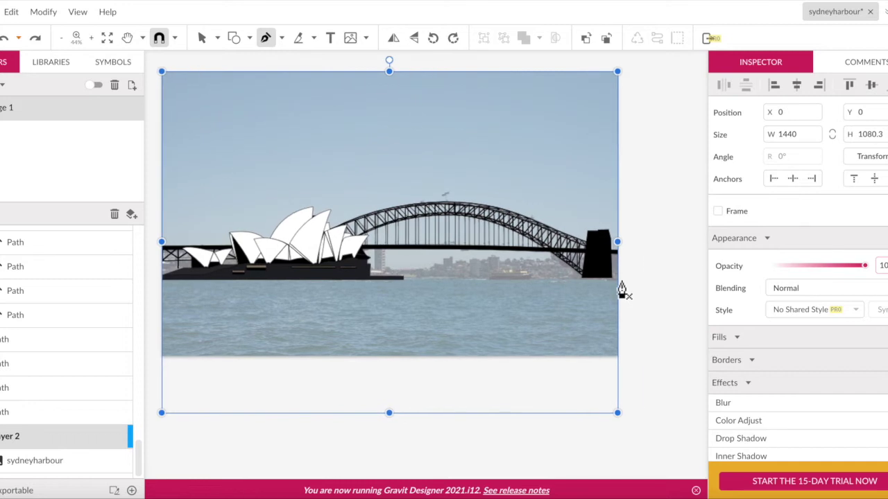
pyautogui.click(617, 278)
pyautogui.click(359, 277)
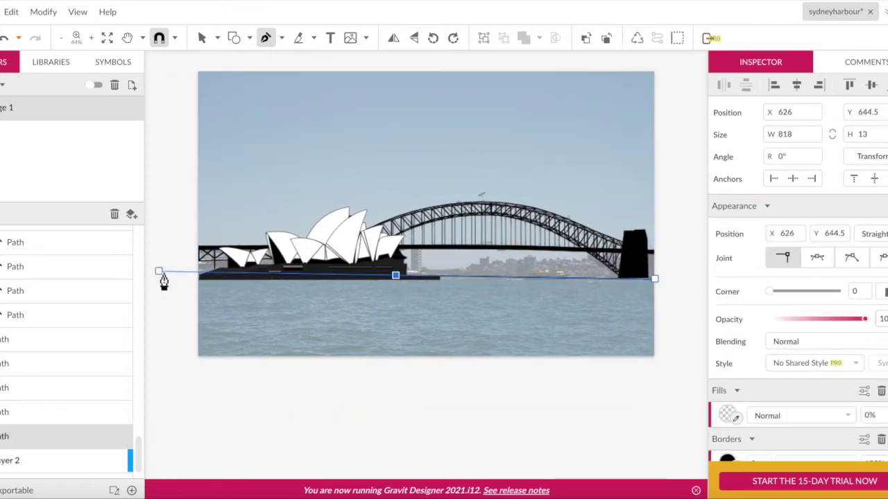
pyautogui.click(211, 357)
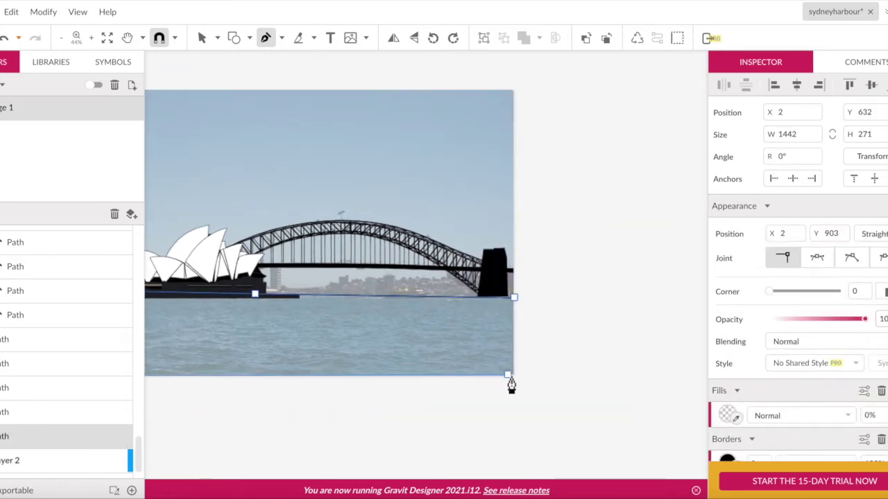
pyautogui.click(514, 297)
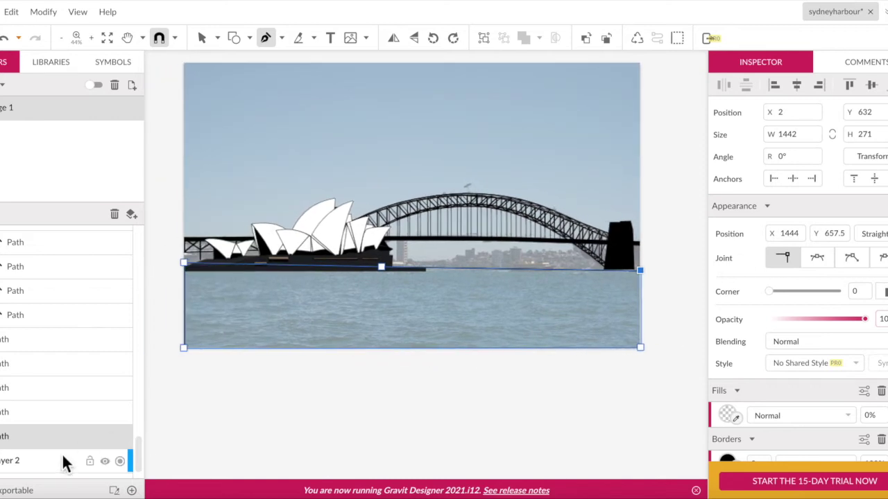
pyautogui.scroll(-1, 750, 418)
pyautogui.click(727, 352)
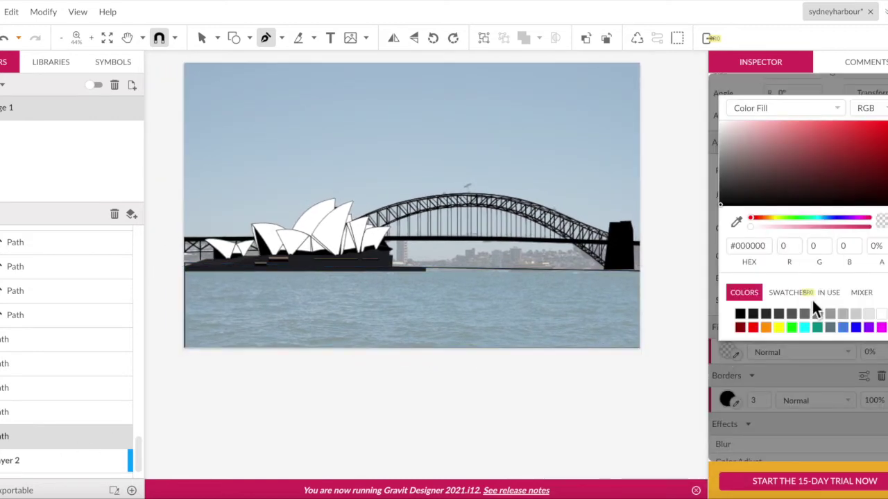
pyautogui.click(816, 219)
pyautogui.click(825, 136)
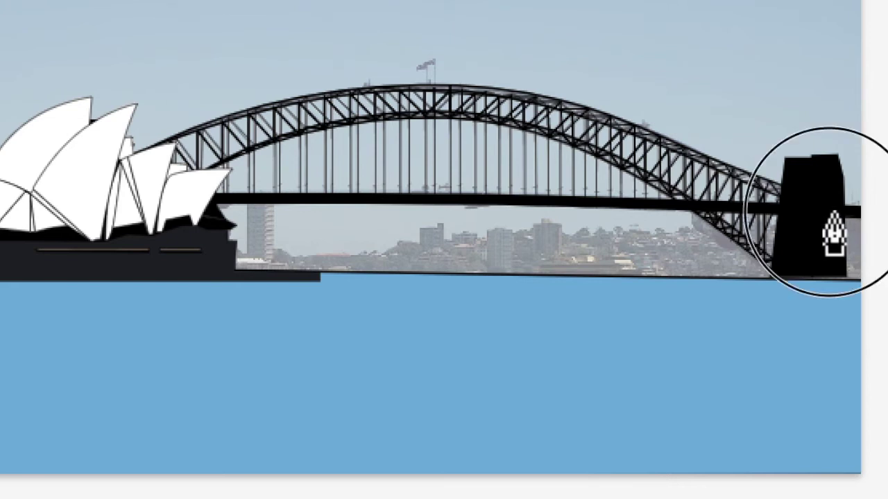
# - Trace the skyline rooftops from the bridge tower leftward into a closed path
pyautogui.click(629, 228)
pyautogui.click(485, 231)
pyautogui.click(423, 226)
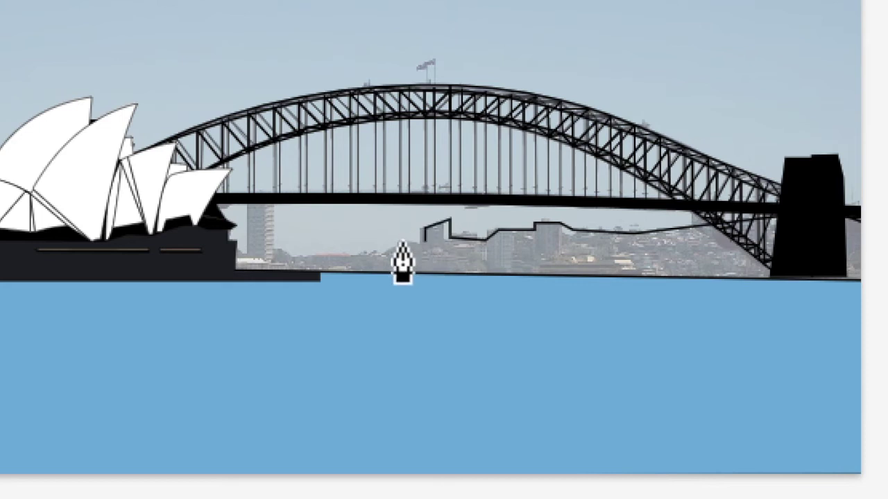
pyautogui.click(399, 243)
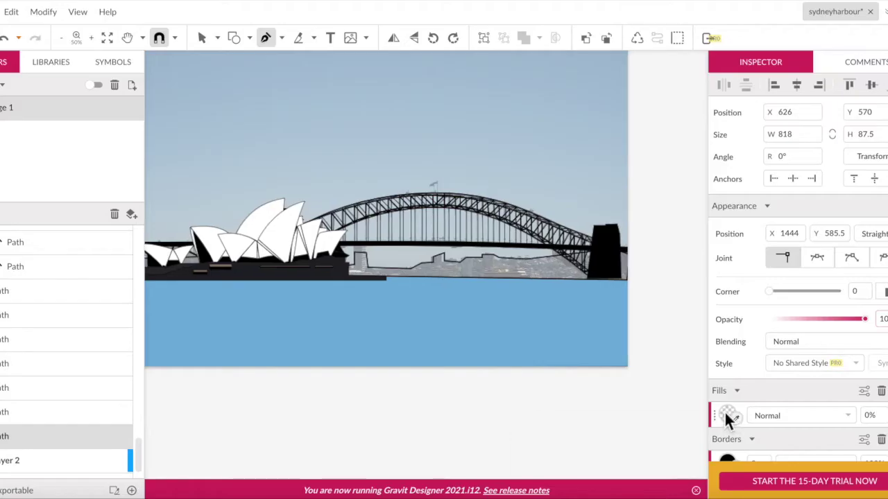
# - Fill the skyline shape grey #8B8B8B and fade its border opacity to 0%
pyautogui.click(726, 416)
pyautogui.click(817, 377)
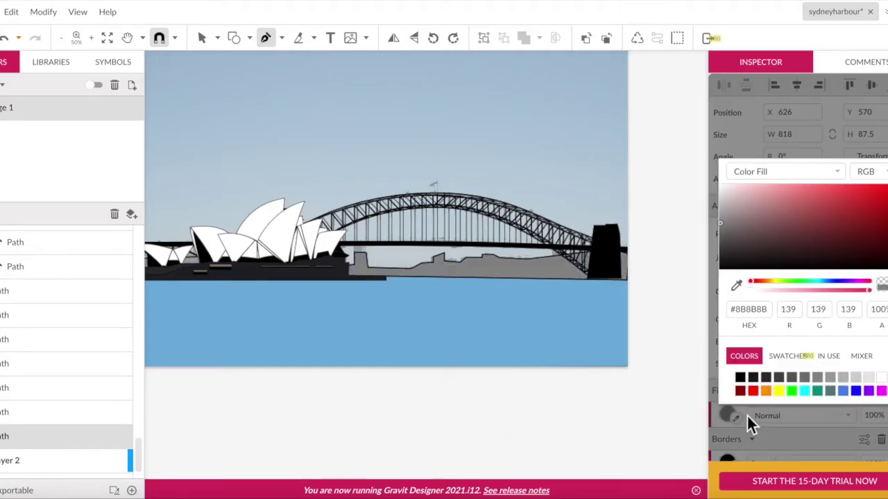
pyautogui.click(746, 416)
pyautogui.moveTo(879, 359); pyautogui.dragTo(879, 477)
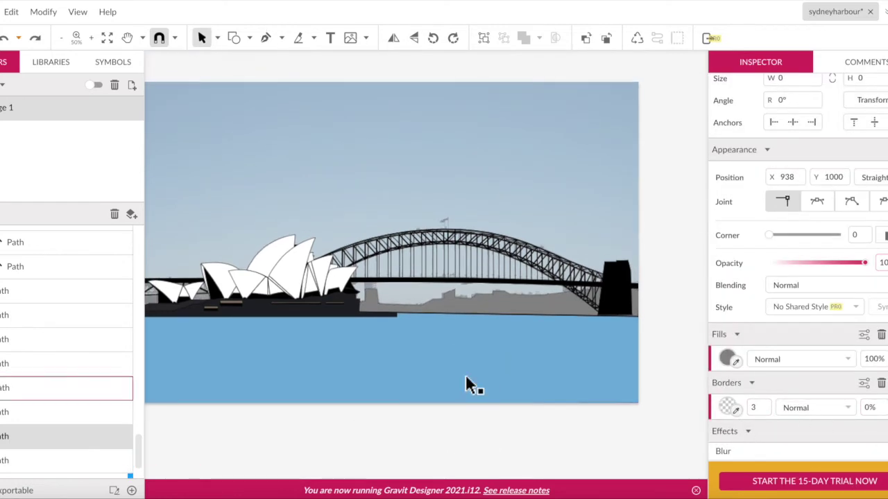
# - Hide the sydneyharbour photo layer
pyautogui.click(727, 360)
pyautogui.click(509, 424)
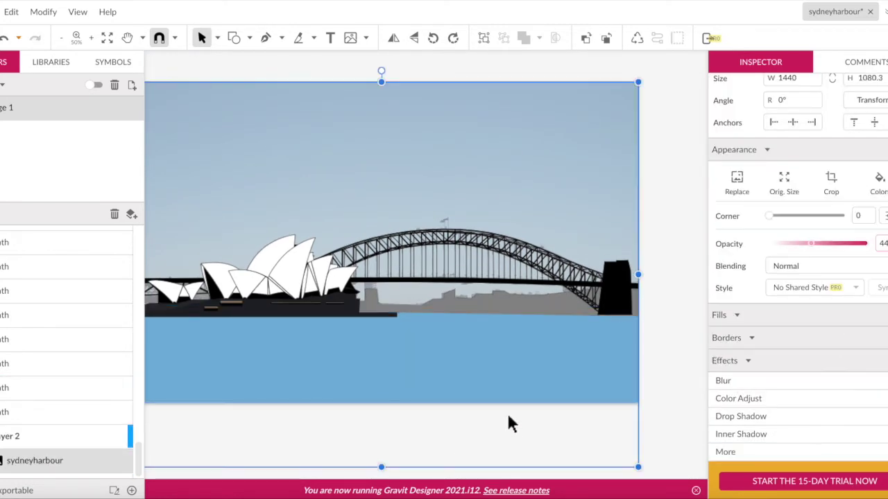
pyautogui.click(666, 332)
pyautogui.click(554, 308)
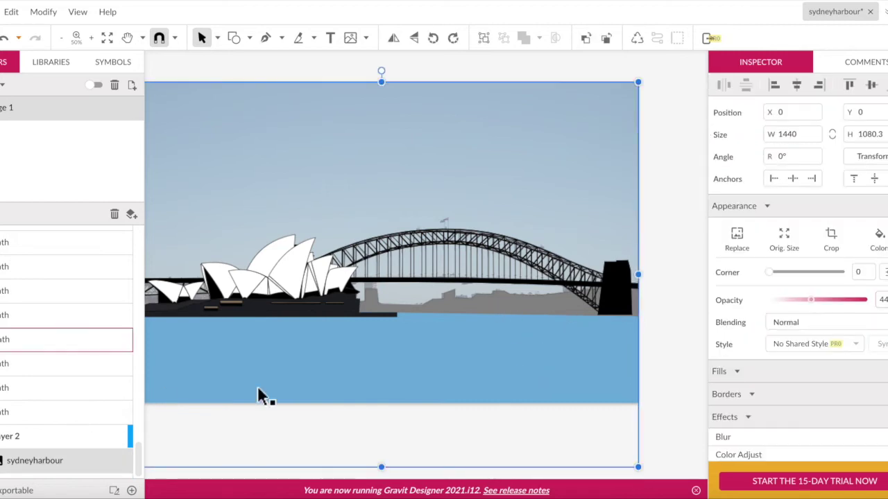
# - Add a Blur effect with radius 7 to the grey skyline shape
pyautogui.click(666, 333)
pyautogui.click(486, 298)
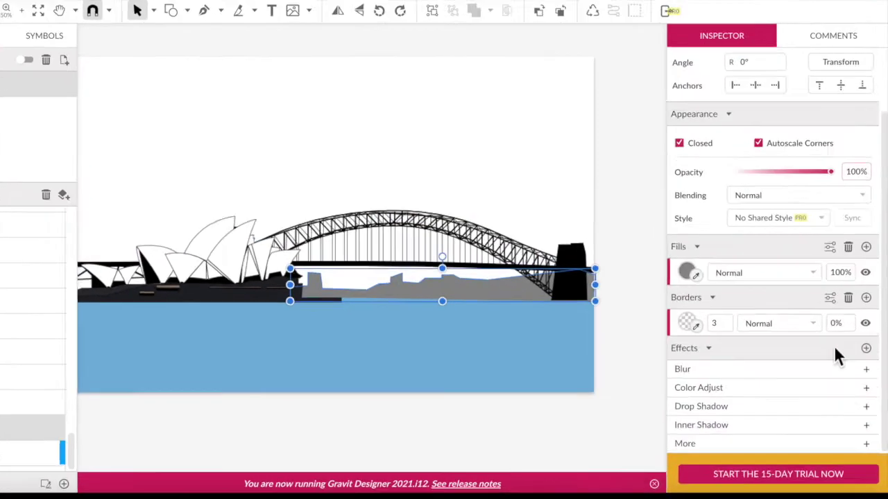
pyautogui.click(836, 368)
pyautogui.moveTo(577, 414); pyautogui.dragTo(584, 415)
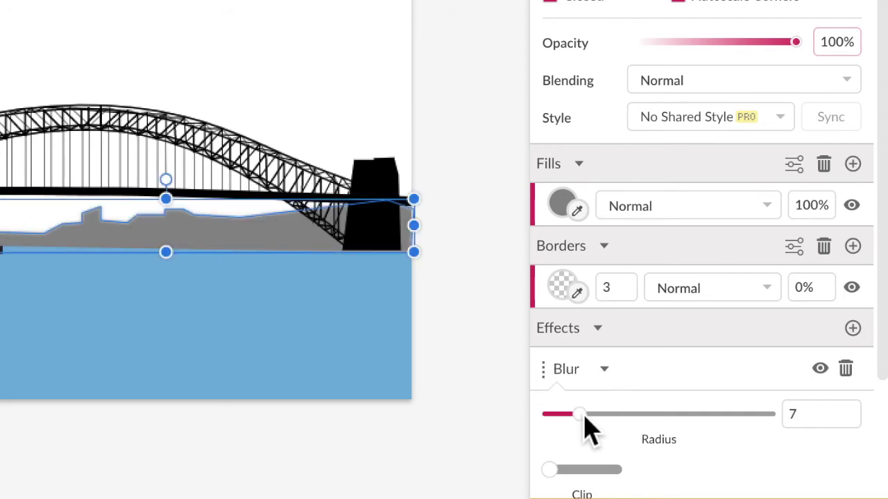
pyautogui.click(393, 398)
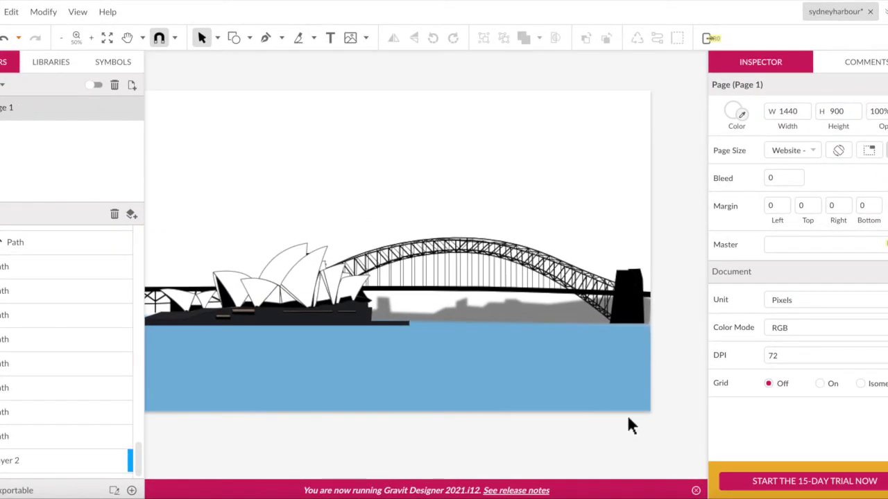
pyautogui.click(607, 359)
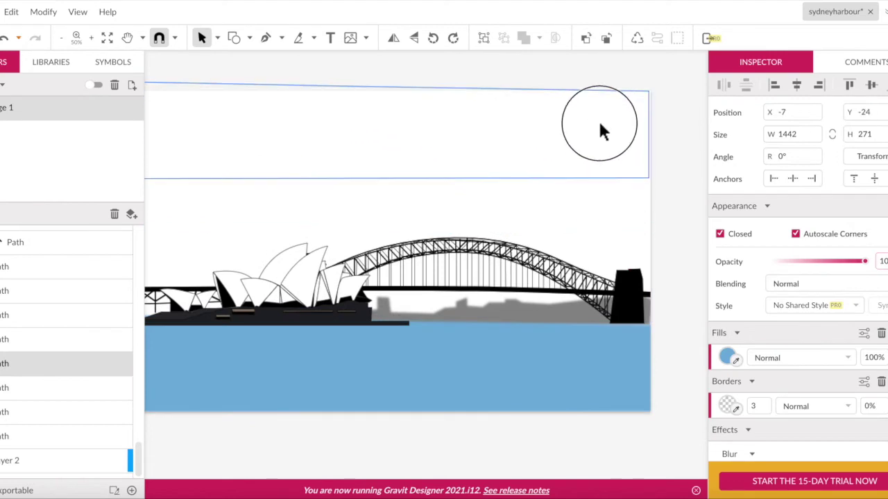
# - Copy the water shape to the page top, stretch it over the sky area and send it behind everything
pyautogui.moveTo(602, 132); pyautogui.dragTo(601, 132)
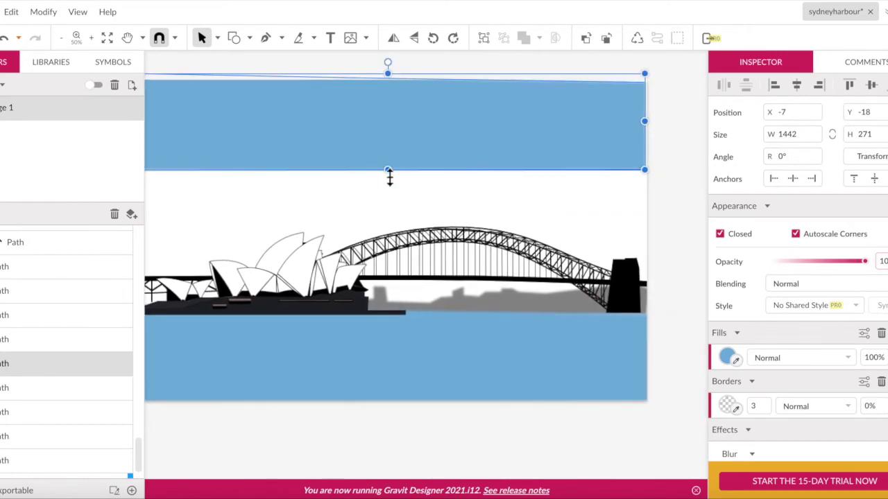
pyautogui.moveTo(389, 177); pyautogui.dragTo(396, 314)
pyautogui.rightClick(441, 184)
pyautogui.moveTo(263, 161)
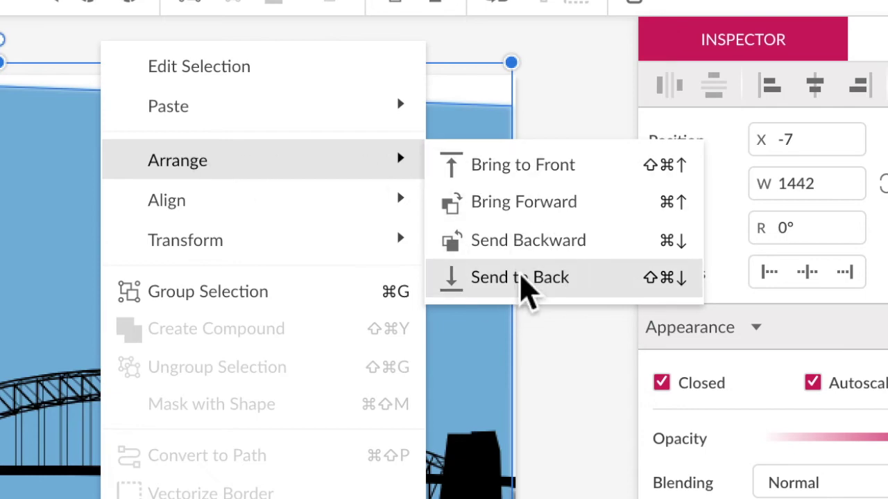
pyautogui.click(522, 279)
# - Lighten the sky to pale blue #B8D9F0 and level its top edge with the page top
pyautogui.click(727, 358)
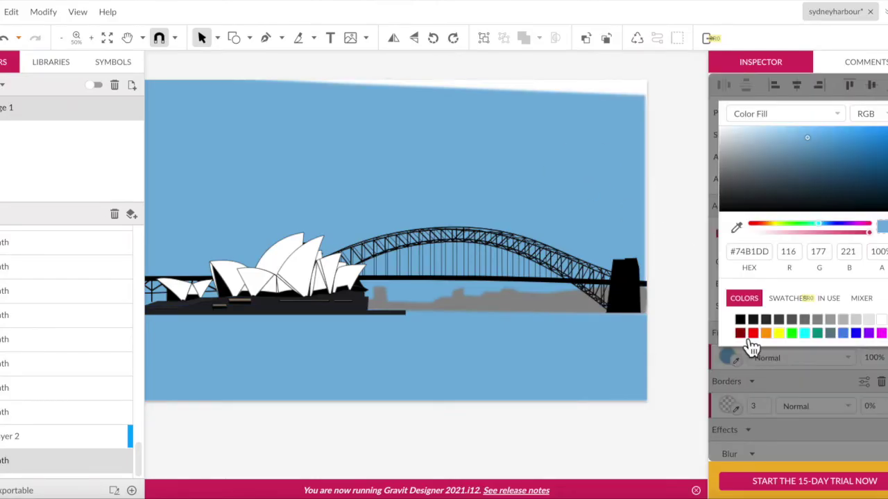
pyautogui.moveTo(806, 139); pyautogui.dragTo(775, 132)
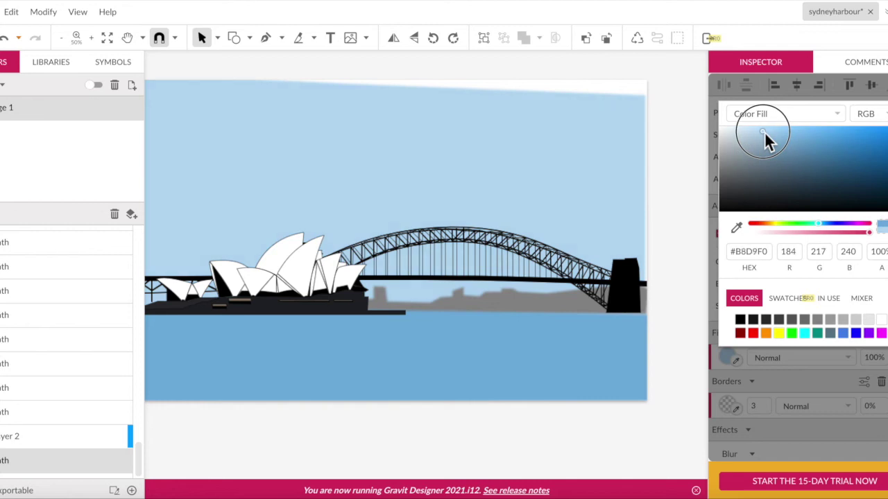
pyautogui.click(675, 180)
pyautogui.click(645, 100)
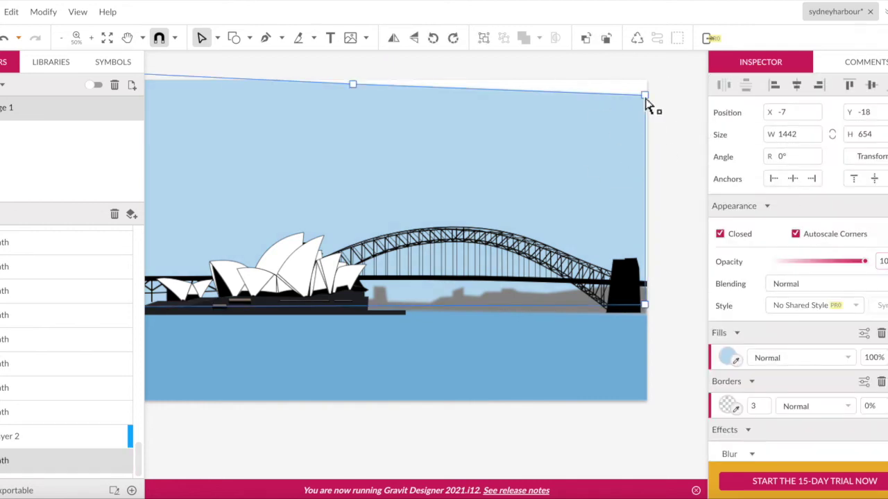
pyautogui.click(647, 79)
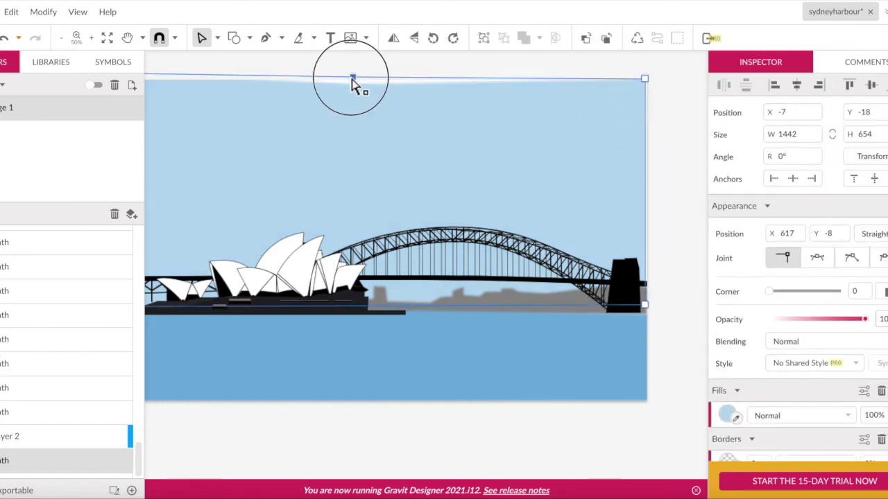
pyautogui.click(670, 178)
pyautogui.click(644, 305)
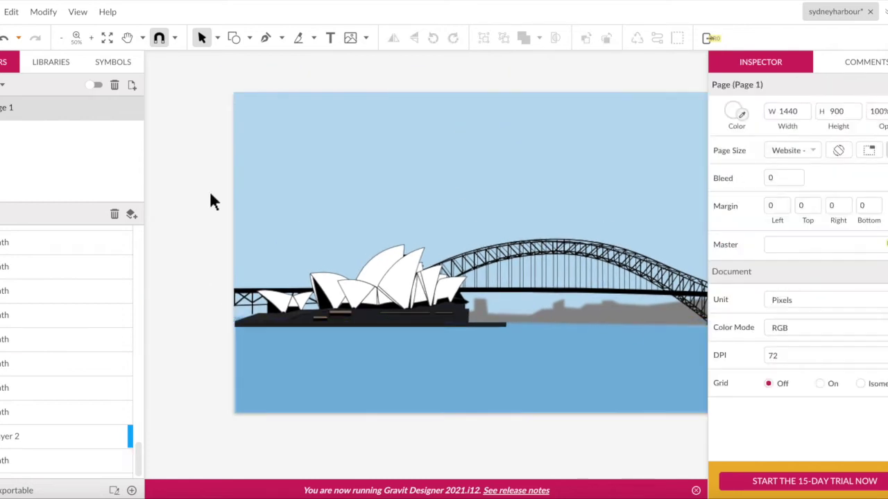
# - Select the Opera House sails and check the large left sail's border colour
pyautogui.scroll(5, 350, 298)
pyautogui.click(208, 201)
pyautogui.click(360, 195)
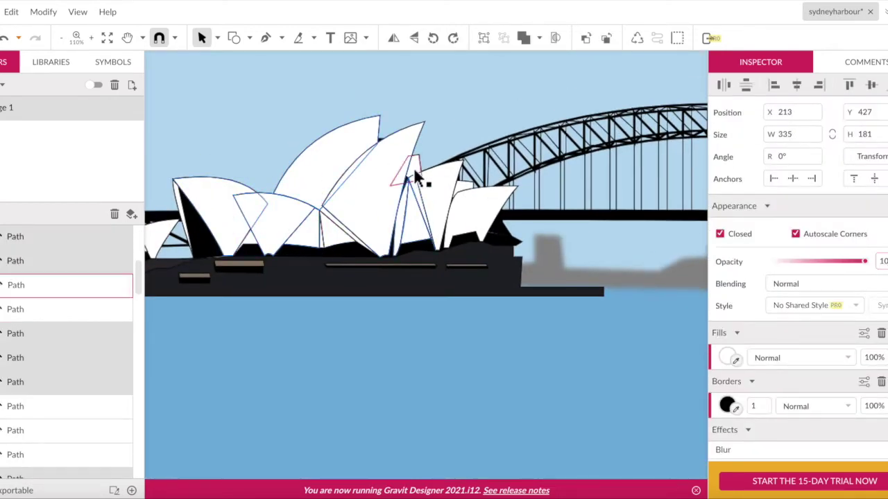
pyautogui.click(442, 238)
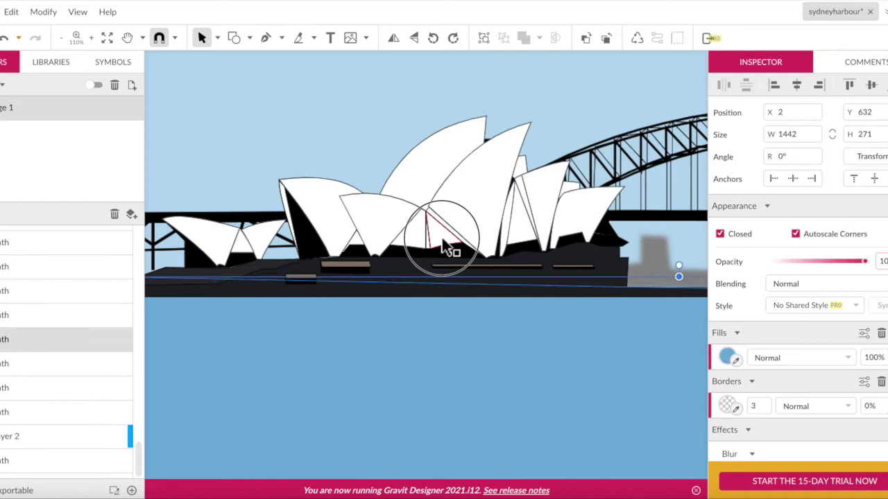
pyautogui.scroll(5, 430, 239)
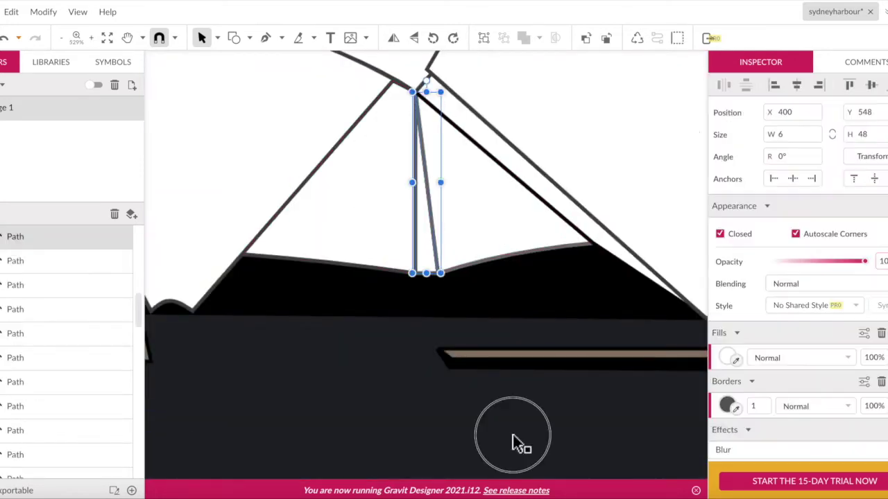
pyautogui.scroll(-5, 513, 442)
pyautogui.click(297, 327)
pyautogui.click(412, 446)
pyautogui.click(727, 358)
# - Set the dark base compound shape's border opacity to 0%
pyautogui.scroll(4, 299, 291)
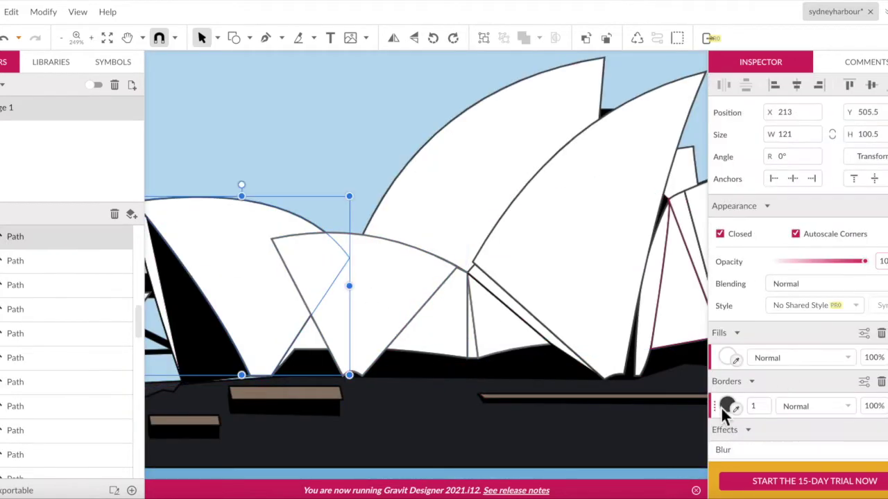
pyautogui.scroll(-3, 243, 248)
pyautogui.click(243, 248)
pyautogui.click(362, 460)
pyautogui.click(870, 414)
pyautogui.write('0')
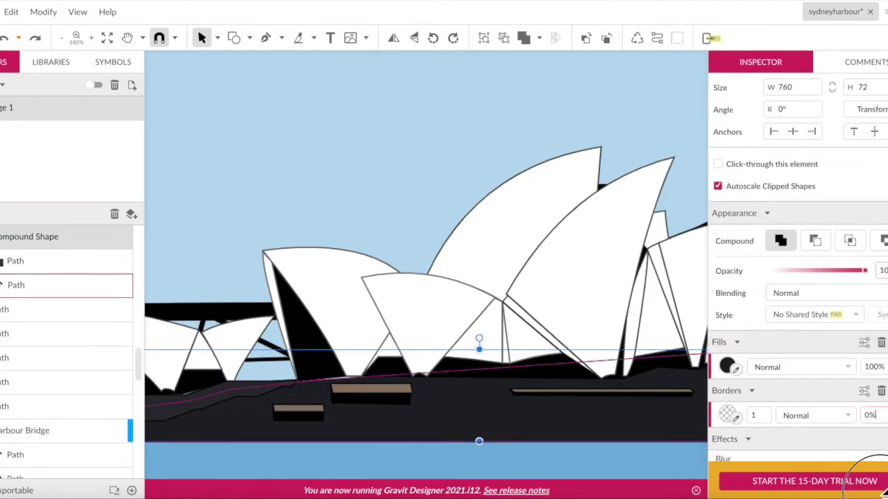
pyautogui.scroll(-2, 287, 341)
# - Enter the compound shape and node-edit the base outline's points
pyautogui.doubleClick(287, 341)
pyautogui.scroll(3, 380, 312)
pyautogui.scroll(2, 381, 312)
pyautogui.doubleClick(326, 285)
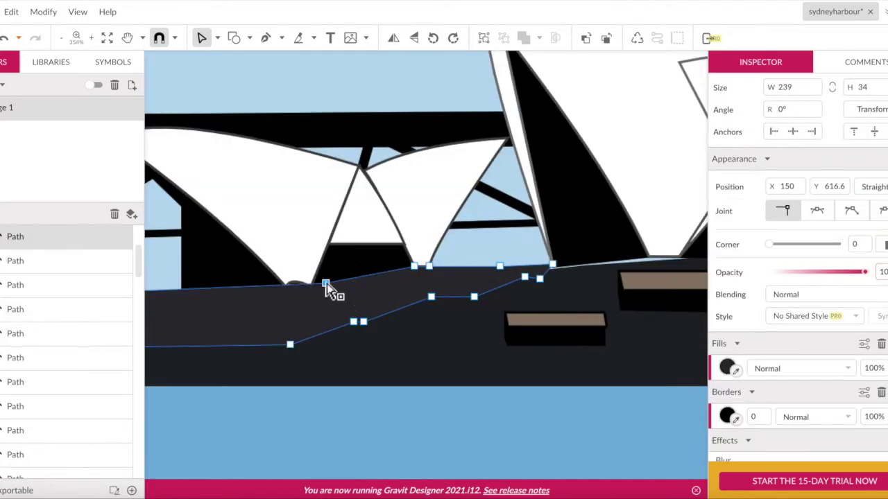
pyautogui.scroll(-3, 332, 318)
pyautogui.click(333, 412)
# - Select the blurred water shape, then the grey skyline shape
pyautogui.click(560, 337)
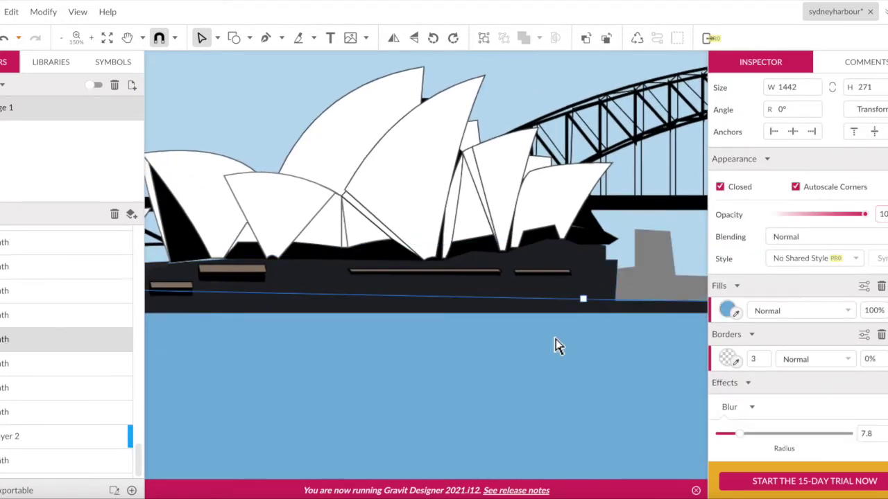
pyautogui.scroll(2, 434, 179)
pyautogui.scroll(-5, 578, 242)
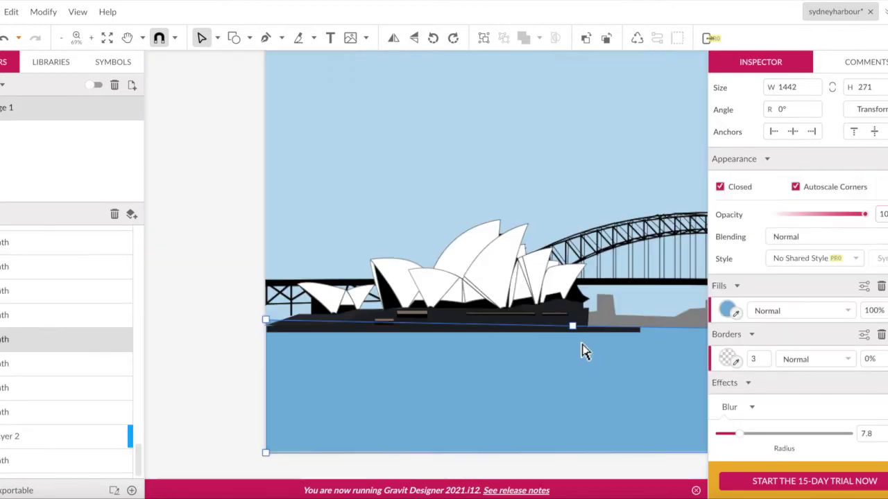
pyautogui.click(272, 288)
pyautogui.click(212, 299)
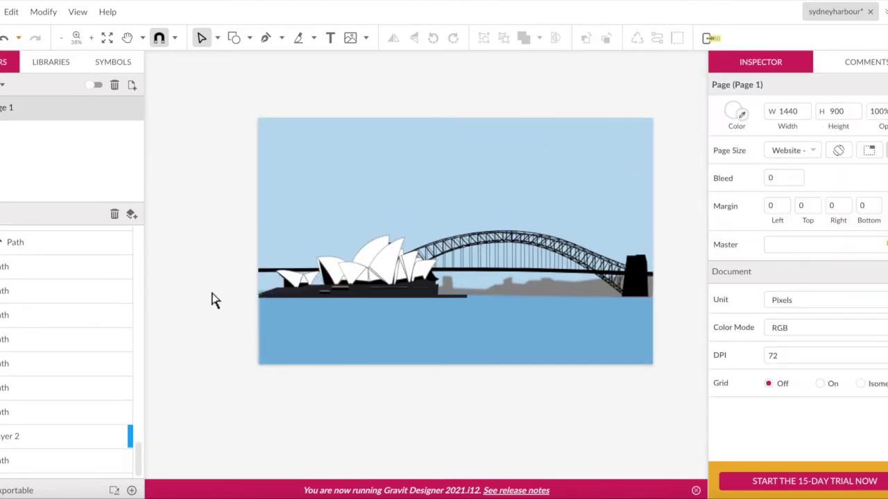
pyautogui.scroll(5, 317, 291)
pyautogui.click(317, 291)
pyautogui.scroll(-2, 251, 102)
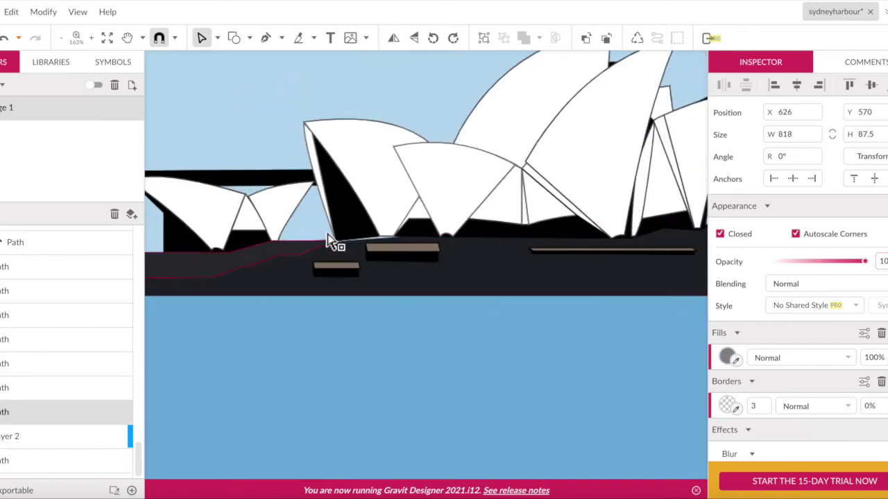
# - Draw a closed grey-filled path behind the small Opera House sails
pyautogui.press('p')
pyautogui.moveTo(246, 206); pyautogui.dragTo(337, 207)
pyautogui.hscroll(-5, 341, 211)
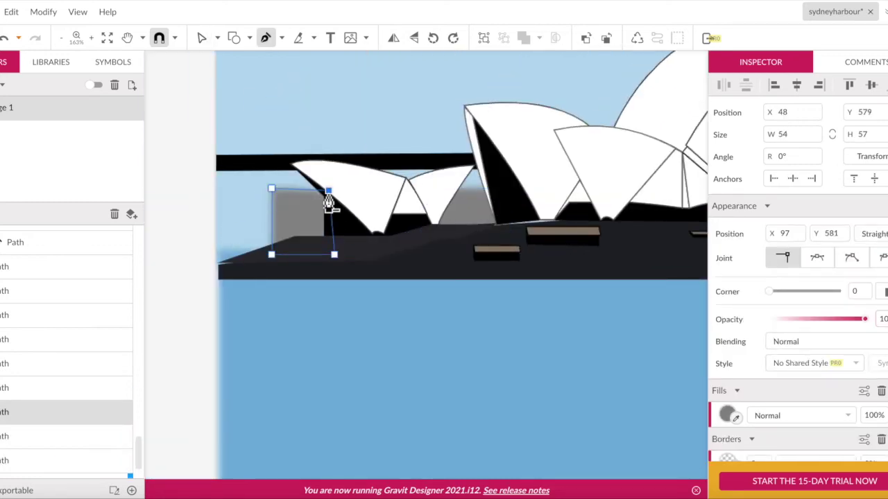
pyautogui.press('Escape')
pyautogui.scroll(-4, 200, 332)
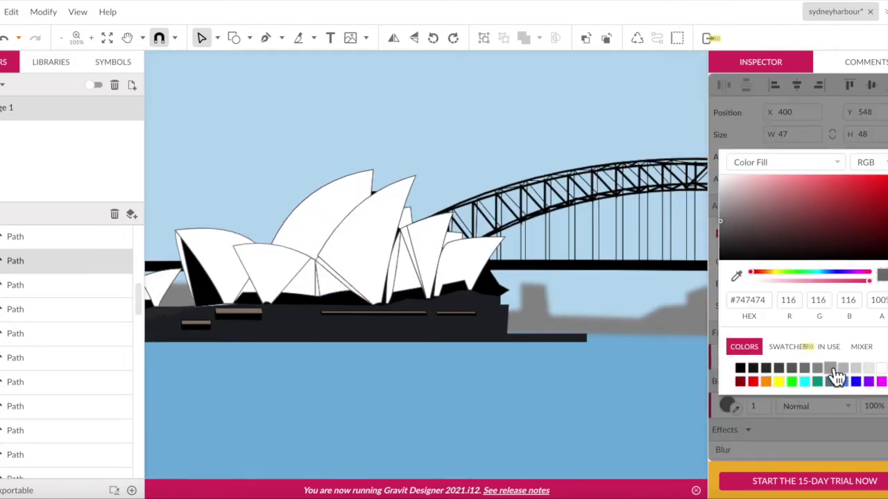
pyautogui.click(525, 410)
pyautogui.click(454, 401)
# - Extend the bridge pylon's corner point down to the water
pyautogui.click(727, 358)
pyautogui.click(361, 375)
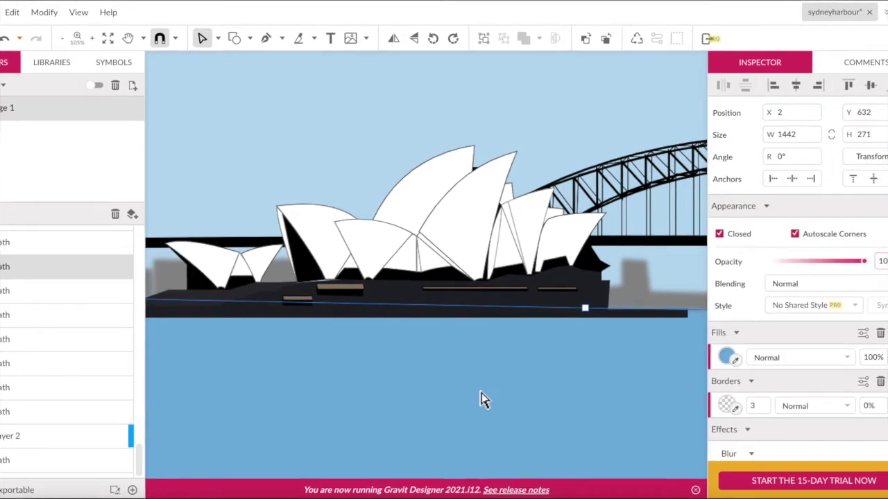
pyautogui.scroll(-2, 446, 422)
pyautogui.scroll(5, 627, 246)
pyautogui.doubleClick(628, 246)
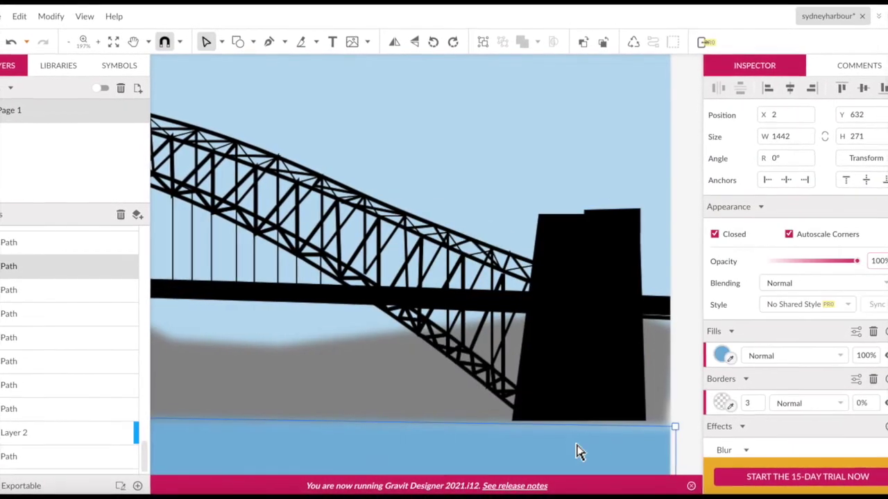
pyautogui.click(639, 305)
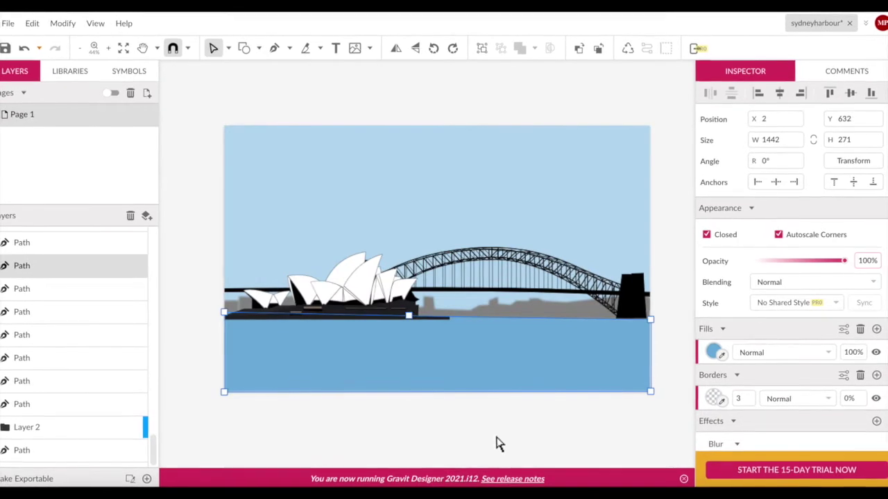
pyautogui.click(496, 444)
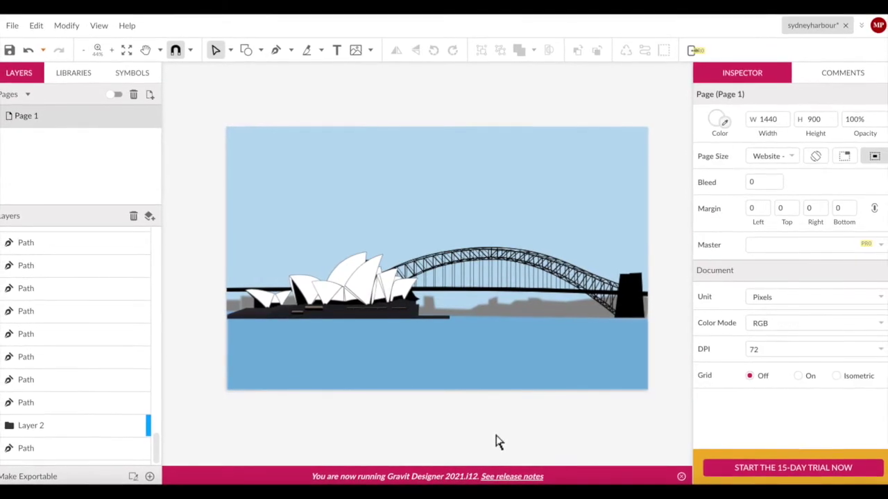
# - Export the artwork as a JPEG image named sydneyharbour2.jpeg
pyautogui.click(16, 28)
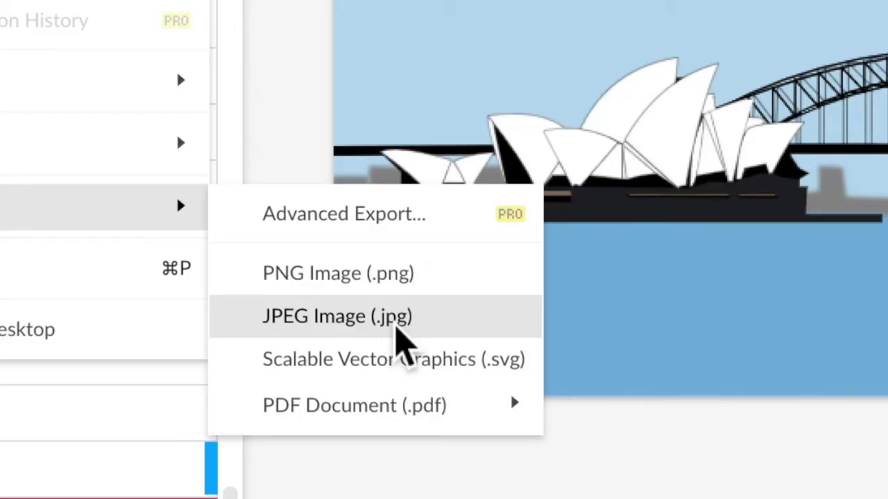
pyautogui.click(398, 326)
pyautogui.press('Return')
pyautogui.press('Escape')
pyautogui.write('2')
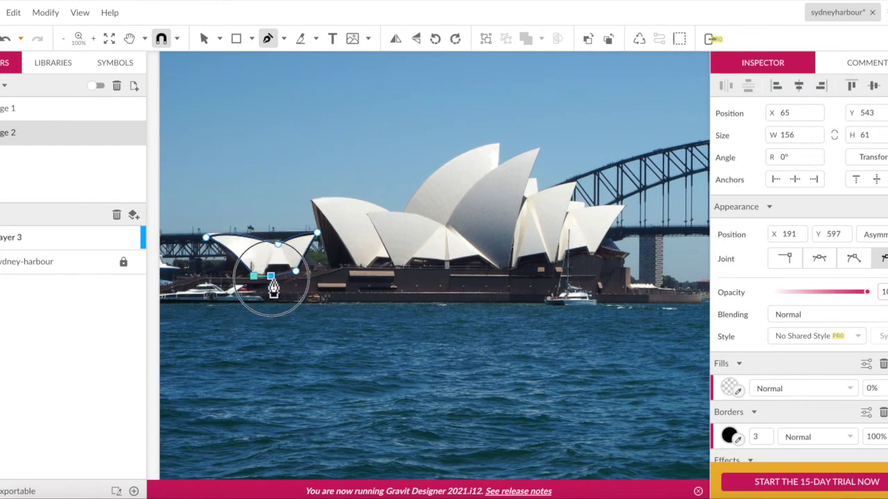
# - Close the first sail outline, trace the next sail with points, and select a base point
pyautogui.click(271, 277)
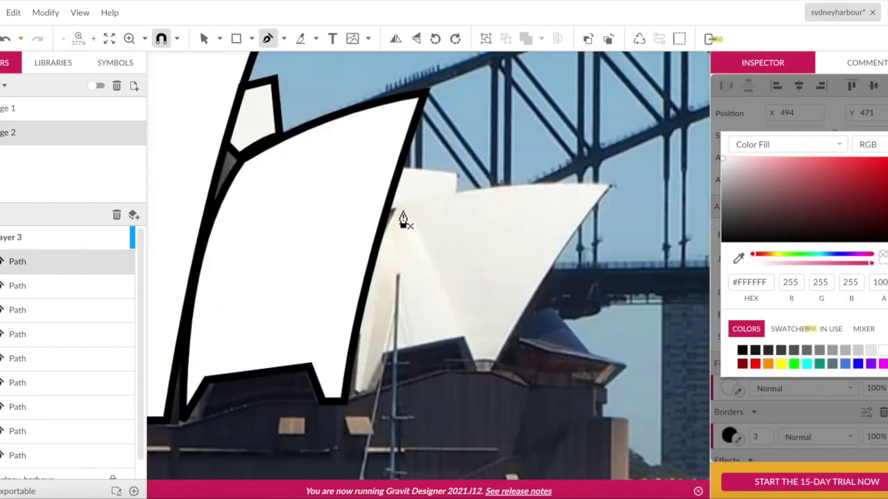
pyautogui.click(400, 209)
pyautogui.click(486, 366)
pyautogui.click(459, 337)
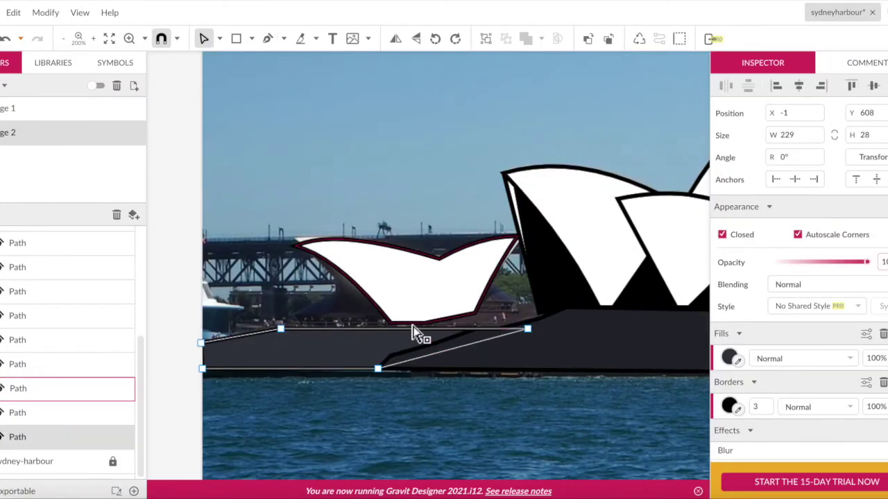
pyautogui.click(408, 329)
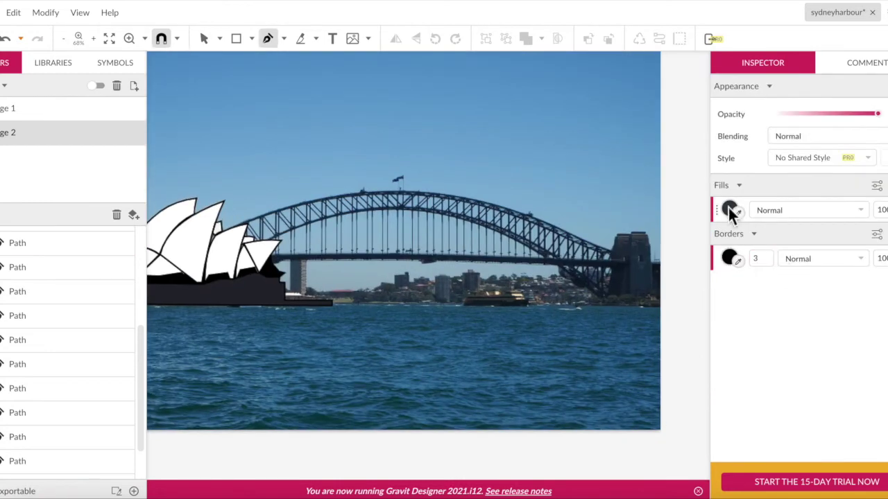
# - Give the bridge deck line 0% fill opacity and end it at the pylon
pyautogui.click(731, 210)
pyautogui.click(881, 210)
pyautogui.write('0')
pyautogui.press('Return')
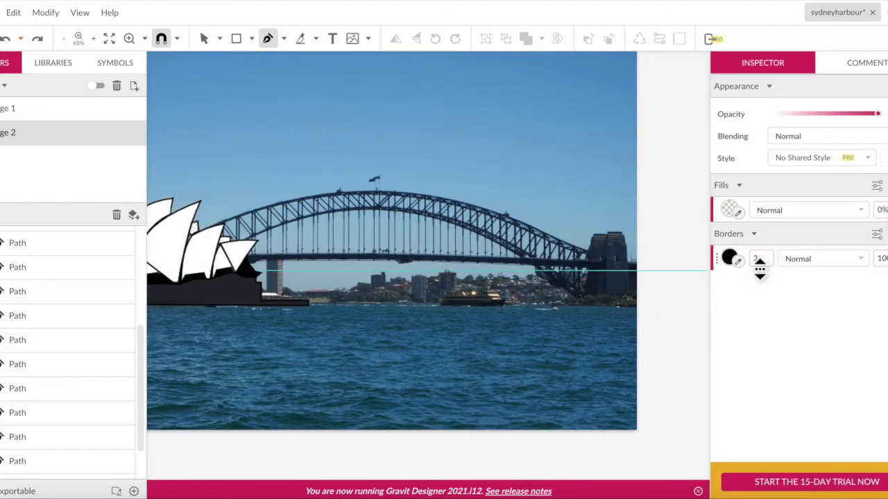
pyautogui.click(594, 263)
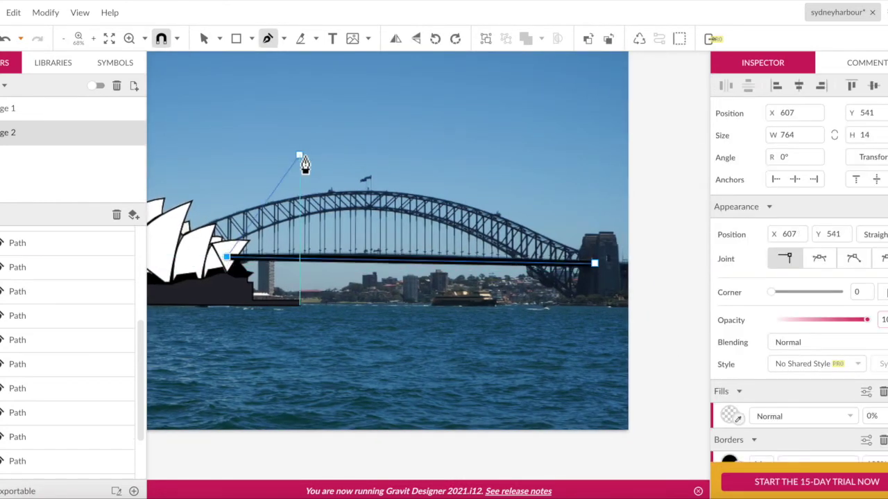
pyautogui.press('Escape')
# - Rename layers to Opera House and Harbour Bridge, placing the sydney-harbour photo at the bottom
pyautogui.scroll(1, 16, 340)
pyautogui.doubleClick(25, 262)
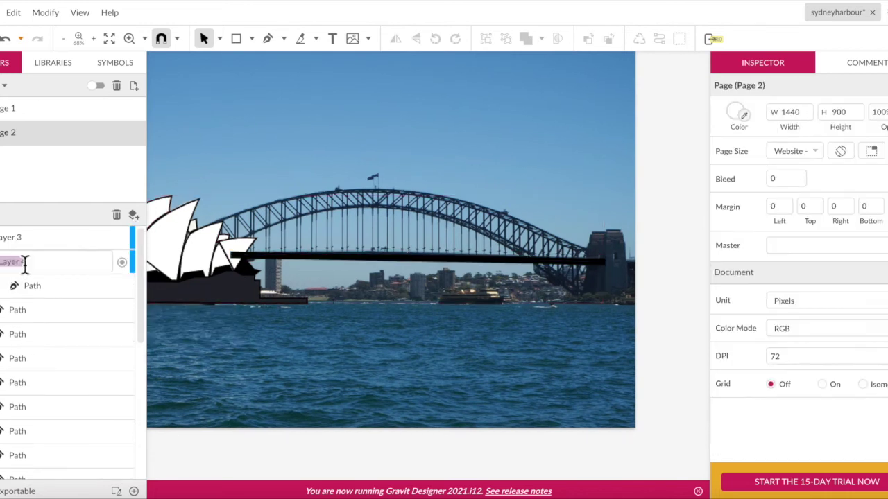
pyautogui.doubleClick(23, 238)
pyautogui.write('Harbour Bridge')
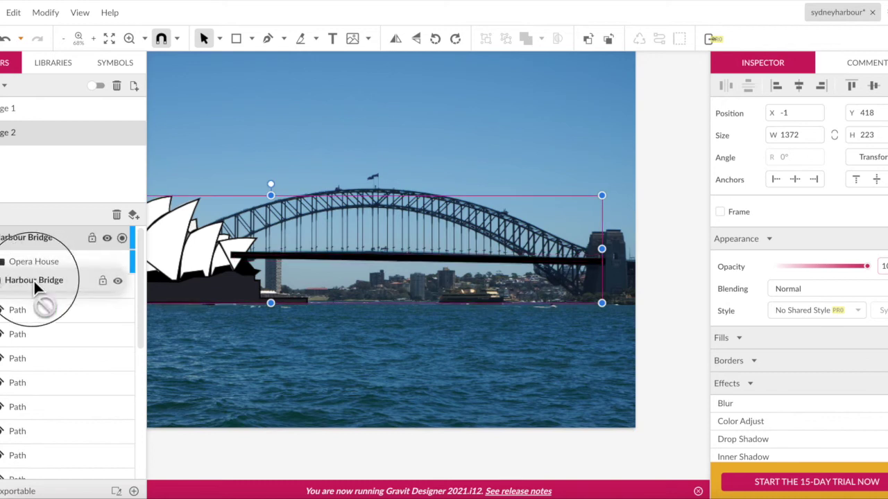
pyautogui.moveTo(32, 484); pyautogui.dragTo(39, 413)
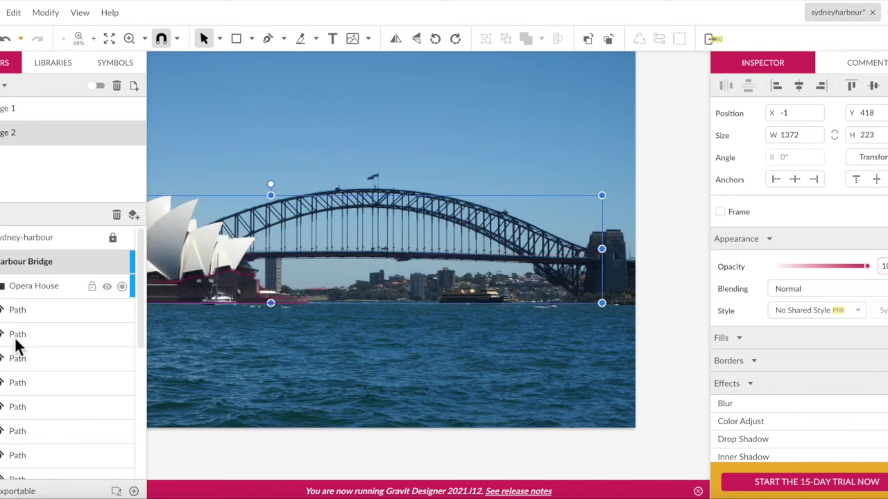
pyautogui.moveTo(32, 290); pyautogui.dragTo(7, 272)
pyautogui.moveTo(28, 238)
pyautogui.mouseDown()
pyautogui.moveTo(30, 330)
pyautogui.moveTo(52, 305)
pyautogui.mouseUp()
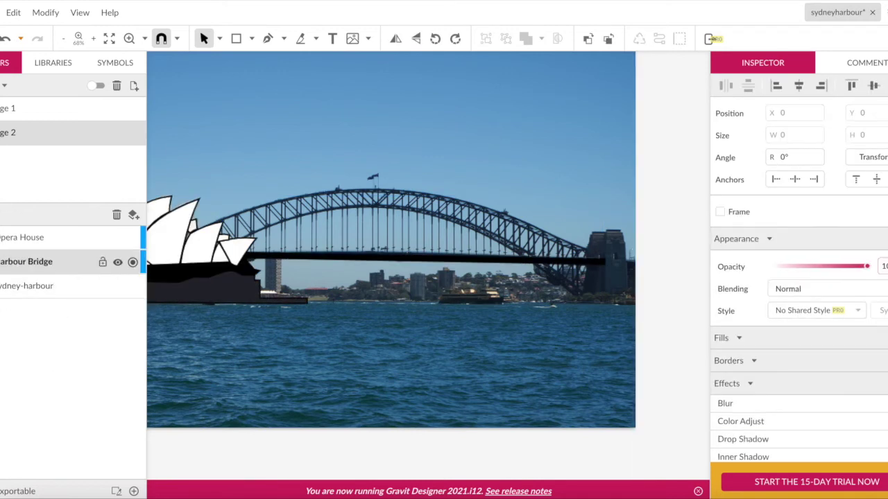
pyautogui.click(383, 231)
# - Draw a curved black path along the upper bridge arch with border width 13
pyautogui.click(575, 264)
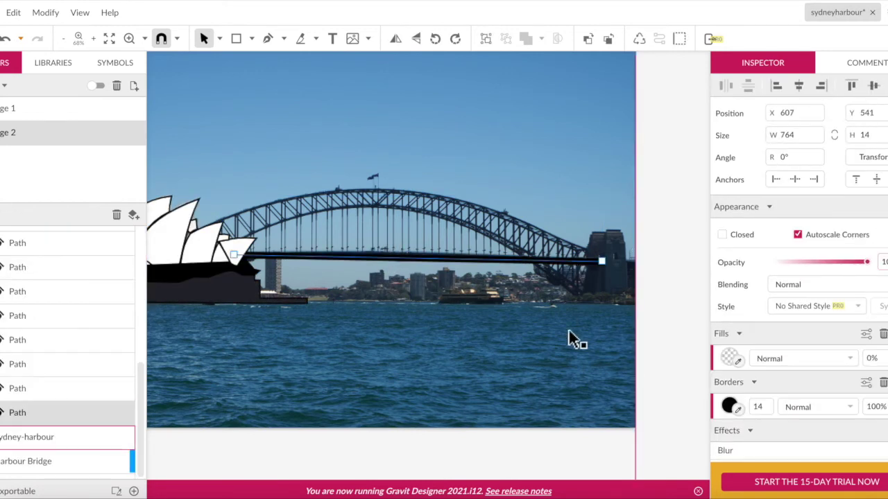
pyautogui.press('p')
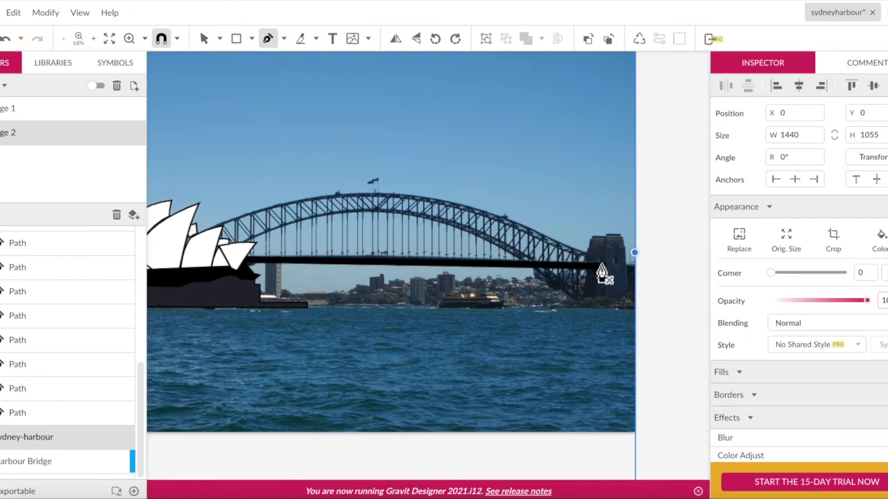
pyautogui.click(599, 260)
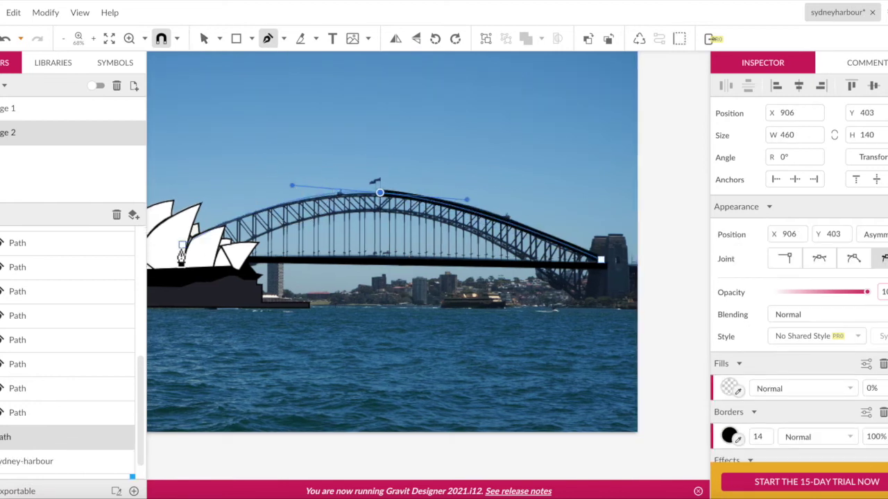
pyautogui.moveTo(182, 244); pyautogui.dragTo(363, 119)
pyautogui.press('Escape')
pyautogui.click(416, 203)
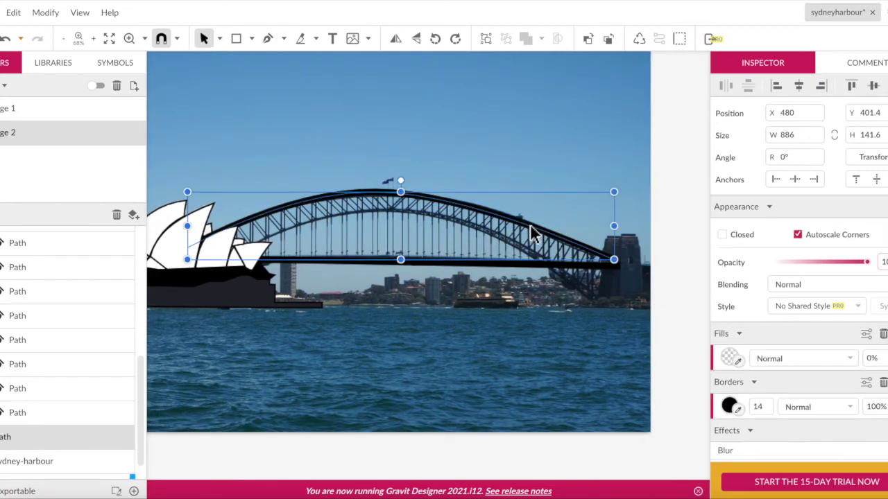
pyautogui.moveTo(778, 420); pyautogui.dragTo(776, 408)
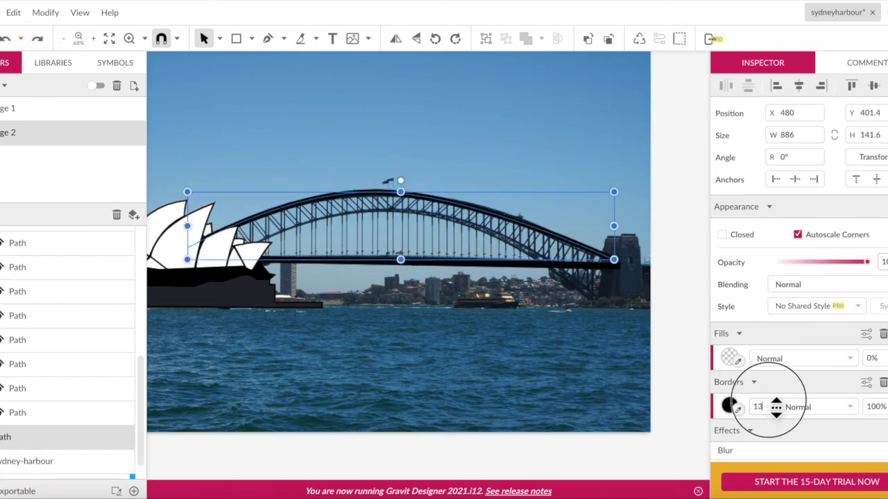
# - Trace the second arch with anchor points, then start a truss path near the bridge's right end
pyautogui.press('p')
pyautogui.click(600, 309)
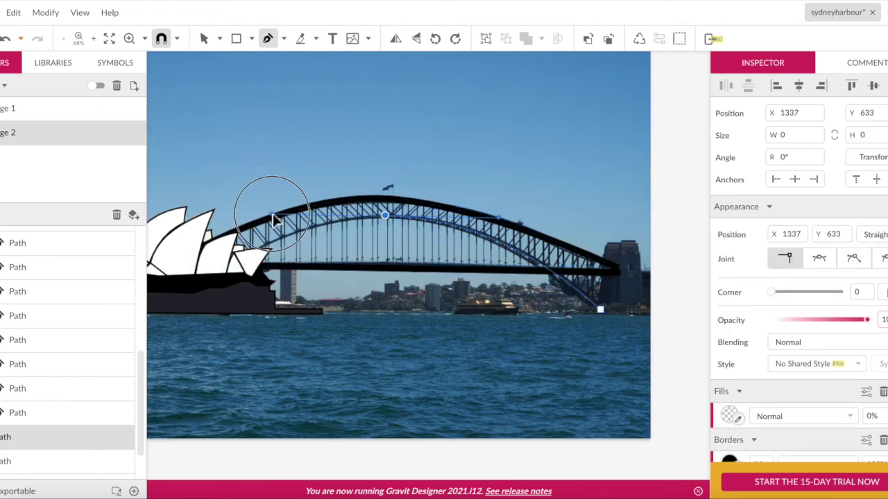
pyautogui.click(445, 241)
pyautogui.click(255, 233)
pyautogui.press('Escape')
pyautogui.click(295, 326)
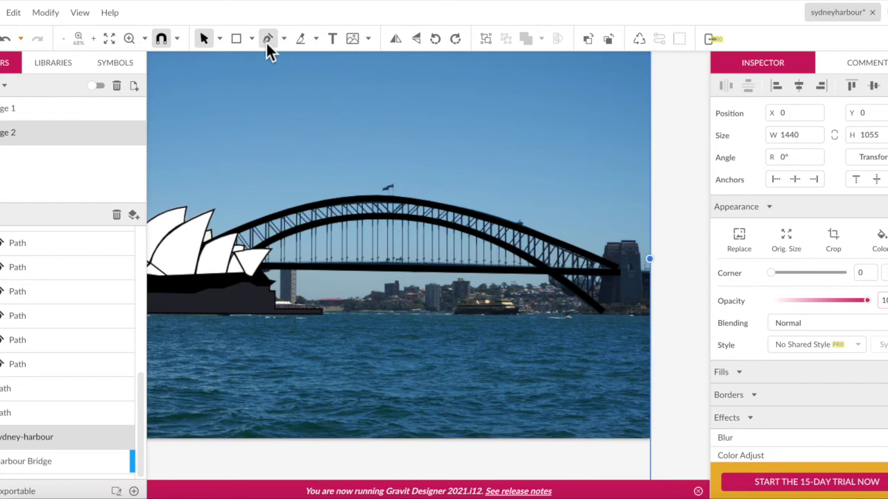
pyautogui.click(267, 42)
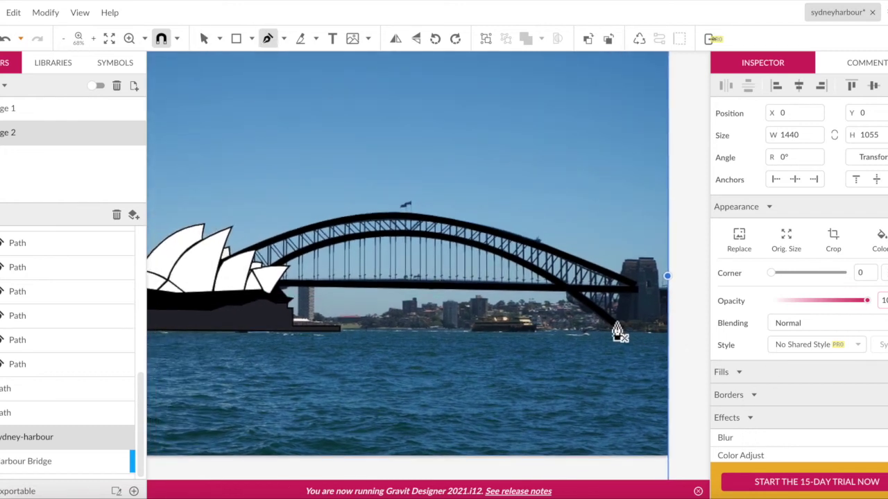
pyautogui.click(611, 319)
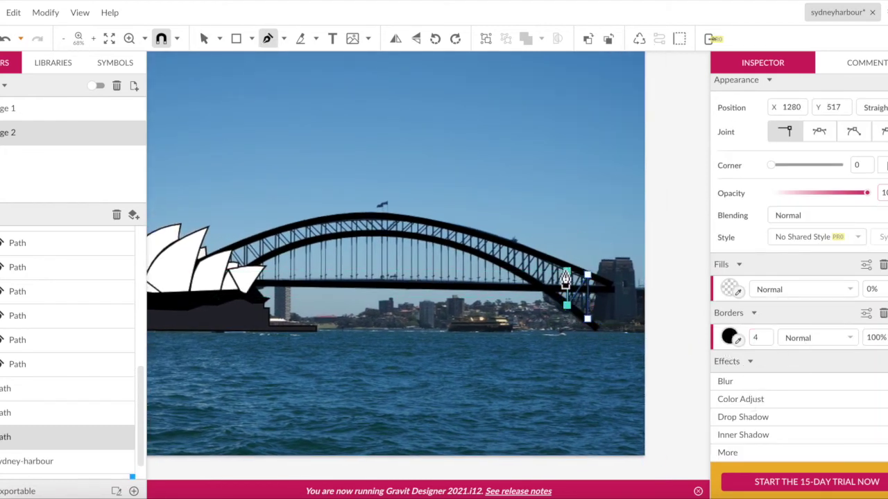
# - Place the first zigzag truss anchors between the arch and the upper and lower chords
pyautogui.click(479, 260)
pyautogui.scroll(5, 479, 260)
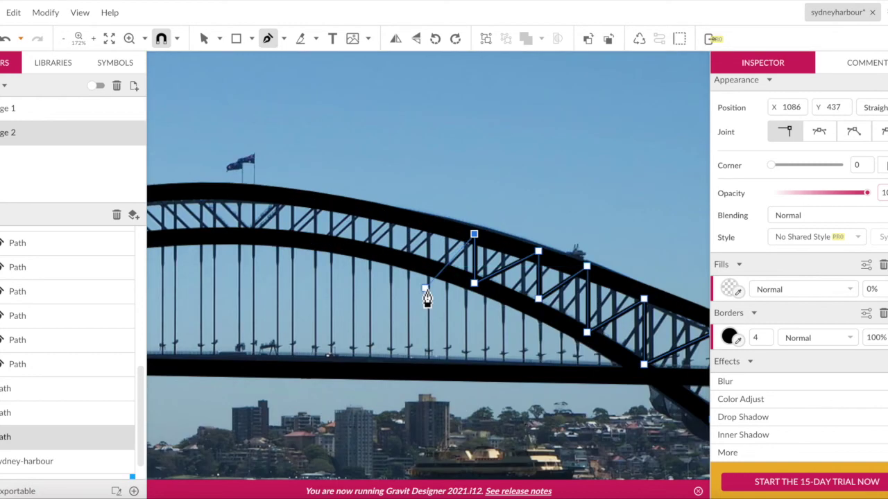
pyautogui.click(290, 201)
pyautogui.hscroll(-5, 291, 206)
pyautogui.scroll(-2, 291, 205)
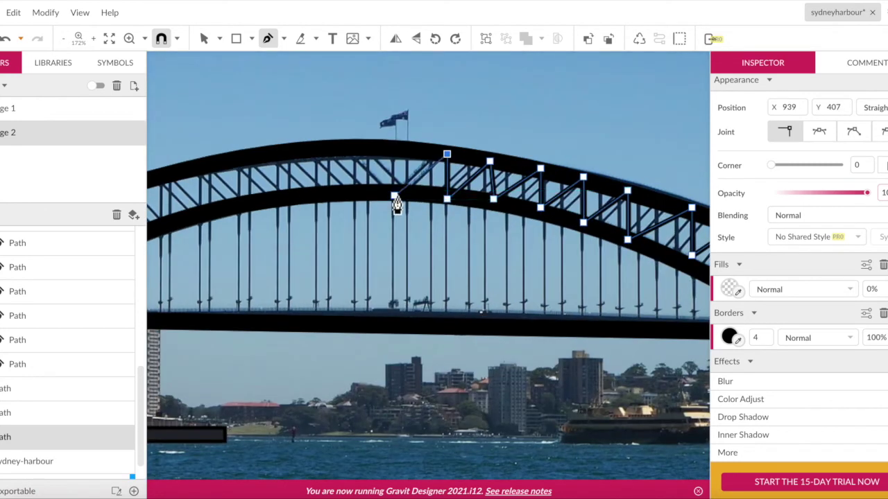
pyautogui.click(208, 215)
pyautogui.hscroll(-5, 338, 181)
pyautogui.scroll(-1, 337, 180)
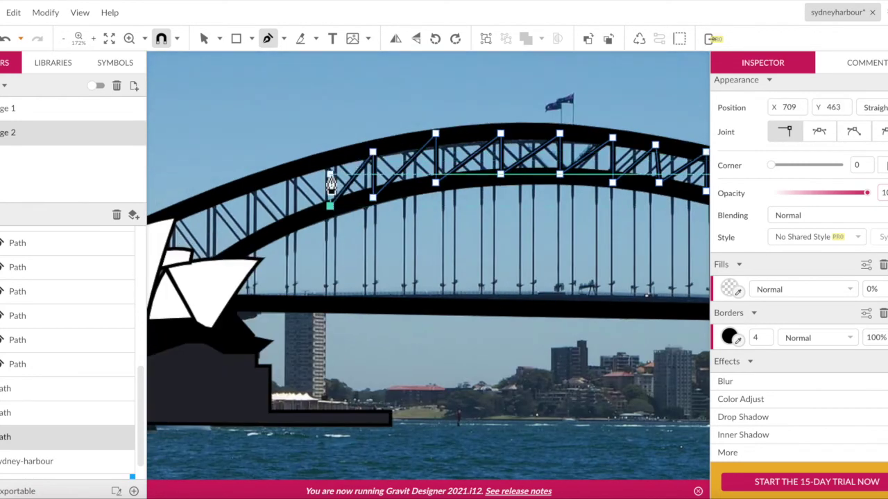
pyautogui.hscroll(-2, 215, 206)
pyautogui.click(215, 210)
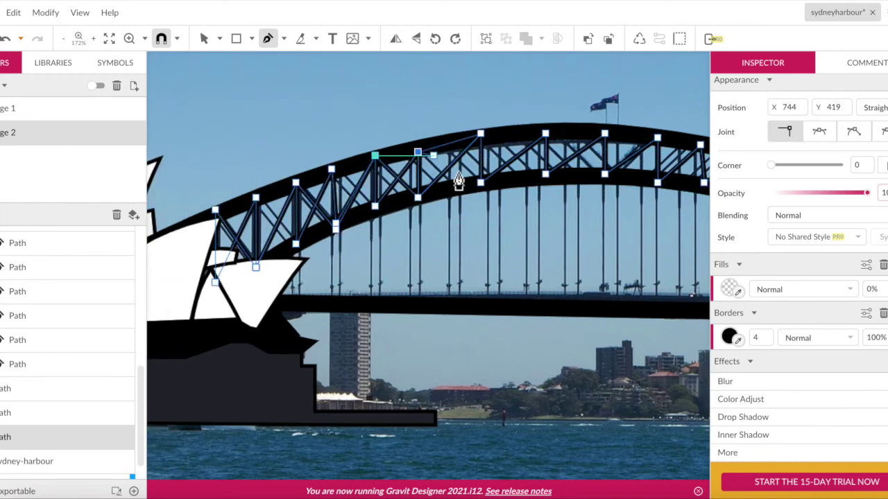
# - Continue the zigzag truss along the arch and down toward the deck, then finish the path
pyautogui.hscroll(7, 659, 195)
pyautogui.scroll(1, 659, 196)
pyautogui.click(372, 168)
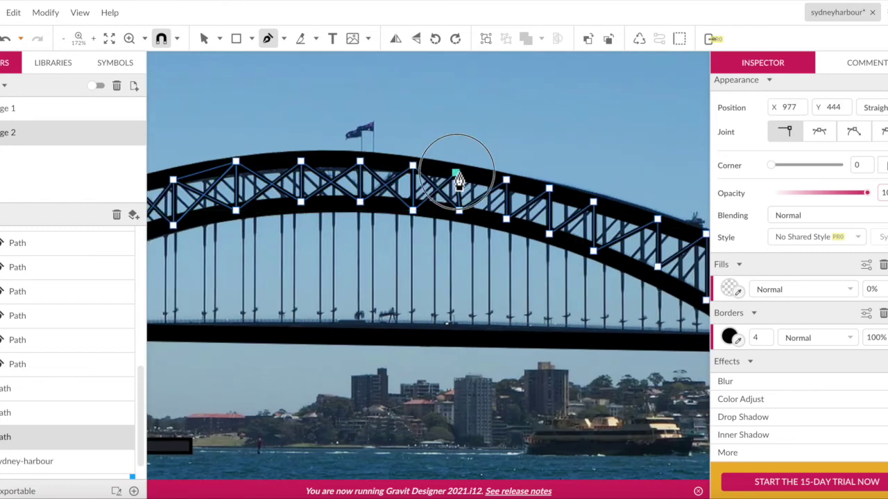
pyautogui.click(658, 268)
pyautogui.hscroll(4, 567, 260)
pyautogui.scroll(-2, 566, 260)
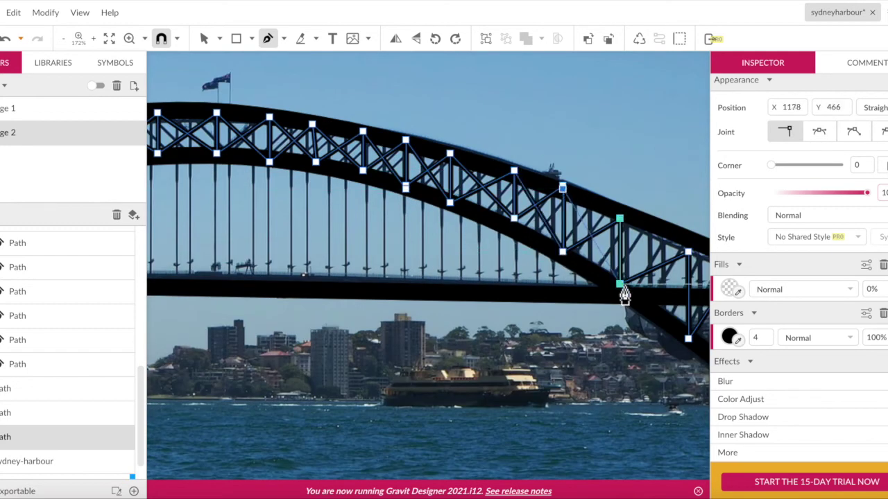
pyautogui.click(688, 339)
pyautogui.hscroll(4, 559, 272)
pyautogui.scroll(-2, 559, 273)
pyautogui.press('Escape')
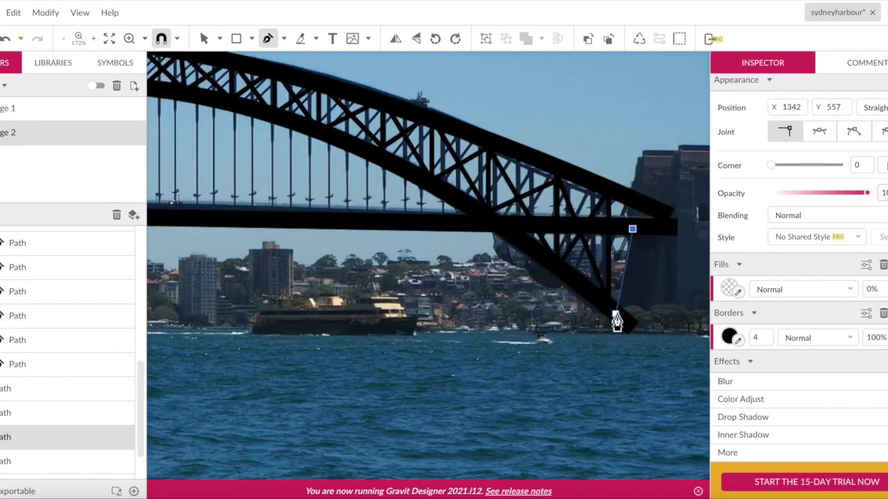
# - Draw a vertical hanger path with a 2-width outline anchored on the arch
pyautogui.click(580, 334)
pyautogui.scroll(-5, 581, 337)
pyautogui.click(589, 313)
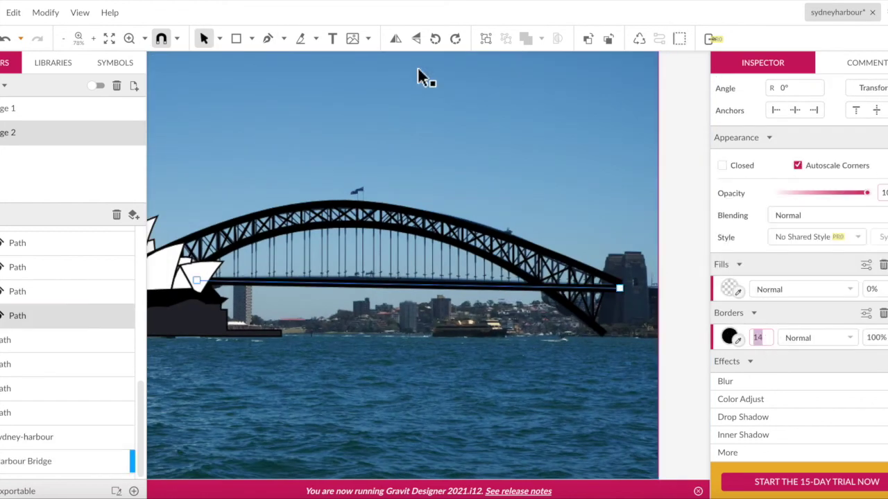
pyautogui.press('p')
pyautogui.press('Up')
pyautogui.scroll(3, 453, 294)
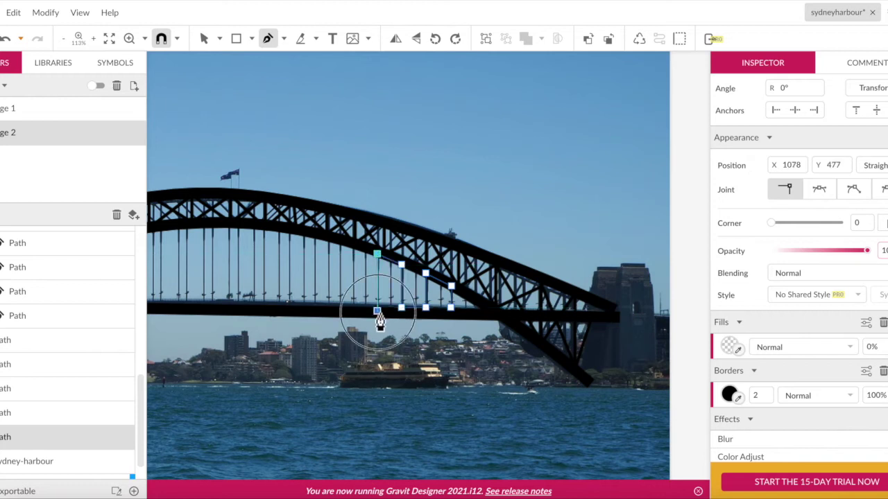
pyautogui.hscroll(-5, 280, 318)
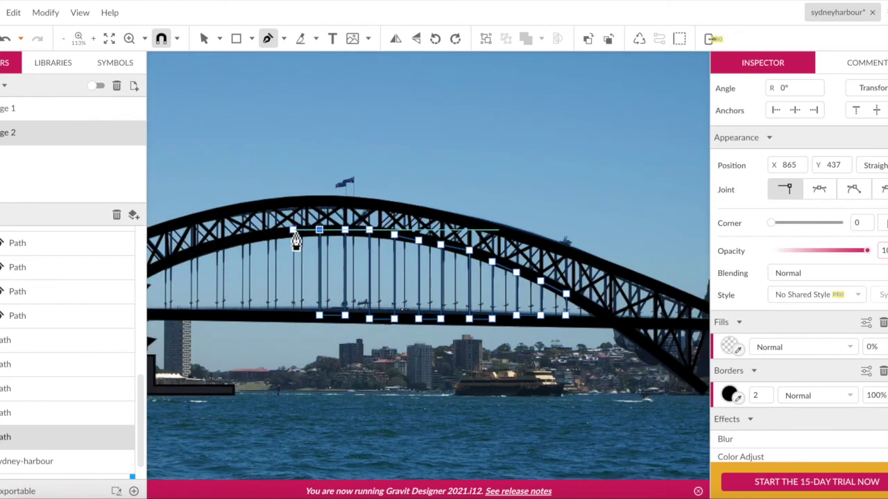
pyautogui.click(246, 314)
pyautogui.hscroll(-5, 341, 334)
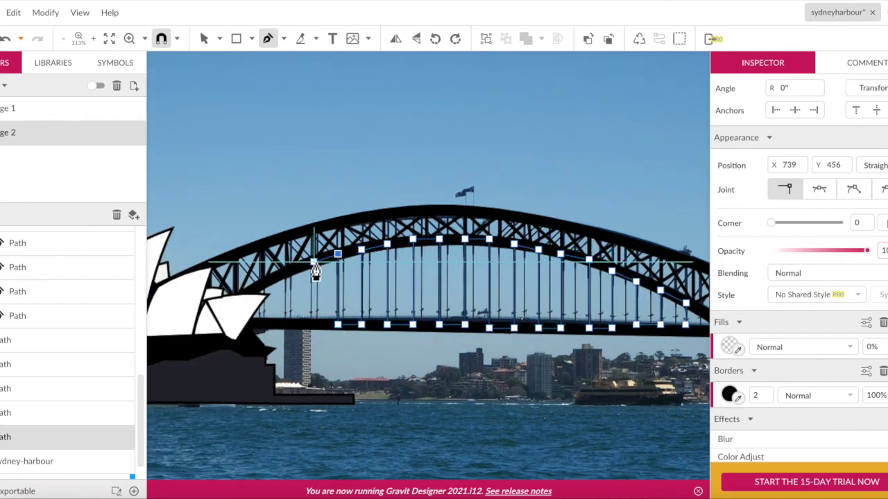
pyautogui.press('Escape')
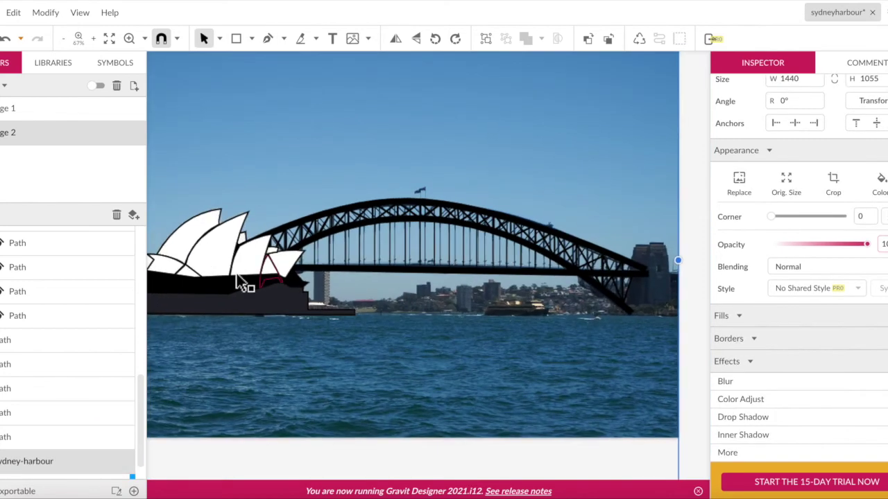
# - Draw a black rectangle pylon over the bridge tower
pyautogui.click(127, 462)
pyautogui.click(341, 287)
pyautogui.scroll(3, 522, 250)
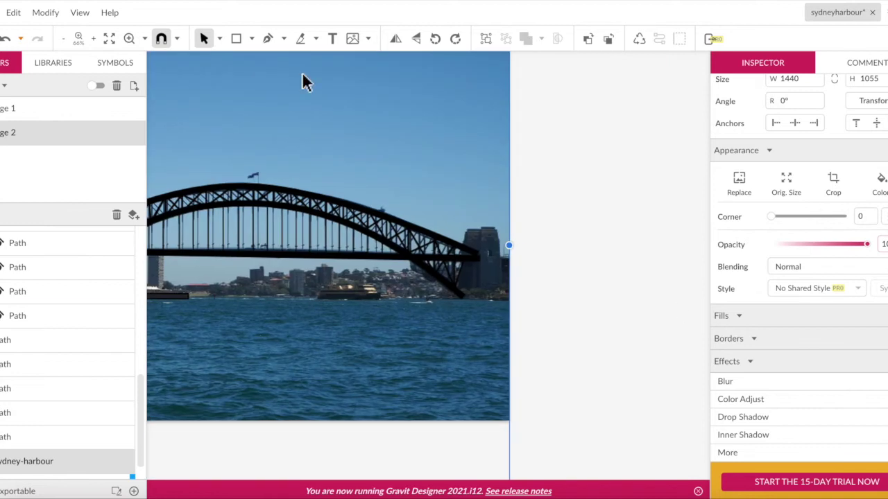
pyautogui.scroll(3, 303, 82)
pyautogui.press('p')
pyautogui.moveTo(460, 314); pyautogui.dragTo(465, 308)
pyautogui.click(727, 316)
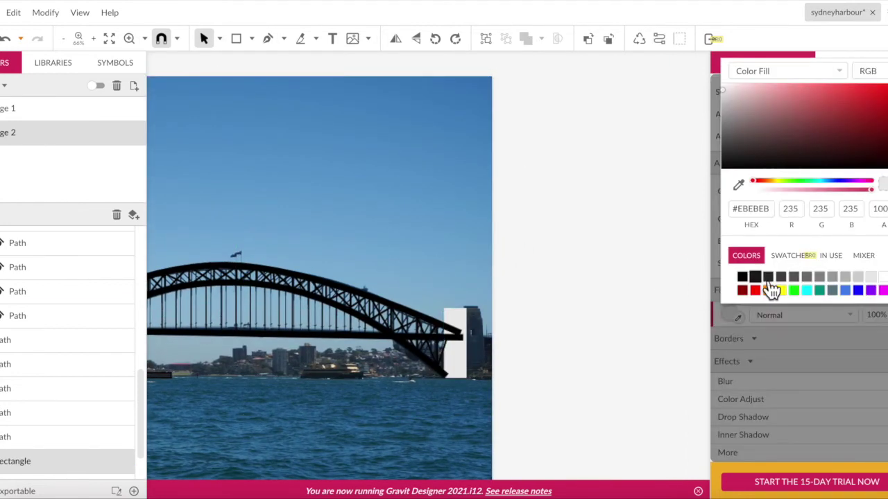
pyautogui.press('r')
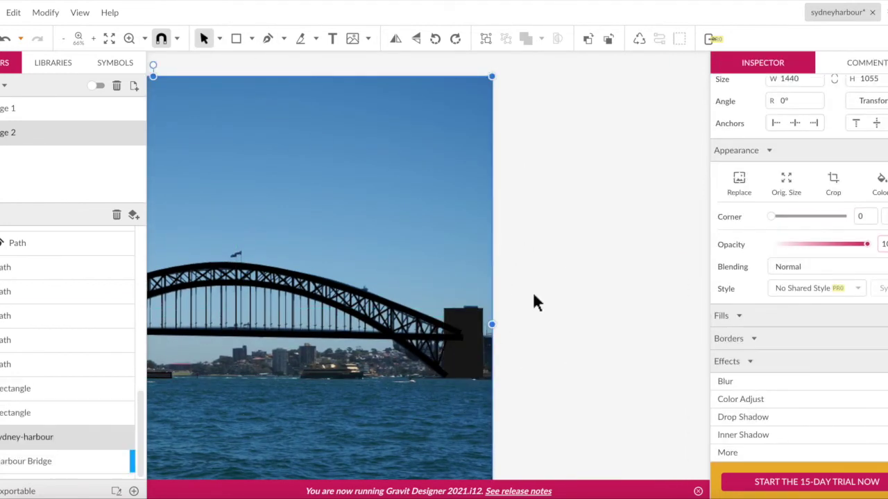
pyautogui.click(534, 303)
pyautogui.scroll(-2, 513, 321)
# - Adjust the bridge path's anchors, then hide the harbour photo to check the drawing
pyautogui.doubleClick(513, 320)
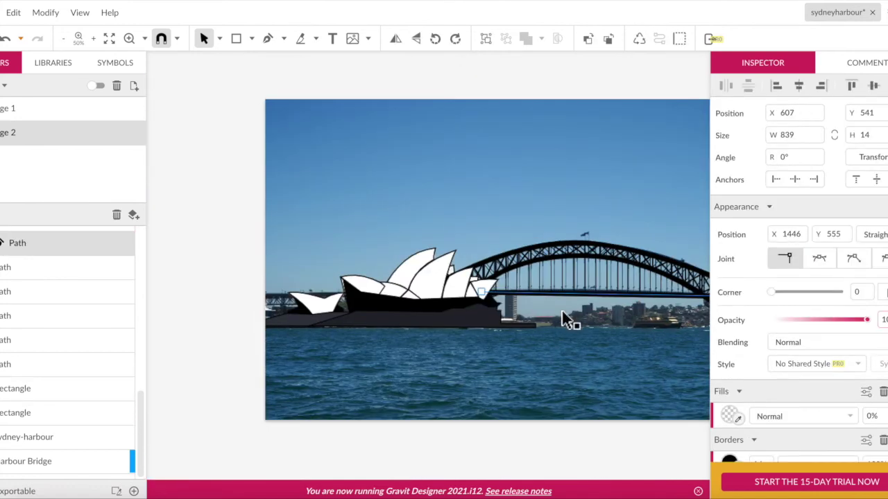
pyautogui.hscroll(-3, 485, 305)
pyautogui.scroll(2, 229, 173)
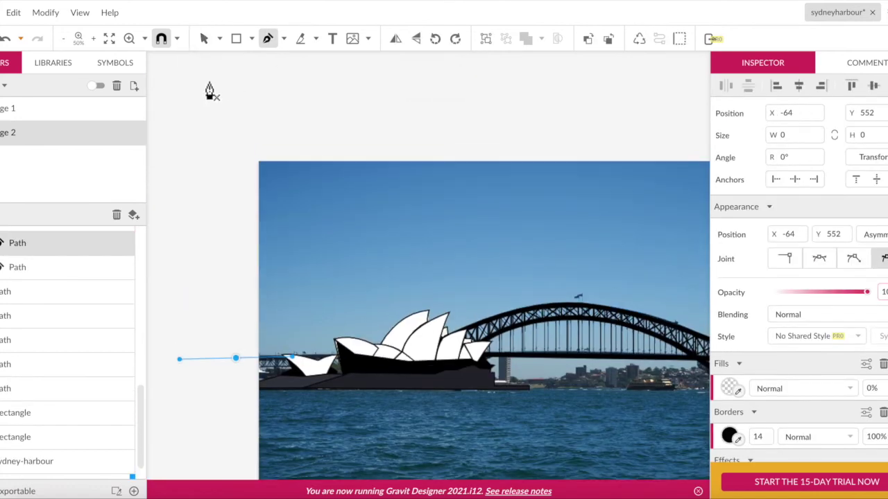
pyautogui.press('Escape')
pyautogui.scroll(-3, 405, 276)
pyautogui.scroll(-1, 113, 454)
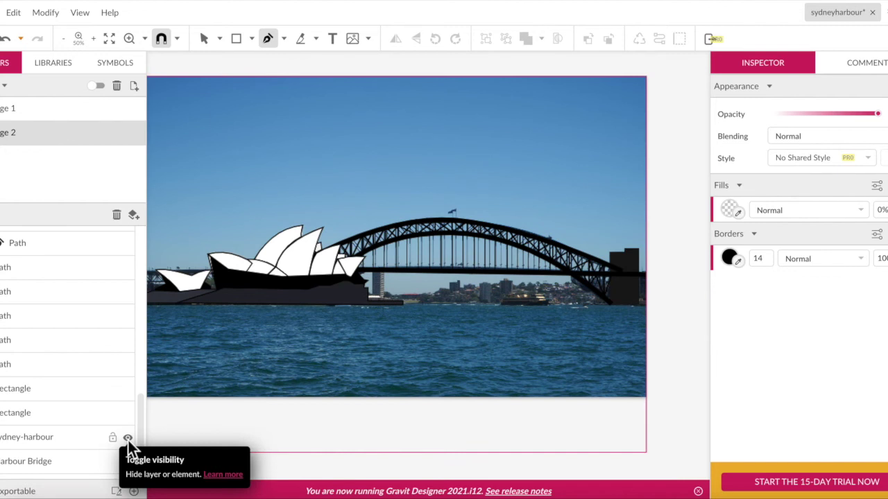
pyautogui.click(128, 437)
# - Select the truss path and edit its individual anchor points with the Subselect tool
pyautogui.click(204, 38)
pyautogui.click(628, 257)
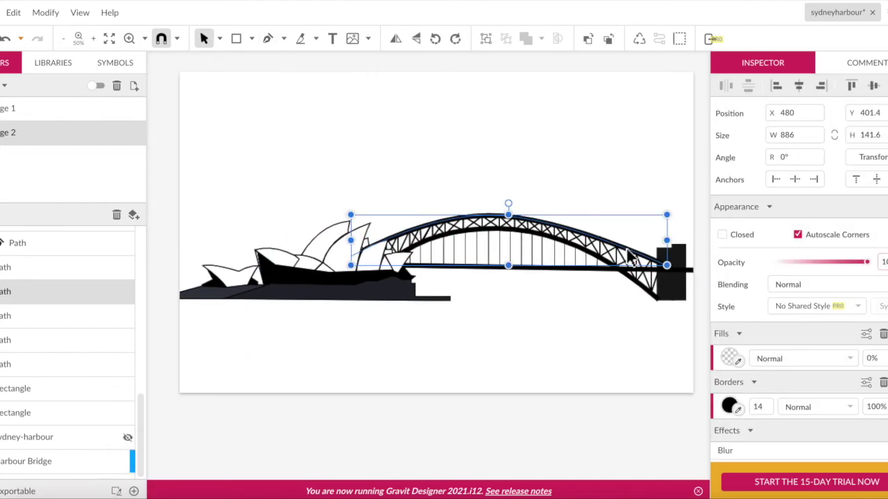
pyautogui.click(607, 308)
pyautogui.scroll(5, 602, 356)
pyautogui.click(602, 356)
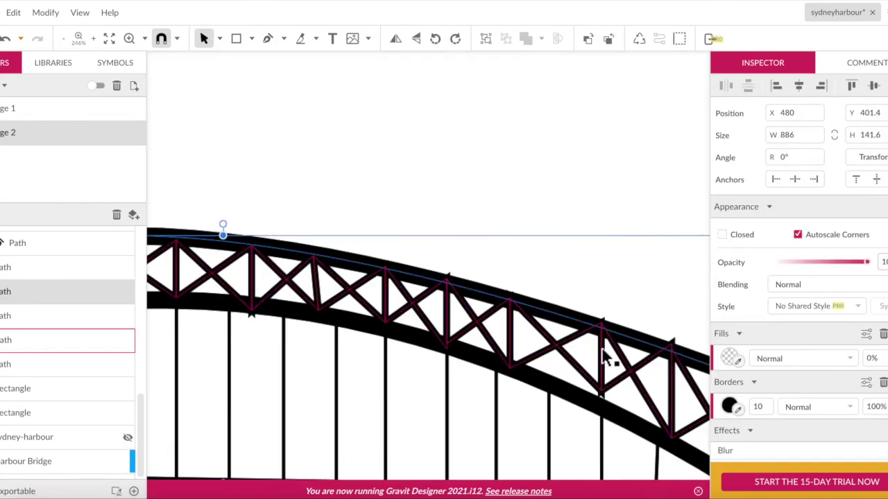
pyautogui.click(219, 38)
pyautogui.click(243, 80)
pyautogui.hscroll(-5, 676, 364)
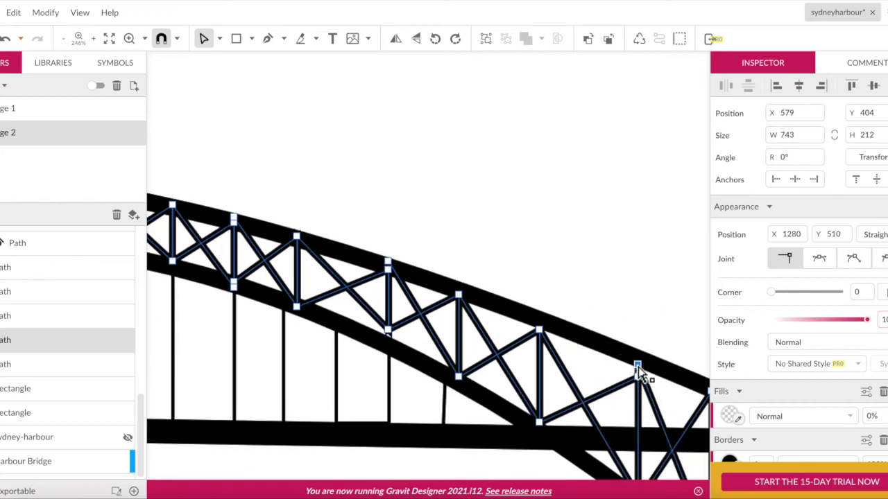
pyautogui.hscroll(-5, 638, 368)
pyautogui.hscroll(3, 382, 327)
pyautogui.hscroll(5, 551, 265)
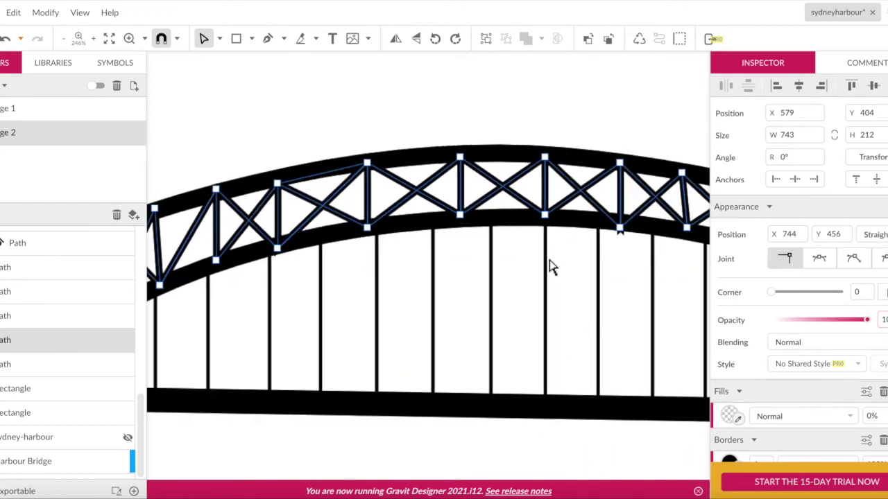
pyautogui.hscroll(5, 588, 265)
pyautogui.scroll(-3, 416, 173)
# - Extend the black deck path past the right-hand pillar to the artboard edge, then reveal the photo
pyautogui.click(563, 199)
pyautogui.click(591, 200)
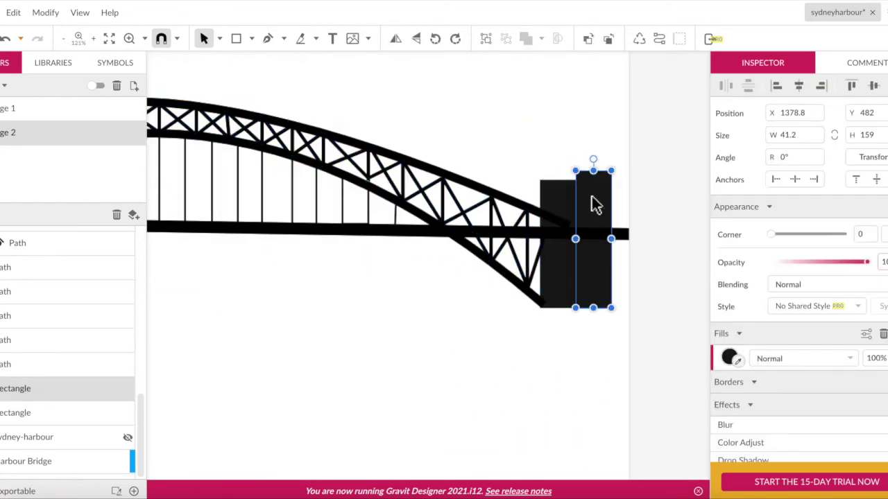
pyautogui.click(604, 208)
pyautogui.click(565, 232)
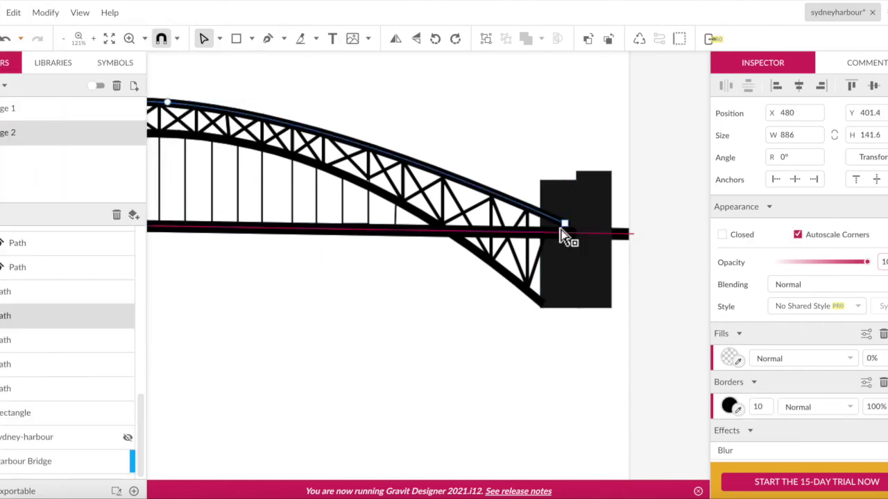
pyautogui.scroll(-5, 535, 312)
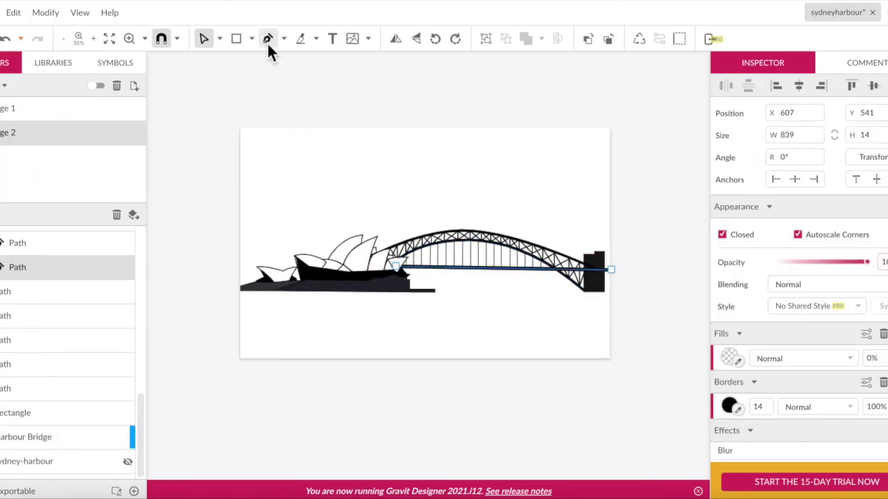
pyautogui.click(268, 40)
pyautogui.click(263, 348)
pyautogui.click(215, 279)
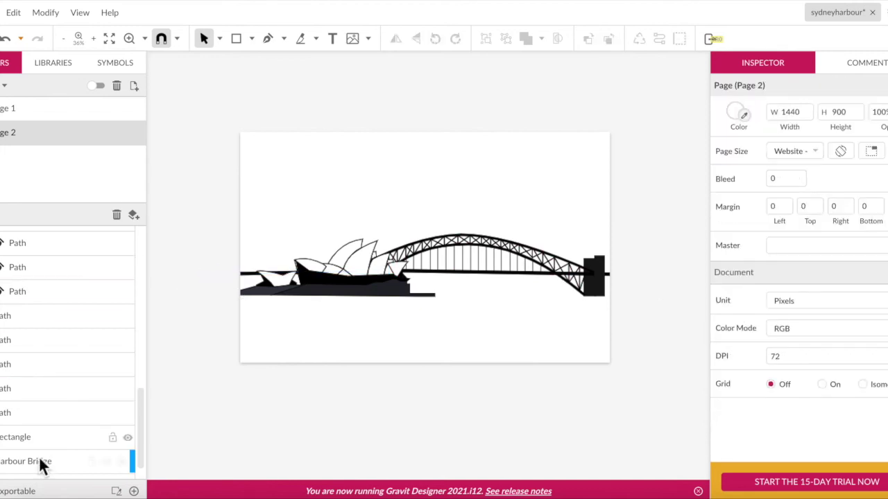
# - Draw a rectangle over the water area and fill it blue
pyautogui.press('r')
pyautogui.moveTo(239, 295); pyautogui.dragTo(610, 395)
pyautogui.moveTo(440, 292); pyautogui.dragTo(426, 296)
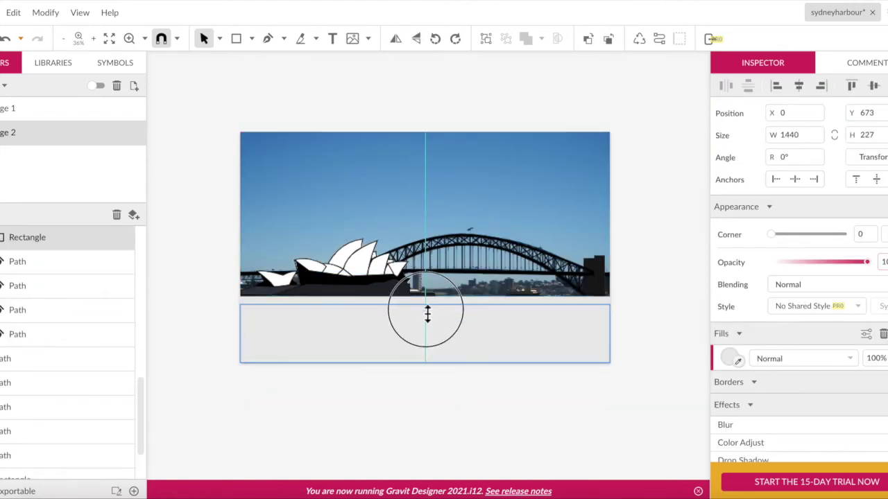
pyautogui.click(729, 357)
pyautogui.moveTo(832, 166); pyautogui.dragTo(821, 142)
pyautogui.click(448, 333)
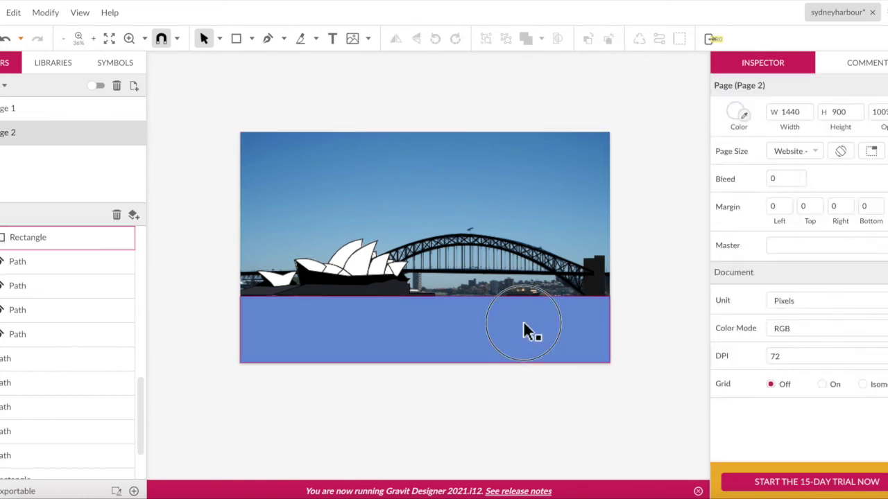
# - Duplicate it as a sky rectangle across the top, placed below the Harbour Bridge layer
pyautogui.click(543, 347)
pyautogui.hotkey('ctrl', 'd')
pyautogui.moveTo(543, 347); pyautogui.dragTo(425, 201)
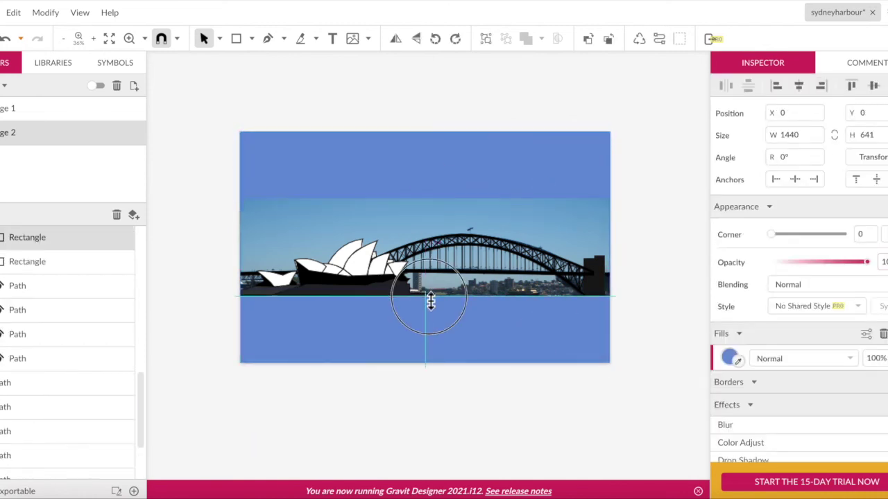
pyautogui.moveTo(430, 300); pyautogui.dragTo(430, 298)
pyautogui.rightClick(541, 212)
pyautogui.click(565, 188)
pyautogui.moveTo(28, 356)
pyautogui.mouseDown()
pyautogui.moveTo(59, 472)
pyautogui.moveTo(59, 462)
pyautogui.mouseUp()
# - Lighten the sky rectangle to light blue and pick a new blue for the water
pyautogui.click(491, 317)
pyautogui.click(41, 446)
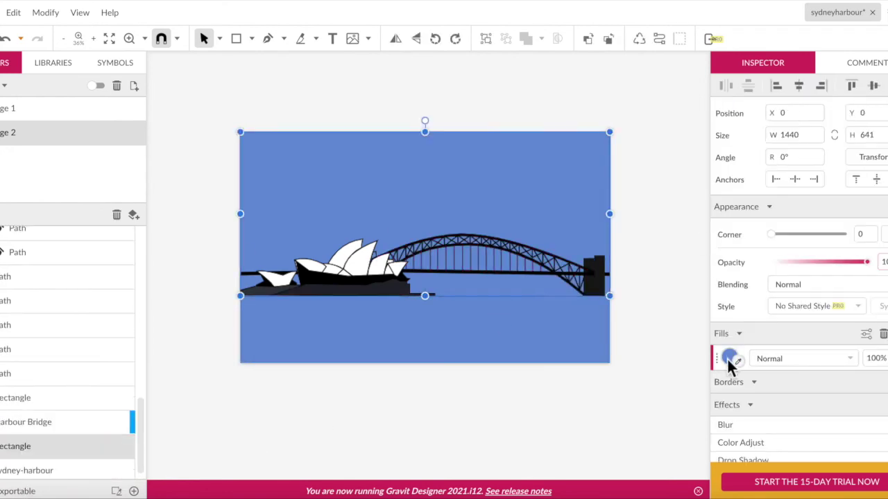
pyautogui.click(730, 359)
pyautogui.moveTo(781, 143); pyautogui.dragTo(825, 215)
pyautogui.click(730, 358)
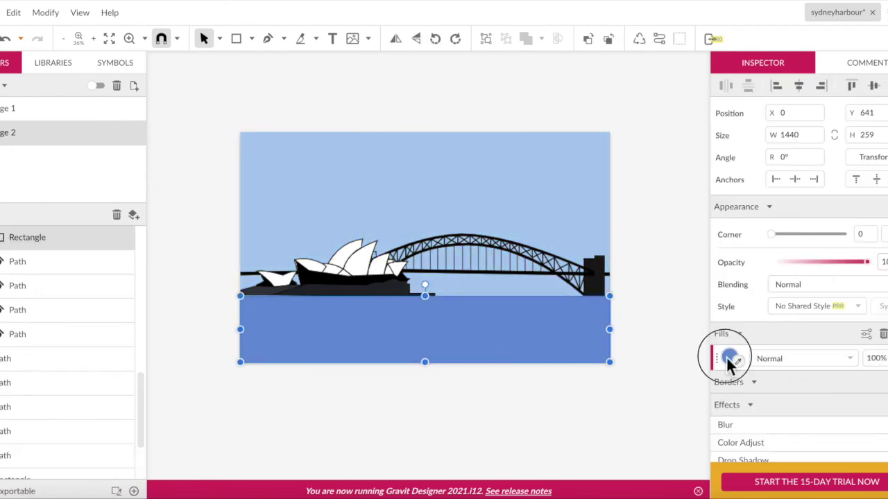
pyautogui.click(824, 232)
pyautogui.click(422, 297)
# - Trace a closed stepped skyline outline with the Pen tool
pyautogui.click(268, 38)
pyautogui.click(609, 287)
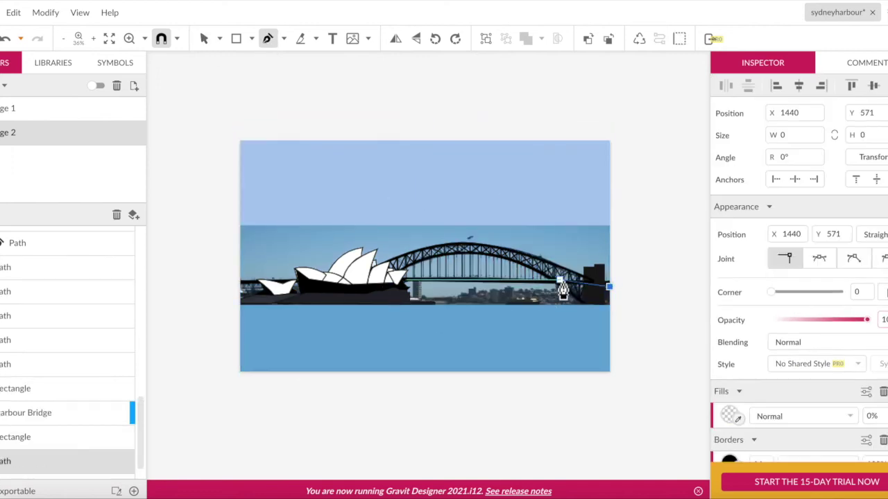
pyautogui.scroll(5, 516, 298)
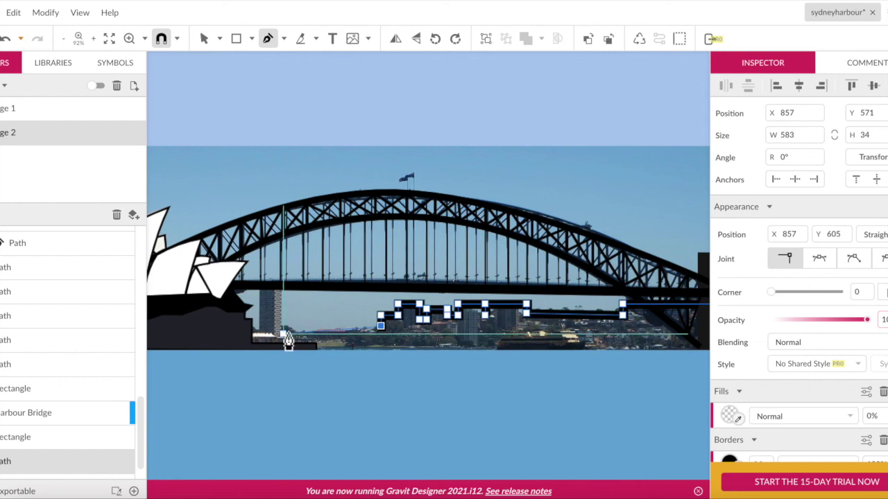
pyautogui.click(233, 352)
pyautogui.hscroll(5, 600, 341)
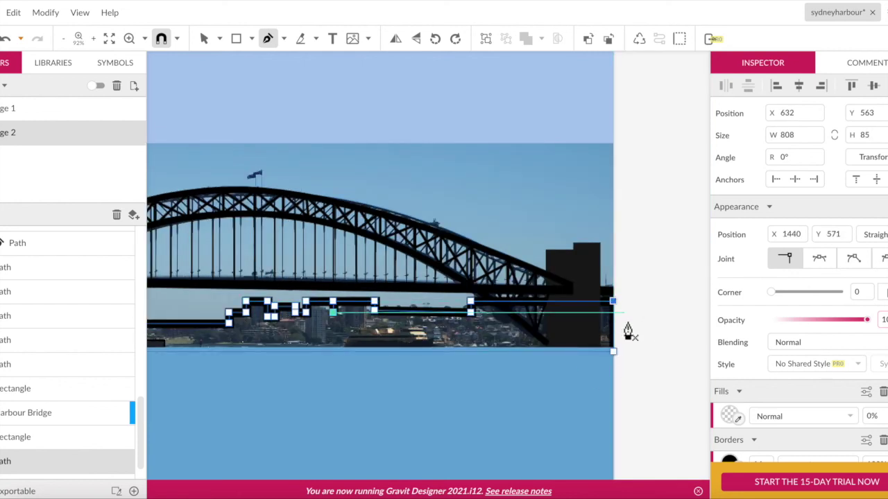
pyautogui.press('Escape')
pyautogui.click(433, 313)
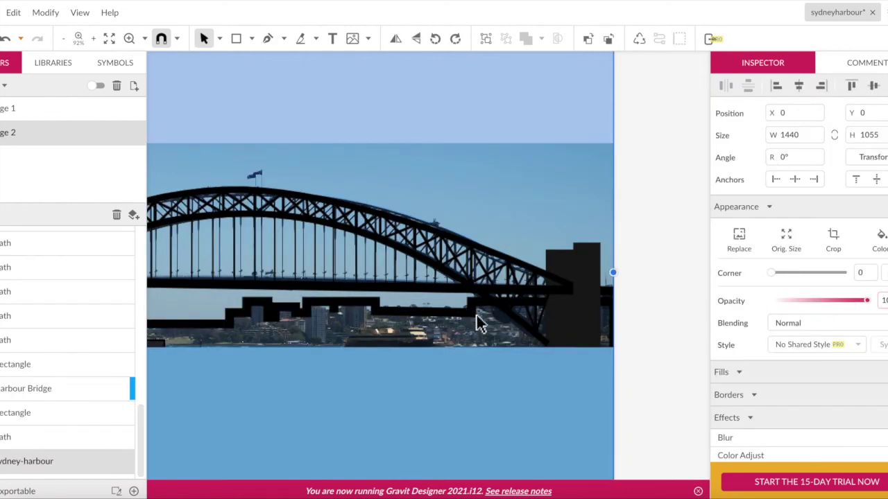
# - Move the skyline beneath the bridge, fill it grey and set its border to 0
pyautogui.press('Escape')
pyautogui.click(307, 303)
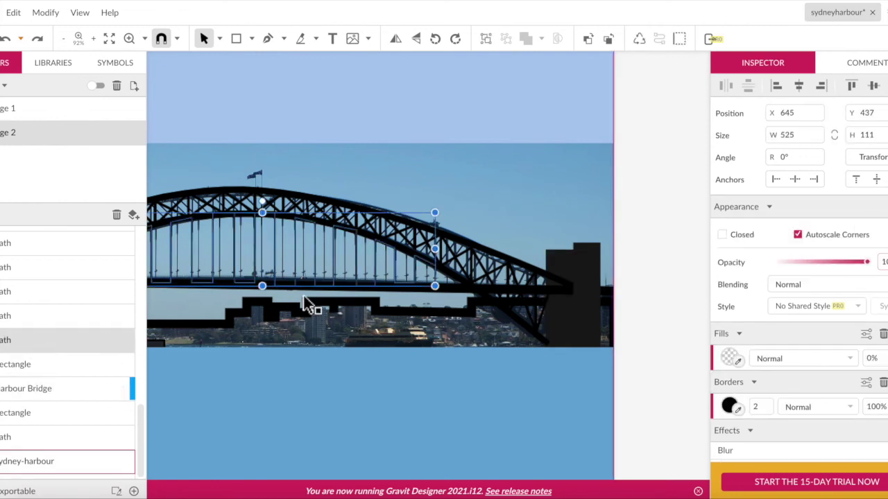
pyautogui.click(302, 311)
pyautogui.moveTo(26, 418); pyautogui.dragTo(34, 416)
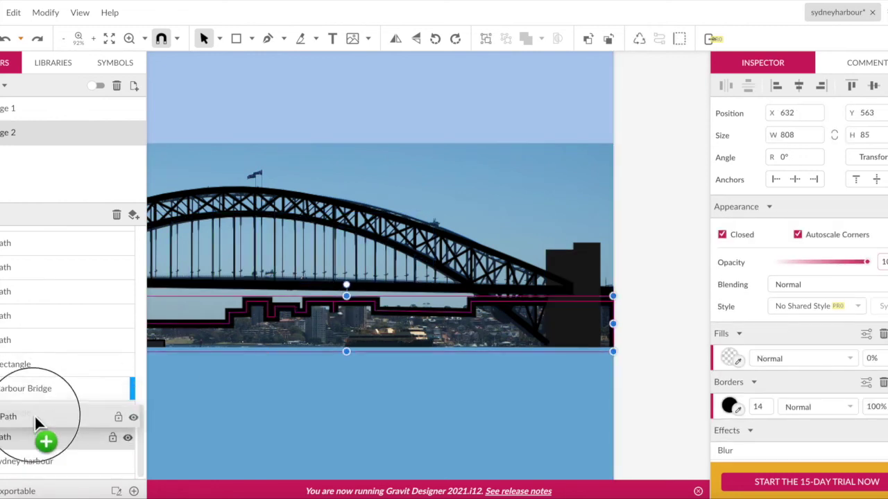
pyautogui.click(729, 359)
pyautogui.click(813, 319)
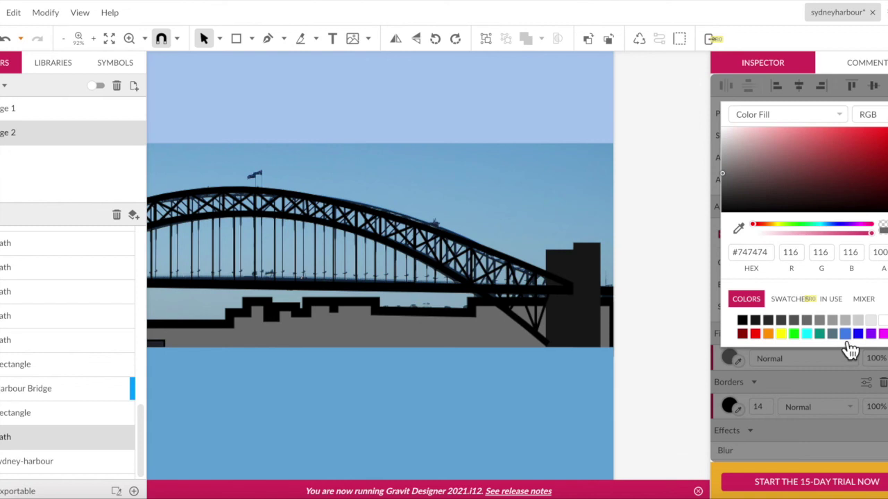
pyautogui.doubleClick(758, 407)
pyautogui.write('0')
# - Apply a radius-10 blur to the skyline and harbour photo, and lock the photo layer
pyautogui.click(761, 450)
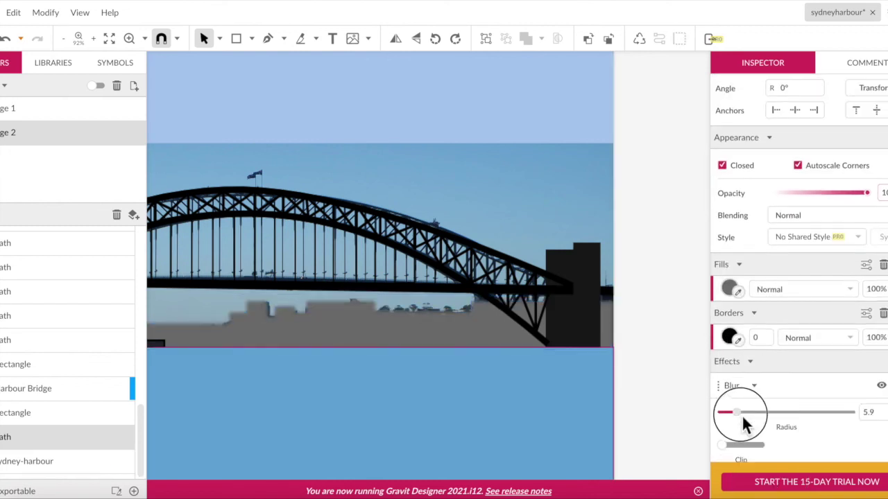
pyautogui.click(680, 416)
pyautogui.click(756, 433)
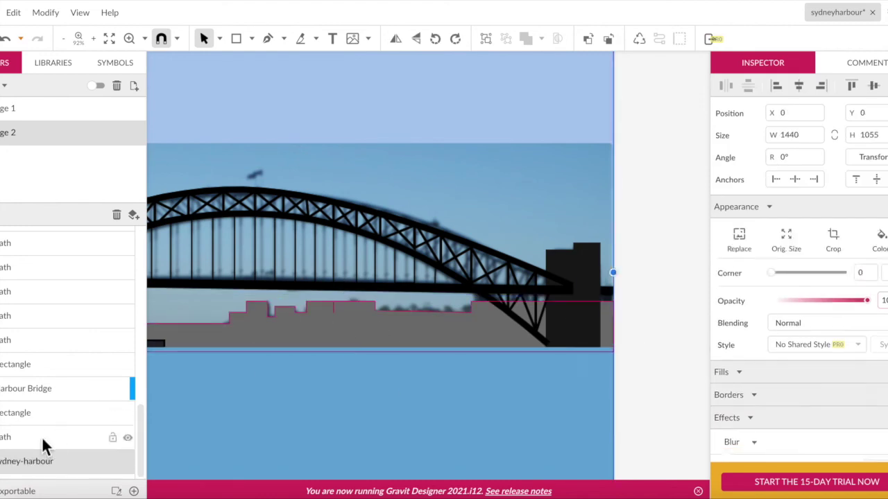
pyautogui.click(112, 462)
pyautogui.click(607, 338)
pyautogui.click(755, 454)
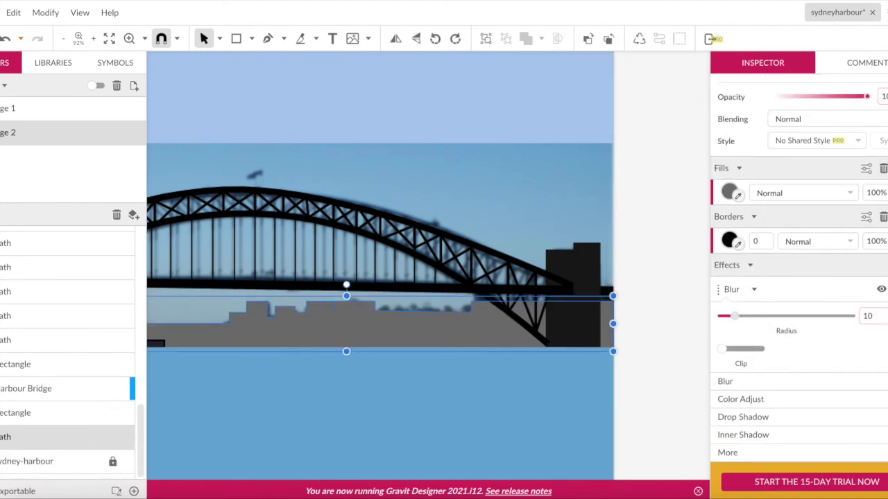
pyautogui.click(640, 393)
pyautogui.scroll(-3, 473, 330)
pyautogui.scroll(-2, 495, 287)
# - Stretch the sky rectangle down to the water and send it to the back
pyautogui.click(367, 326)
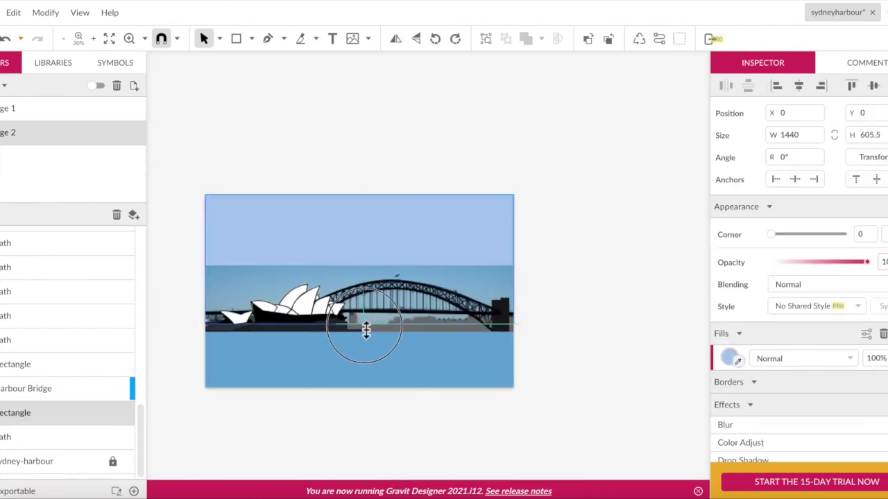
pyautogui.moveTo(366, 329); pyautogui.dragTo(367, 329)
pyautogui.rightClick(489, 238)
pyautogui.click(718, 183)
pyautogui.click(264, 416)
# - On Page 2, check the background rectangle and the Opera House sail anchor points
pyautogui.scroll(2, 311, 168)
pyautogui.click(229, 232)
pyautogui.scroll(2, 374, 319)
pyautogui.click(374, 319)
pyautogui.scroll(2, 347, 298)
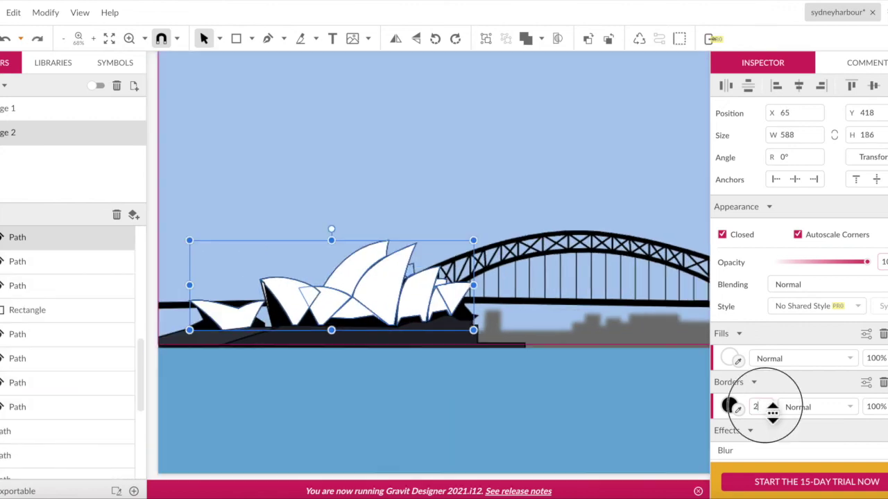
pyautogui.doubleClick(400, 267)
pyautogui.scroll(2, 400, 267)
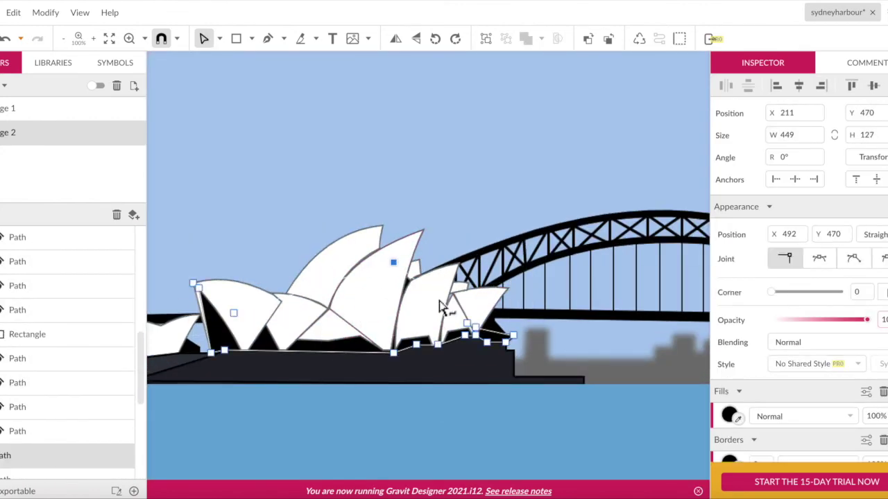
# - On Page 1, send one Opera House shape to the back behind the others
pyautogui.click(20, 108)
pyautogui.click(248, 347)
pyautogui.scroll(3, 248, 346)
pyautogui.click(385, 262)
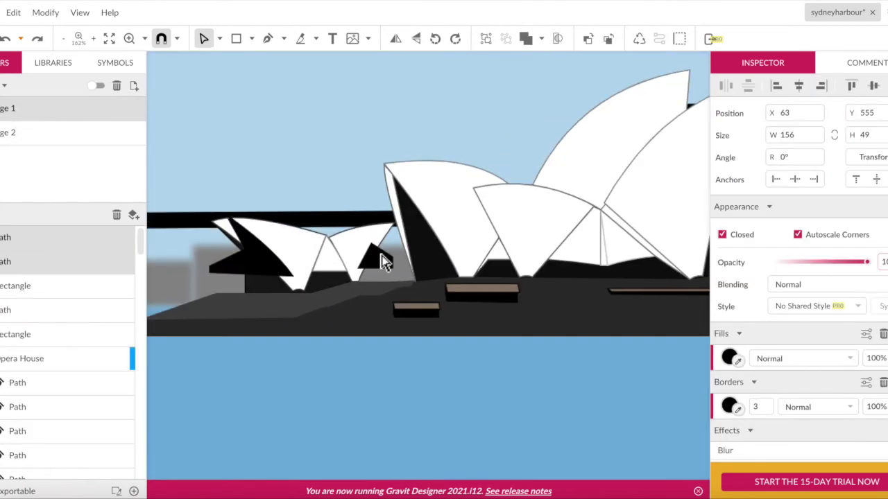
pyautogui.click(248, 291)
pyautogui.rightClick(382, 278)
pyautogui.click(604, 190)
pyautogui.rightClick(209, 166)
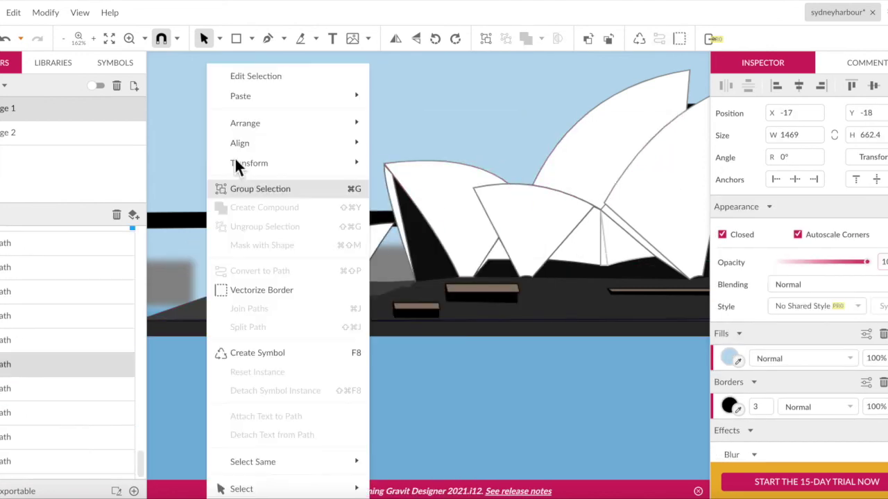
pyautogui.click(214, 371)
pyautogui.click(43, 117)
# - Back on Page 2, review the finished scene and select the right-hand pillar rectangle
pyautogui.click(42, 132)
pyautogui.click(298, 278)
pyautogui.scroll(5, 534, 139)
pyautogui.scroll(-5, 456, 357)
pyautogui.scroll(1, 522, 446)
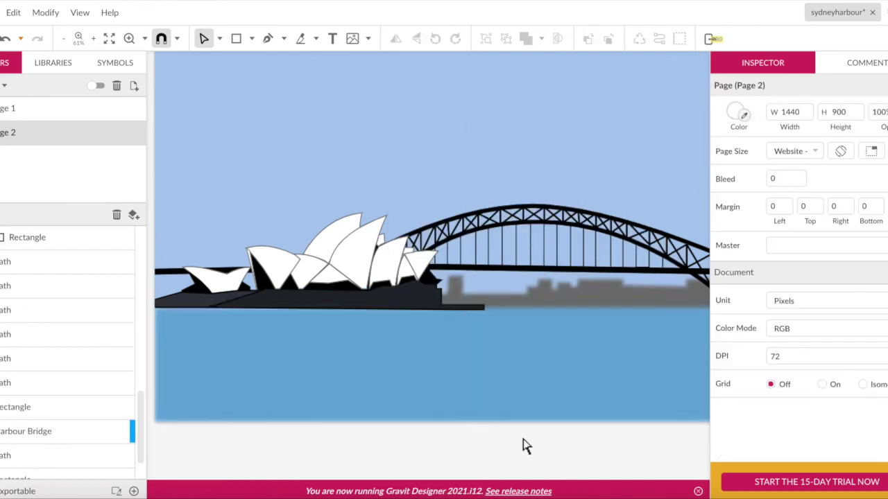
pyautogui.rightClick(631, 69)
pyautogui.click(634, 278)
pyautogui.scroll(2, 626, 333)
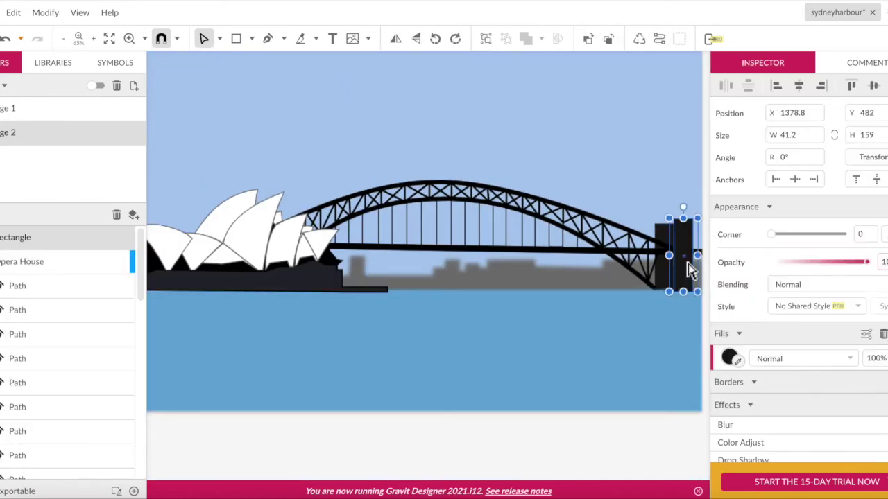